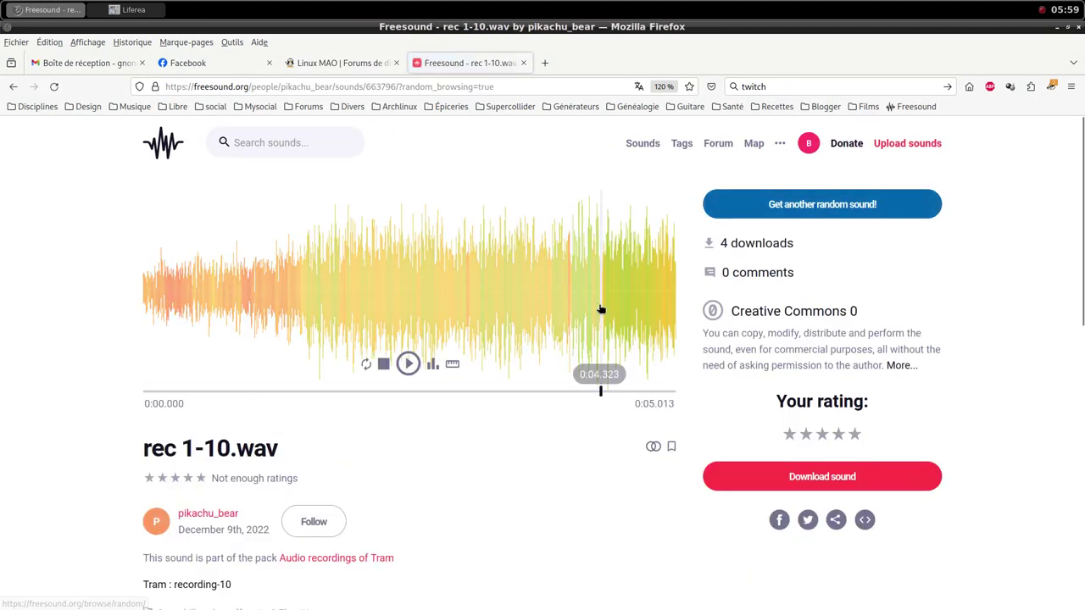
Download the sound rec 1-10.wav from its Freesound page into the impro/i-014/samples folder and dismiss the donation request.
{"action": "scroll", "coordinate": [580, 466], "scroll_direction": "down", "scroll_amount": 3}
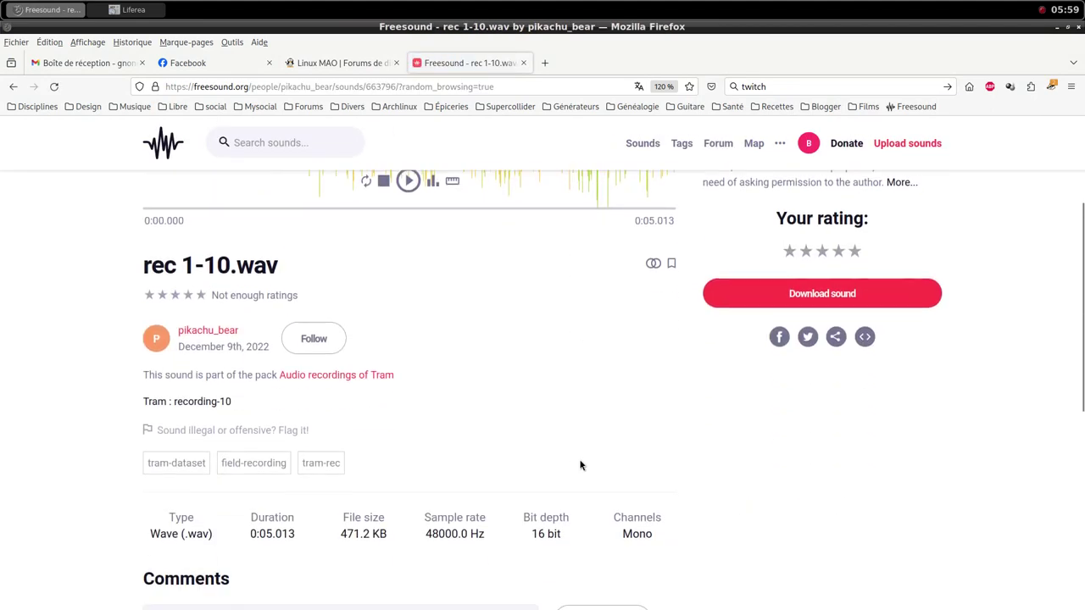
{"action": "scroll", "coordinate": [580, 466], "scroll_direction": "down", "scroll_amount": 2}
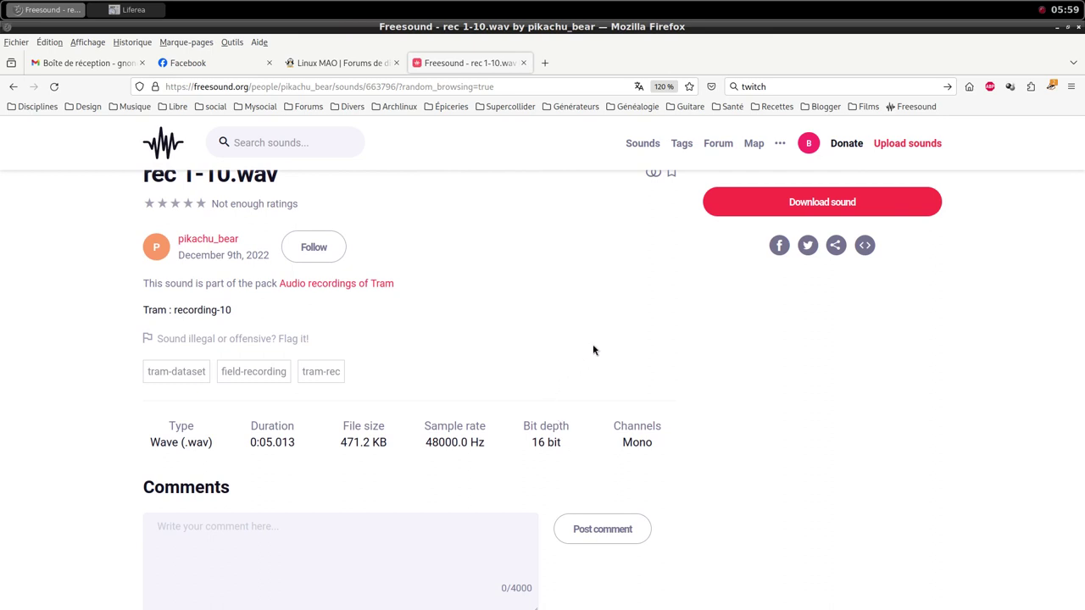
{"action": "scroll", "coordinate": [592, 350], "scroll_direction": "up", "scroll_amount": 6}
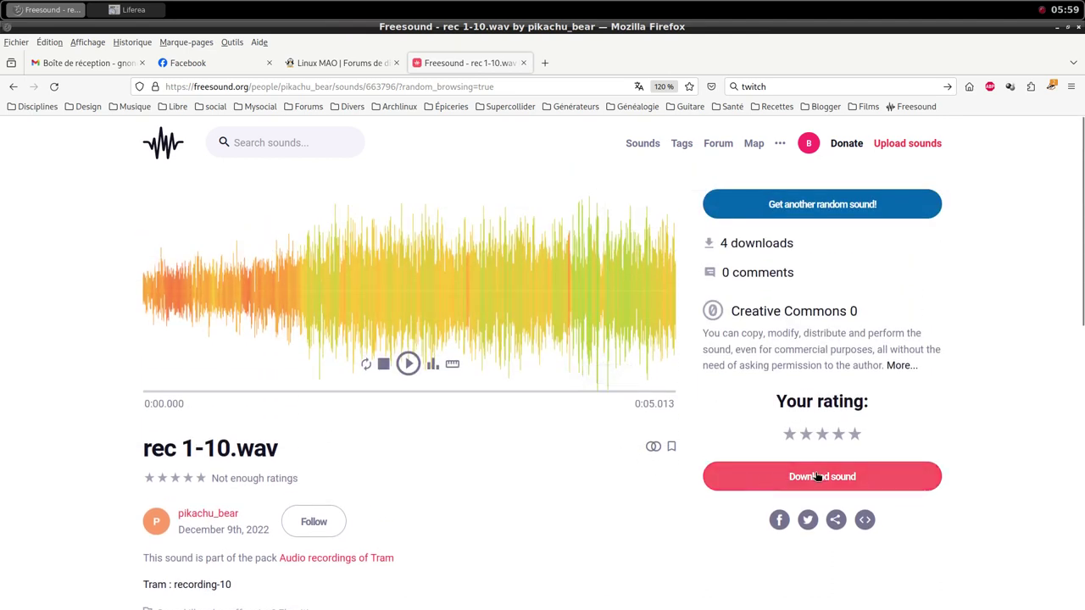
{"action": "left_click", "coordinate": [818, 478]}
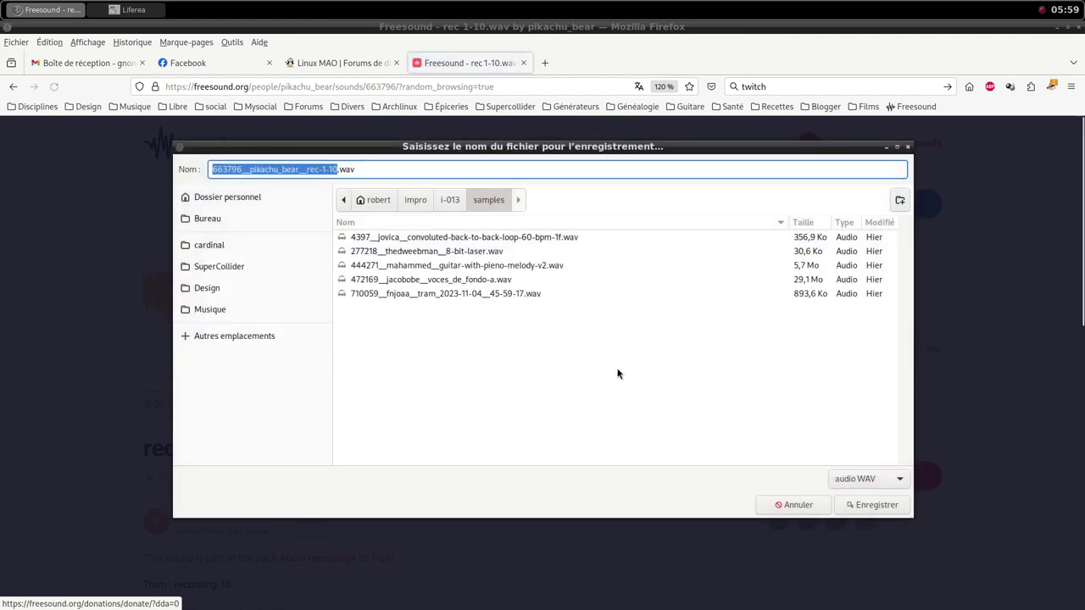
{"action": "left_click", "coordinate": [416, 200]}
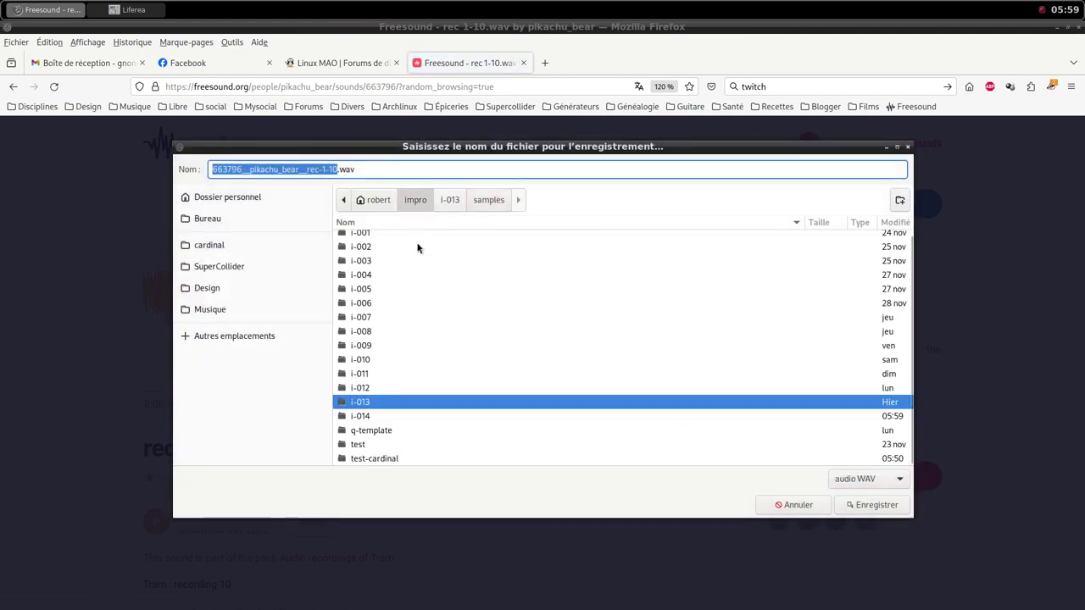
{"action": "double_click", "coordinate": [377, 416]}
{"action": "double_click", "coordinate": [366, 252]}
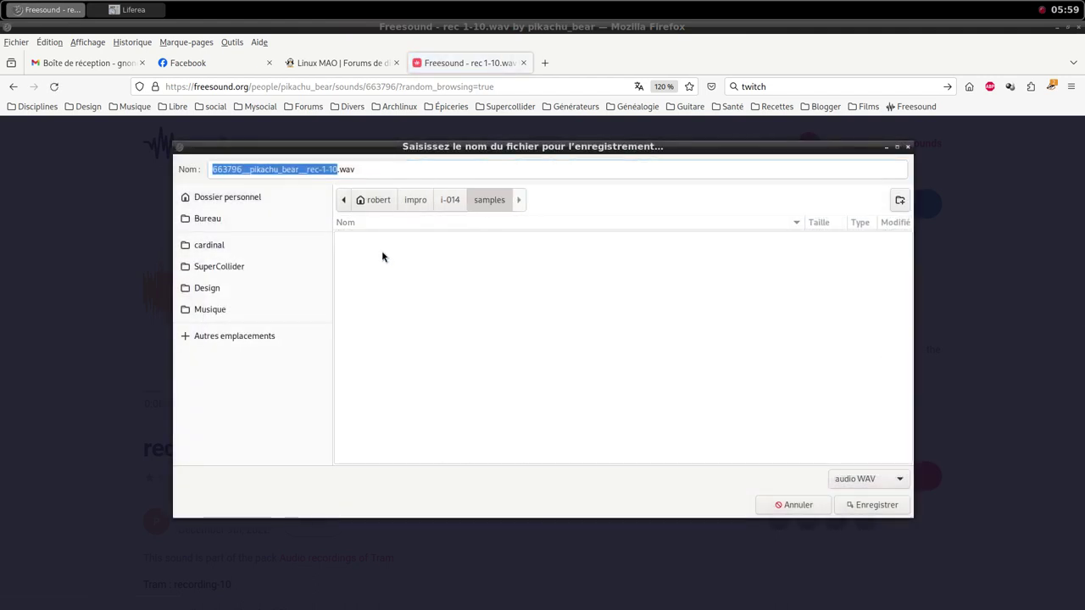
{"action": "left_click", "coordinate": [870, 507]}
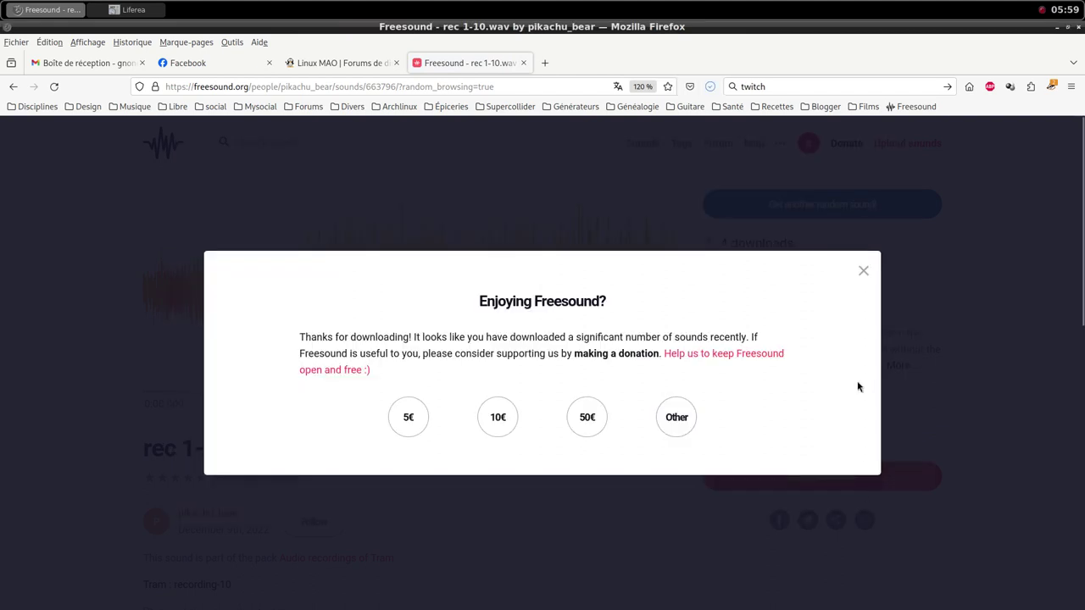
{"action": "left_click", "coordinate": [861, 271]}
Switch to the i-014 session in Qtractor and begin a new track of type MIDI.
{"action": "left_click", "coordinate": [570, 6]}
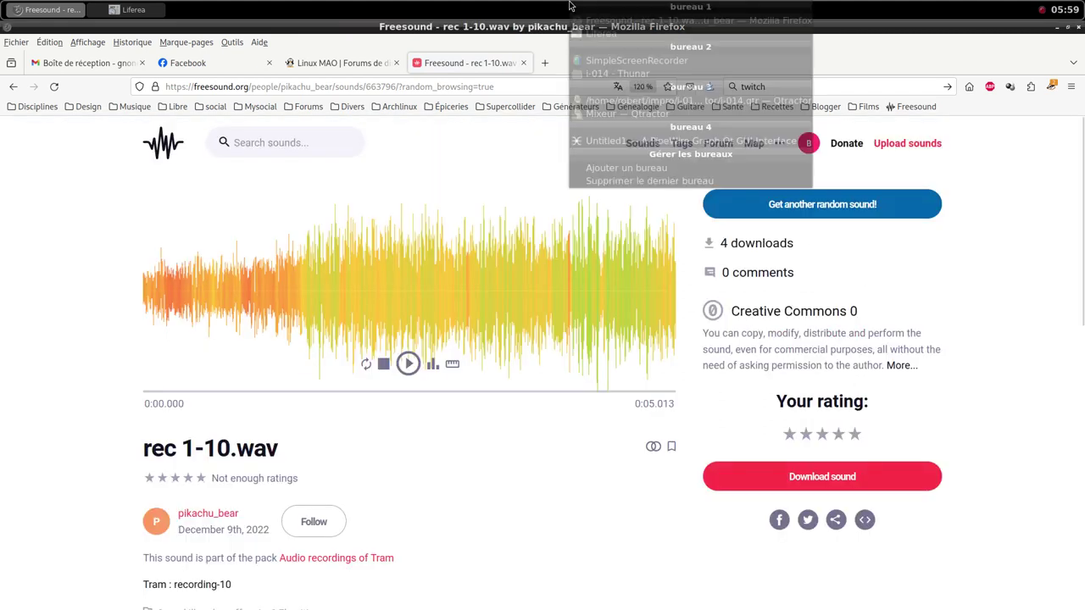
{"action": "left_click", "coordinate": [598, 101]}
{"action": "right_click", "coordinate": [444, 320]}
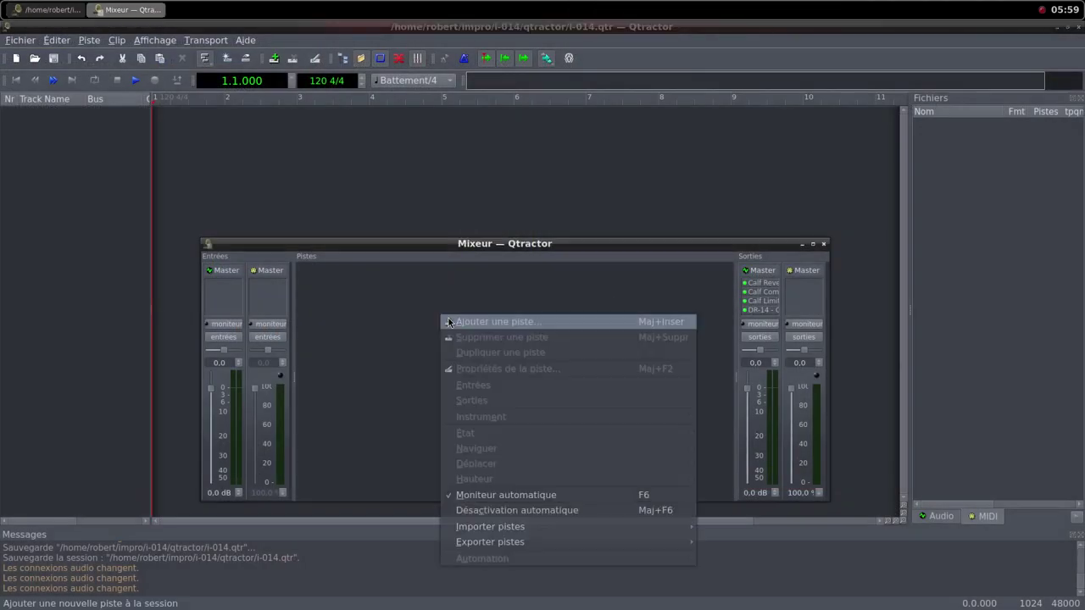
{"action": "left_click", "coordinate": [465, 323]}
{"action": "left_click", "coordinate": [427, 374]}
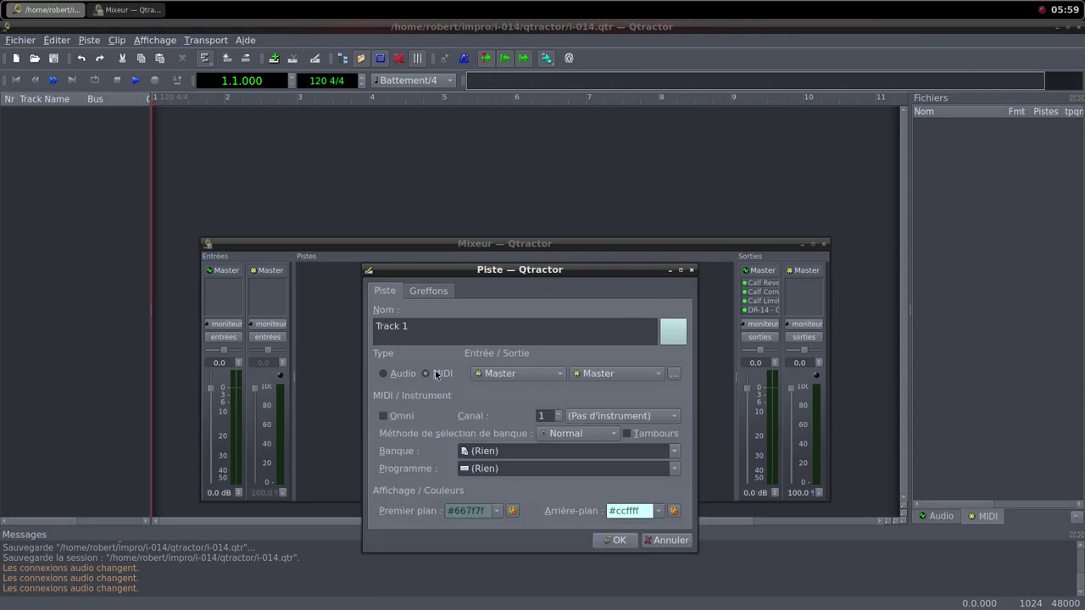
Find the samplv1 sampler by searching the LV2 plugins for "sam" and add it to the new track.
{"action": "left_click", "coordinate": [429, 292]}
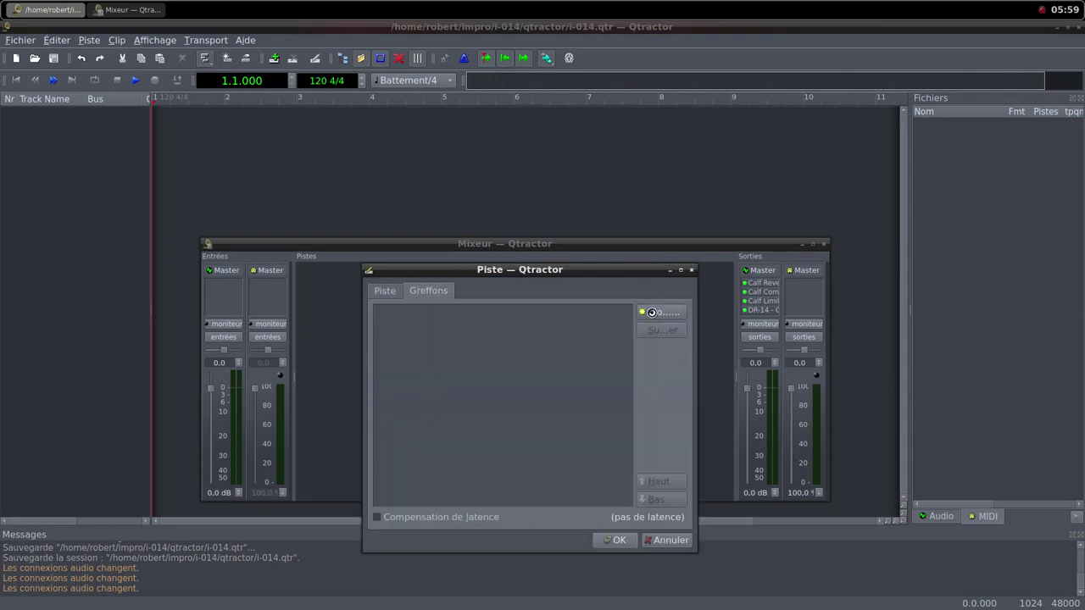
{"action": "type", "text": "sam"}
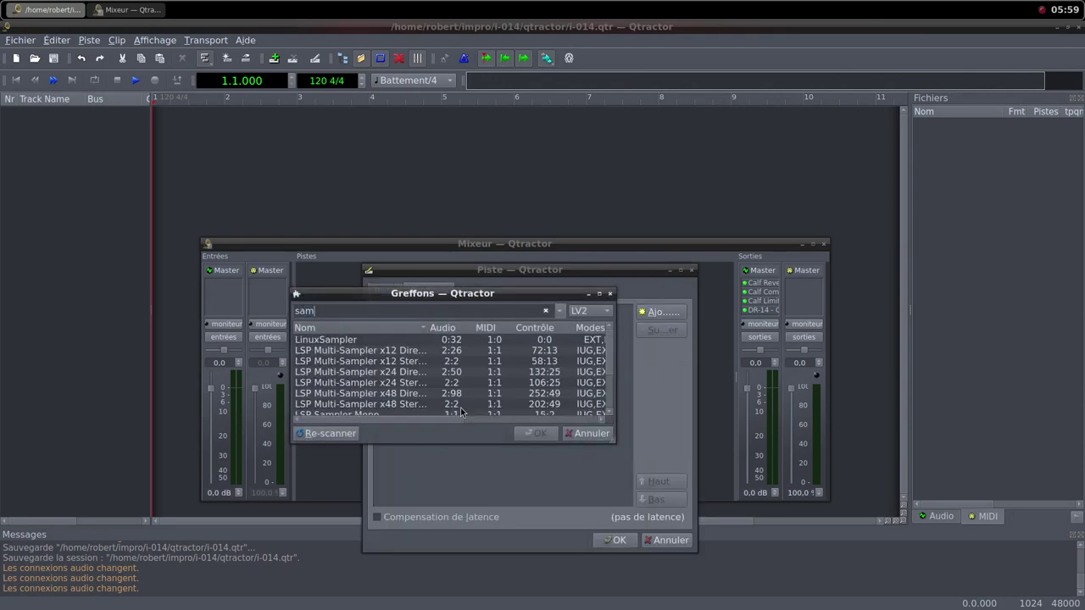
{"action": "scroll", "coordinate": [384, 389], "scroll_direction": "down", "scroll_amount": 2}
{"action": "double_click", "coordinate": [335, 404]}
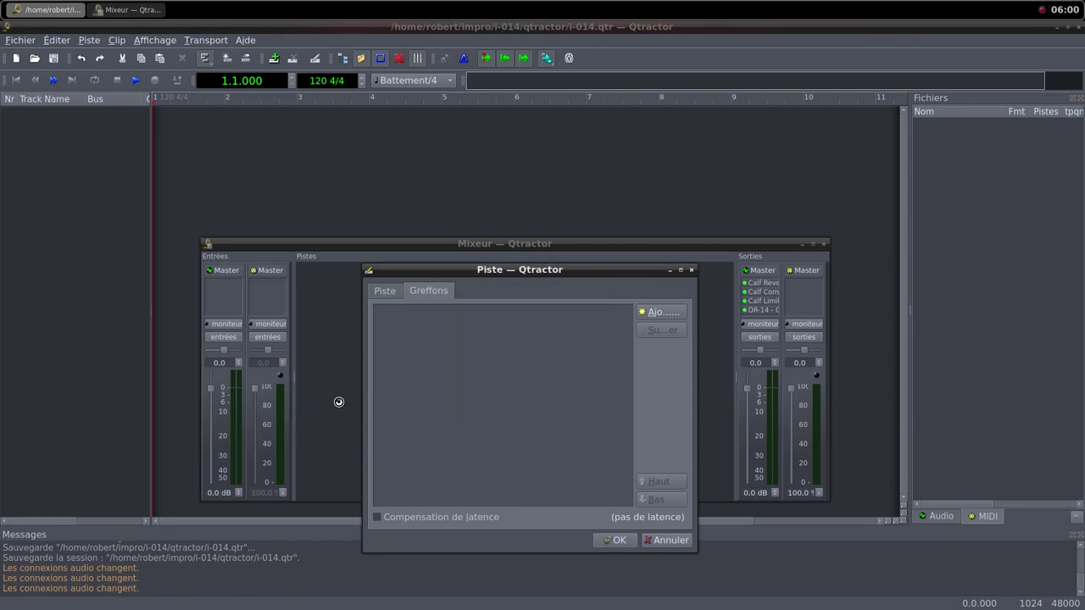
Load the rec-1-10.wav sample from the impro/i-014/samples folder into samplv1.
{"action": "double_click", "coordinate": [380, 248]}
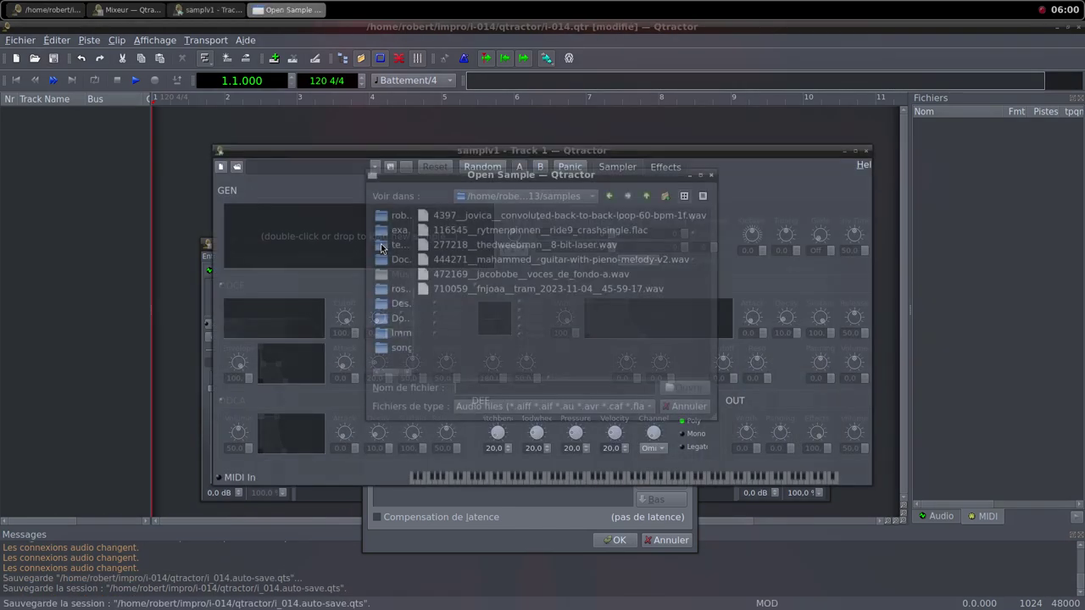
{"action": "left_click", "coordinate": [644, 197]}
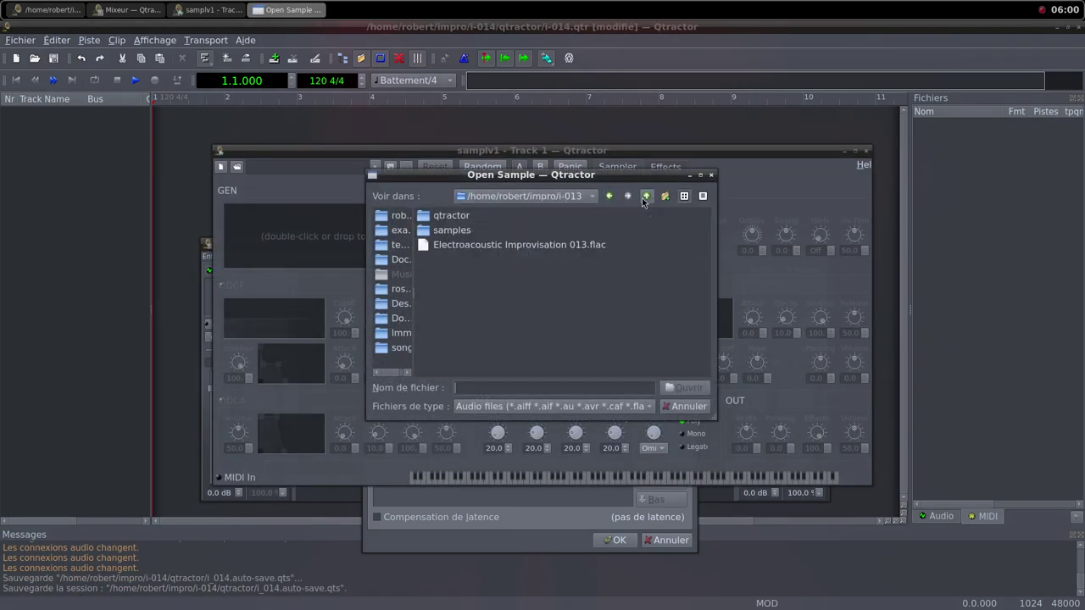
{"action": "left_click", "coordinate": [644, 197]}
{"action": "double_click", "coordinate": [493, 258]}
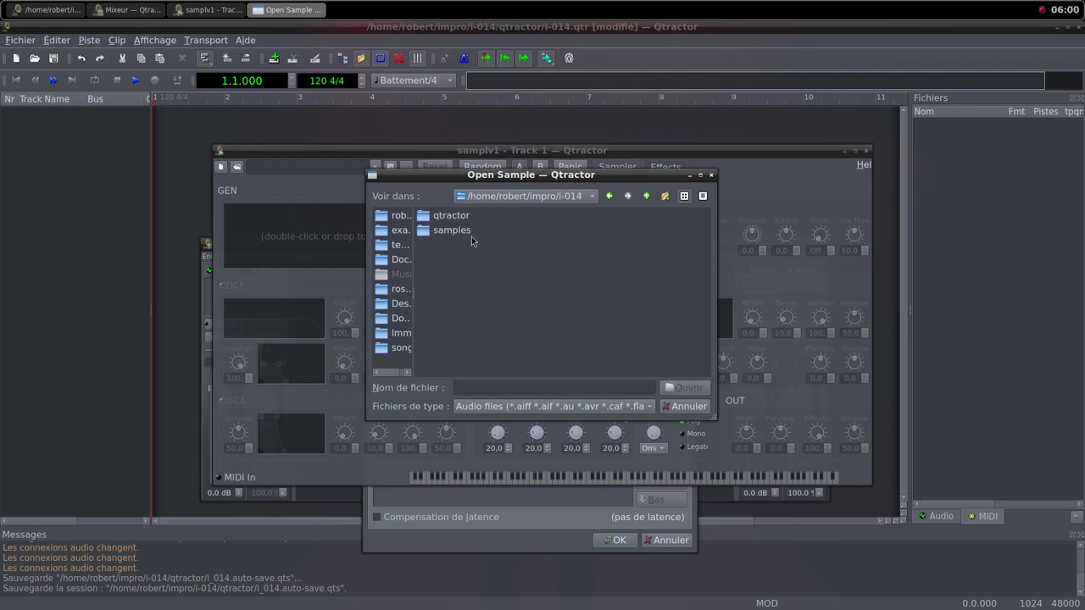
{"action": "left_click", "coordinate": [450, 219]}
{"action": "double_click", "coordinate": [451, 231]}
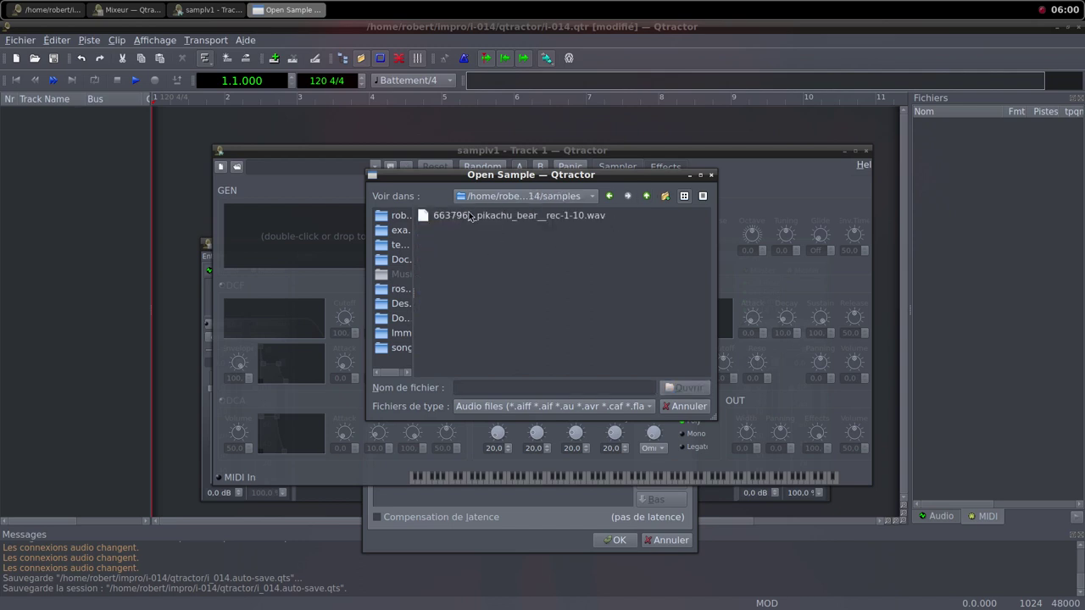
{"action": "left_click", "coordinate": [469, 215]}
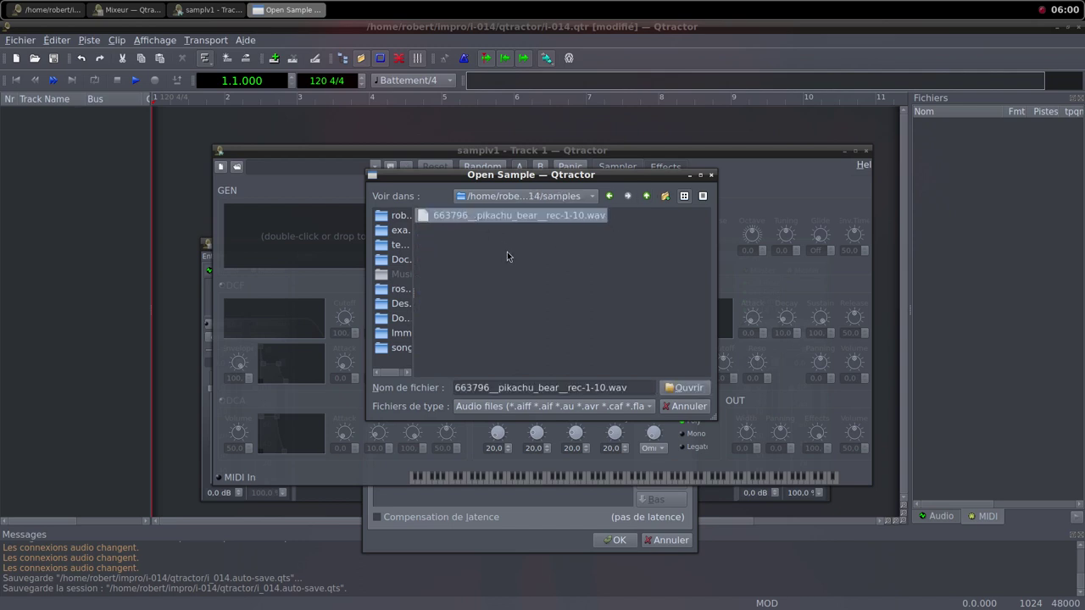
{"action": "left_click", "coordinate": [686, 388]}
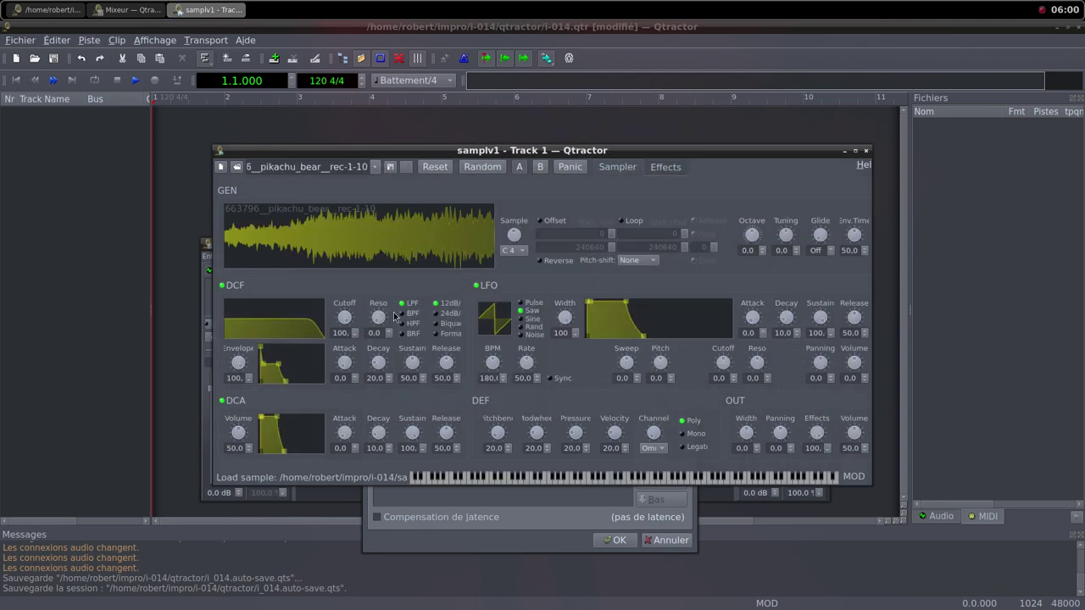
Set samplv1's DCA volume to 100, adjust its output volume, and close the plugin window.
{"action": "left_click_drag", "start_coordinate": [241, 437], "coordinate": [252, 486]}
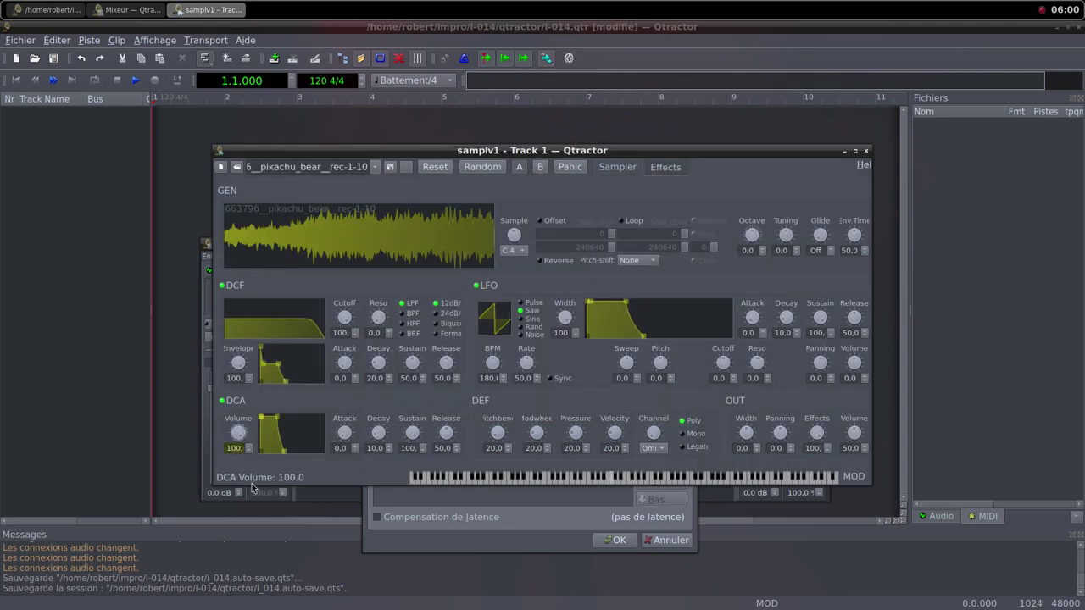
{"action": "left_click_drag", "start_coordinate": [855, 434], "coordinate": [863, 477]}
{"action": "left_click", "coordinate": [865, 151]}
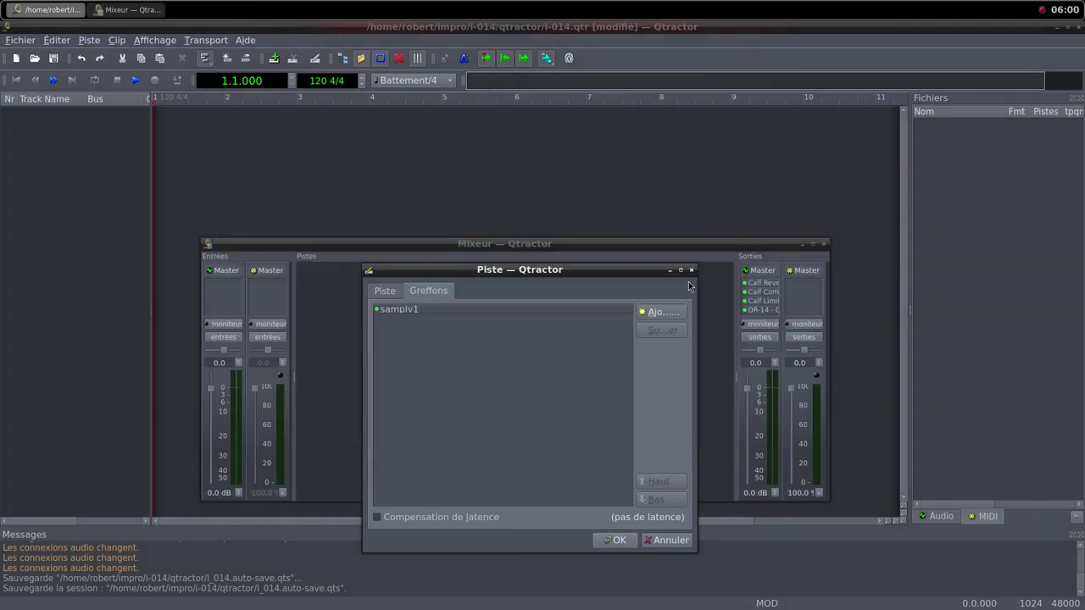
Add the Simple amplifier plugin after samplv1 with its default gain and confirm the new track.
{"action": "left_click", "coordinate": [651, 311]}
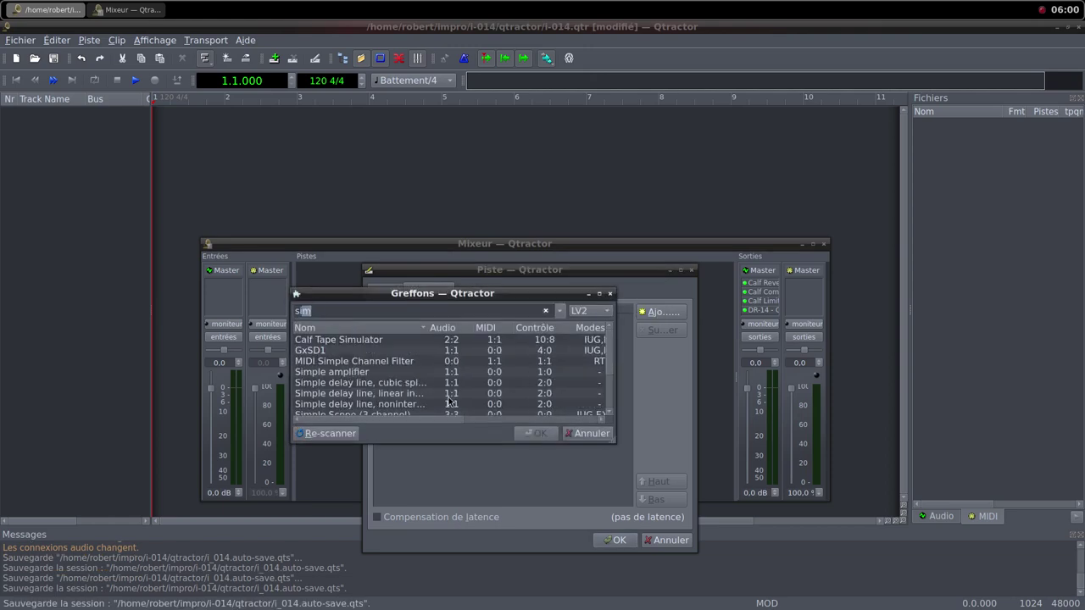
{"action": "double_click", "coordinate": [386, 372]}
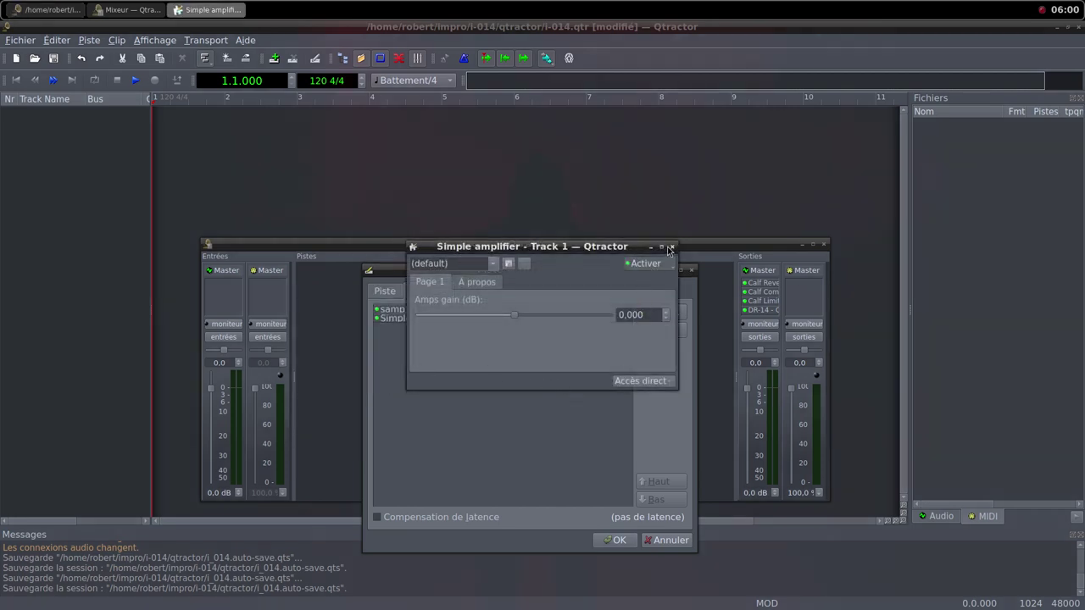
{"action": "left_click", "coordinate": [672, 247]}
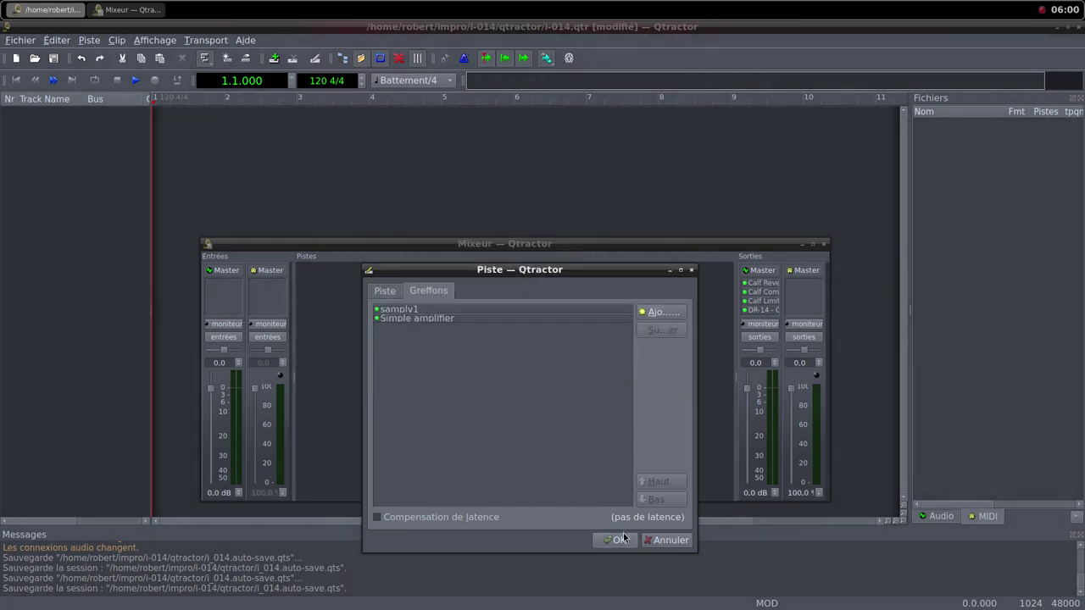
{"action": "left_click", "coordinate": [623, 536]}
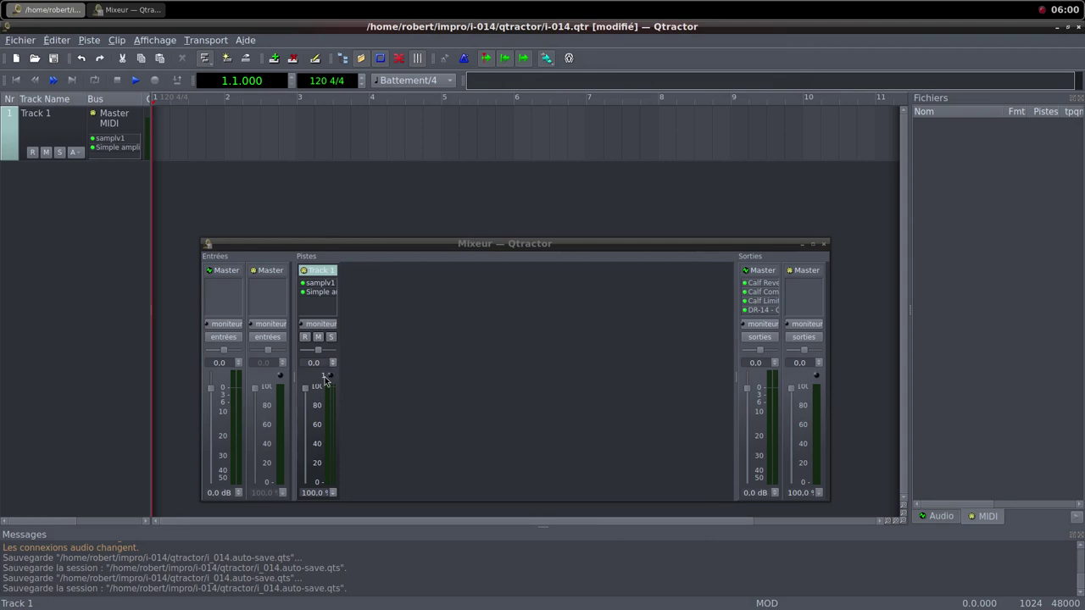
Lower Track 1's mixer volume to 0 % and create a new MIDI clip at bar 1 of the track.
{"action": "left_click_drag", "start_coordinate": [307, 389], "coordinate": [319, 526]}
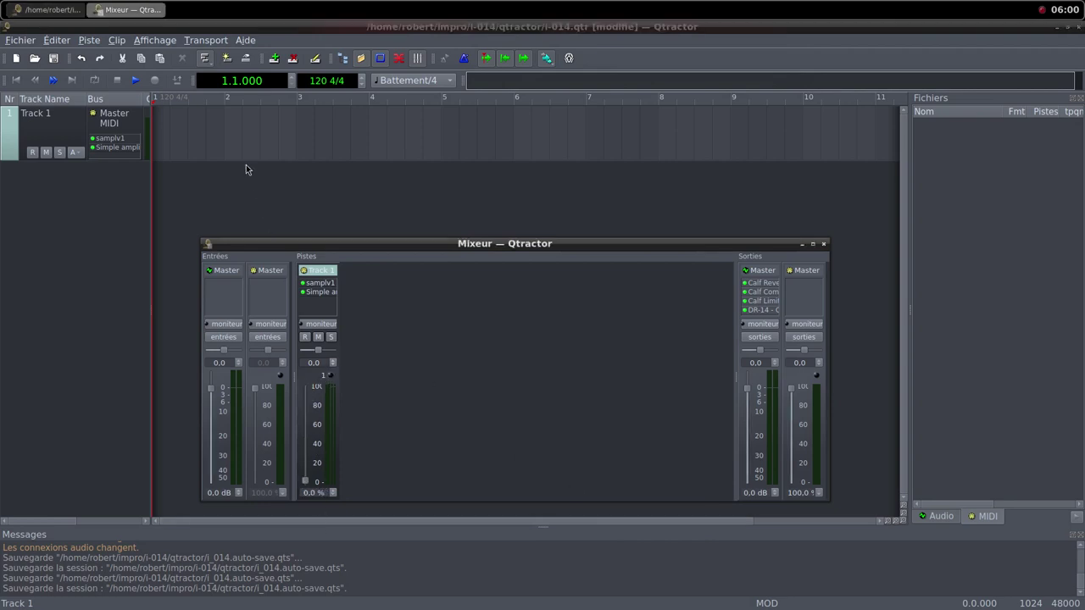
{"action": "right_click", "coordinate": [208, 136]}
{"action": "mouse_move", "coordinate": [280, 344]}
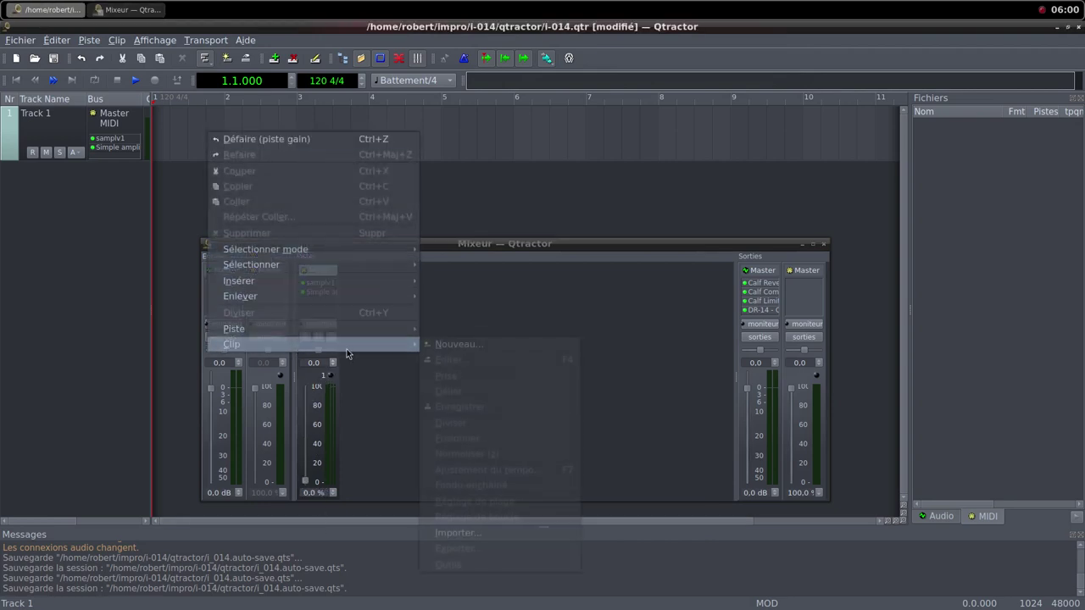
{"action": "left_click", "coordinate": [426, 344]}
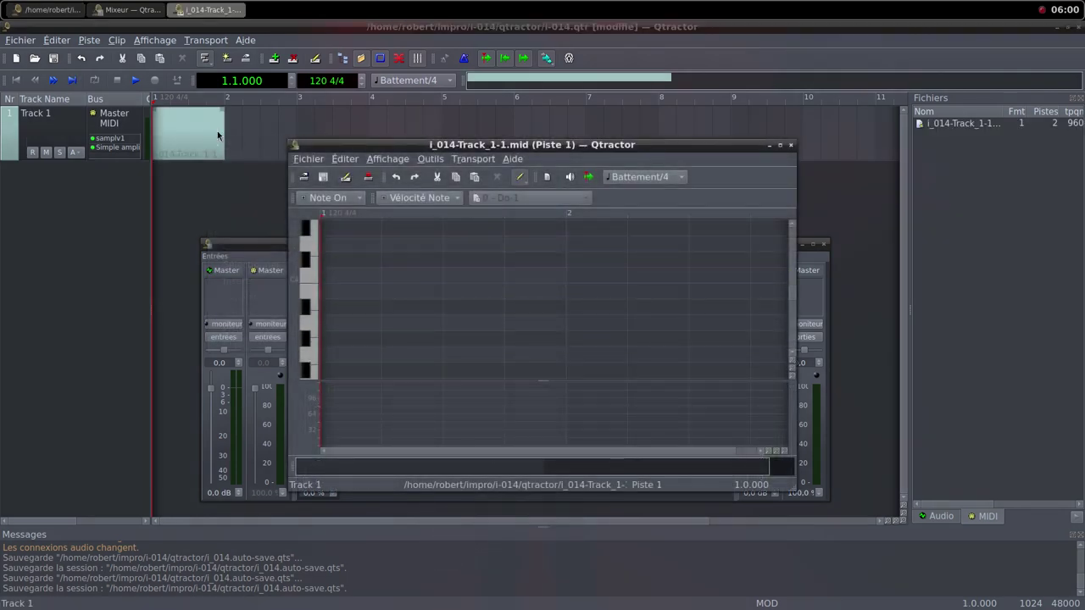
Extend the Track 1 clip to four bars and set the loop range to match the clip.
{"action": "left_click_drag", "start_coordinate": [223, 131], "coordinate": [439, 154]}
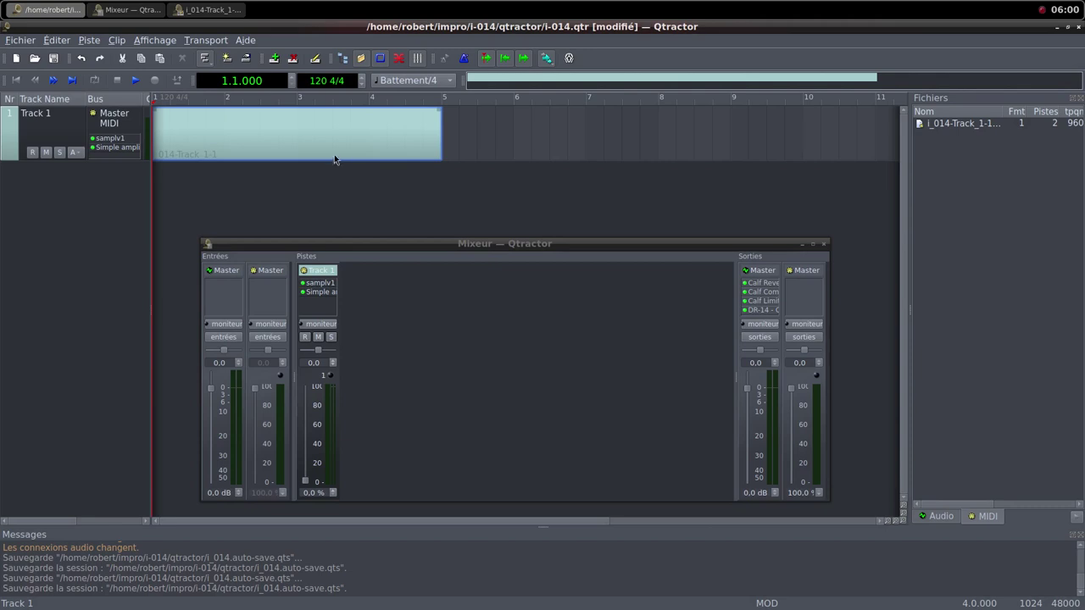
{"action": "right_click", "coordinate": [328, 130]}
{"action": "mouse_move", "coordinate": [442, 340]}
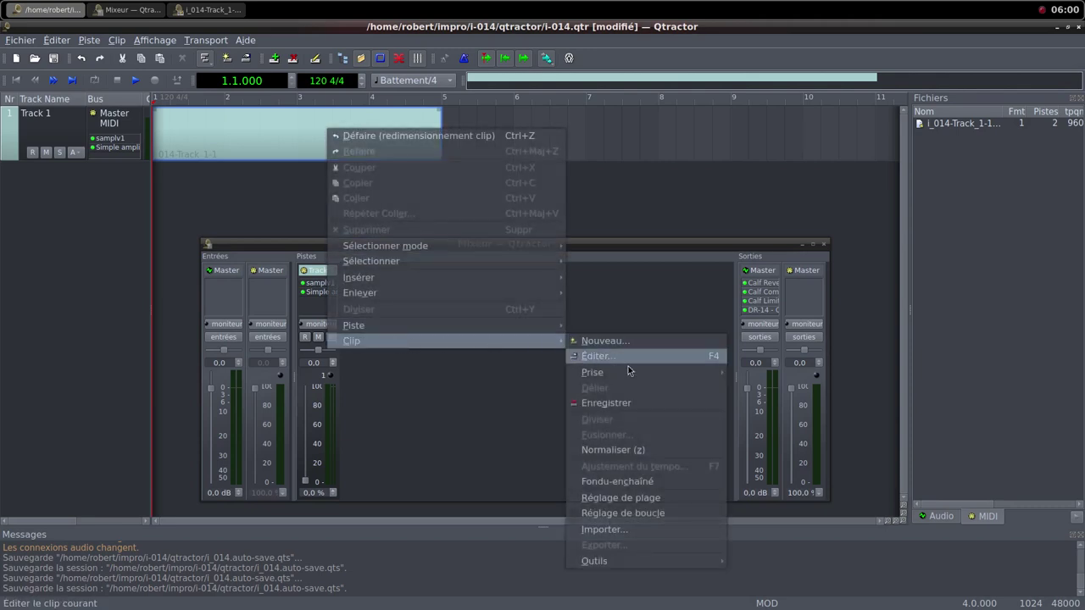
{"action": "left_click", "coordinate": [632, 513]}
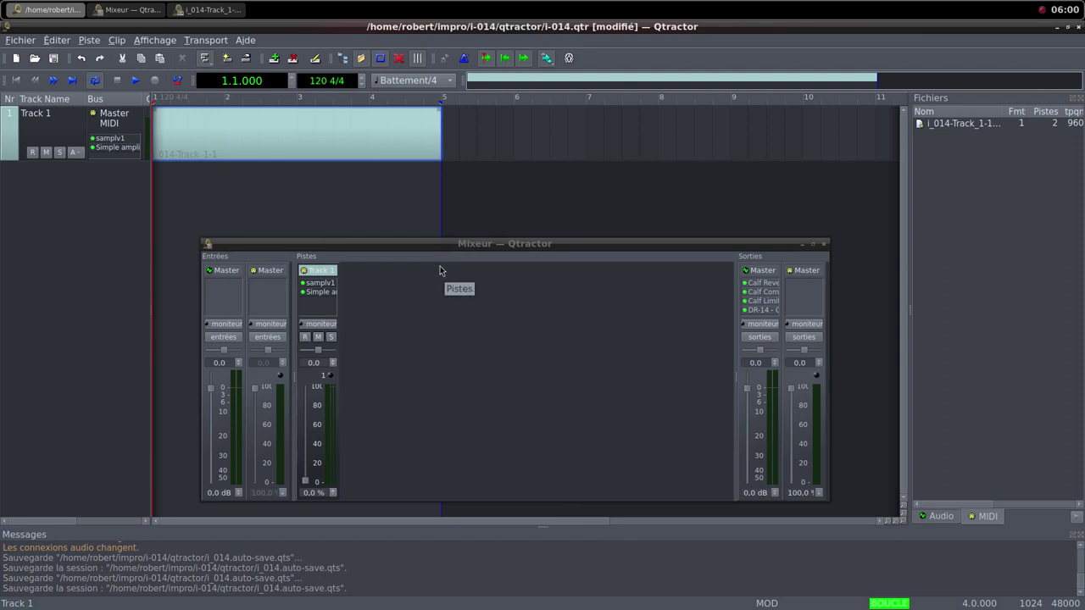
Open the clip in a maximized MIDI editor and fill its four bars with two consecutive two-bar C4 notes.
{"action": "left_click", "coordinate": [335, 146]}
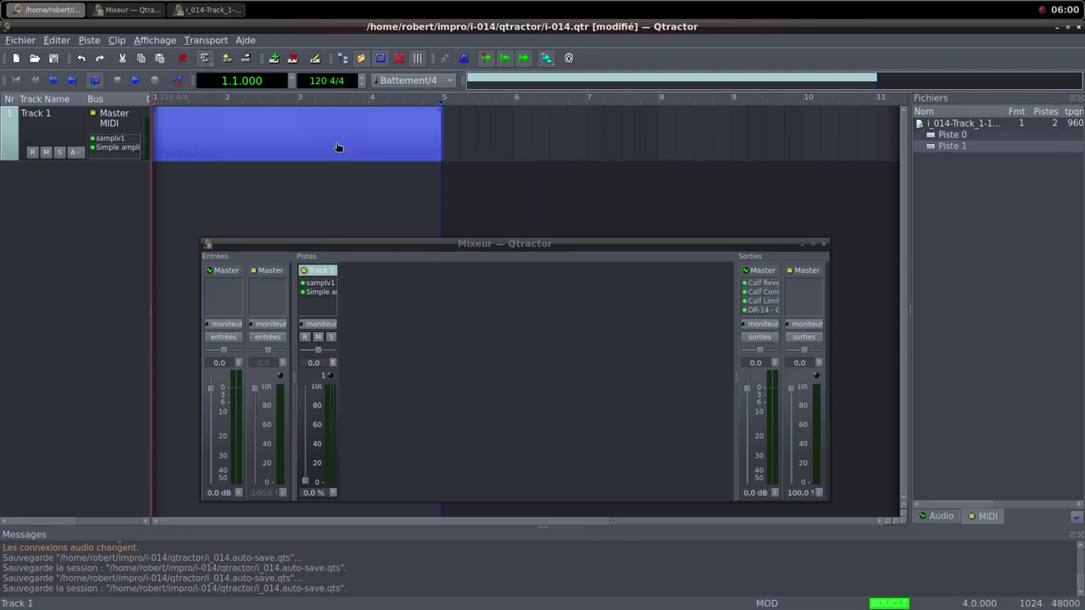
{"action": "double_click", "coordinate": [336, 148]}
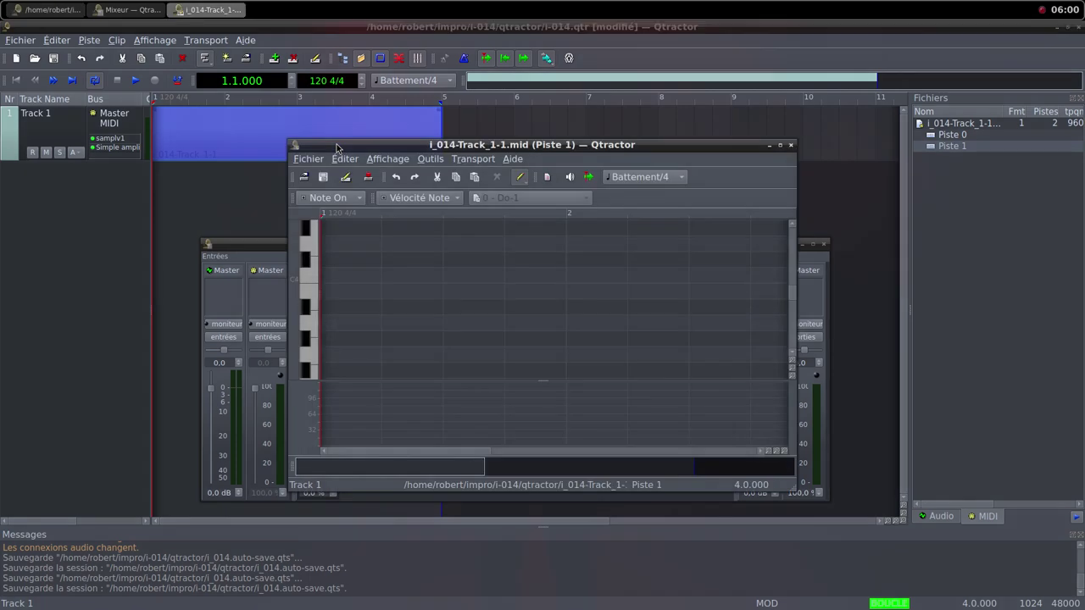
{"action": "left_click", "coordinate": [780, 145]}
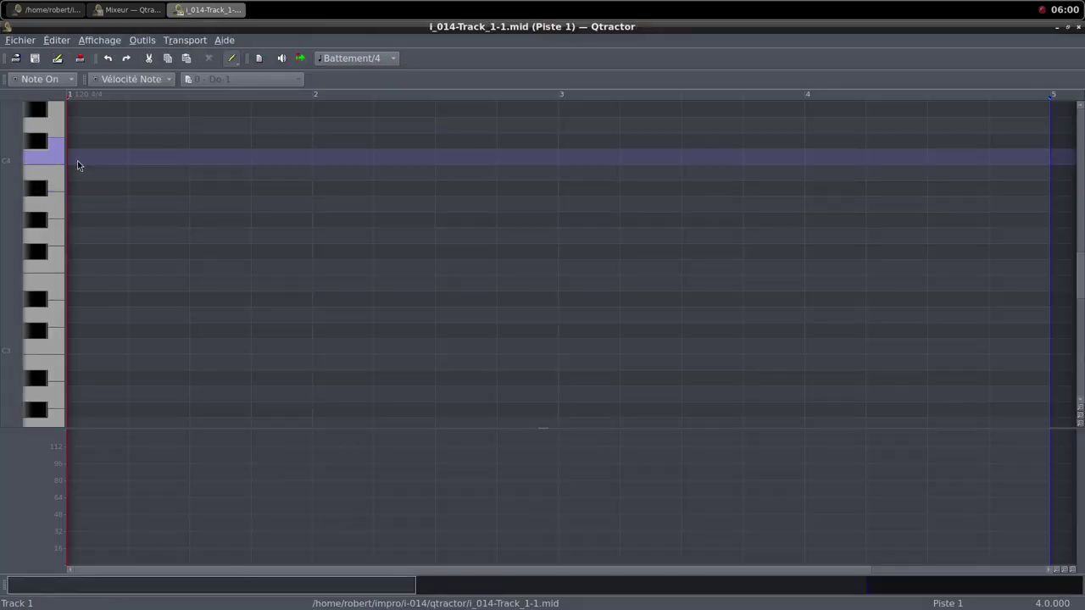
{"action": "mouse_move", "coordinate": [76, 158]}
{"action": "left_mouse_down"}
{"action": "mouse_move", "coordinate": [330, 144]}
{"action": "mouse_move", "coordinate": [1048, 154]}
{"action": "left_mouse_up"}
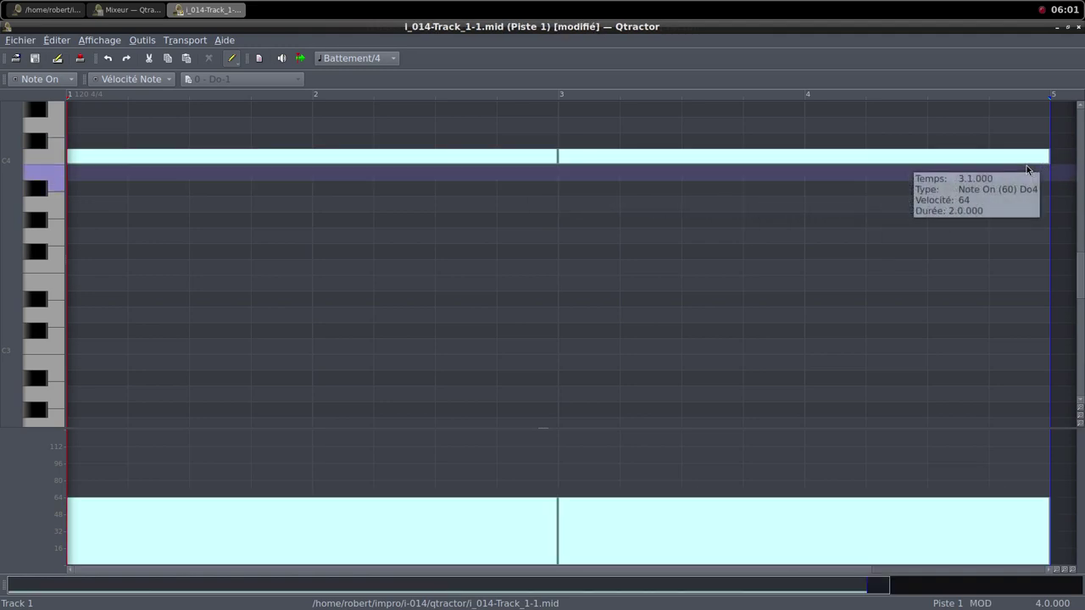
Close the MIDI editor, start looped playback and raise Track 1's mixer volume to 100 %.
{"action": "left_click", "coordinate": [1067, 26]}
{"action": "left_click", "coordinate": [791, 146]}
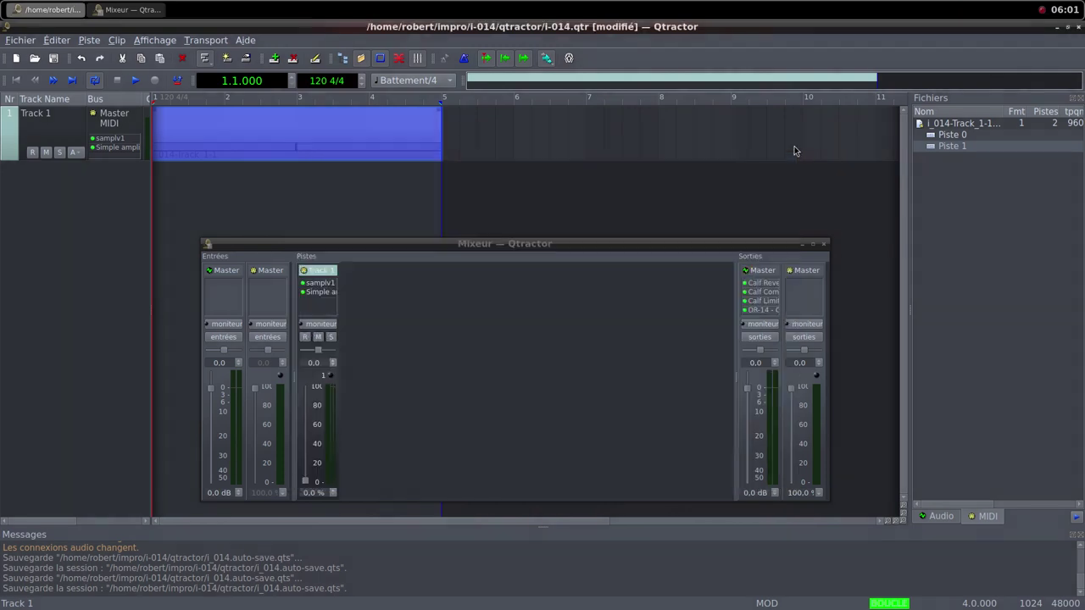
{"action": "left_click", "coordinate": [136, 80]}
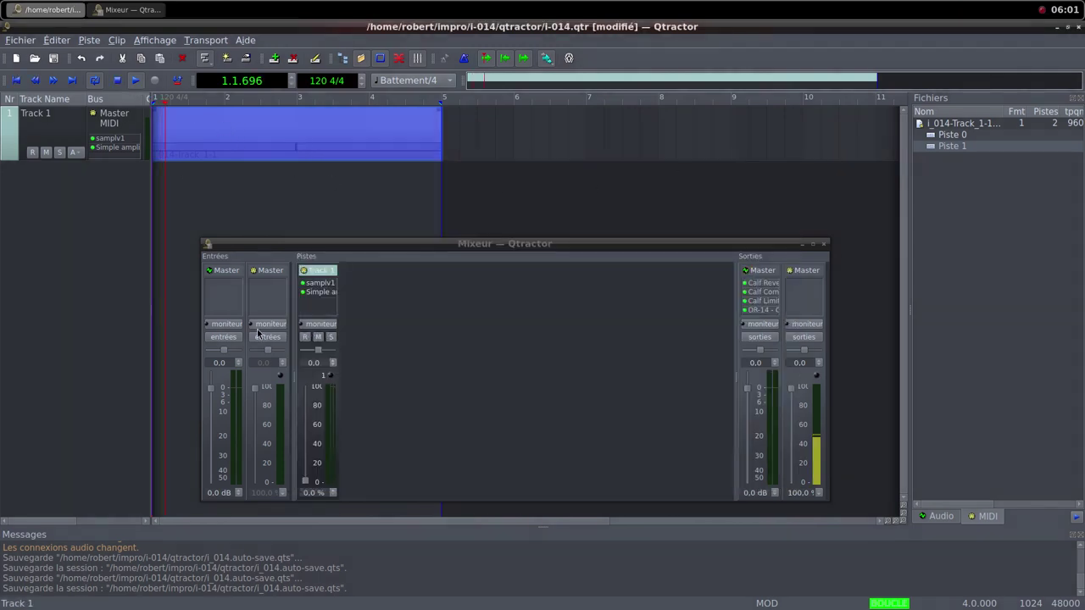
{"action": "left_click_drag", "start_coordinate": [309, 482], "coordinate": [311, 387]}
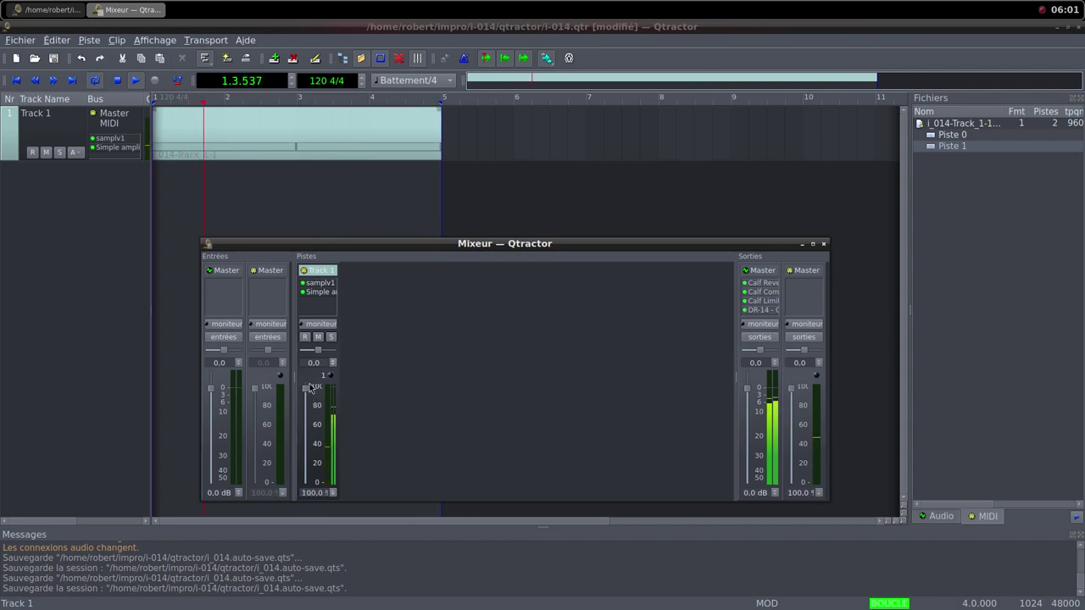
Set the gain of Track 1's Simple amplifier to about 5.194 dB.
{"action": "double_click", "coordinate": [319, 291]}
{"action": "left_click_drag", "start_coordinate": [511, 316], "coordinate": [521, 322]}
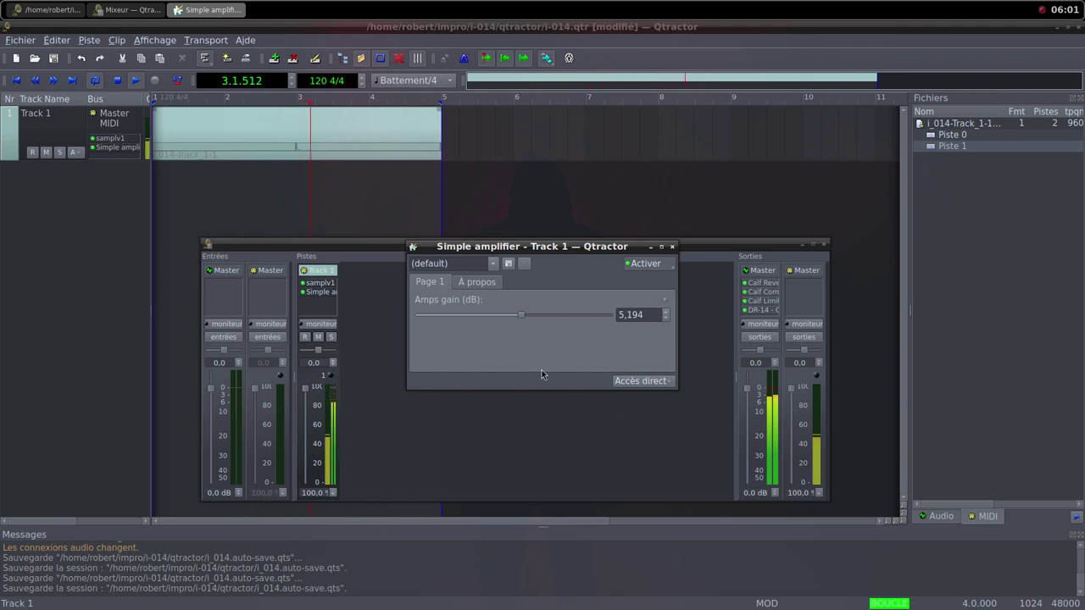
{"action": "left_click", "coordinate": [672, 247]}
Switch to Freesound in Firefox and browse random sounds until reaching bass 0006 1-Audio-Bunt 9.wav.
{"action": "middle_click", "coordinate": [602, 7]}
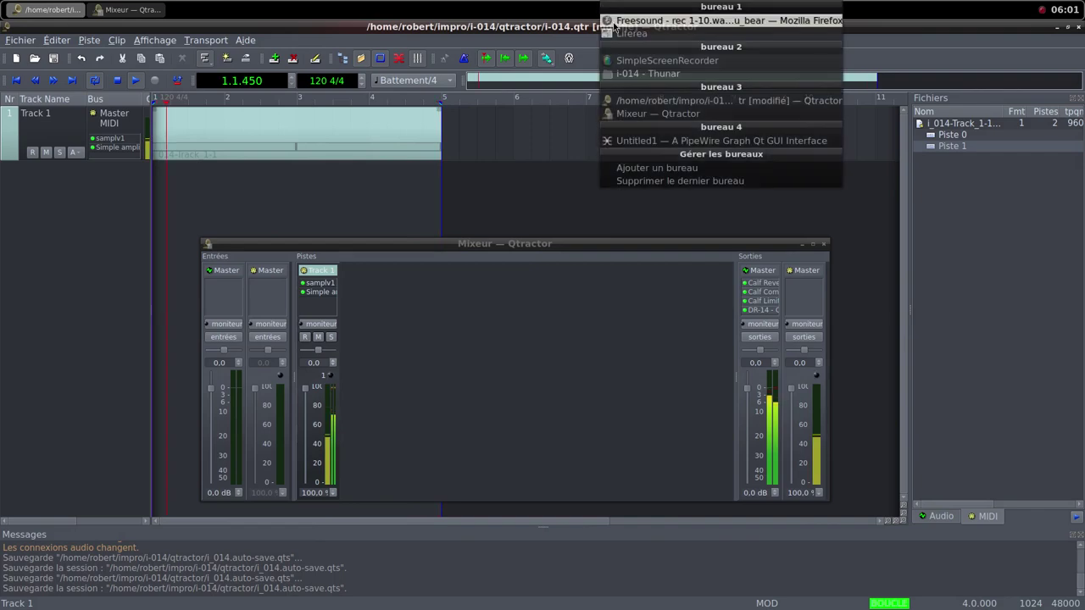
{"action": "left_click", "coordinate": [616, 58]}
{"action": "left_click", "coordinate": [814, 207]}
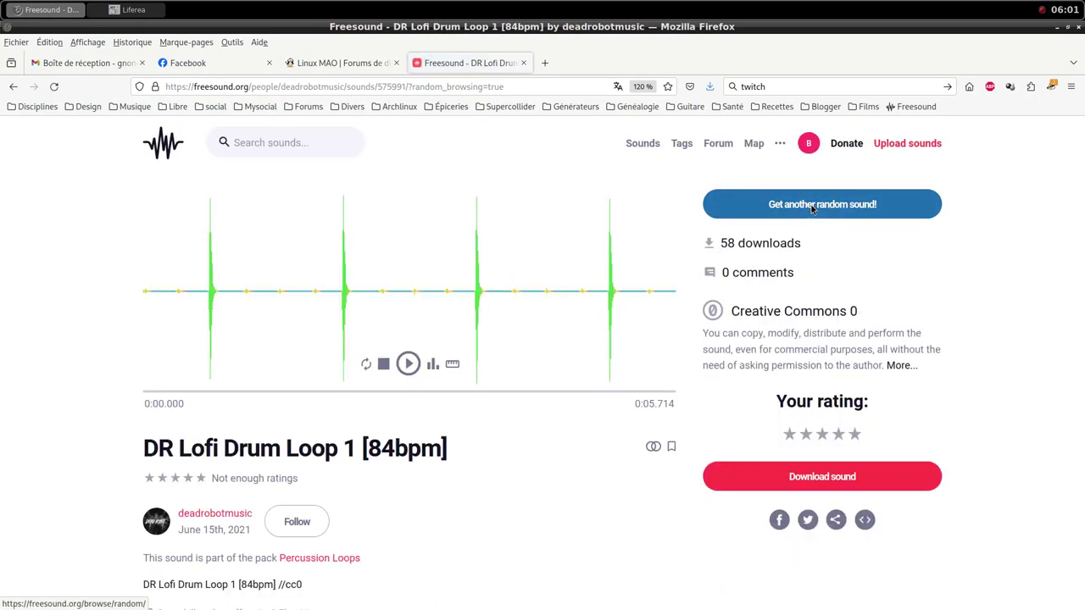
{"action": "left_click", "coordinate": [812, 209]}
{"action": "scroll", "coordinate": [542, 412], "scroll_direction": "down", "scroll_amount": 2}
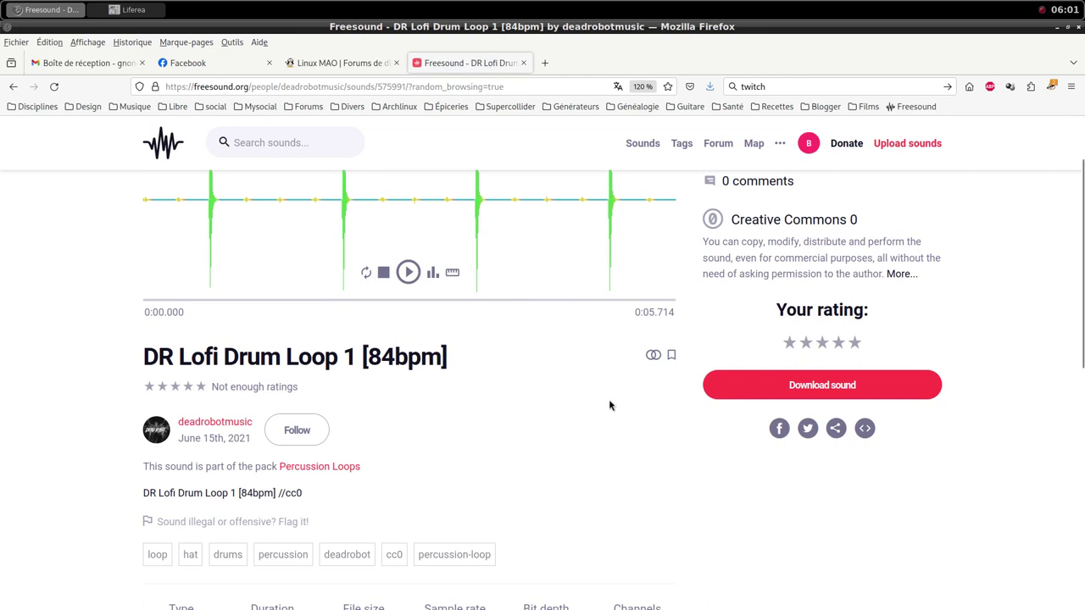
{"action": "scroll", "coordinate": [609, 405], "scroll_direction": "up", "scroll_amount": 2}
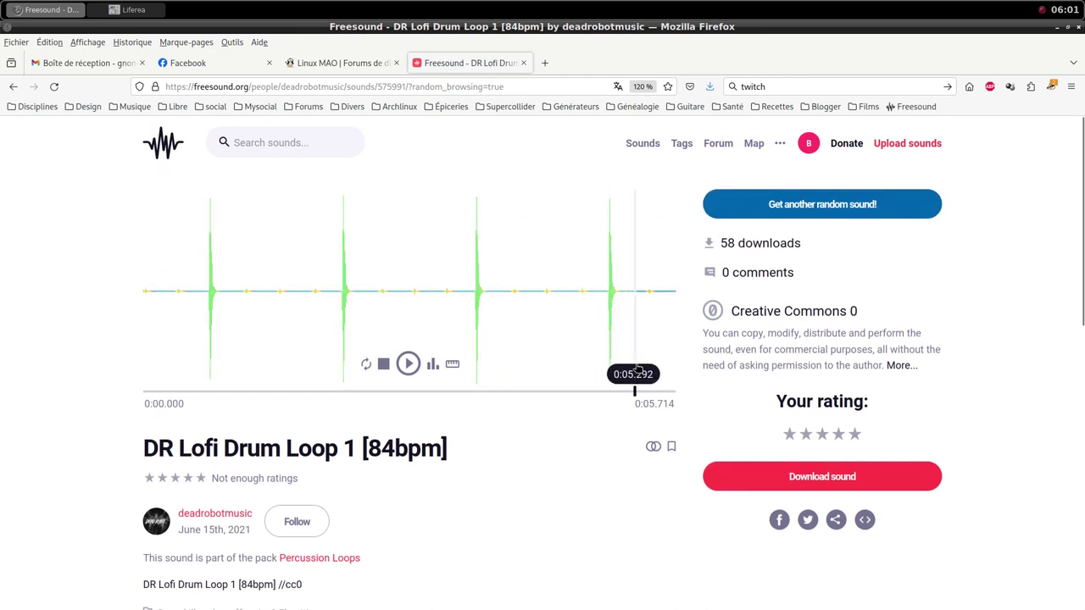
{"action": "left_click", "coordinate": [810, 206]}
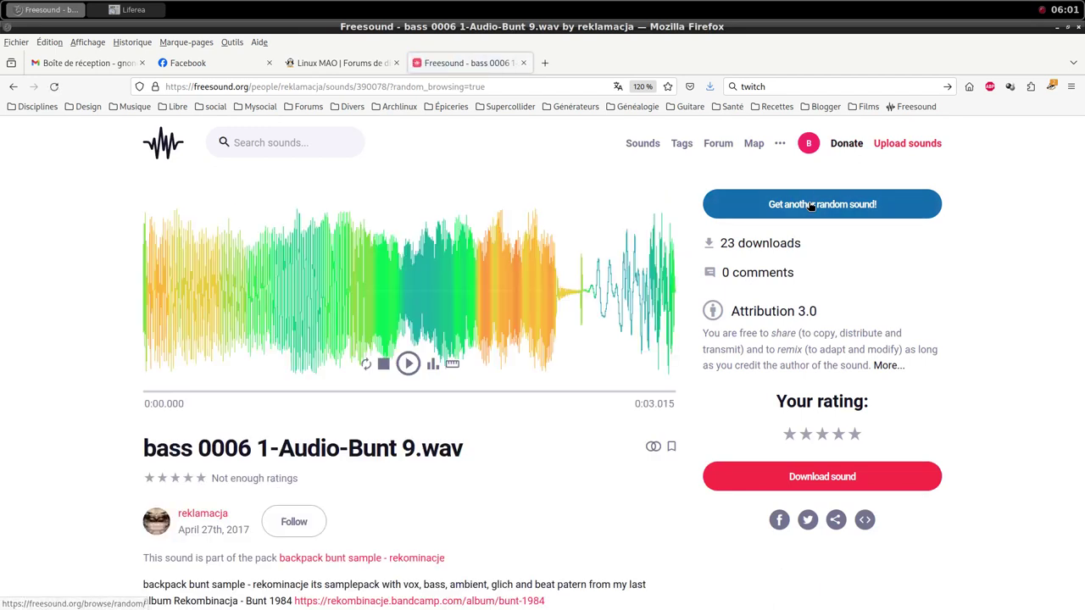
{"action": "left_click", "coordinate": [810, 207]}
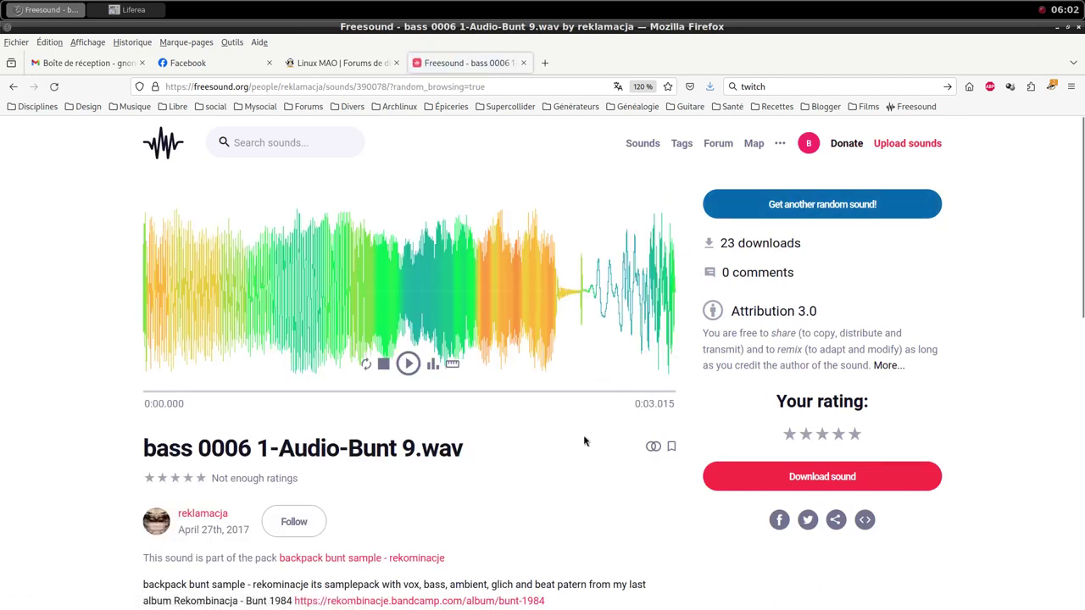
Review the bass 0006 1-Audio-Bunt 9.wav sound page and download the file into the i-014/samples folder.
{"action": "scroll", "coordinate": [575, 448], "scroll_direction": "down", "scroll_amount": 2}
{"action": "scroll", "coordinate": [575, 448], "scroll_direction": "down", "scroll_amount": 2}
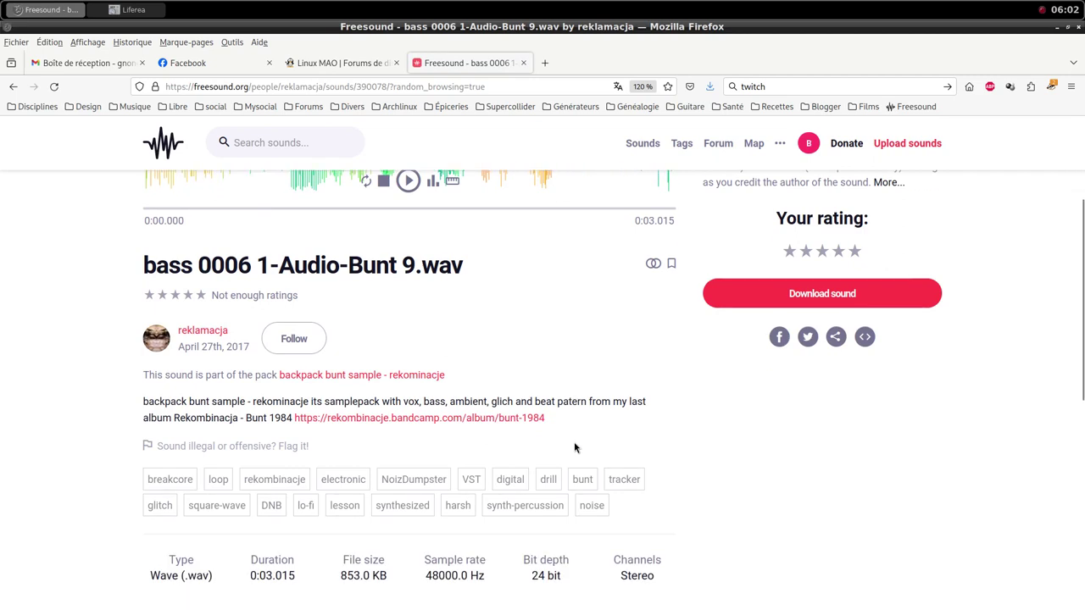
{"action": "scroll", "coordinate": [574, 446], "scroll_direction": "up", "scroll_amount": 4}
{"action": "scroll", "coordinate": [591, 450], "scroll_direction": "down", "scroll_amount": 2}
{"action": "scroll", "coordinate": [595, 458], "scroll_direction": "down", "scroll_amount": 2}
{"action": "left_click", "coordinate": [802, 296]}
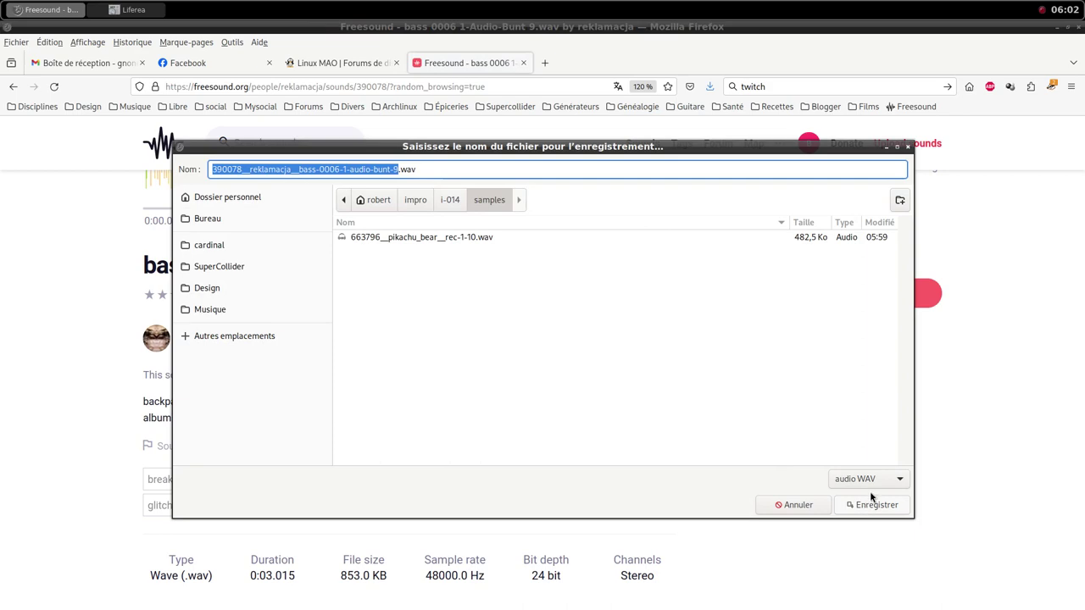
{"action": "left_click", "coordinate": [873, 504]}
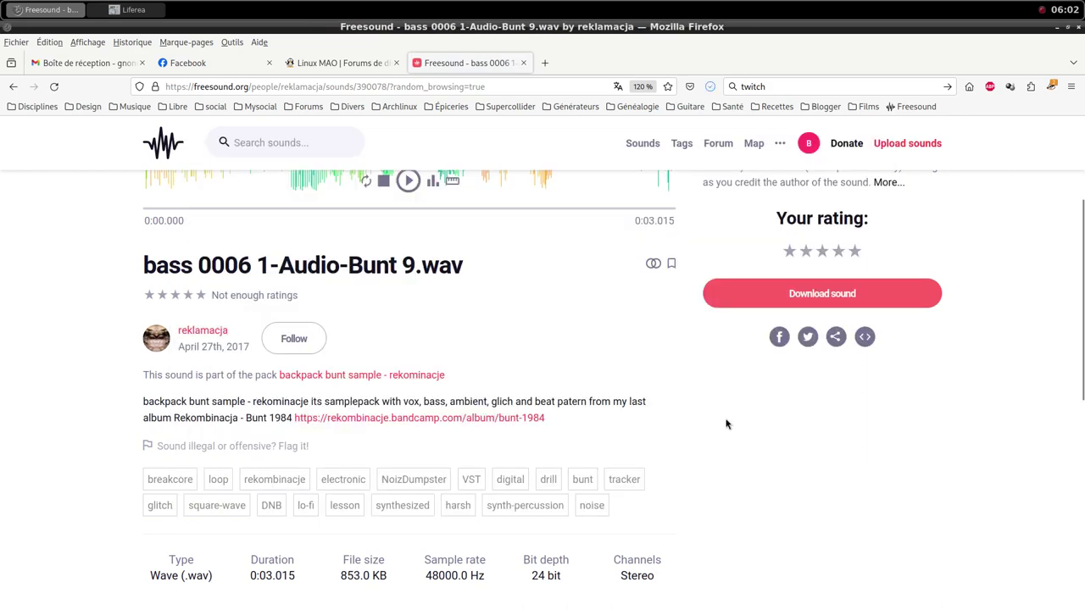
Switch to Qtractor and start a new MIDI track with the samplv1 plugin on it.
{"action": "left_click", "coordinate": [580, 6]}
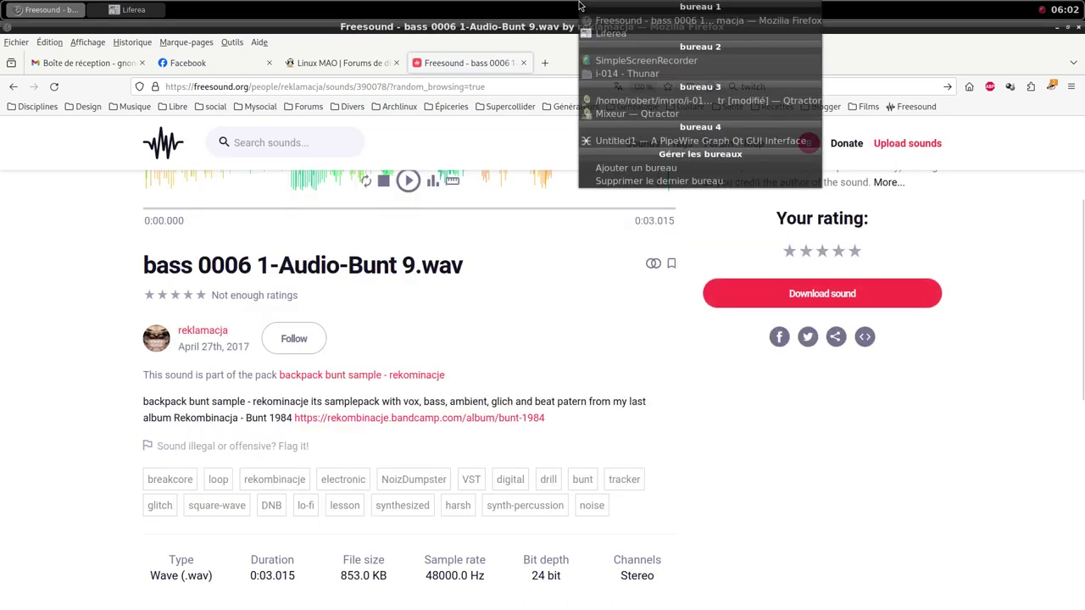
{"action": "left_click", "coordinate": [608, 113]}
{"action": "right_click", "coordinate": [445, 337]}
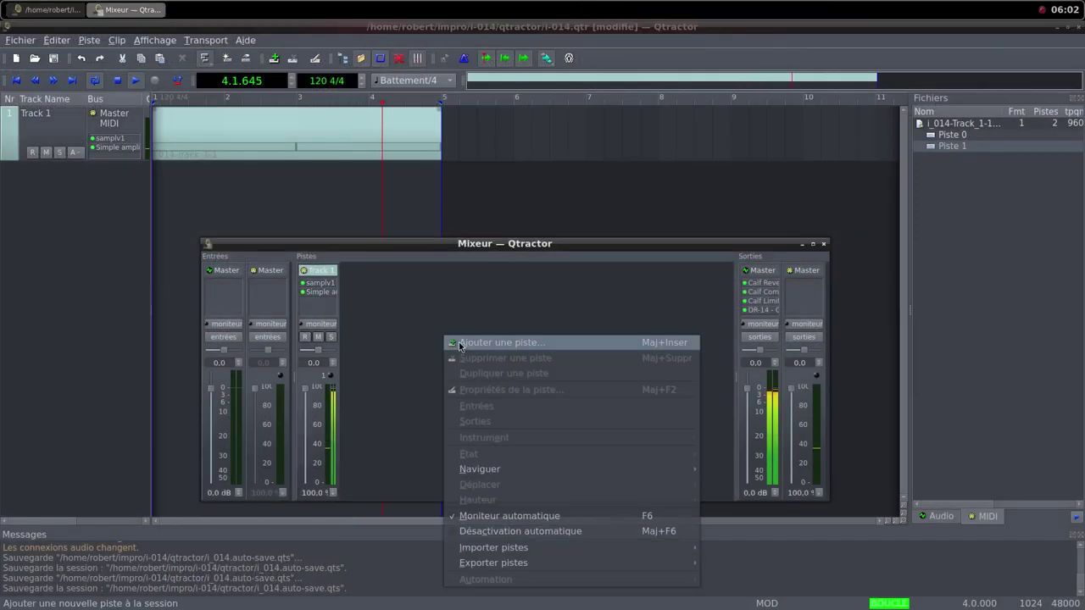
{"action": "left_click", "coordinate": [459, 342]}
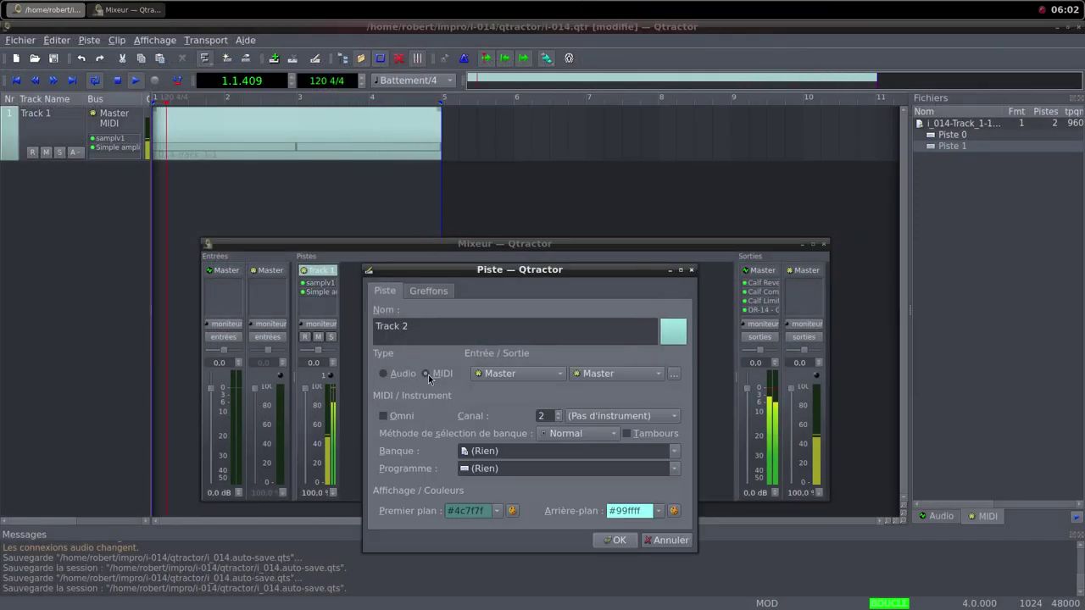
{"action": "left_click", "coordinate": [431, 294]}
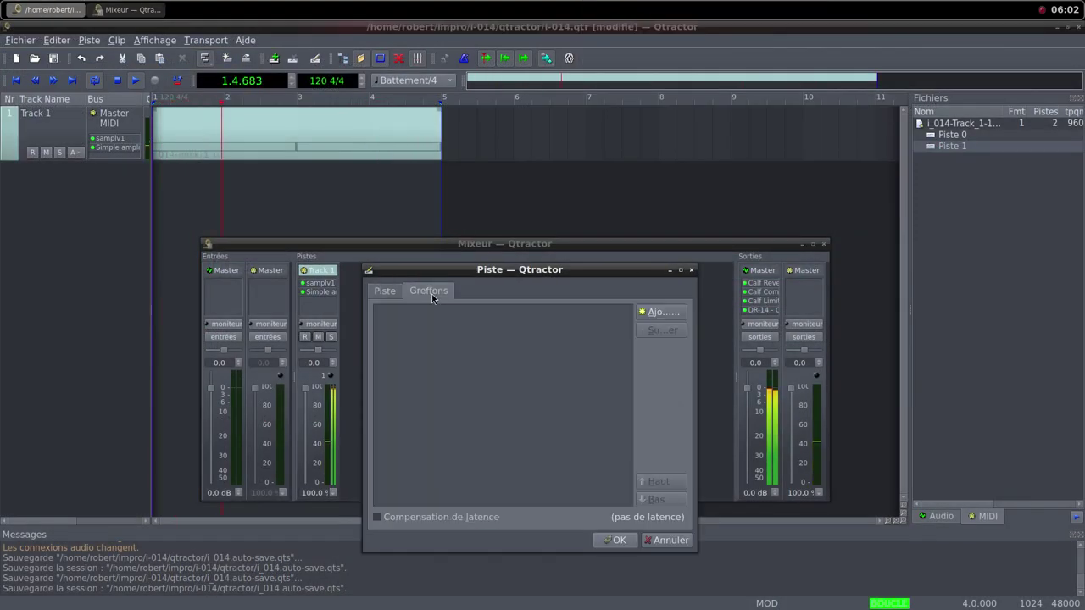
{"action": "left_click", "coordinate": [646, 313]}
{"action": "type", "text": "sam"}
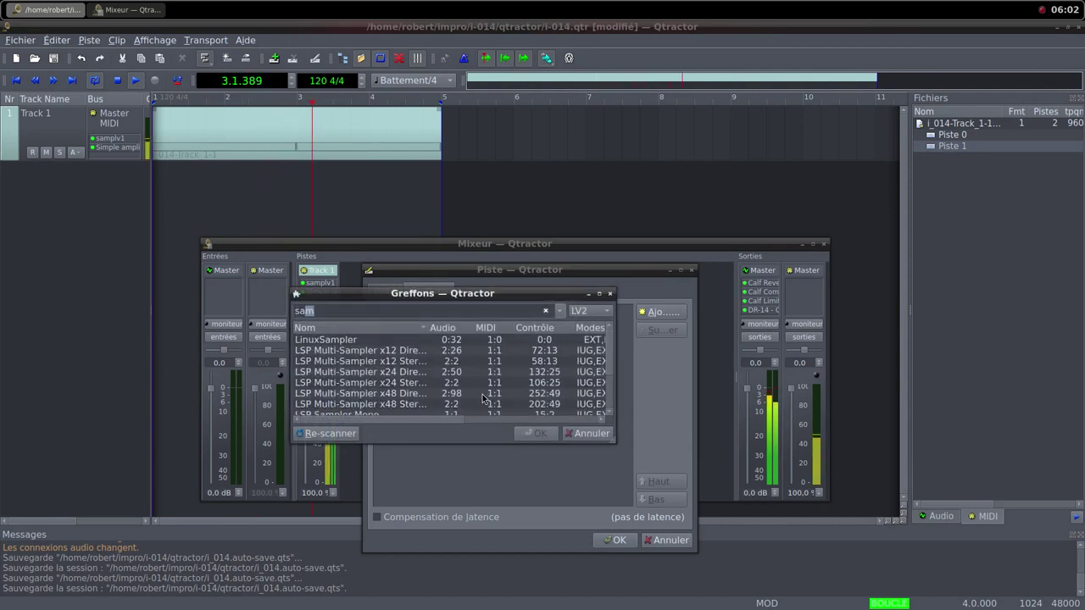
{"action": "scroll", "coordinate": [483, 390], "scroll_direction": "down", "scroll_amount": 2}
{"action": "left_click", "coordinate": [378, 405]}
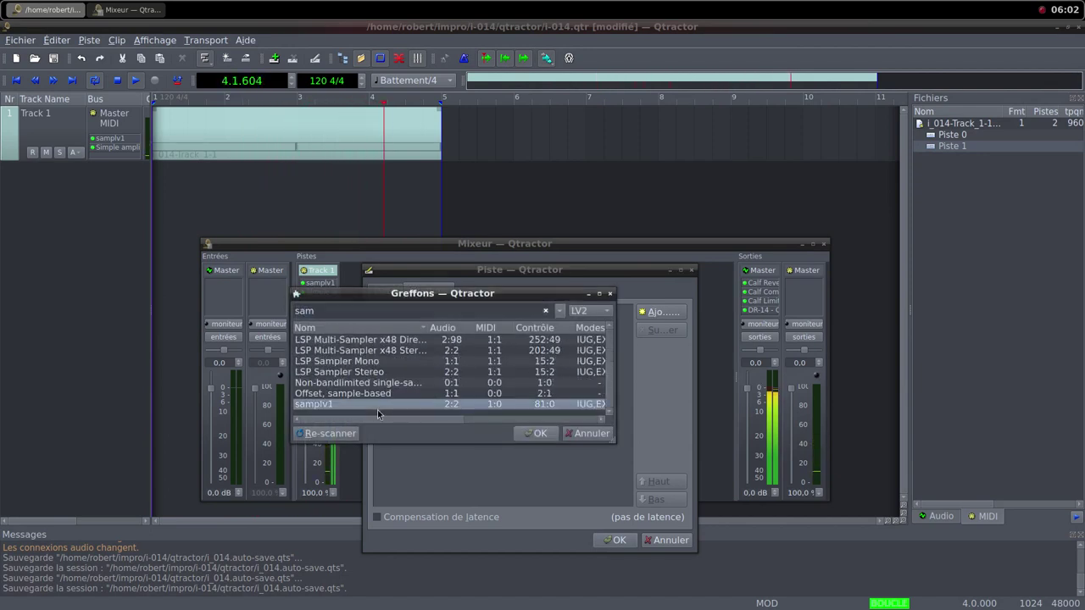
{"action": "double_click", "coordinate": [379, 408]}
Load the bass-0006-1-audio-bunt-9 sample from i-014/samples into samplv1 and set its DCA and OUT volumes to 100.
{"action": "double_click", "coordinate": [364, 235]}
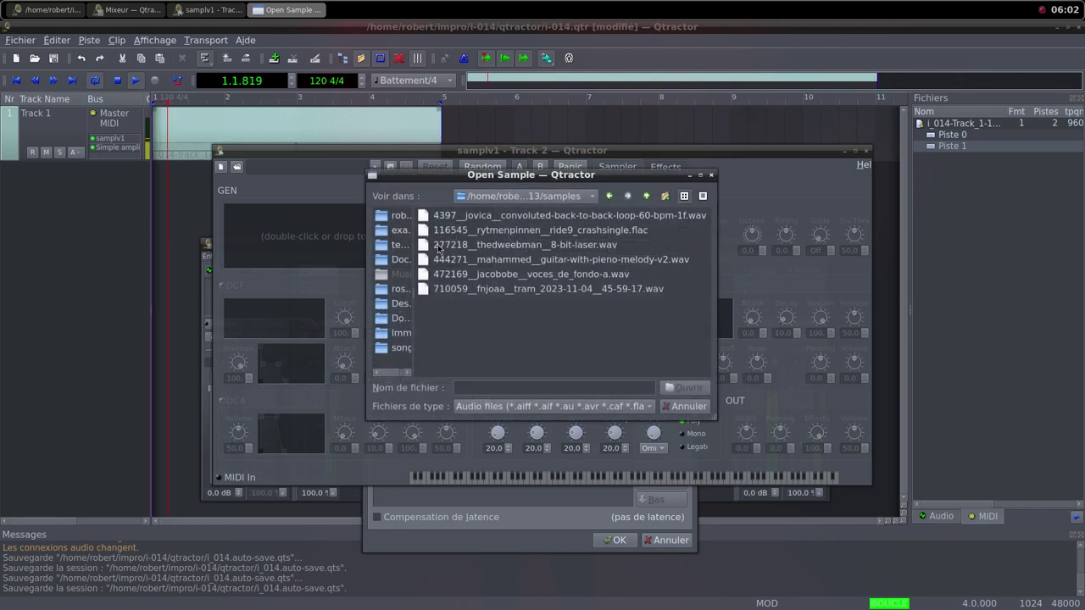
{"action": "left_click", "coordinate": [646, 196]}
{"action": "left_click", "coordinate": [646, 195]}
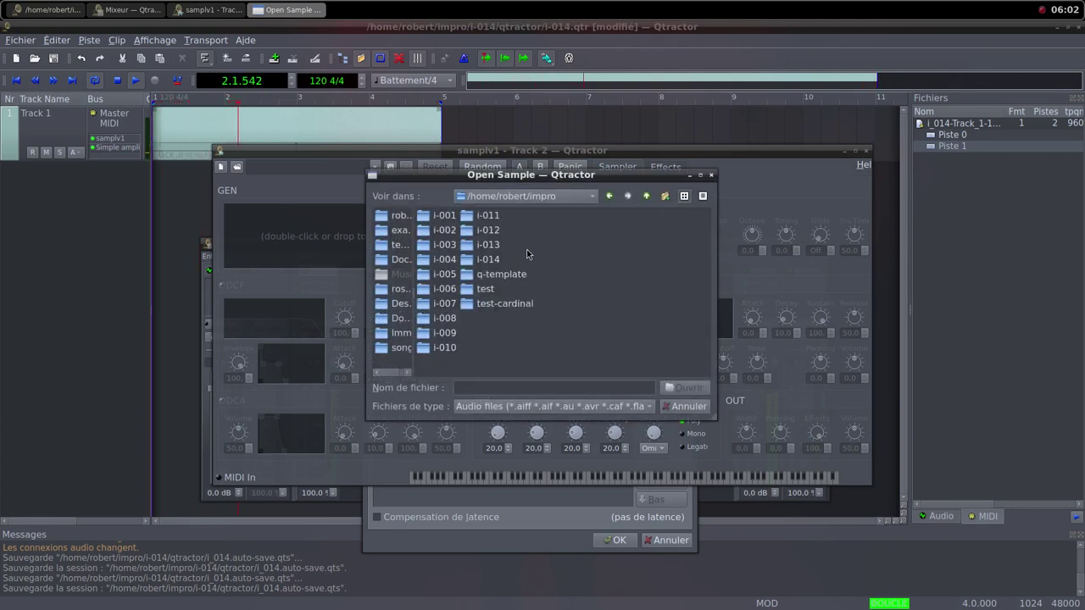
{"action": "double_click", "coordinate": [486, 263]}
{"action": "double_click", "coordinate": [462, 235]}
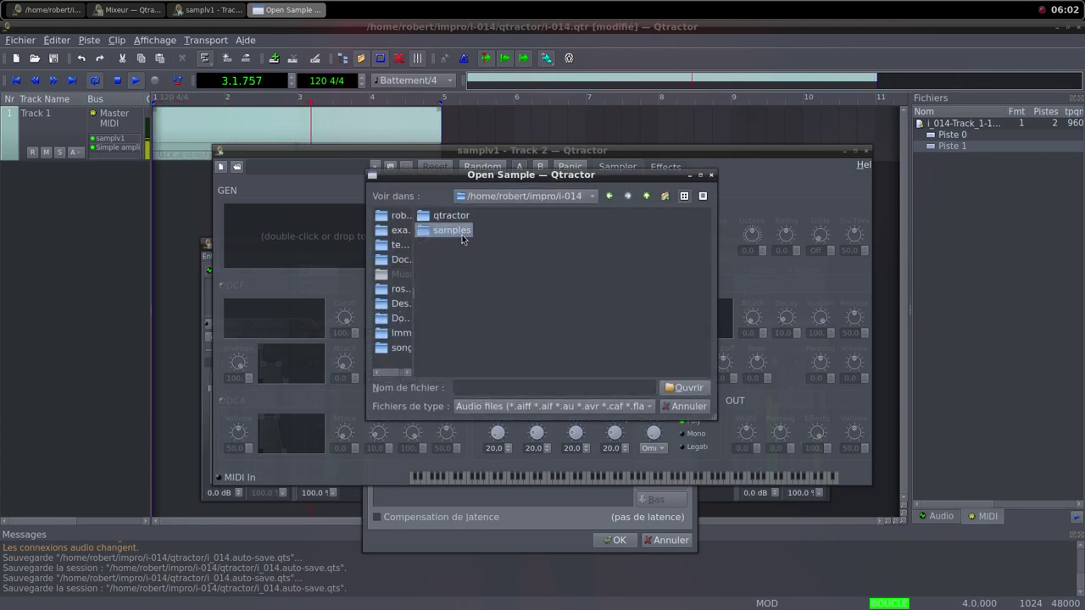
{"action": "left_click", "coordinate": [524, 219]}
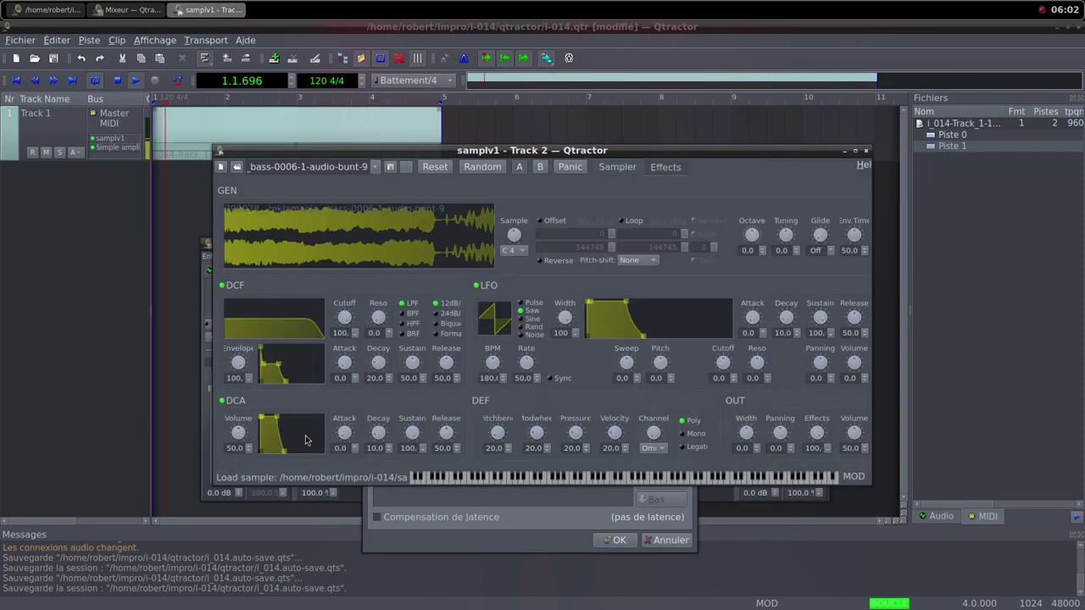
{"action": "left_click_drag", "start_coordinate": [242, 435], "coordinate": [248, 465]}
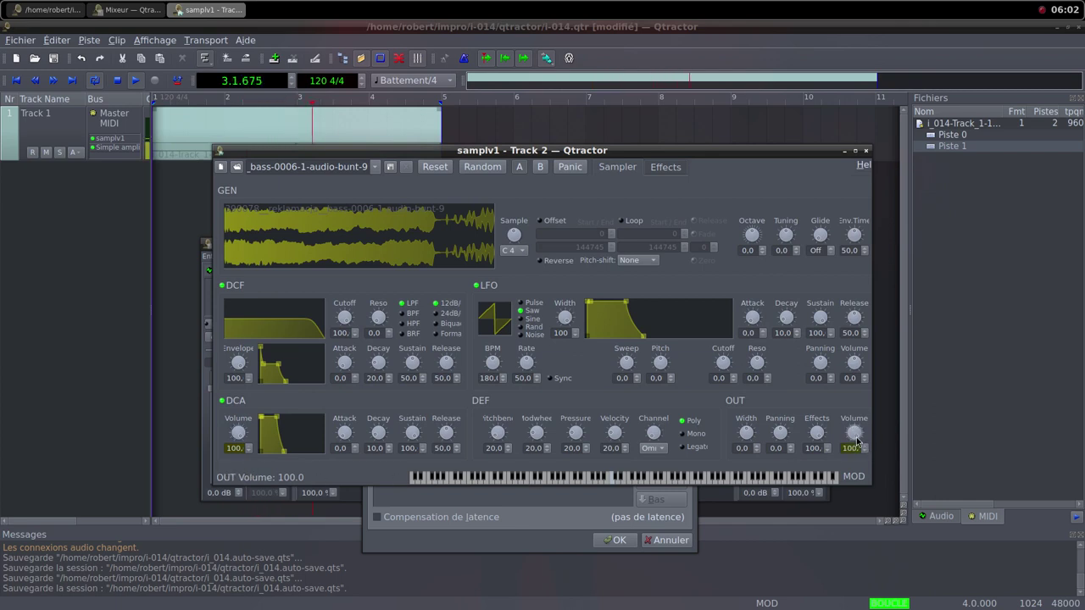
{"action": "left_click", "coordinate": [865, 152]}
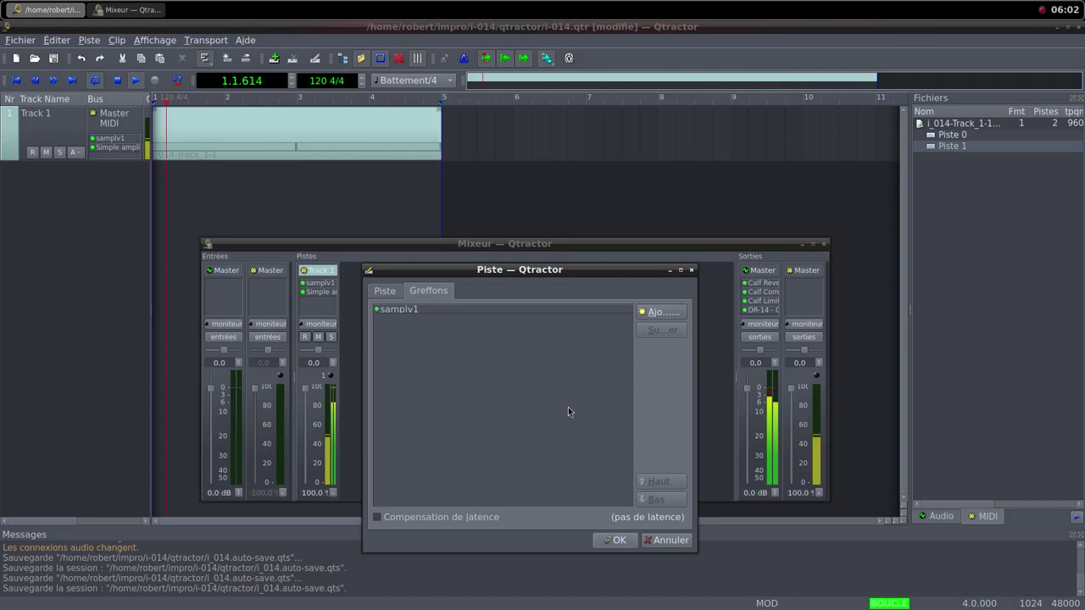
Add the Simple amplifier plugin after samplv1 on the second track with its default gain and confirm the track.
{"action": "left_click", "coordinate": [640, 316]}
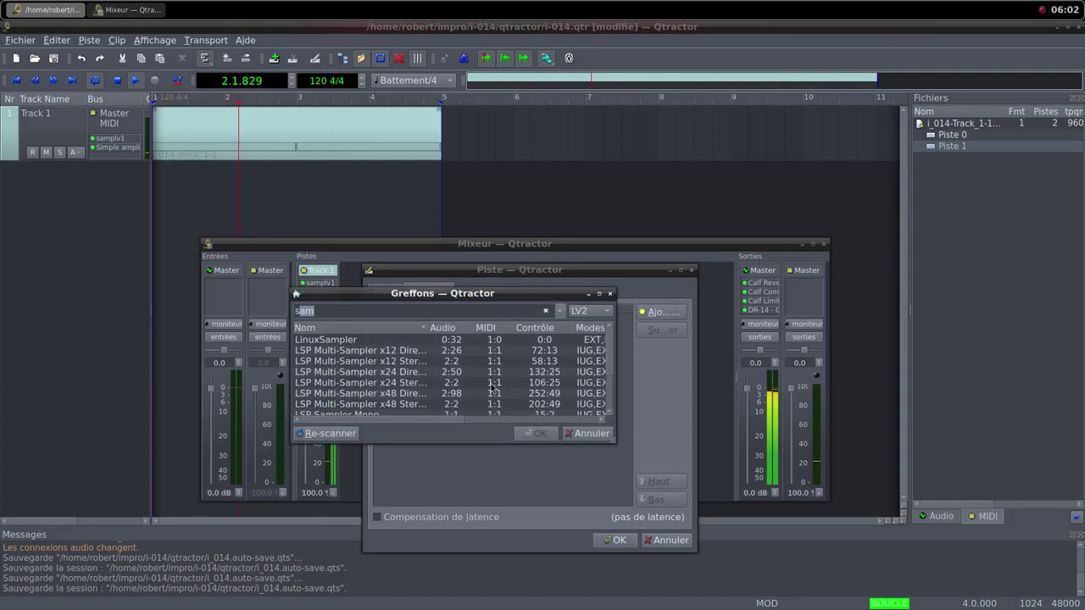
{"action": "type", "text": "s"}
{"action": "left_click", "coordinate": [389, 375]}
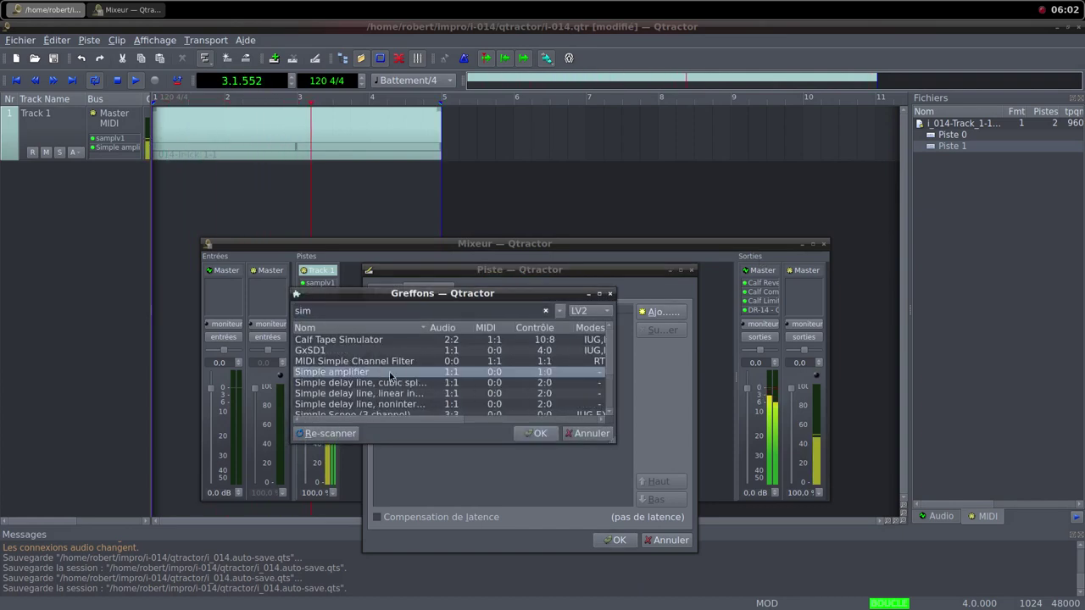
{"action": "left_click", "coordinate": [536, 433]}
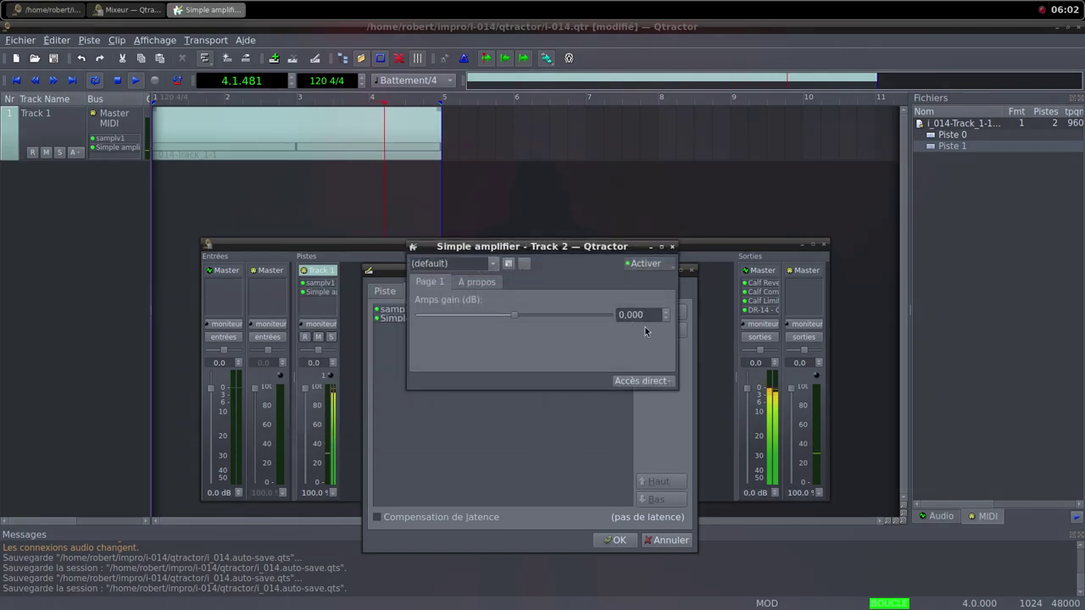
{"action": "left_click", "coordinate": [672, 247]}
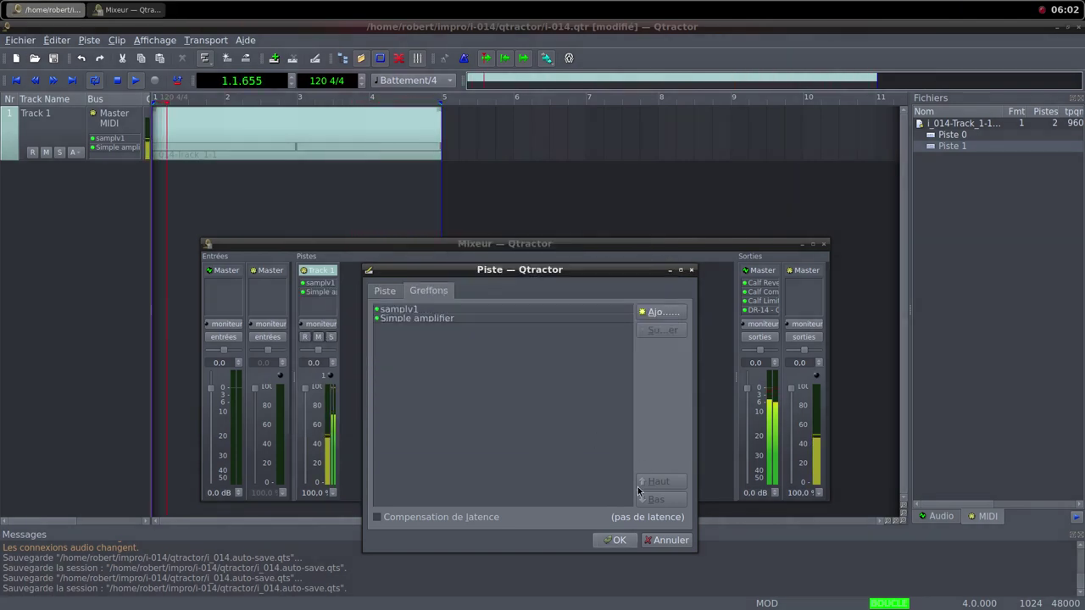
{"action": "left_click", "coordinate": [617, 541]}
{"action": "middle_click", "coordinate": [479, 6]}
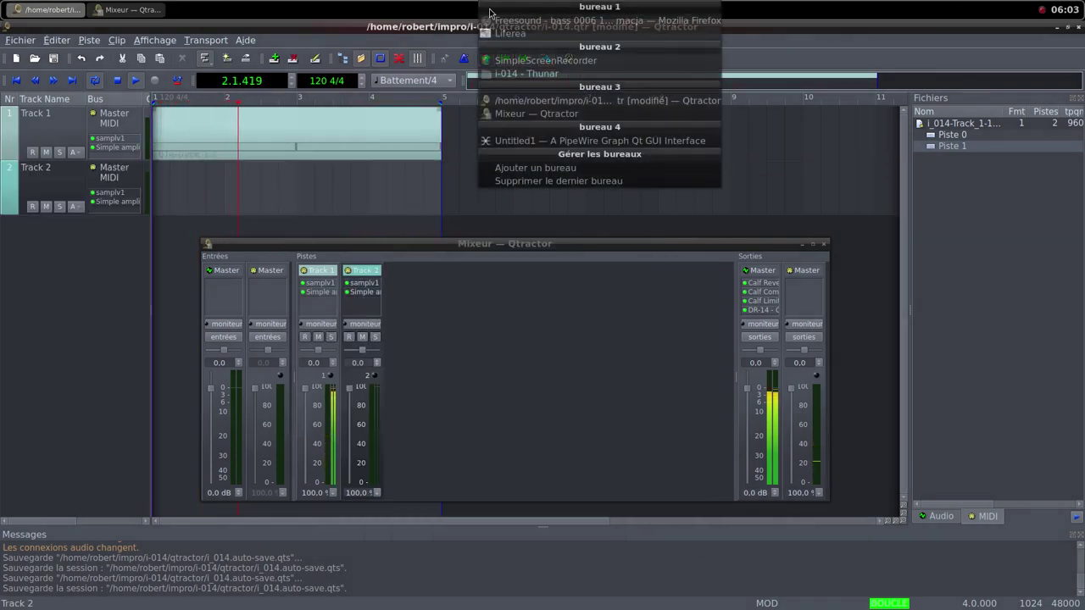
{"action": "left_click", "coordinate": [500, 19]}
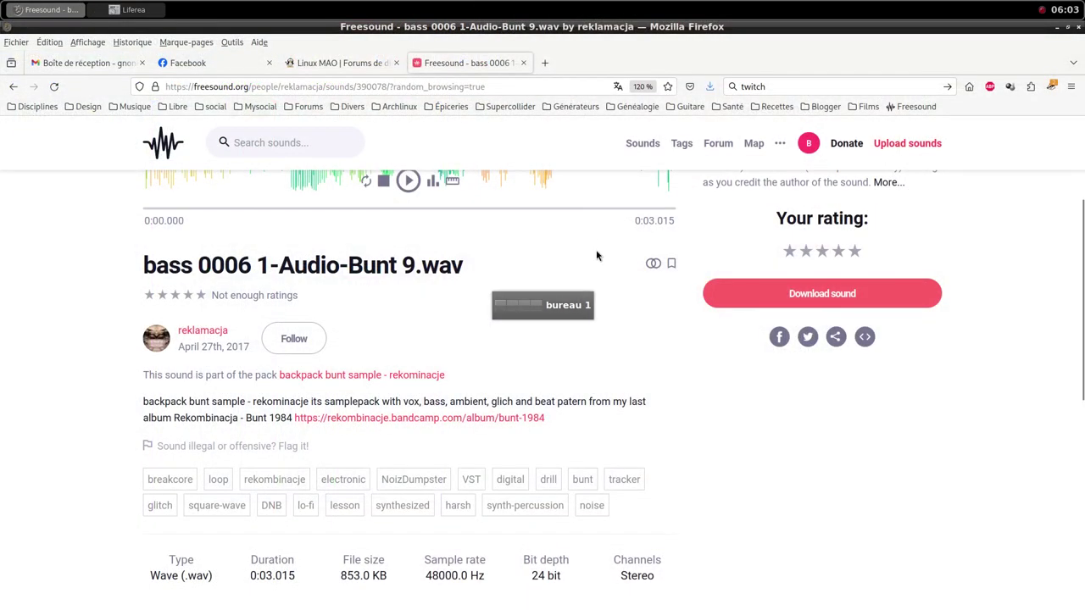
{"action": "middle_click", "coordinate": [512, 6]}
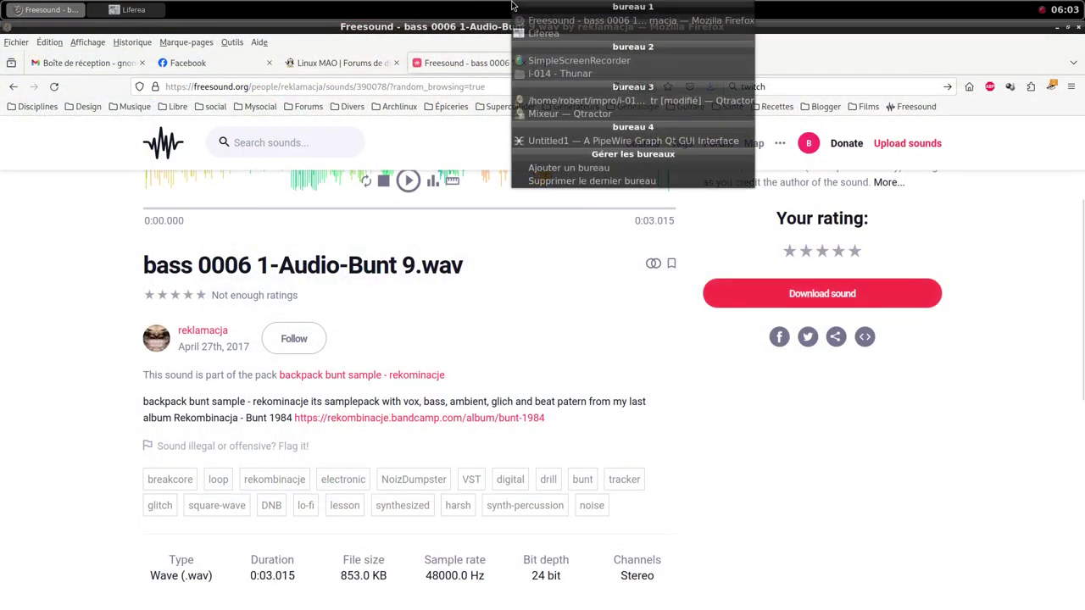
{"action": "left_click", "coordinate": [527, 97]}
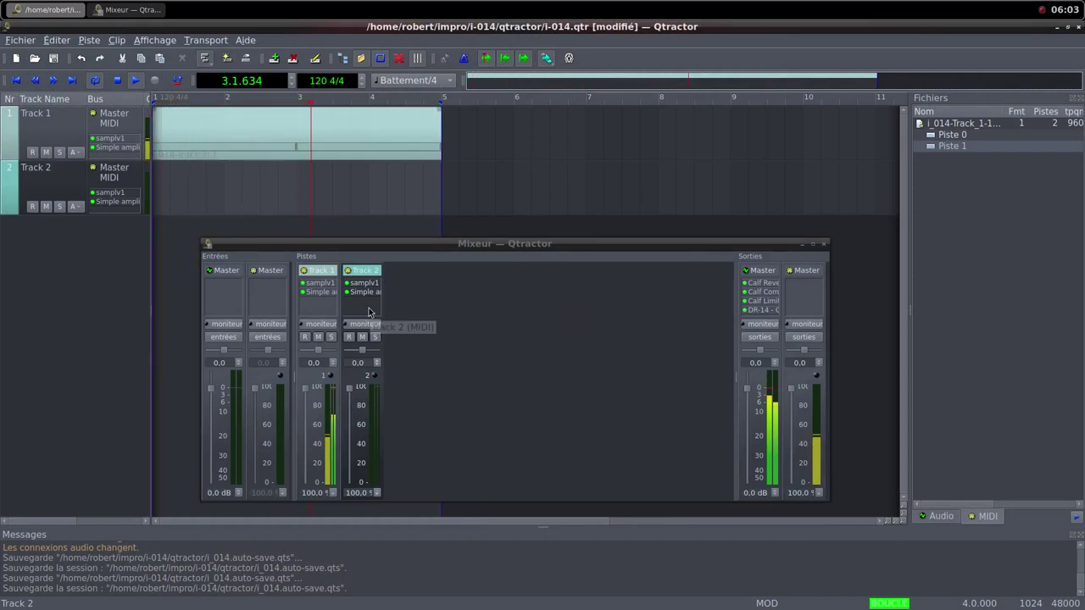
Create a new MIDI clip on Track 2 over the four-bar loop range and open it in the MIDI editor.
{"action": "right_click", "coordinate": [210, 190]}
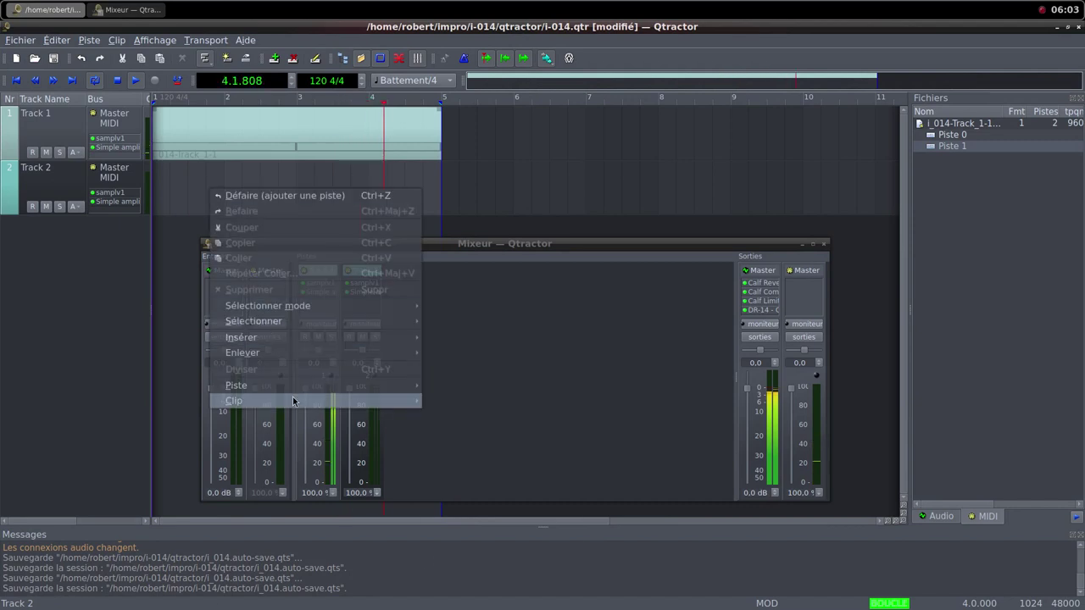
{"action": "mouse_move", "coordinate": [293, 400]}
{"action": "left_click", "coordinate": [437, 385]}
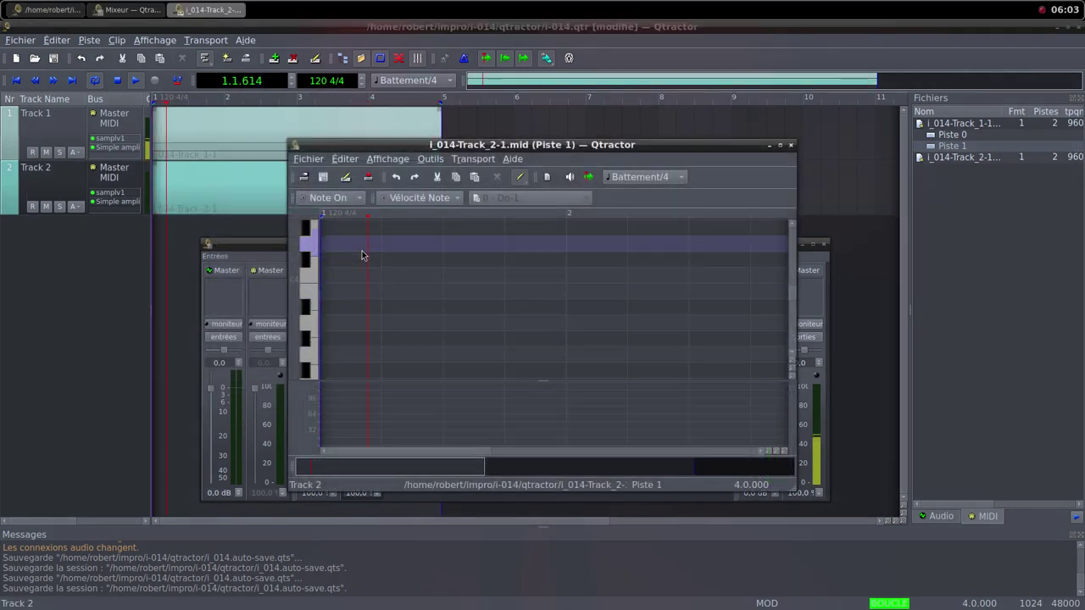
Draw two C4 notes in bar 1 of Track 2's MIDI clip, each about half a bar long.
{"action": "left_click", "coordinate": [780, 145]}
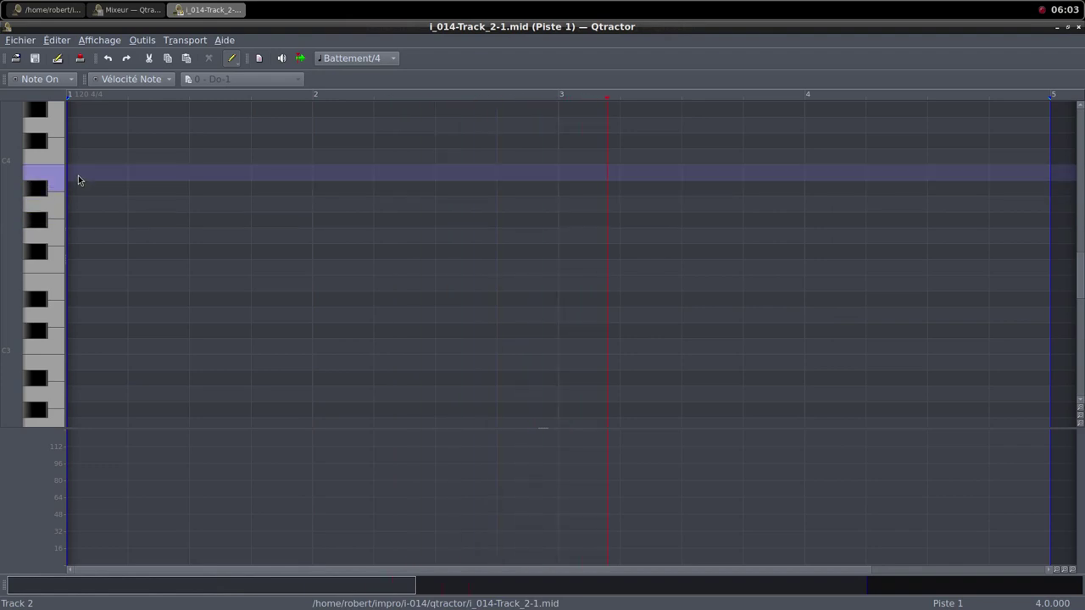
{"action": "left_click_drag", "start_coordinate": [77, 157], "coordinate": [312, 156]}
{"action": "left_click", "coordinate": [1067, 29]}
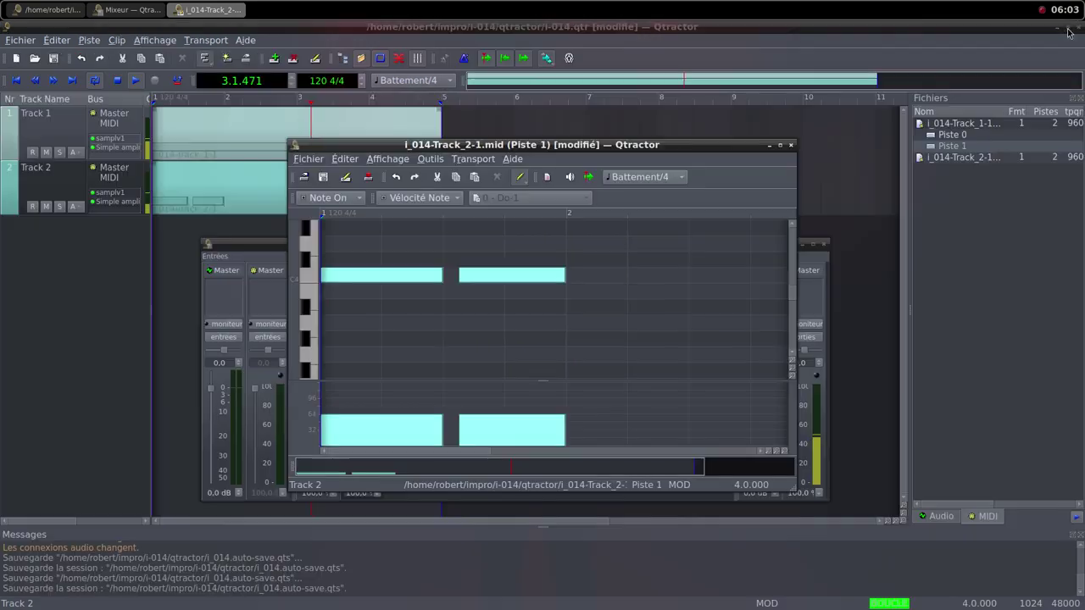
Lower Track 2's mixer volume to 0 %.
{"action": "left_click", "coordinate": [270, 241]}
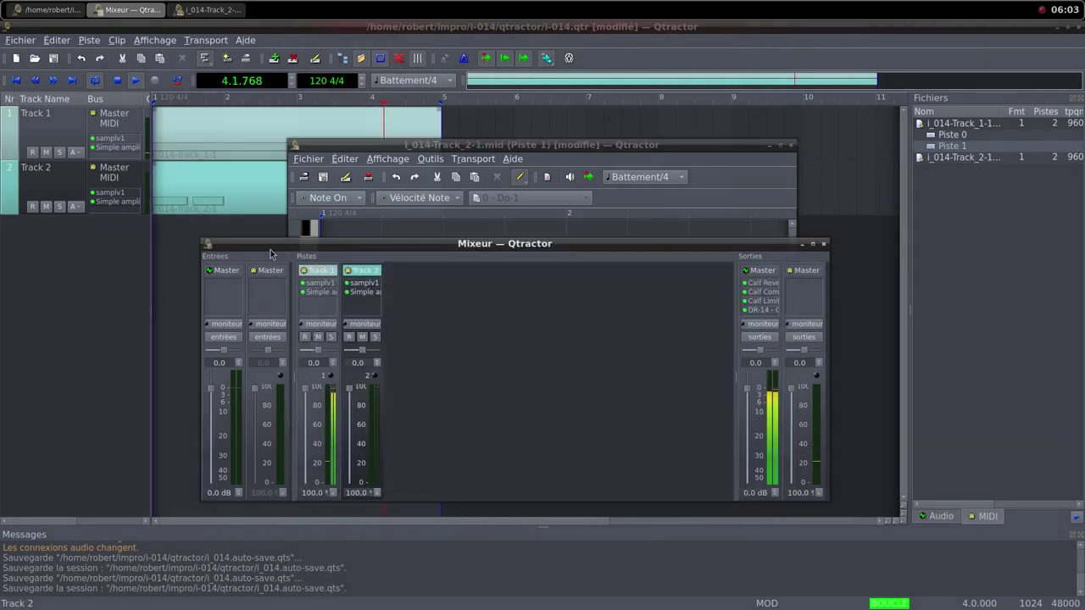
{"action": "left_click_drag", "start_coordinate": [349, 407], "coordinate": [349, 484]}
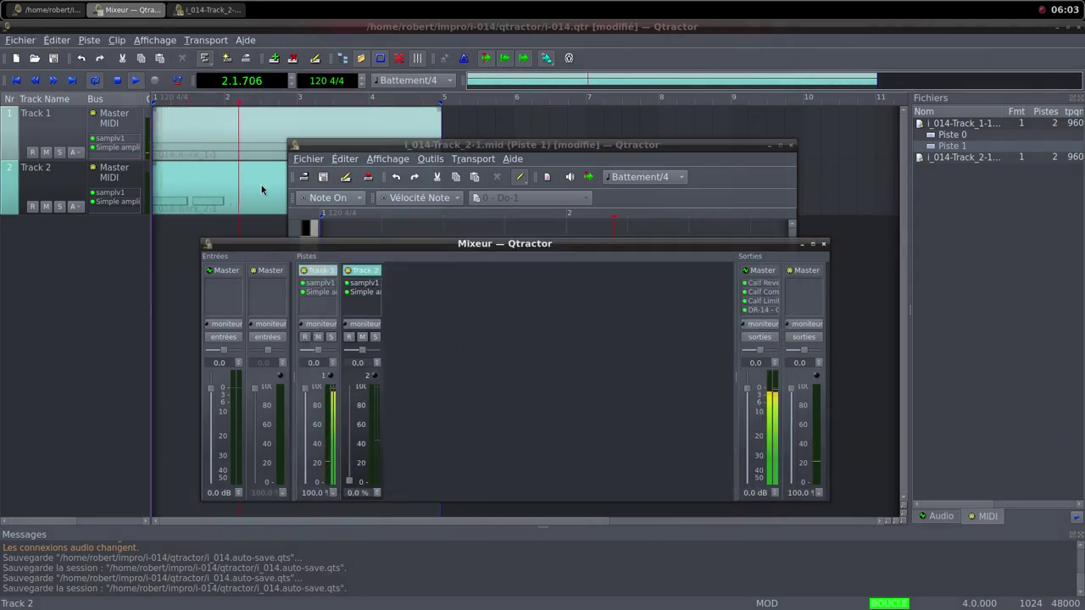
Return to Track 2's MIDI editor and delete the second C4 note in bar 1.
{"action": "left_click", "coordinate": [571, 155]}
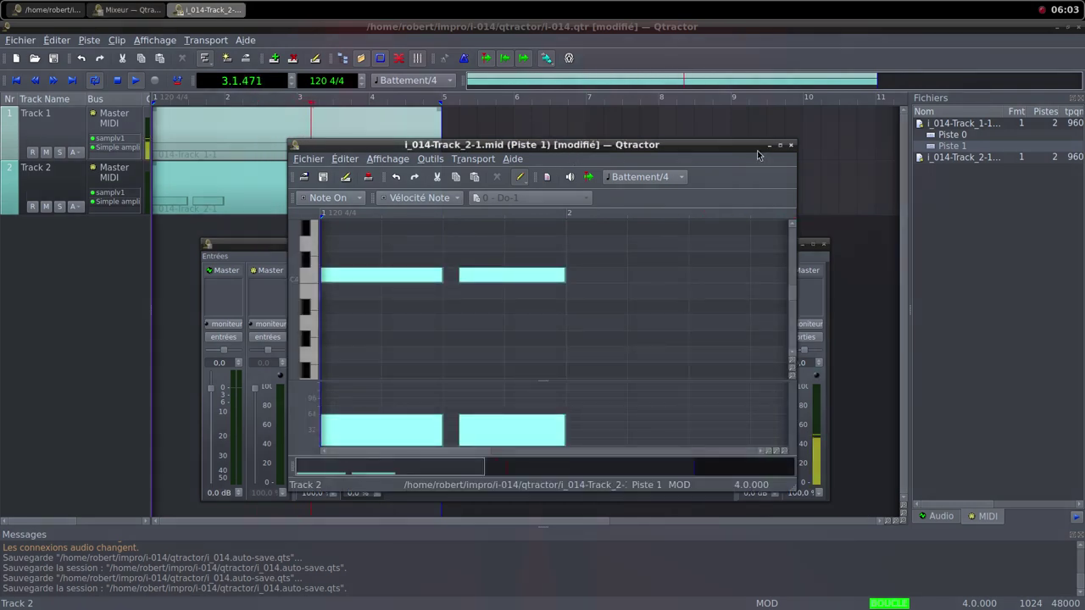
{"action": "left_click", "coordinate": [780, 146]}
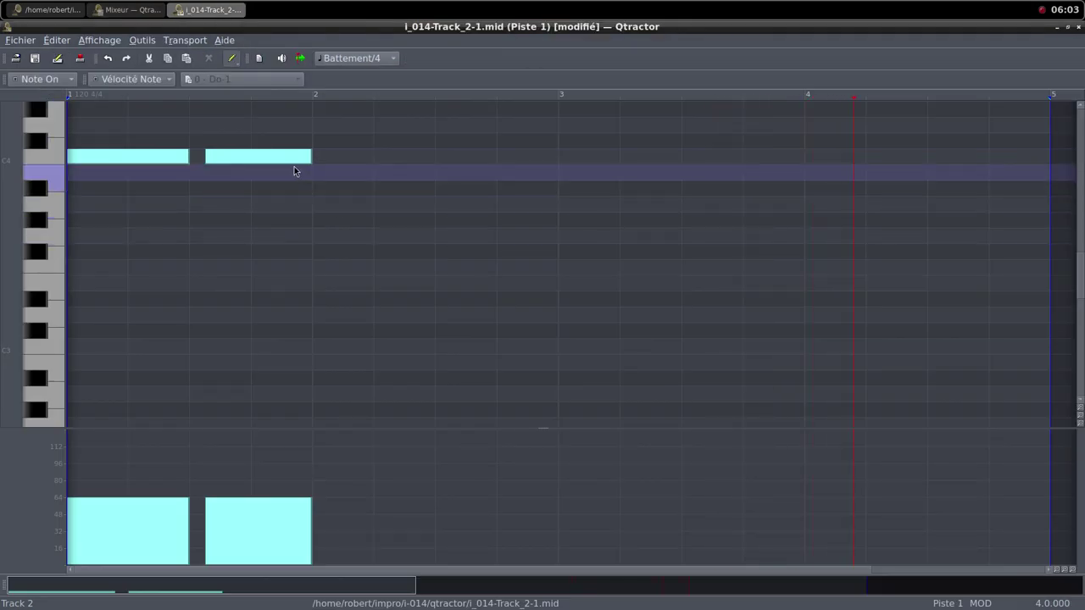
{"action": "left_click", "coordinate": [292, 159]}
{"action": "key", "text": "Delete"}
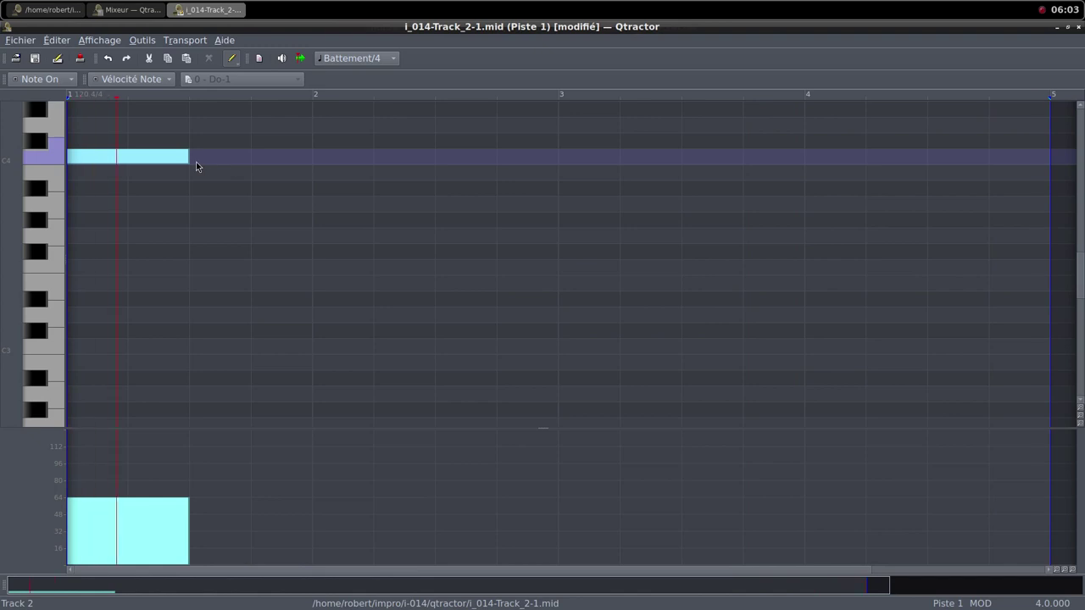
{"action": "mouse_move", "coordinate": [195, 161]}
{"action": "left_mouse_down"}
{"action": "mouse_move", "coordinate": [250, 156]}
{"action": "mouse_move", "coordinate": [230, 156]}
{"action": "left_mouse_up"}
{"action": "left_click", "coordinate": [228, 163]}
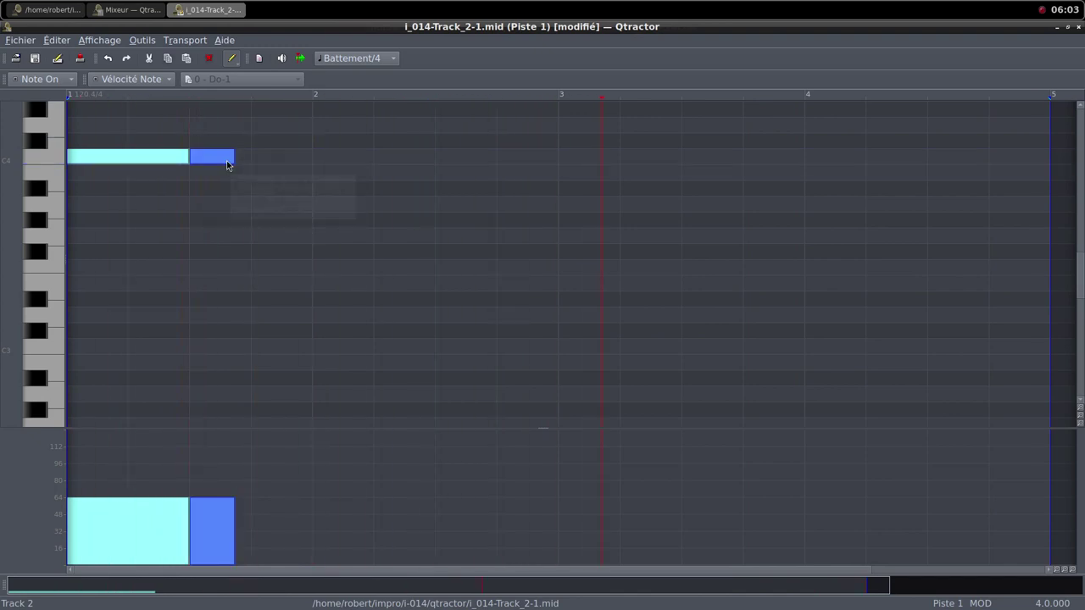
{"action": "key", "text": "Delete"}
Draw half-bar C4 notes at the start of bars 2, 3 and 4 in Track 2's clip and close the MIDI editor.
{"action": "mouse_move", "coordinate": [314, 158]}
{"action": "left_mouse_down"}
{"action": "mouse_move", "coordinate": [445, 156]}
{"action": "mouse_move", "coordinate": [434, 174]}
{"action": "mouse_move", "coordinate": [380, 163]}
{"action": "left_mouse_up"}
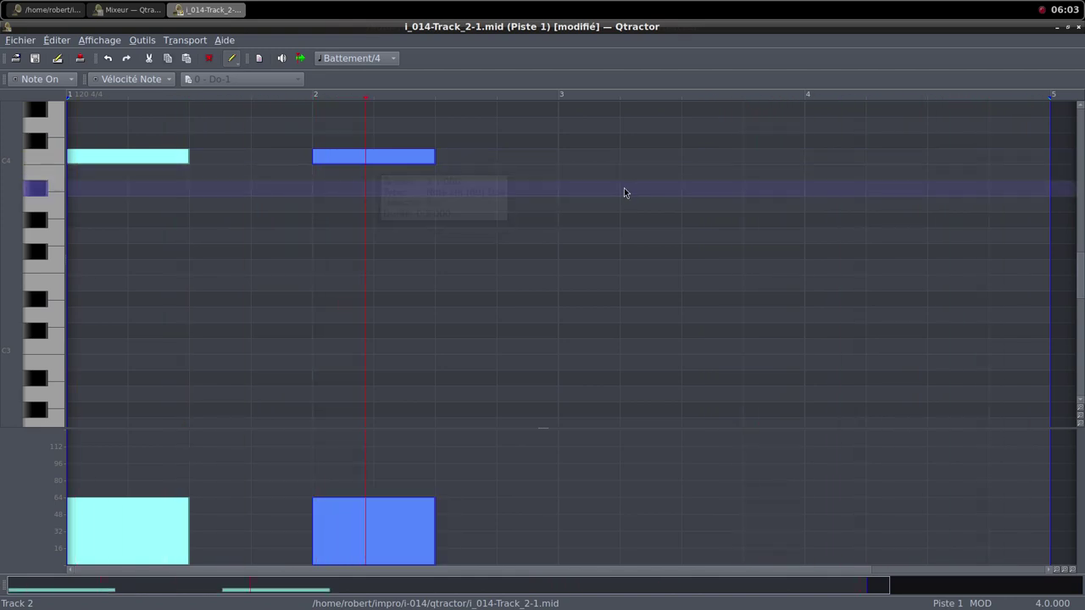
{"action": "left_click_drag", "start_coordinate": [568, 164], "coordinate": [670, 155]}
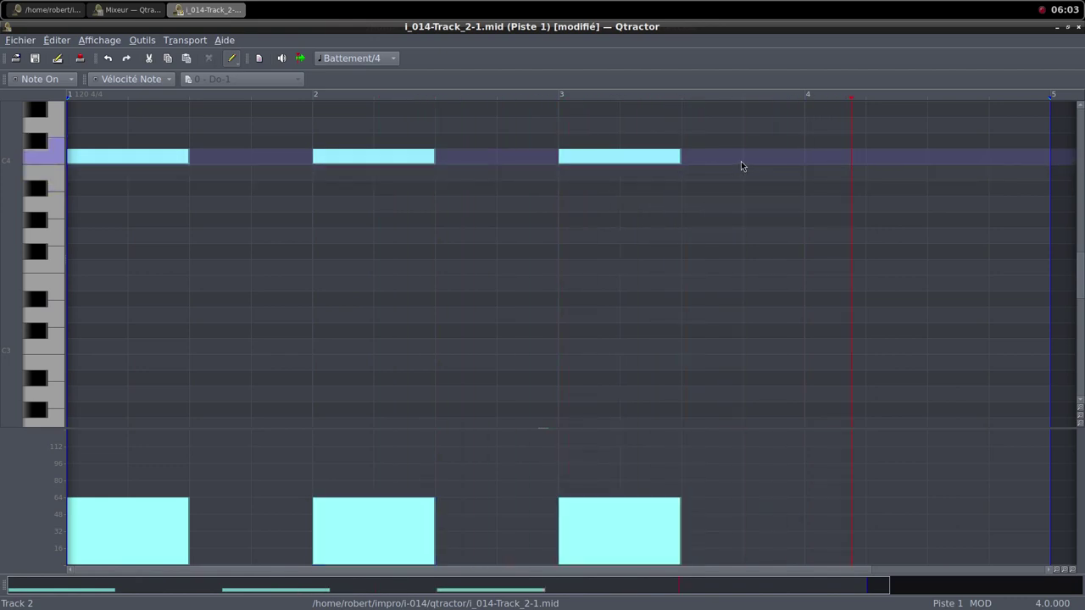
{"action": "left_click_drag", "start_coordinate": [808, 160], "coordinate": [925, 160]}
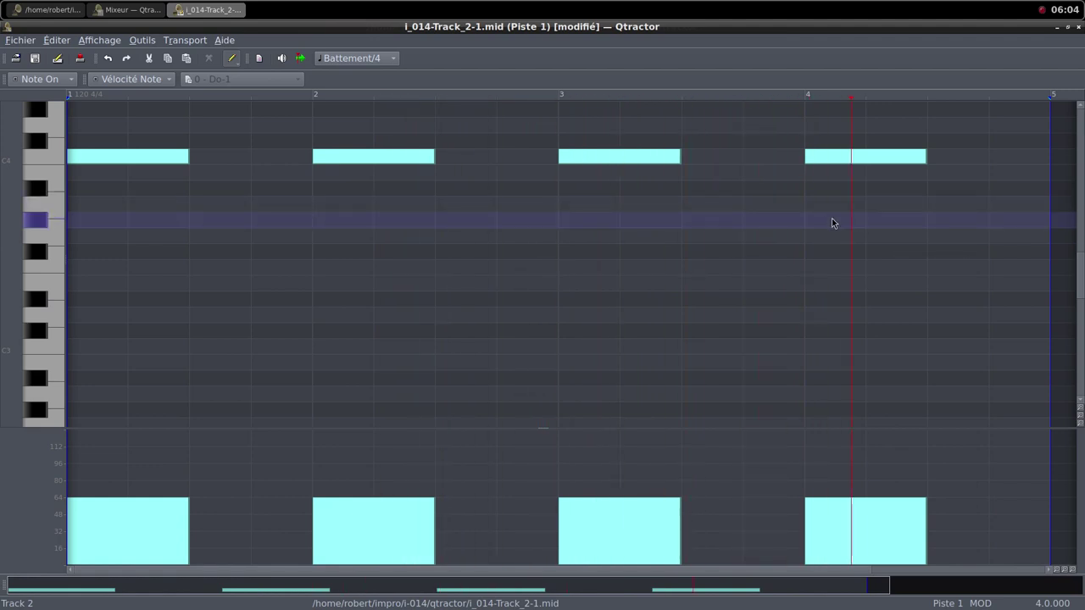
{"action": "left_click", "coordinate": [1068, 28]}
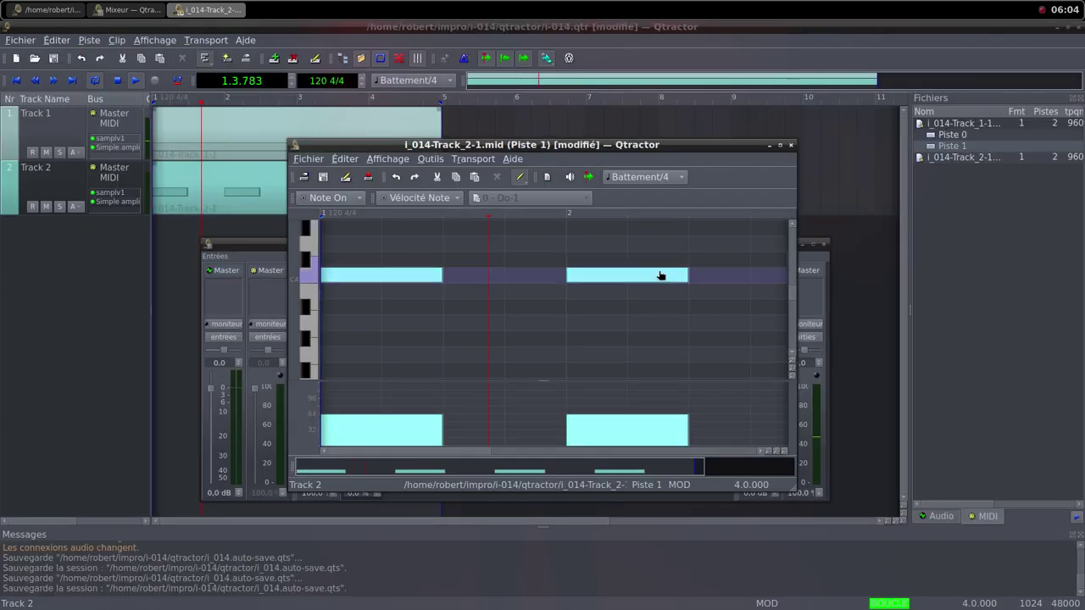
{"action": "left_click", "coordinate": [788, 149]}
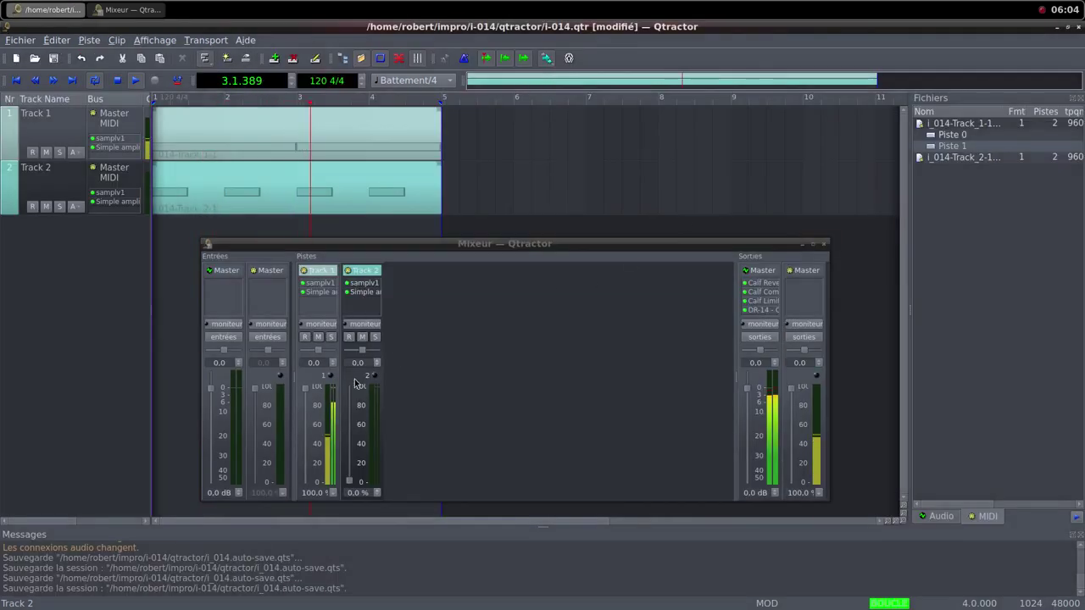
Raise Track 2's mixer volume to 100 % and set its Simple amplifier gain to about 8.5 dB.
{"action": "left_click_drag", "start_coordinate": [350, 481], "coordinate": [356, 303]}
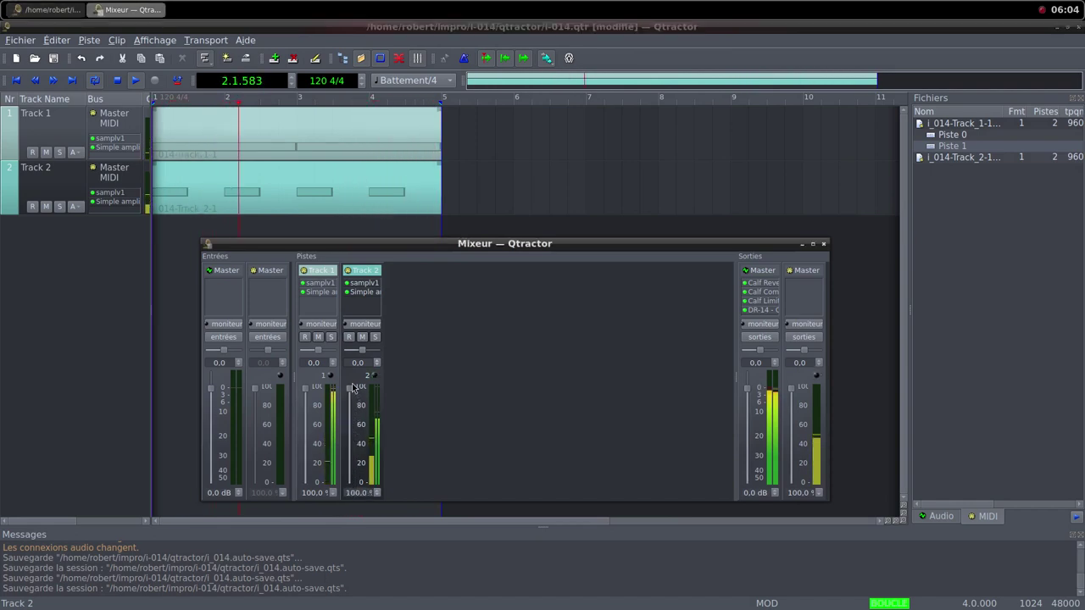
{"action": "double_click", "coordinate": [356, 293]}
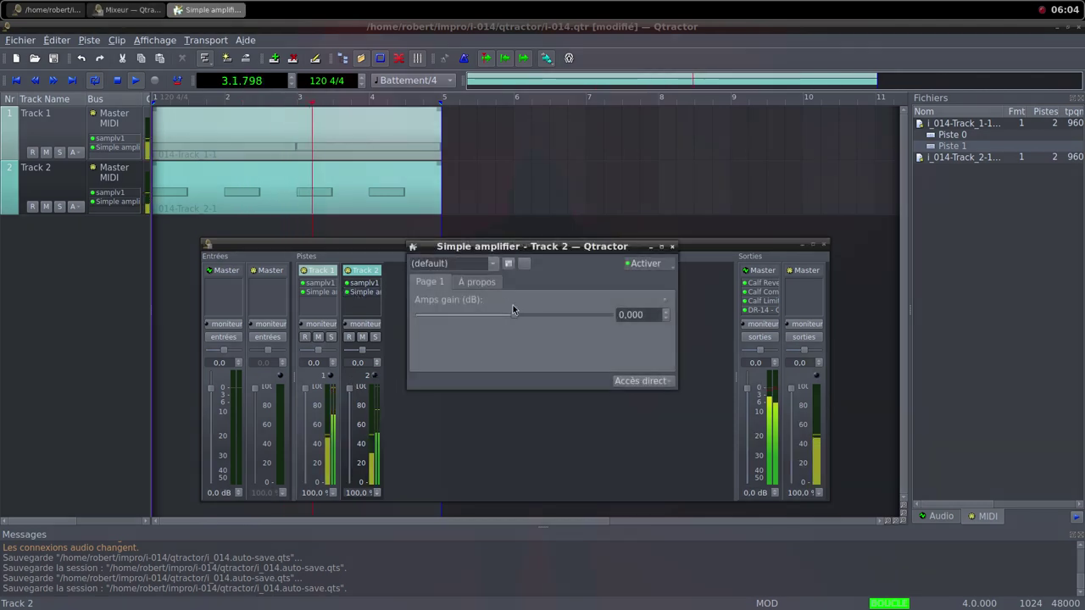
{"action": "left_click_drag", "start_coordinate": [519, 314], "coordinate": [528, 321]}
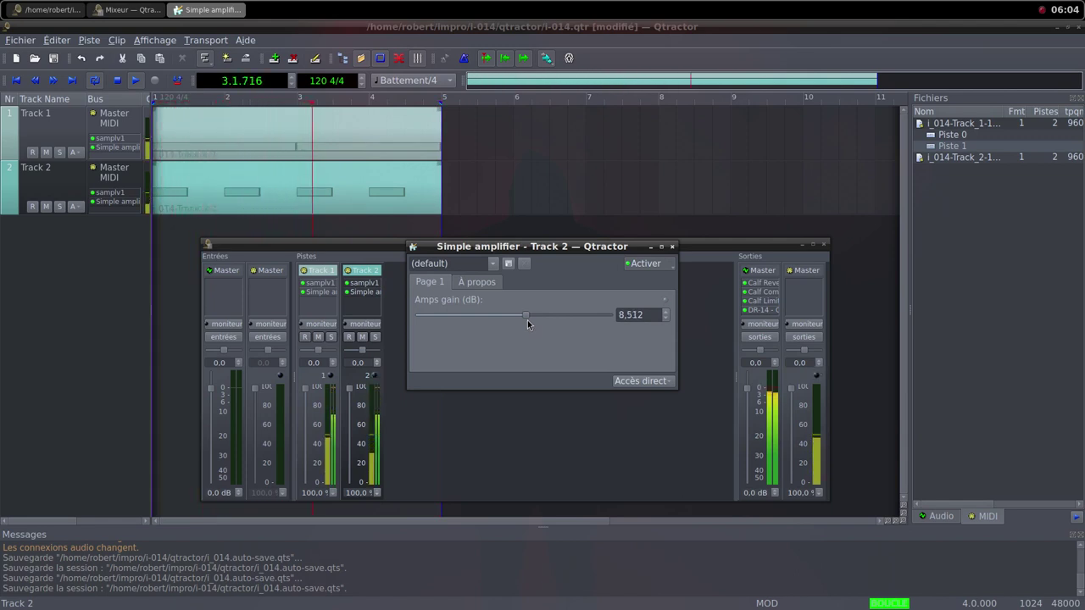
{"action": "scroll", "coordinate": [528, 321], "scroll_direction": "down", "scroll_amount": 2}
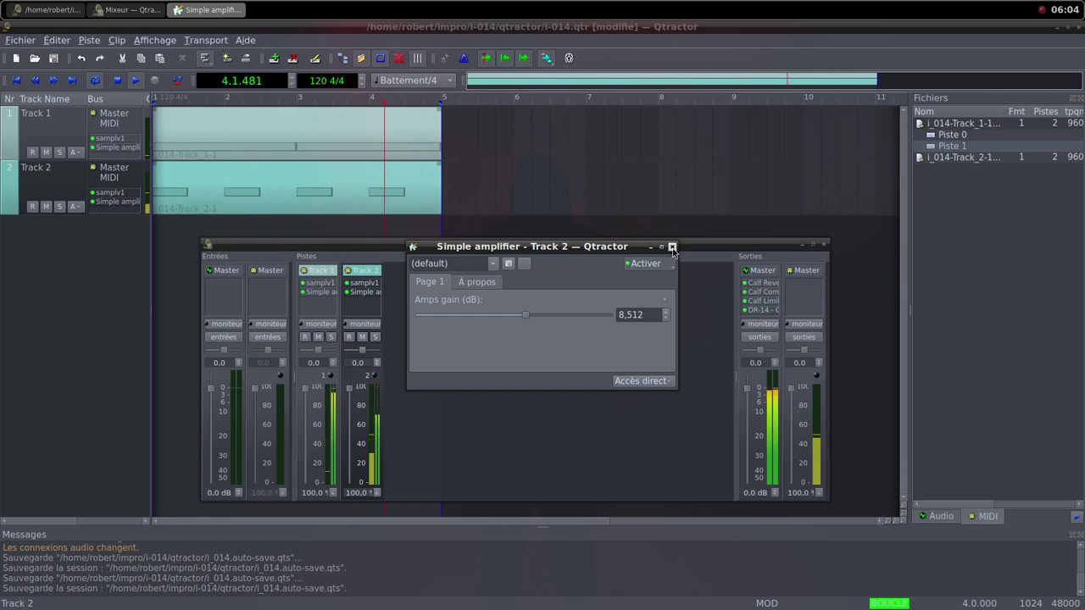
{"action": "left_click", "coordinate": [672, 247]}
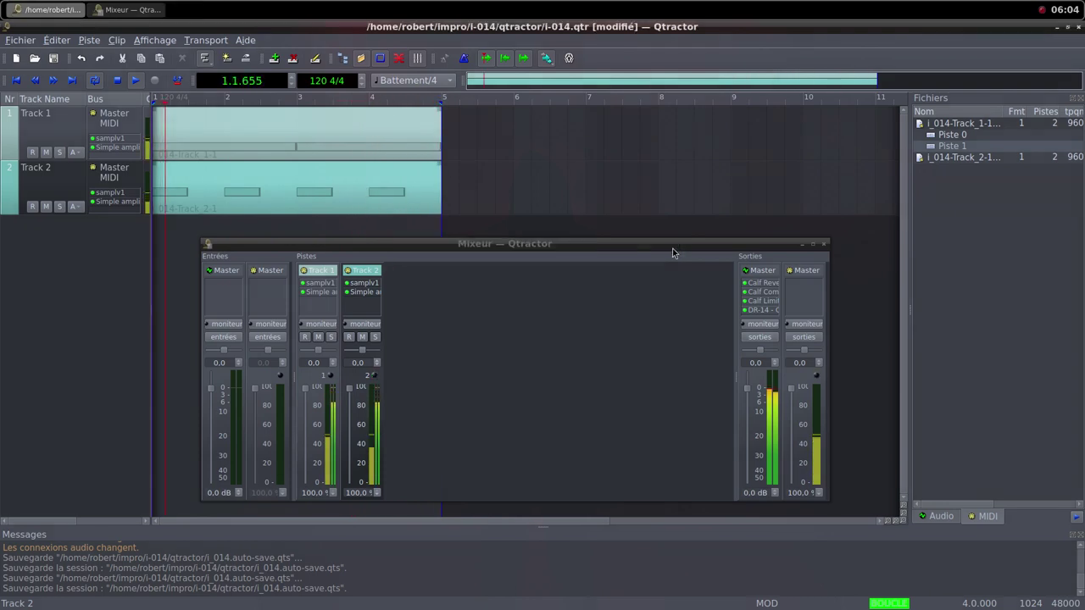
Start a new MIDI track, Track 3, and put the LV2 plugin Cardinal Synth on it.
{"action": "right_click", "coordinate": [480, 335]}
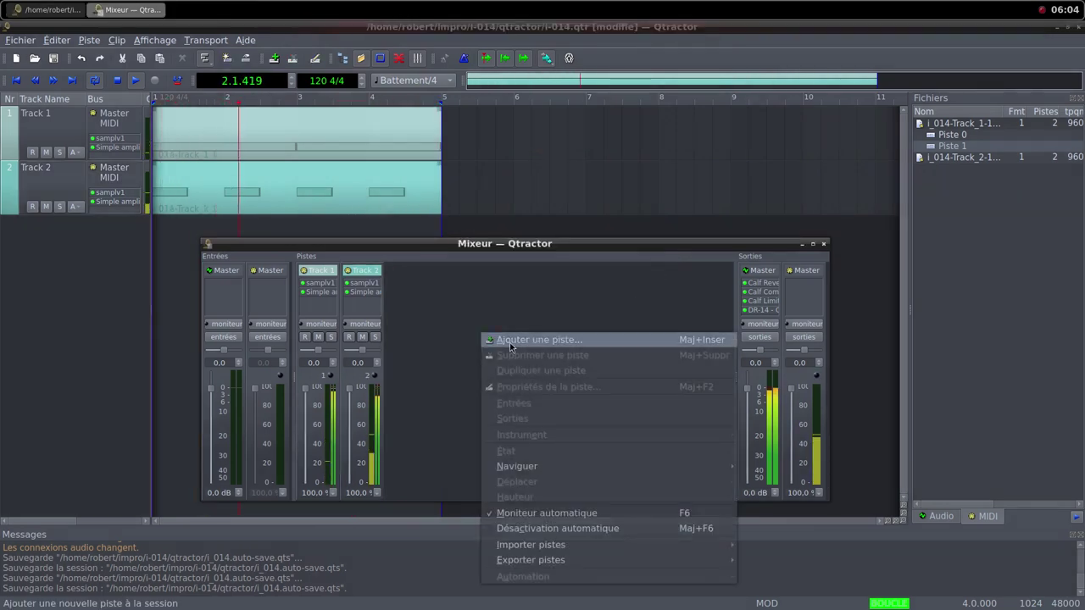
{"action": "left_click", "coordinate": [510, 344]}
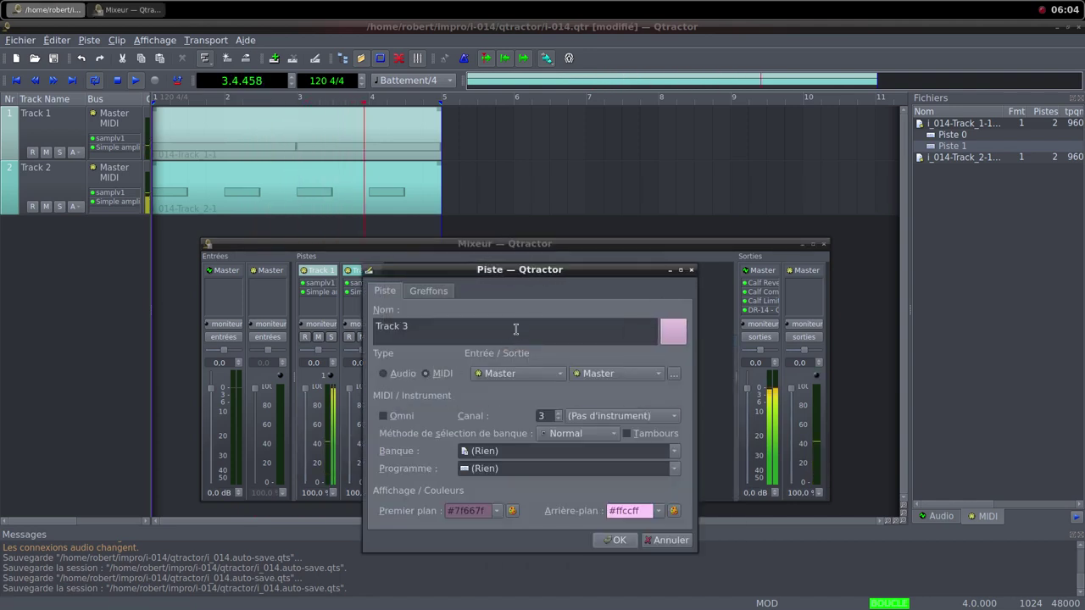
{"action": "left_click", "coordinate": [428, 291]}
{"action": "left_click", "coordinate": [655, 312]}
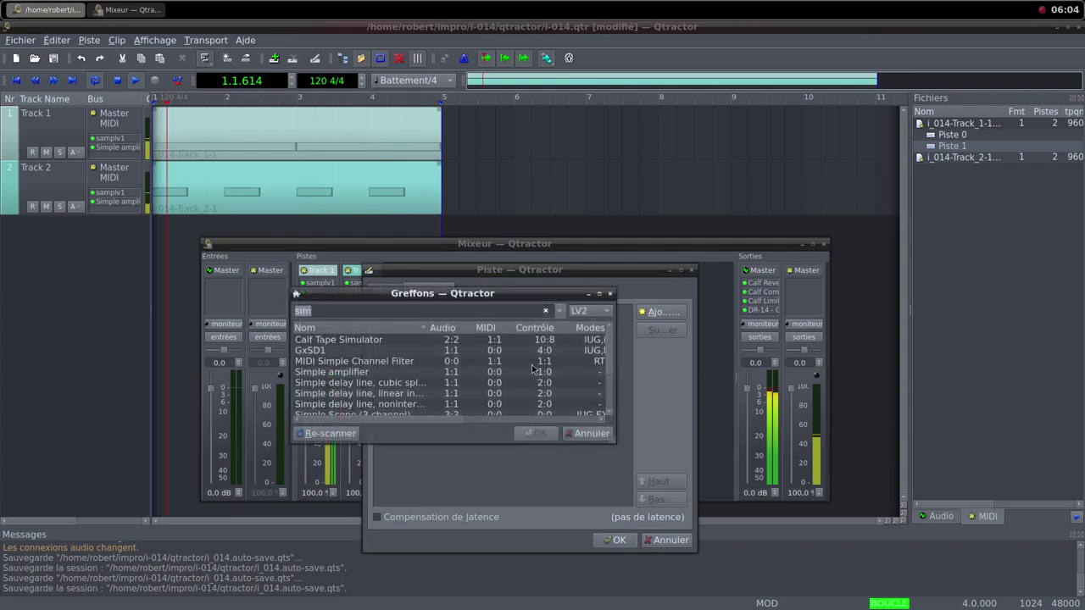
{"action": "type", "text": "card"}
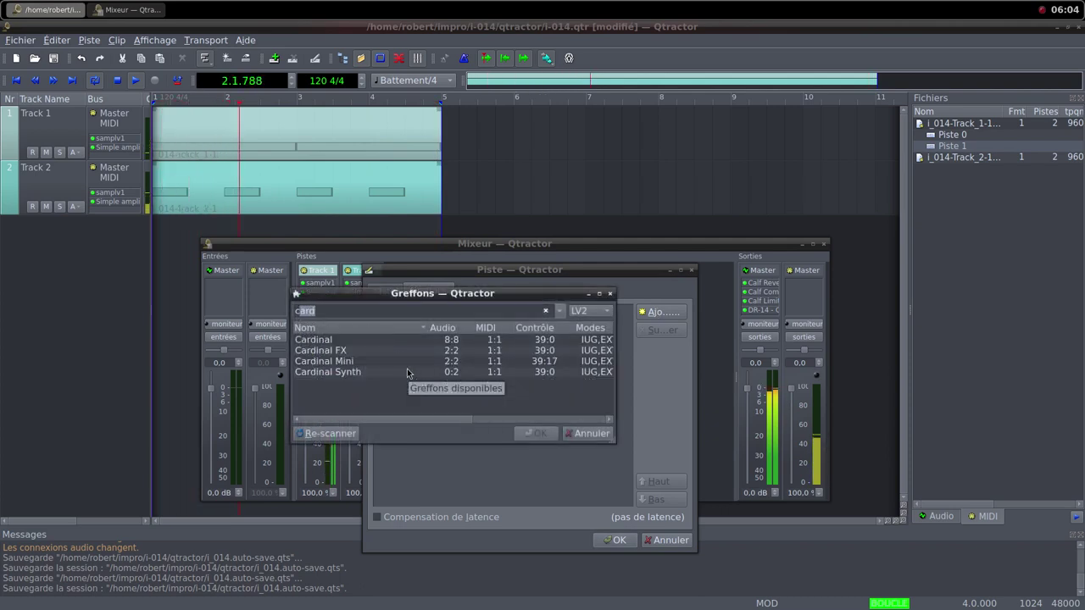
{"action": "left_click", "coordinate": [374, 372]}
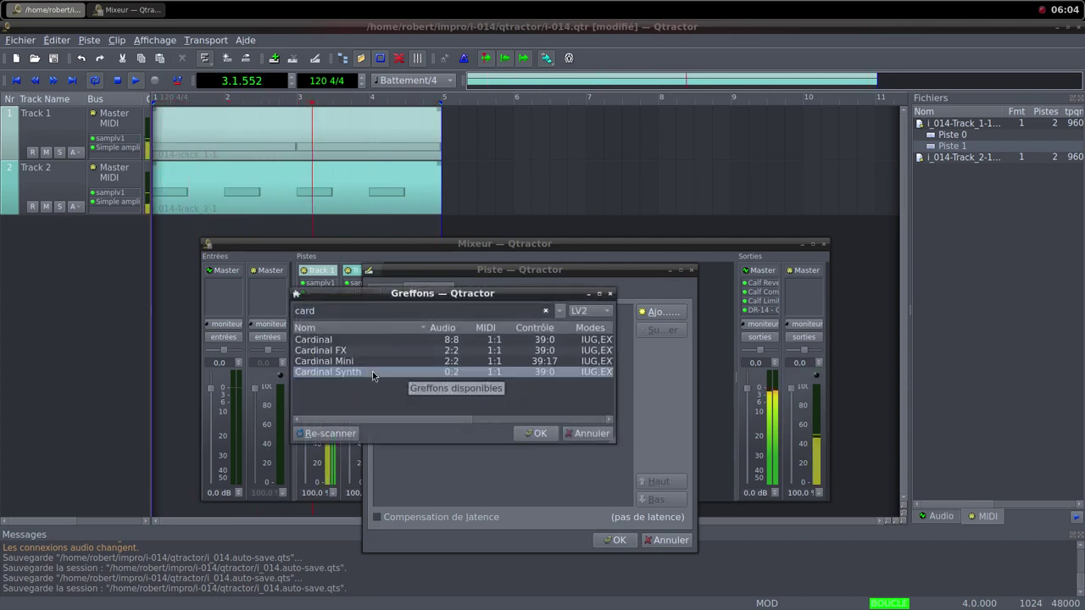
{"action": "left_click", "coordinate": [535, 435]}
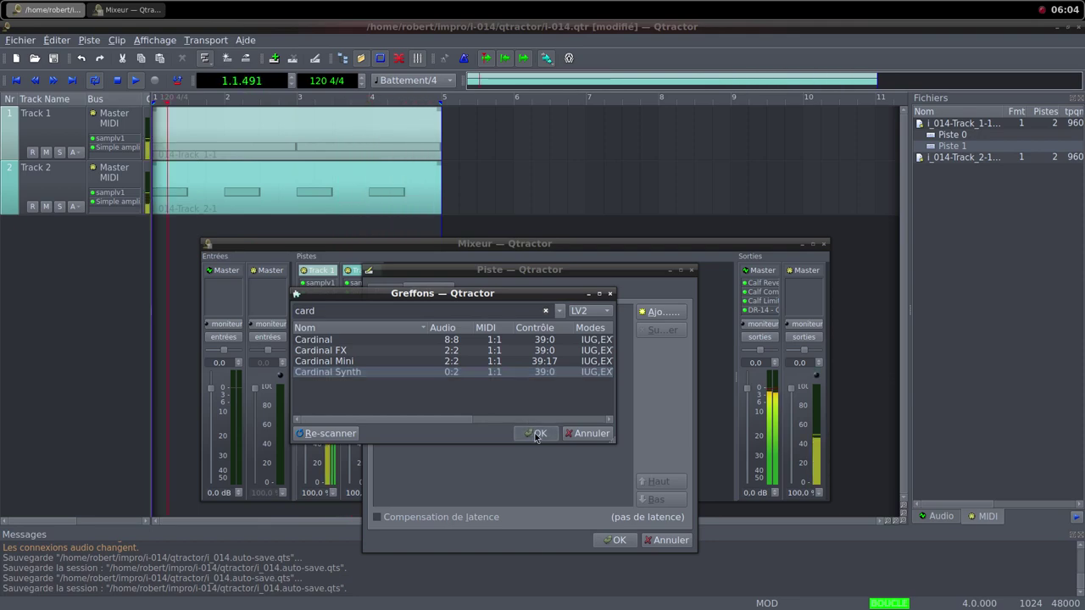
{"action": "left_click", "coordinate": [535, 434]}
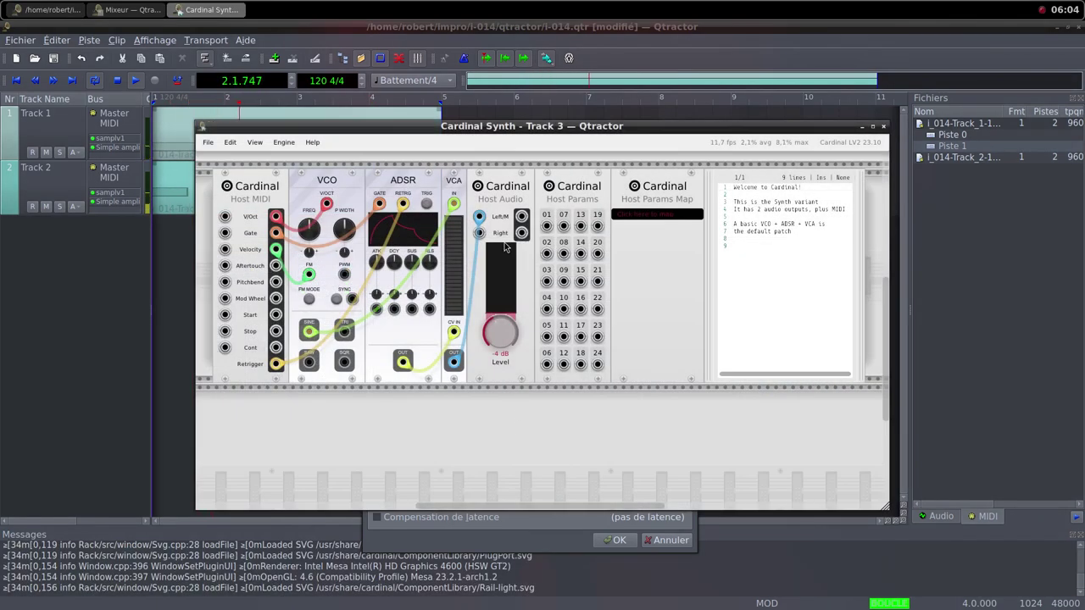
Load the patch cardinal-002-tachyon.vcv from the ardour/cardinal folder into Cardinal Synth.
{"action": "left_click", "coordinate": [205, 143]}
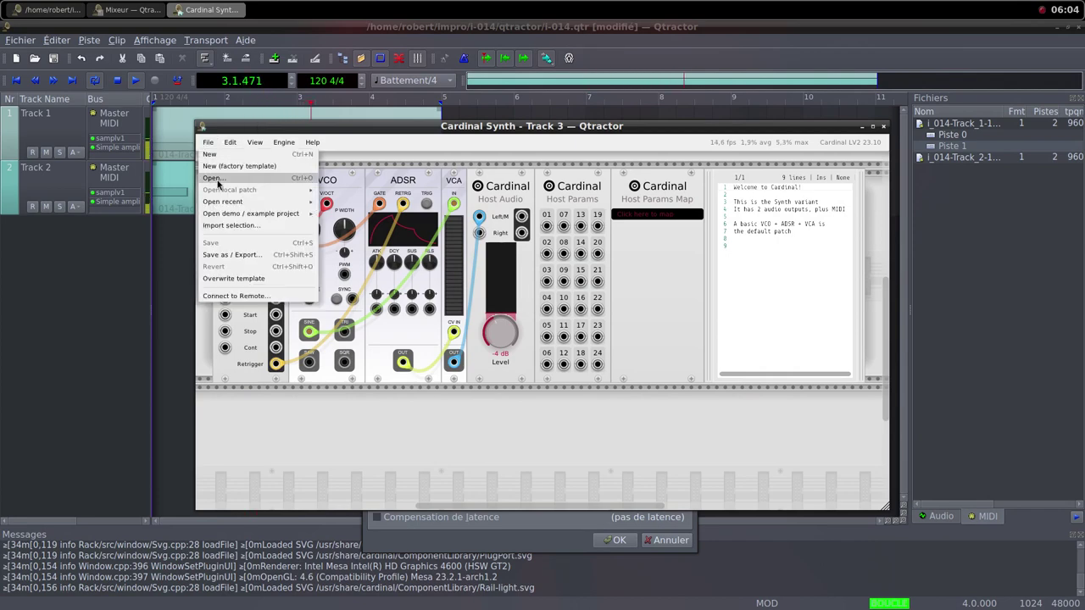
{"action": "left_click", "coordinate": [233, 182]}
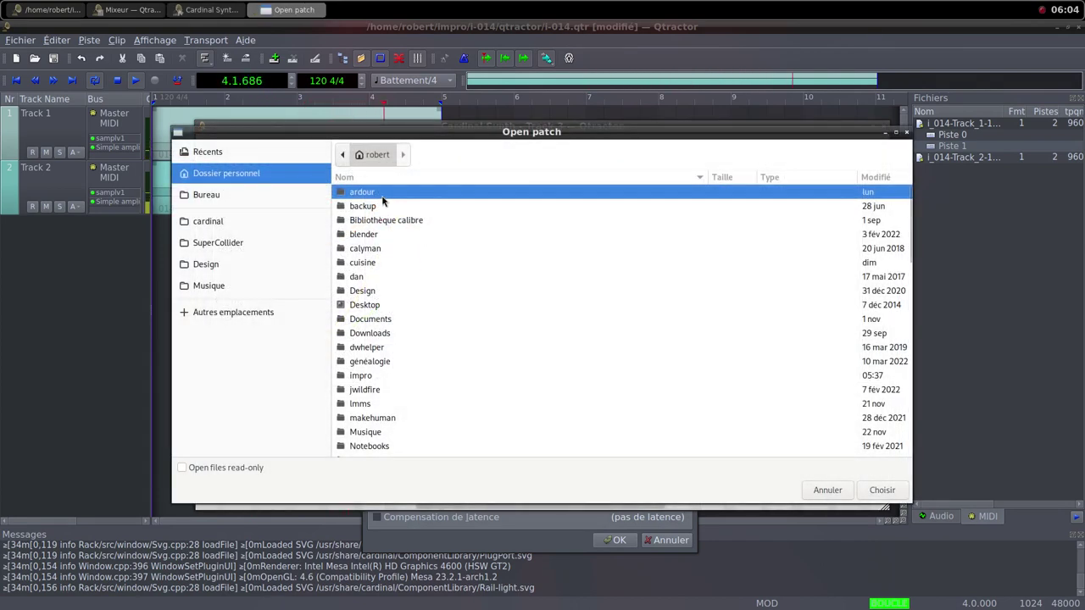
{"action": "double_click", "coordinate": [381, 195]}
{"action": "double_click", "coordinate": [368, 304]}
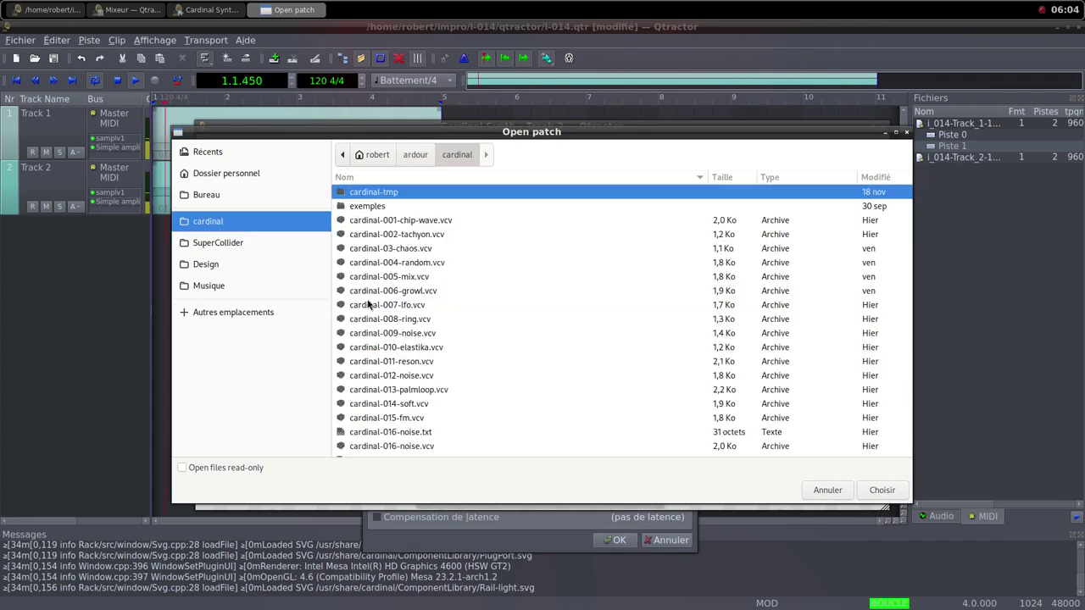
{"action": "left_click", "coordinate": [403, 237]}
{"action": "left_click", "coordinate": [882, 490]}
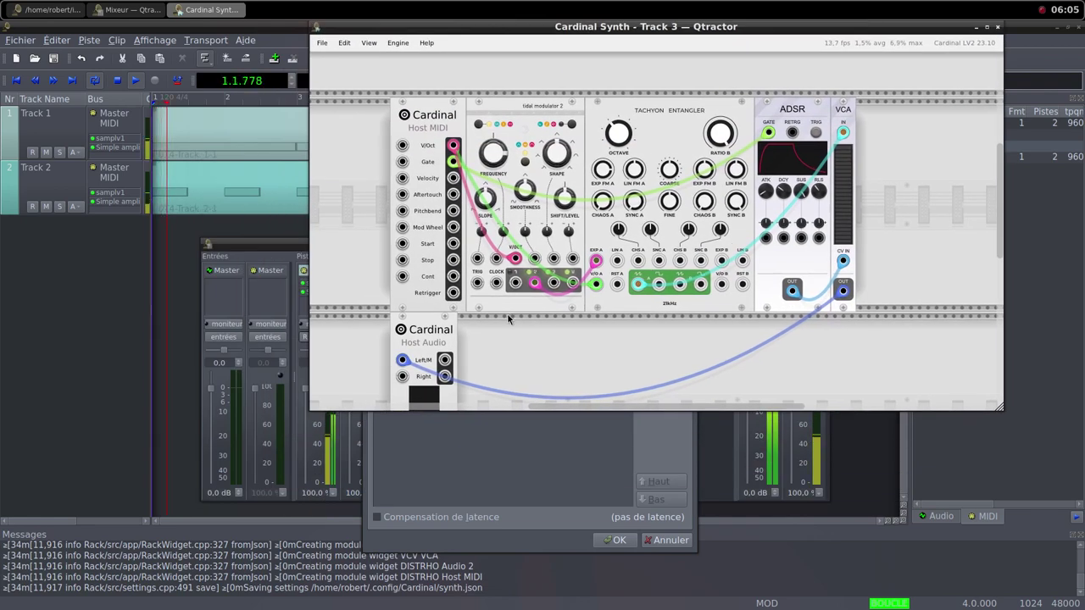
Turn the patch's Host Audio level down to -inf dB, close Cardinal Synth and confirm Track 3.
{"action": "scroll", "coordinate": [508, 319], "scroll_direction": "down", "scroll_amount": 4}
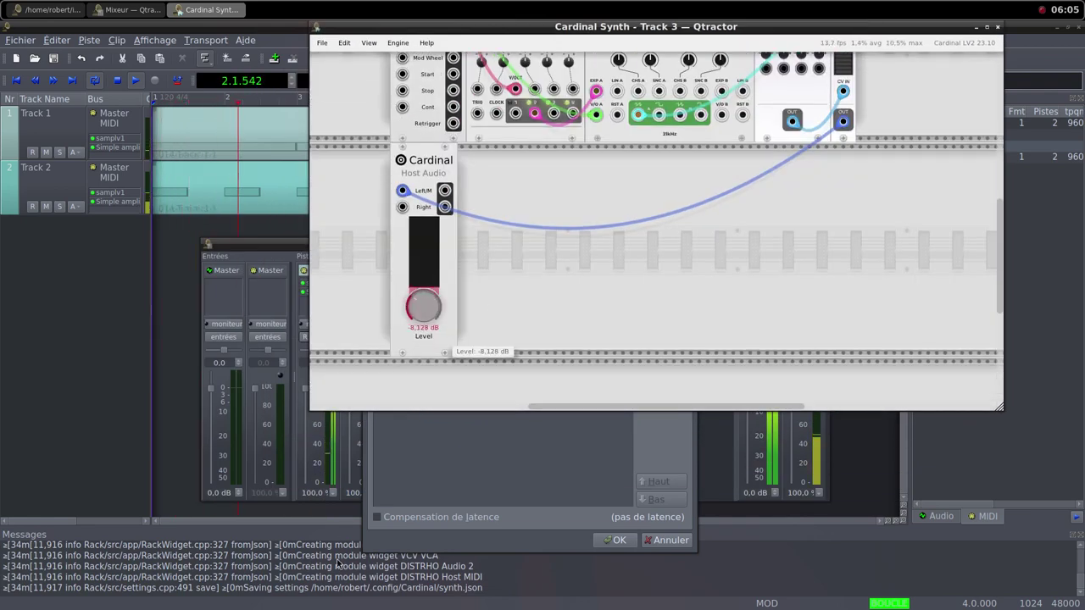
{"action": "left_click_drag", "start_coordinate": [423, 307], "coordinate": [419, 435]}
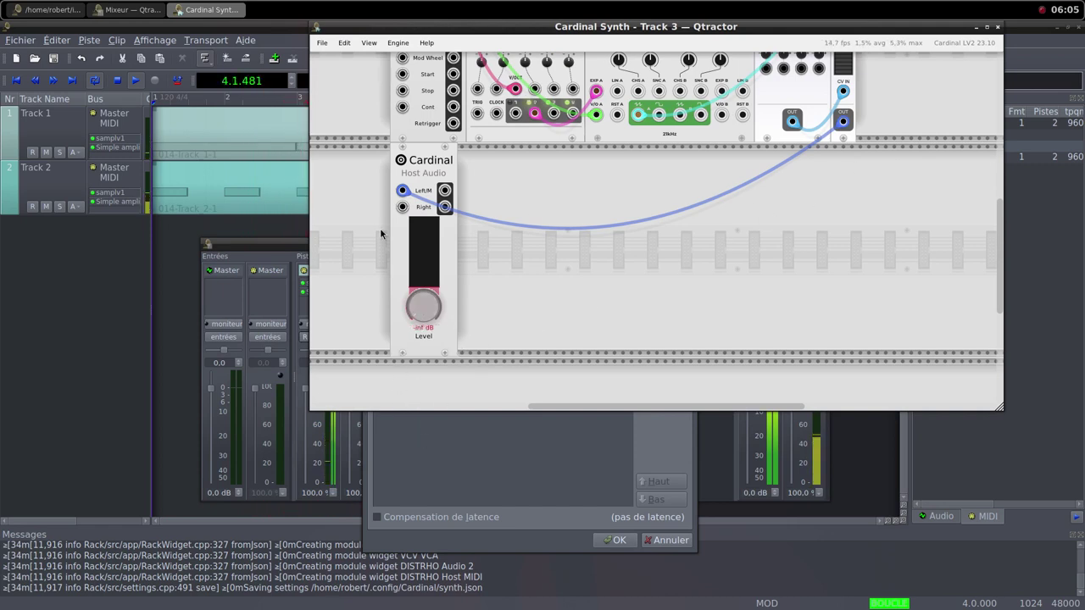
{"action": "left_click_drag", "start_coordinate": [905, 28], "coordinate": [958, 105]}
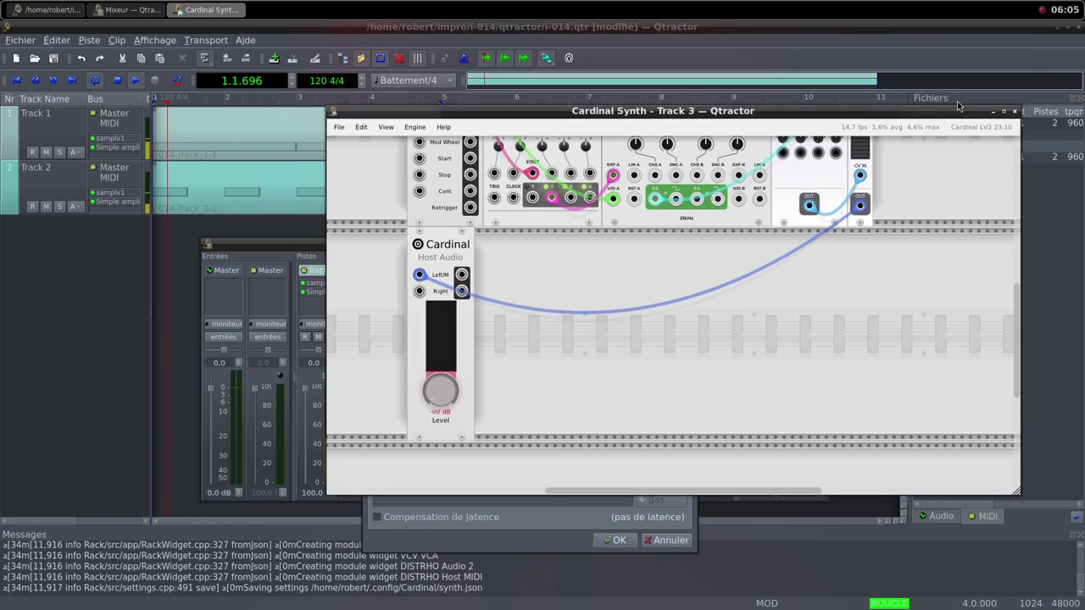
{"action": "left_click", "coordinate": [1016, 110]}
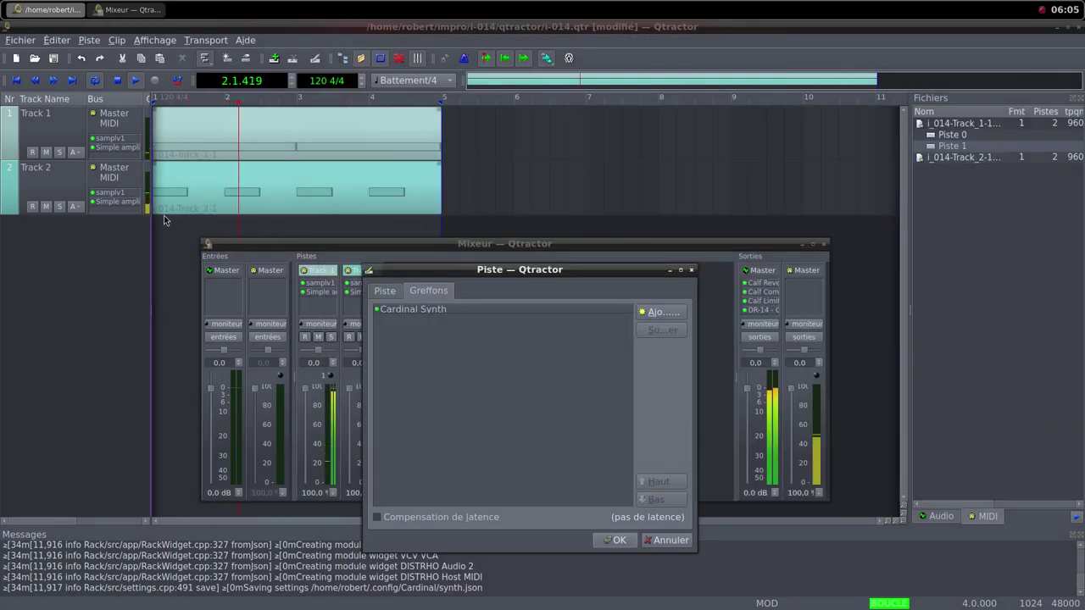
{"action": "left_click", "coordinate": [618, 540]}
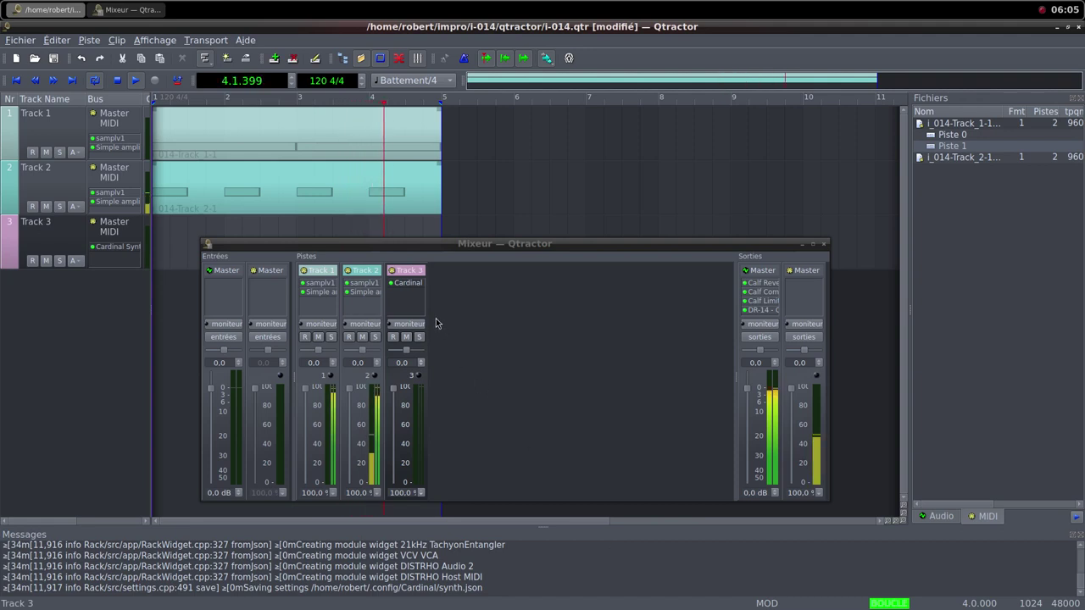
Create a new MIDI clip at the start of Track 3 and enlarge its editor window.
{"action": "right_click", "coordinate": [175, 235]}
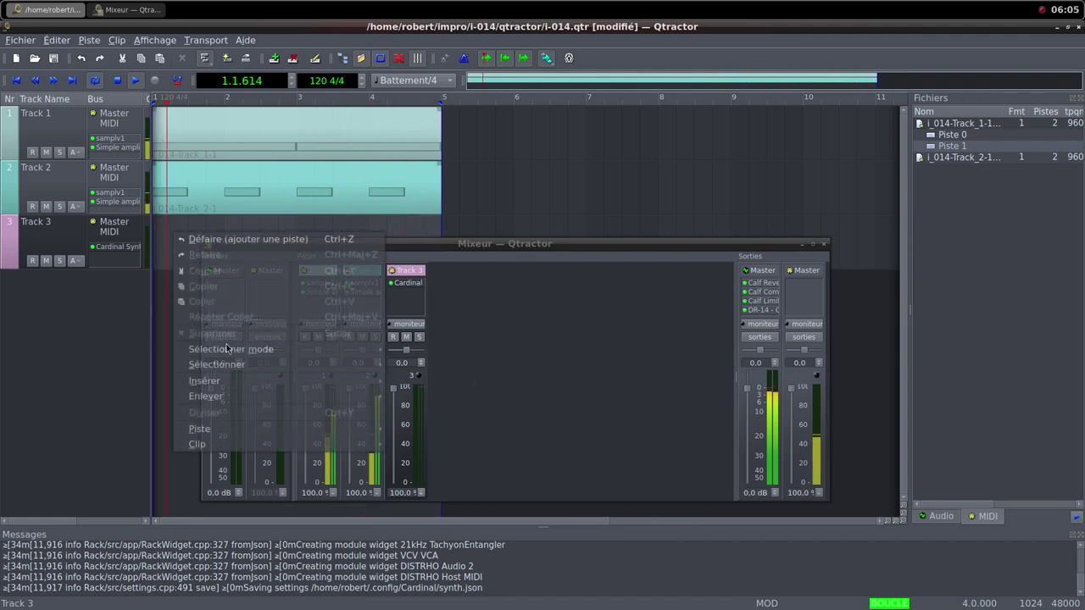
{"action": "mouse_move", "coordinate": [233, 444]}
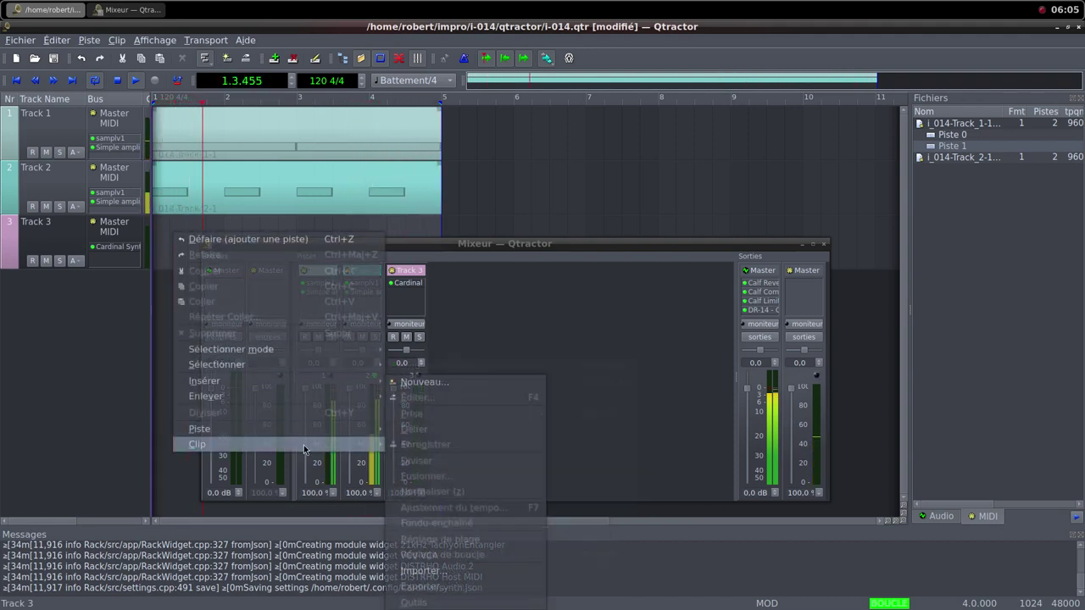
{"action": "left_click", "coordinate": [433, 391]}
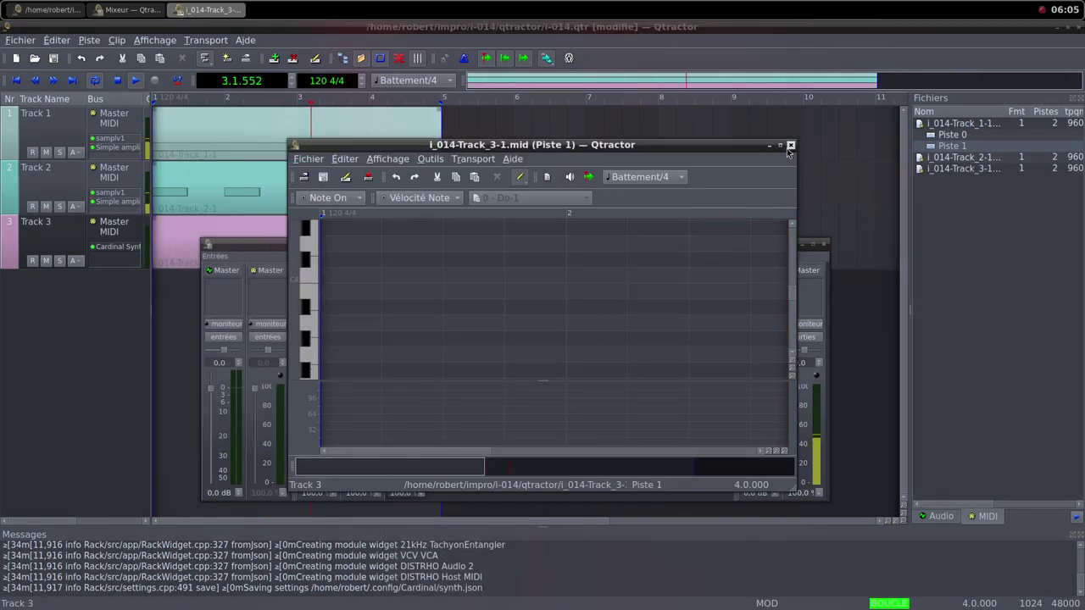
{"action": "left_click", "coordinate": [780, 146]}
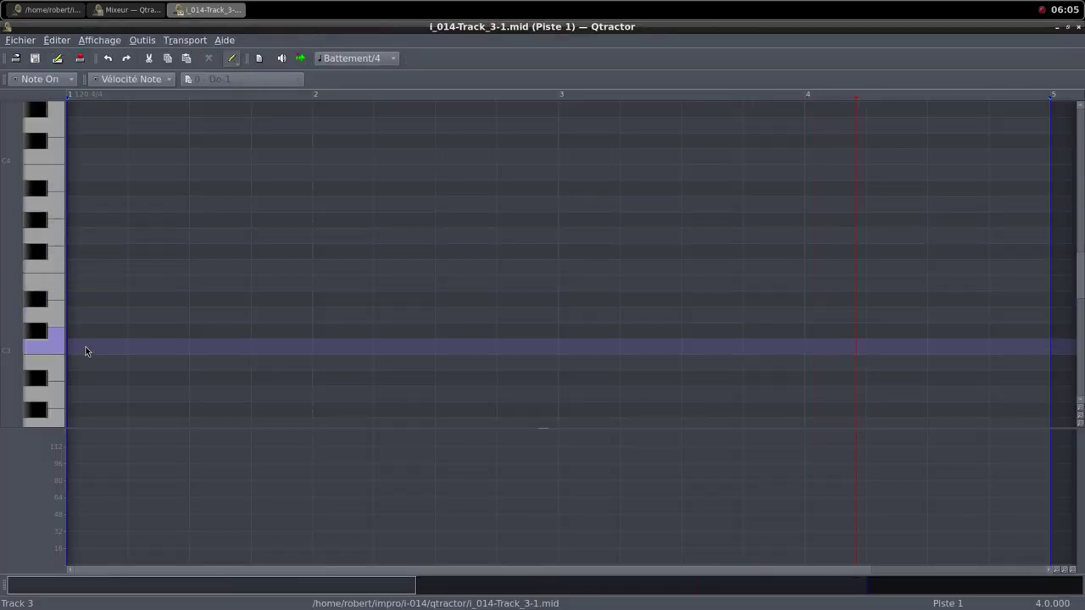
Fill Track 3's clip with eight one-beat C3 notes on beats 1 and 3 of each of the four bars, and close the editor.
{"action": "left_click_drag", "start_coordinate": [80, 345], "coordinate": [246, 346]}
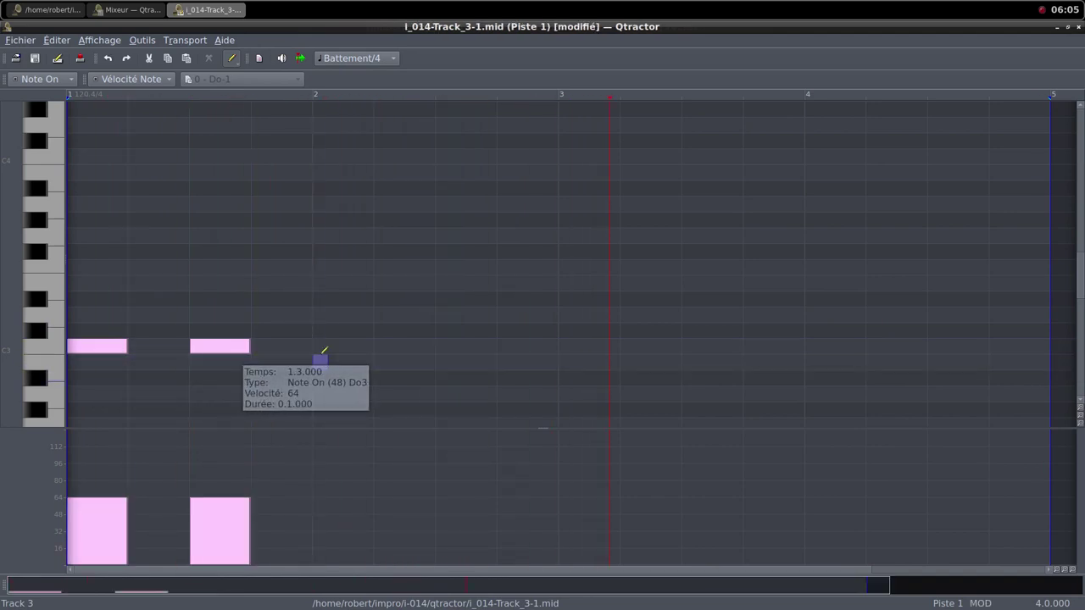
{"action": "left_click_drag", "start_coordinate": [319, 347], "coordinate": [375, 345]}
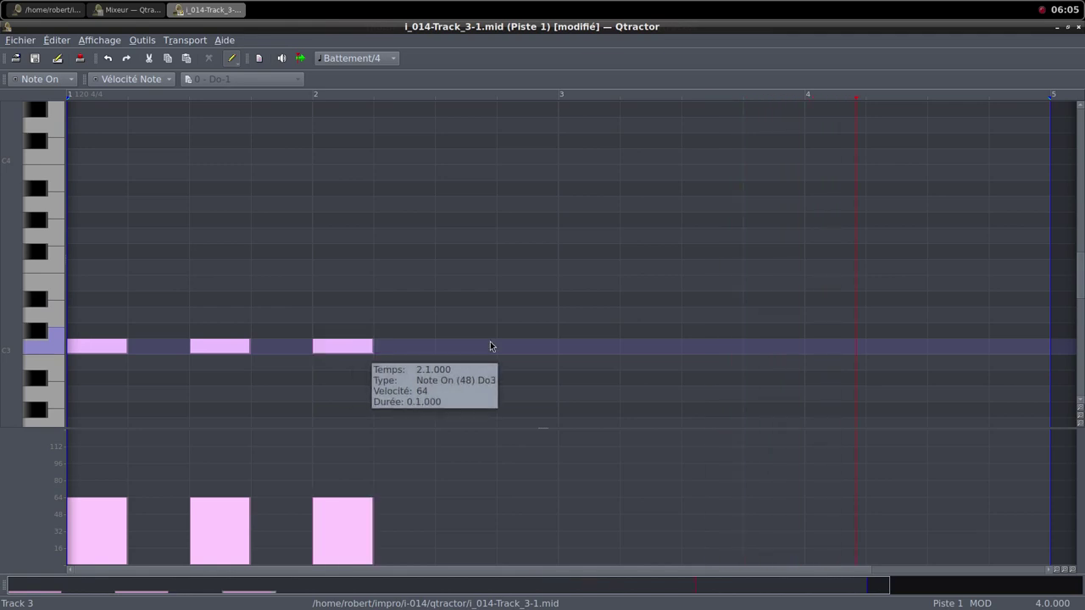
{"action": "left_click_drag", "start_coordinate": [442, 347], "coordinate": [496, 346]}
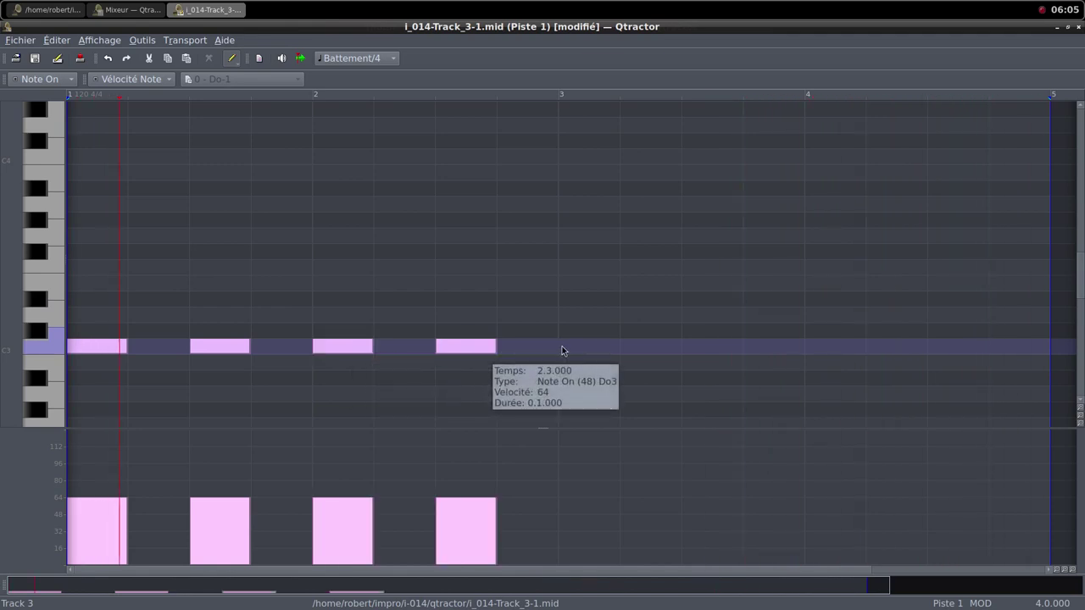
{"action": "left_click_drag", "start_coordinate": [563, 347], "coordinate": [618, 346]}
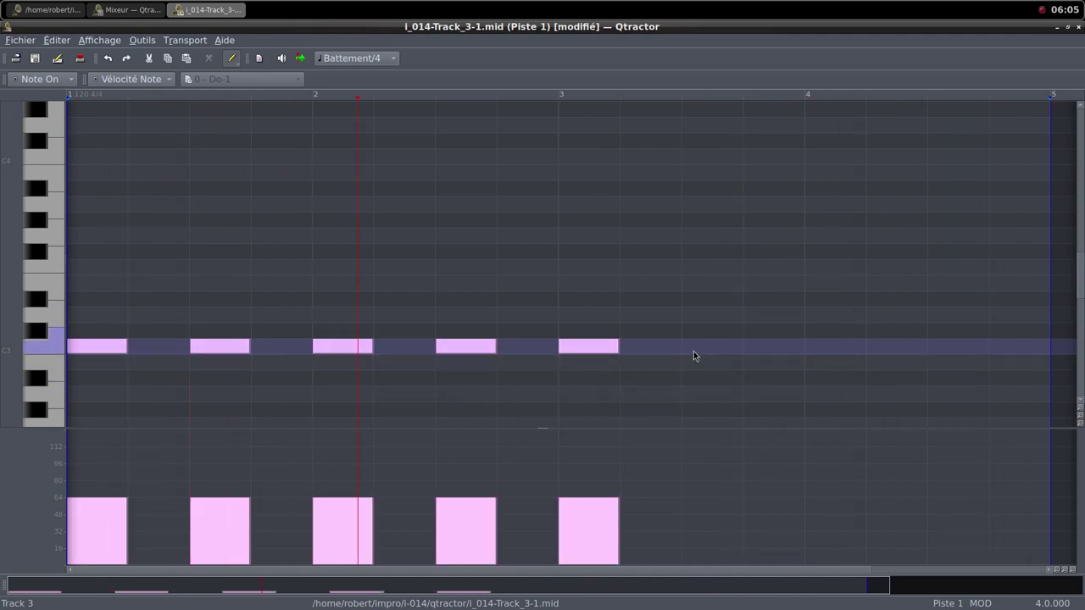
{"action": "left_click_drag", "start_coordinate": [689, 348], "coordinate": [742, 347]}
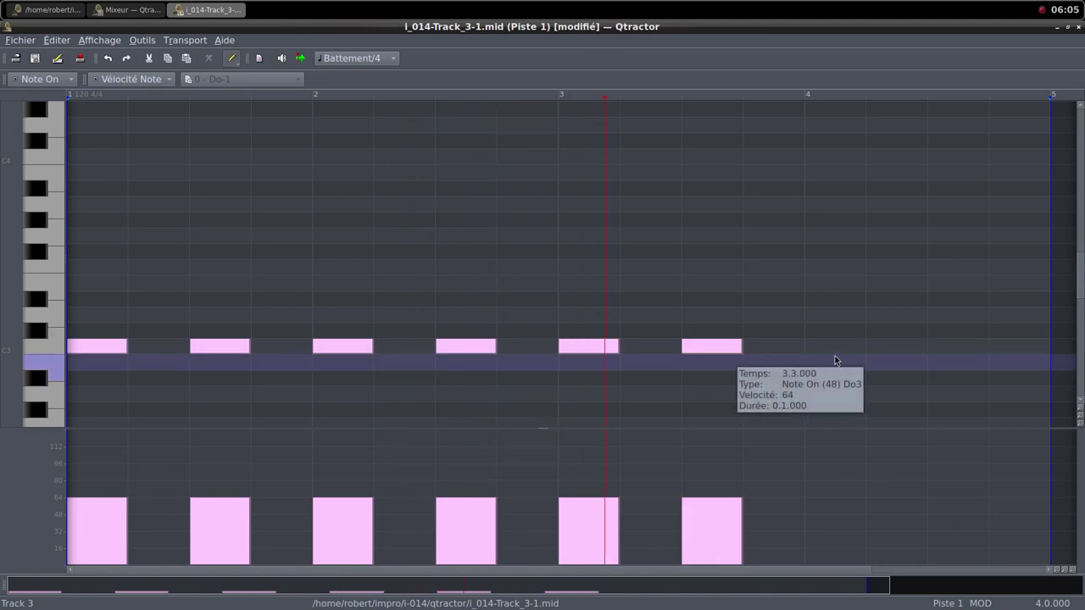
{"action": "left_click_drag", "start_coordinate": [813, 350], "coordinate": [865, 352]}
{"action": "left_click_drag", "start_coordinate": [932, 347], "coordinate": [988, 347]}
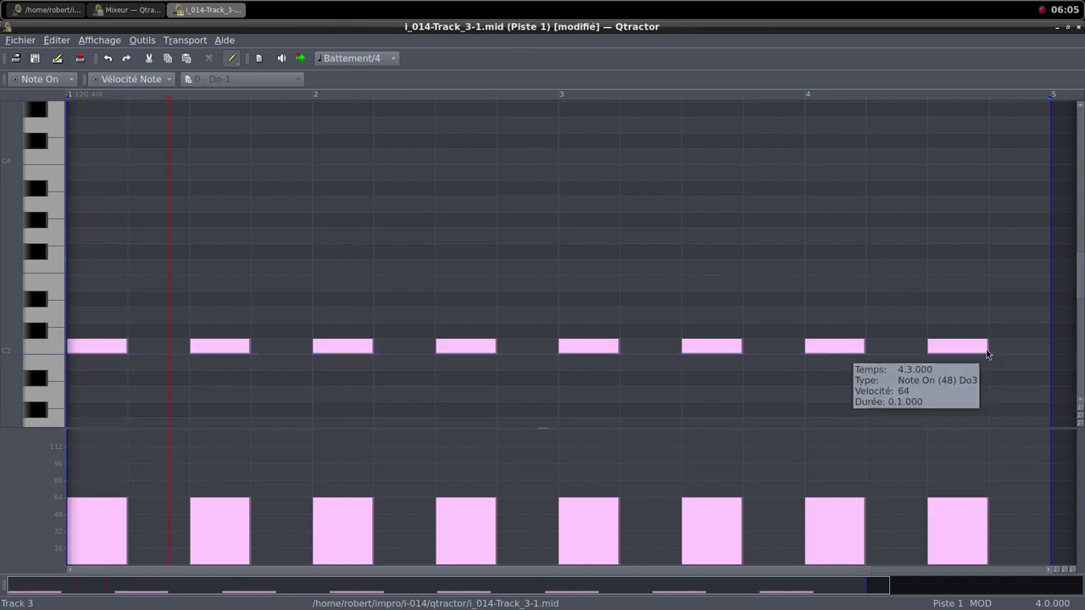
{"action": "left_click", "coordinate": [1068, 28]}
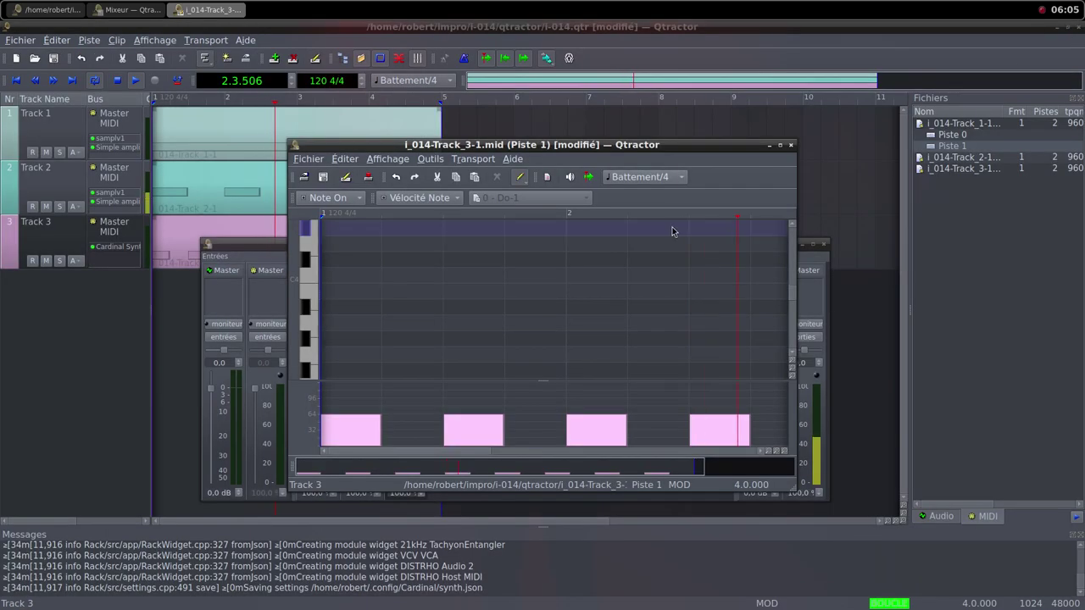
{"action": "left_click", "coordinate": [790, 146]}
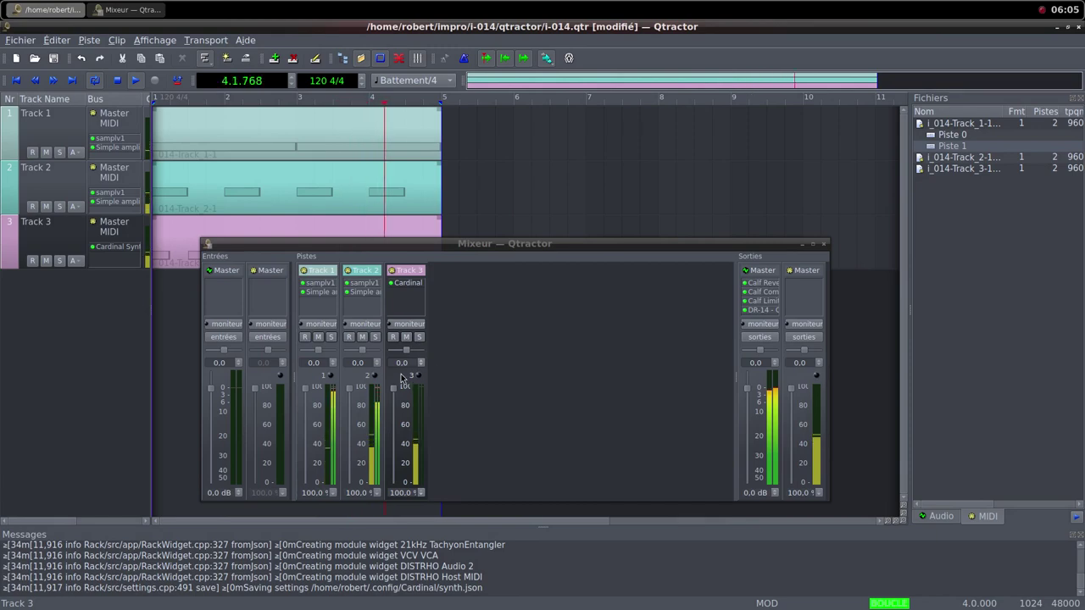
Reopen Cardinal Synth on Track 3 and raise the patch's Host Audio level to about 6 dB.
{"action": "double_click", "coordinate": [406, 284]}
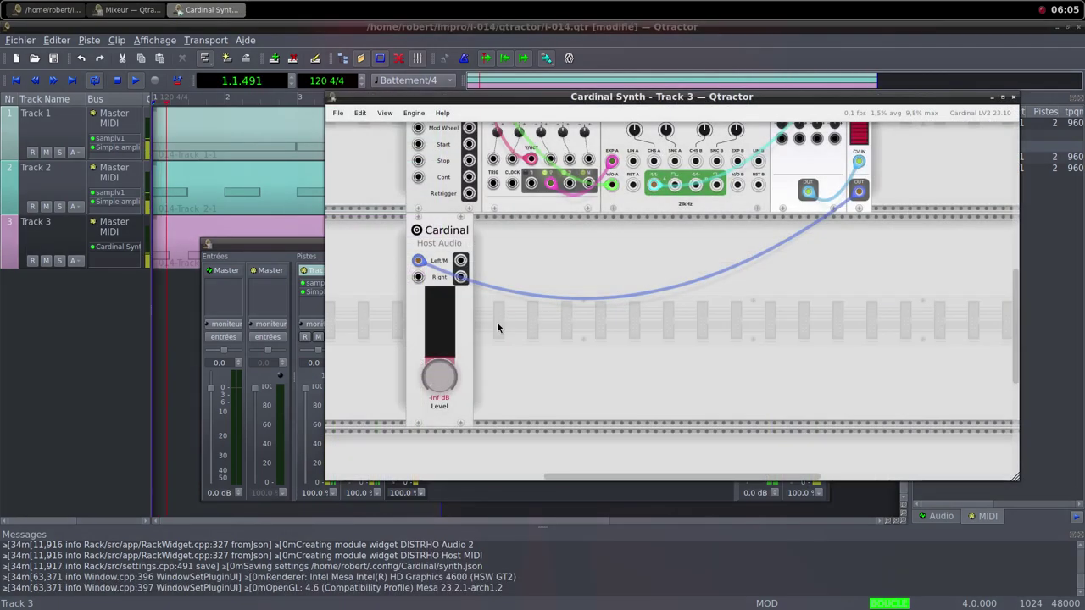
{"action": "left_click_drag", "start_coordinate": [497, 96], "coordinate": [639, 103]}
{"action": "left_click_drag", "start_coordinate": [560, 381], "coordinate": [495, 249]}
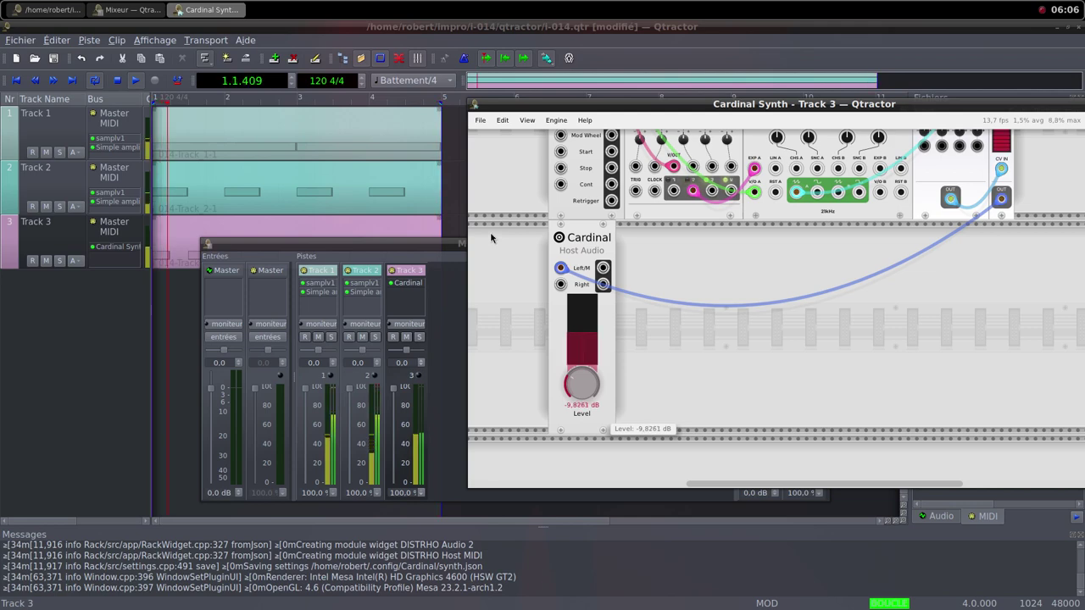
{"action": "left_click_drag", "start_coordinate": [581, 388], "coordinate": [580, 373]}
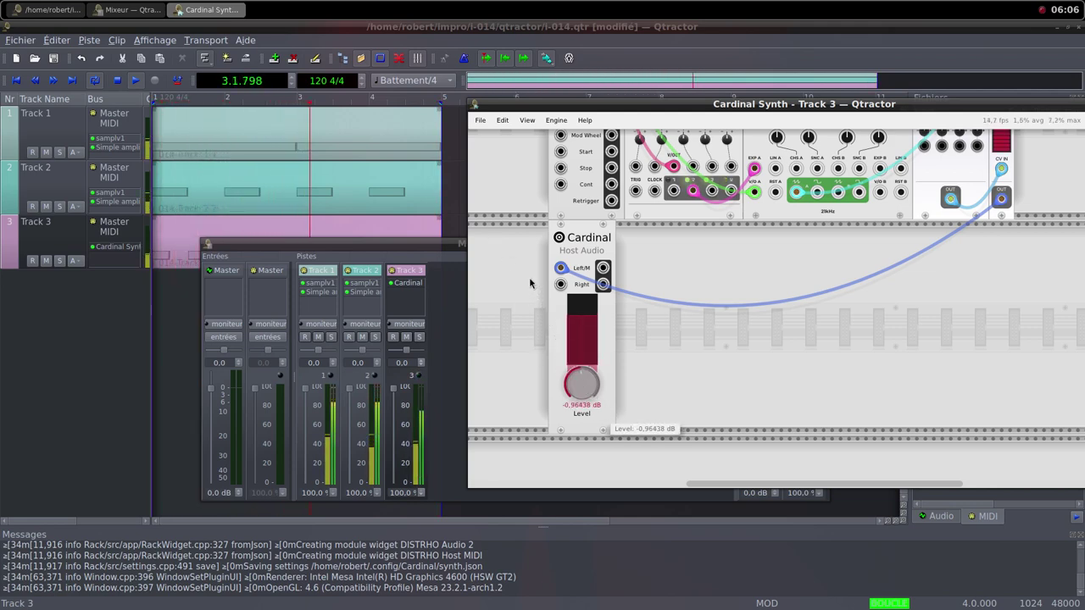
{"action": "left_click_drag", "start_coordinate": [570, 392], "coordinate": [543, 305]}
{"action": "mouse_move", "coordinate": [572, 370]}
{"action": "left_mouse_down"}
{"action": "mouse_move", "coordinate": [571, 386]}
{"action": "mouse_move", "coordinate": [559, 365]}
{"action": "left_mouse_up"}
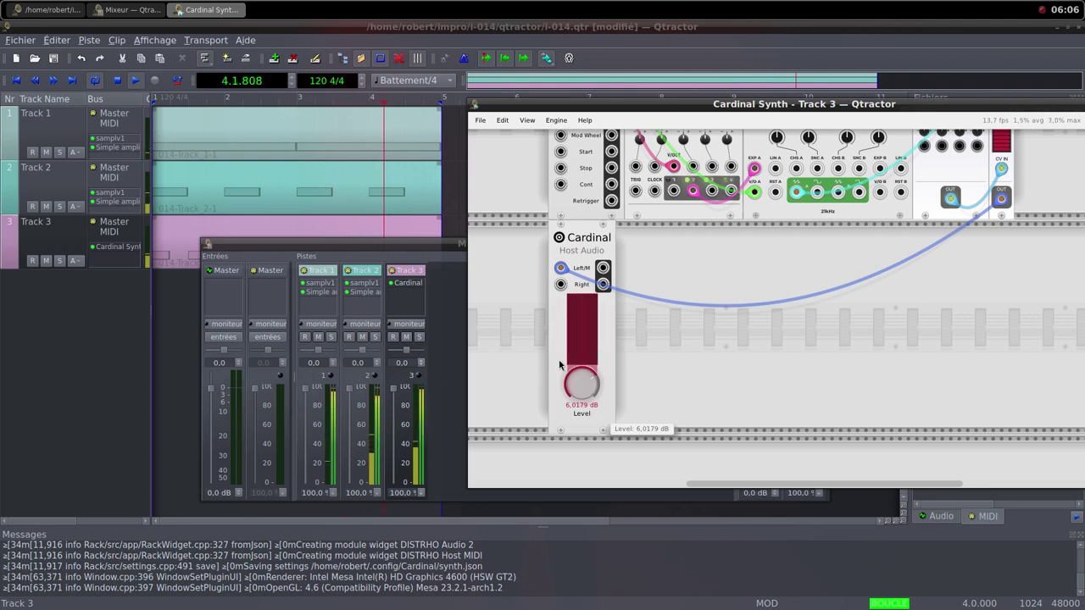
Adjust the Frequency knob of tidal modulator 2 and the Octave knob of the Tachyon Entangler.
{"action": "scroll", "coordinate": [699, 329], "scroll_direction": "up", "scroll_amount": 2}
{"action": "scroll", "coordinate": [697, 333], "scroll_direction": "up", "scroll_amount": 2}
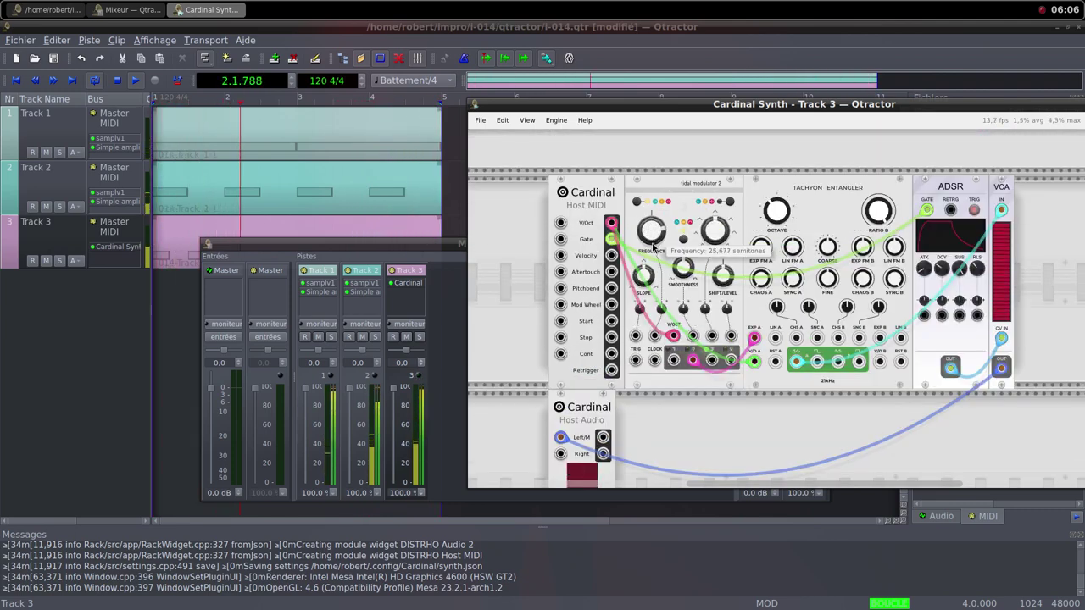
{"action": "left_click_drag", "start_coordinate": [653, 242], "coordinate": [651, 366]}
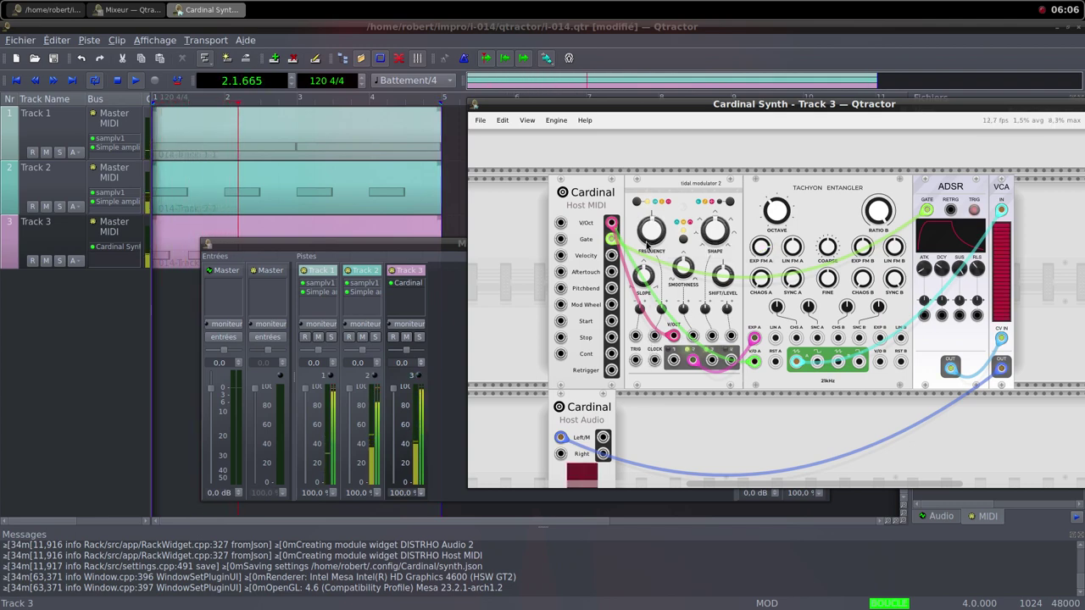
{"action": "left_click_drag", "start_coordinate": [769, 217], "coordinate": [784, 205]}
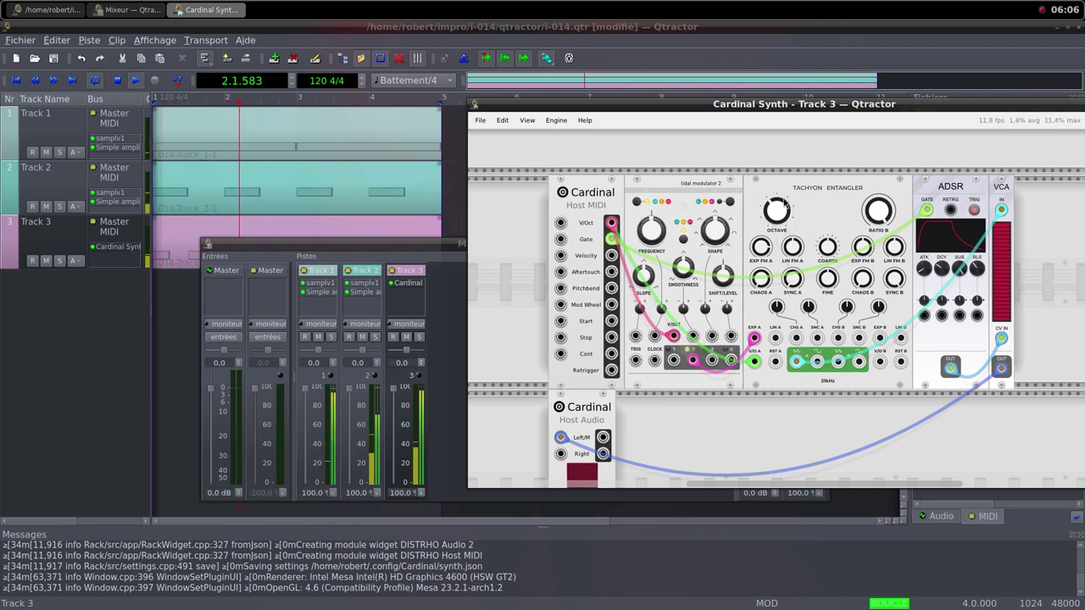
Move the ADSR module ahead of the Tachyon Entangler and restore the original module order.
{"action": "left_click_drag", "start_coordinate": [956, 225], "coordinate": [788, 225]}
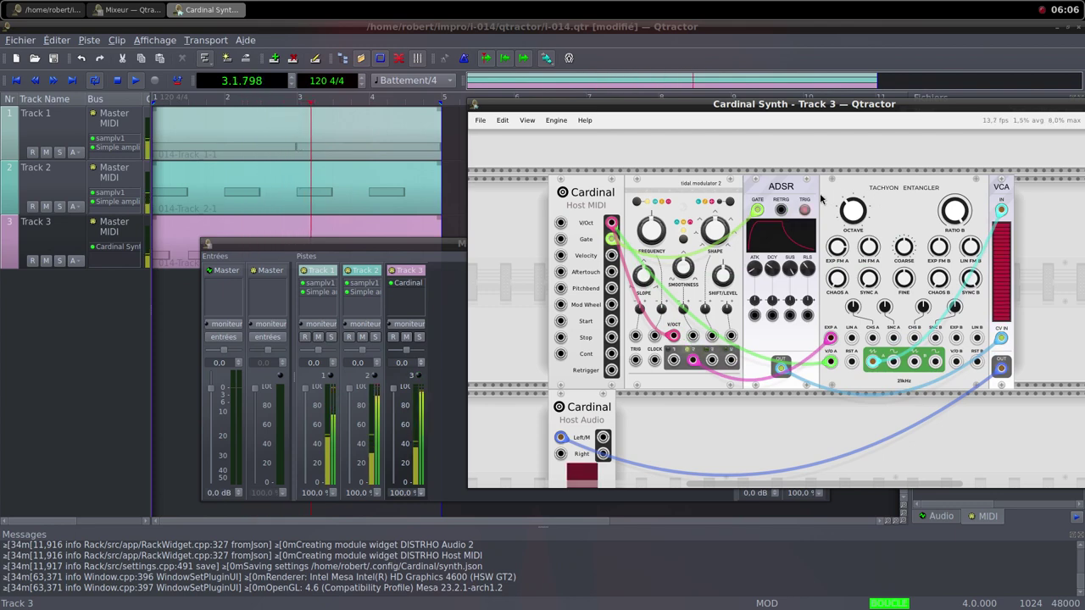
{"action": "left_click_drag", "start_coordinate": [885, 191], "coordinate": [808, 191]}
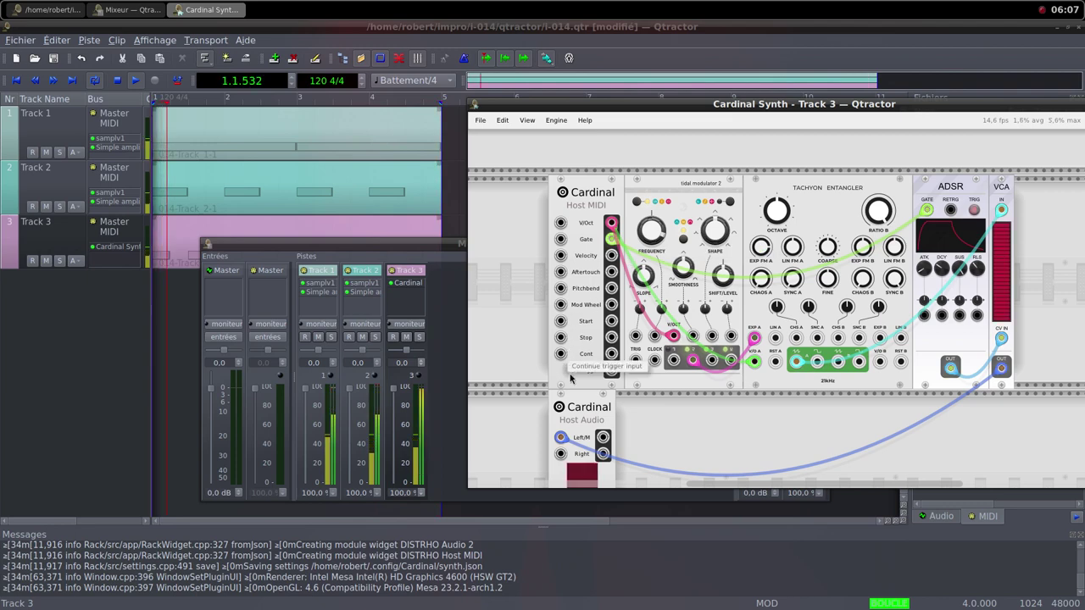
Lower the patch's Host Audio level slightly and close Cardinal Synth.
{"action": "scroll", "coordinate": [591, 441], "scroll_direction": "down", "scroll_amount": 2}
{"action": "left_click_drag", "start_coordinate": [591, 456], "coordinate": [579, 477]}
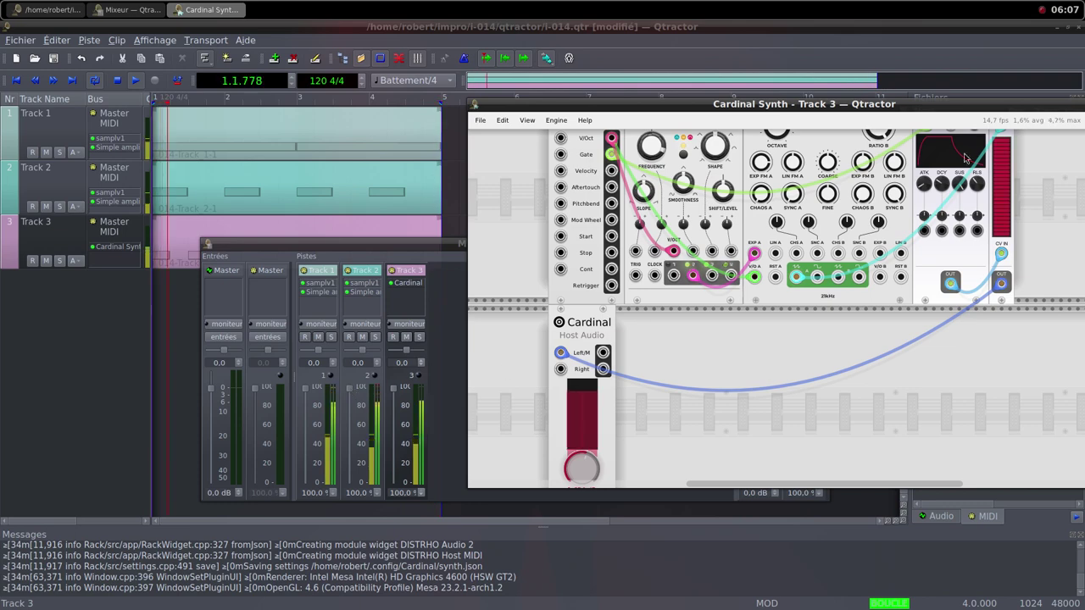
{"action": "left_click_drag", "start_coordinate": [1050, 111], "coordinate": [914, 112]}
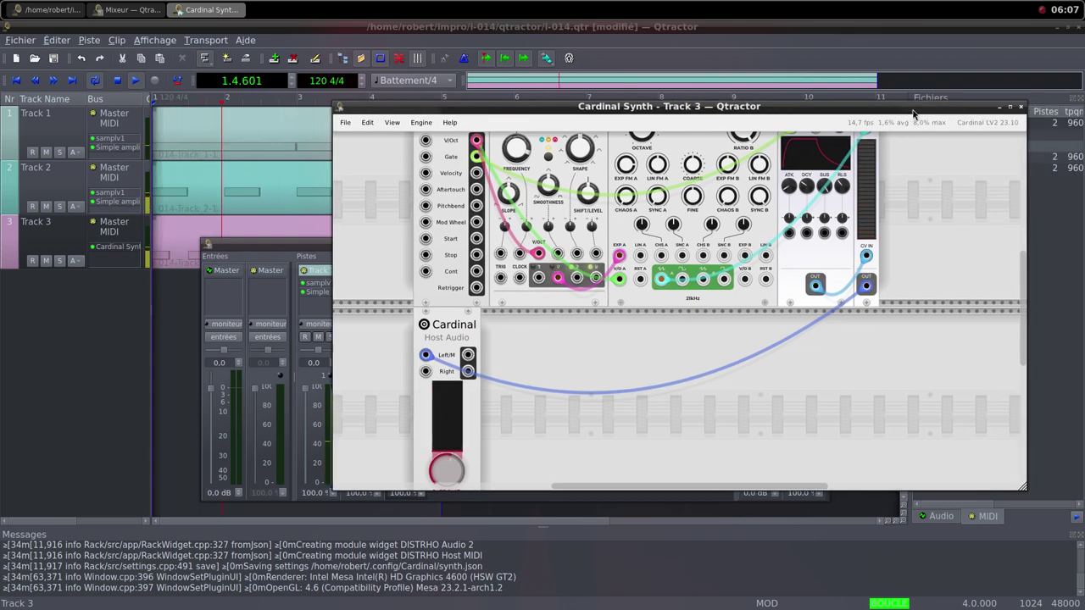
{"action": "left_click", "coordinate": [1020, 107]}
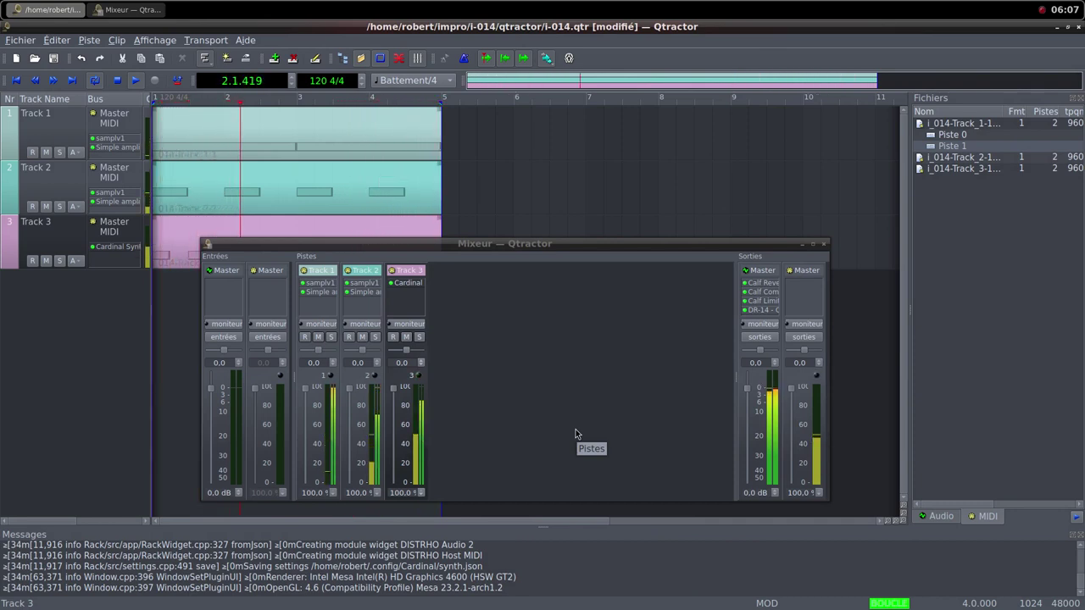
Switch to Freesound in Firefox and get another random sound.
{"action": "middle_click", "coordinate": [617, 7]}
{"action": "left_click", "coordinate": [679, 19]}
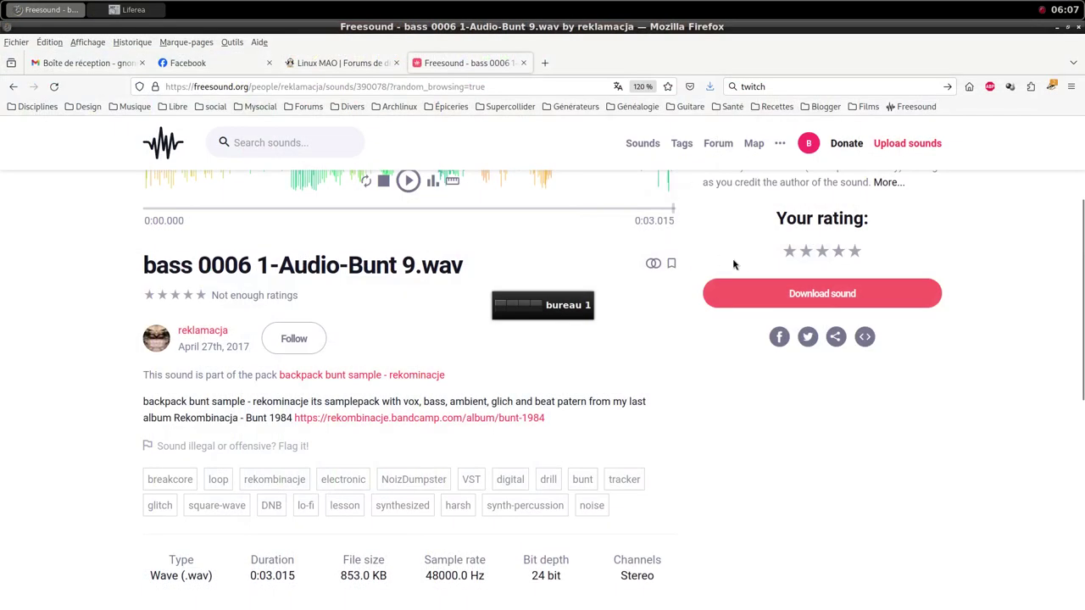
{"action": "scroll", "coordinate": [671, 197], "scroll_direction": "up", "scroll_amount": 3}
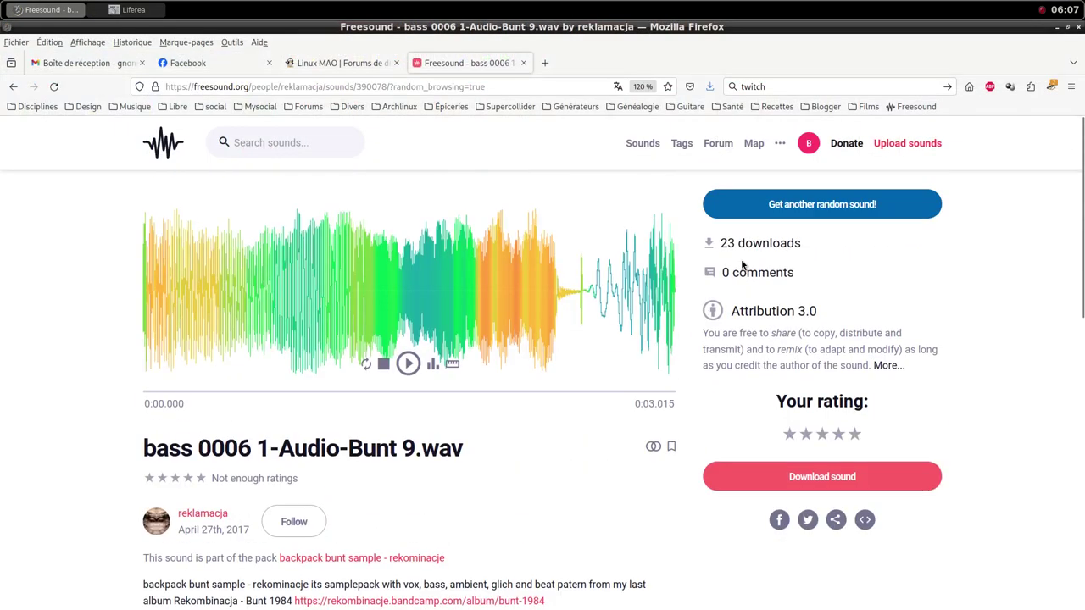
{"action": "left_click", "coordinate": [786, 206]}
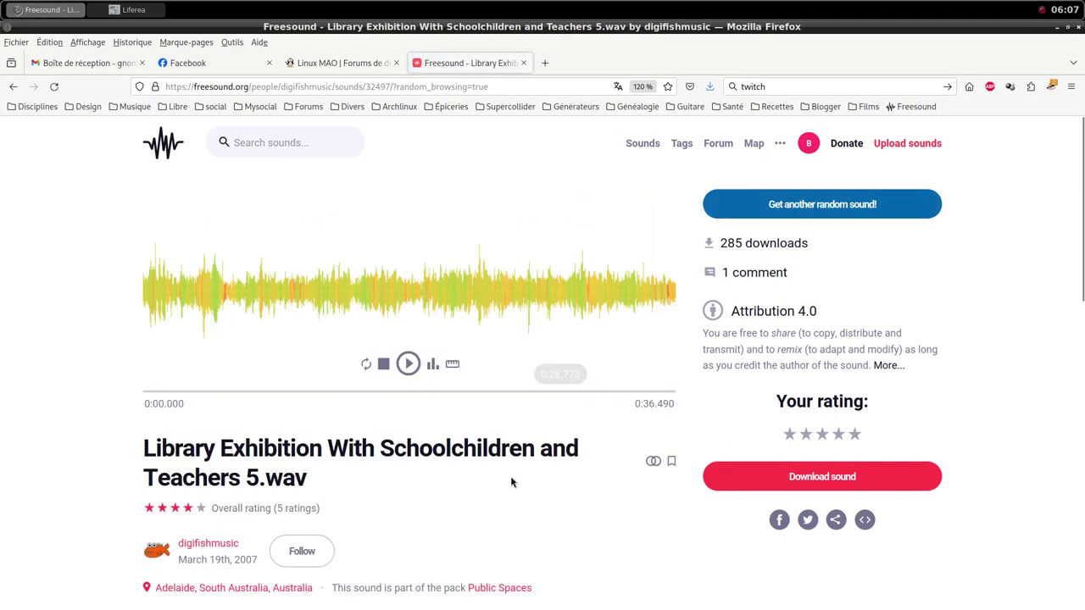
Review the details of Library Exhibition With Schoolchildren and Teachers 5.wav and download it into the i-014/samples folder.
{"action": "scroll", "coordinate": [511, 484], "scroll_direction": "down", "scroll_amount": 2}
{"action": "scroll", "coordinate": [524, 453], "scroll_direction": "down", "scroll_amount": 4}
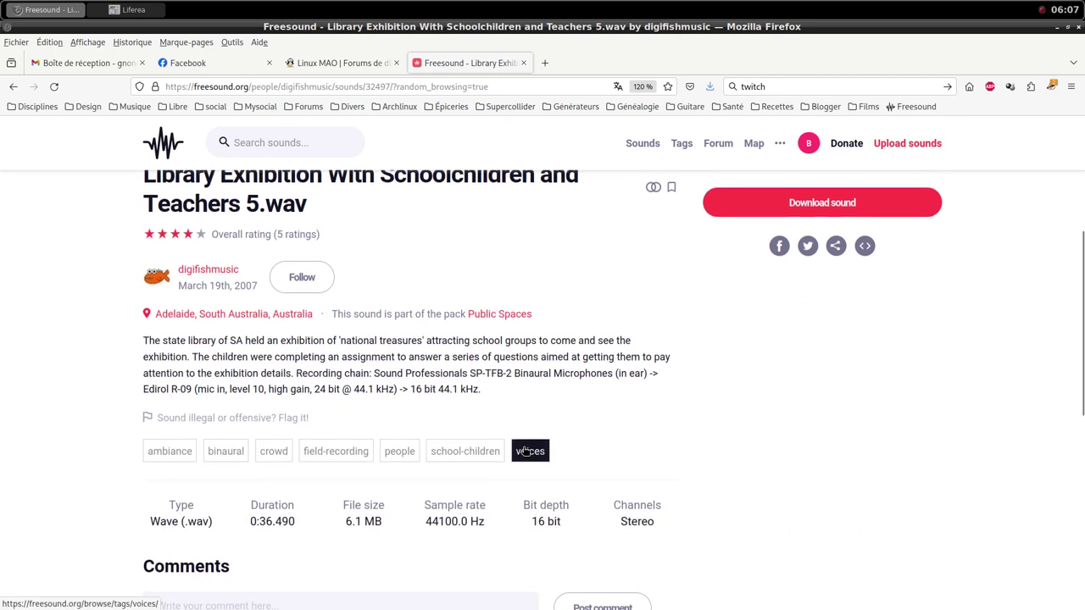
{"action": "scroll", "coordinate": [526, 451], "scroll_direction": "up", "scroll_amount": 2}
{"action": "scroll", "coordinate": [525, 446], "scroll_direction": "down", "scroll_amount": 2}
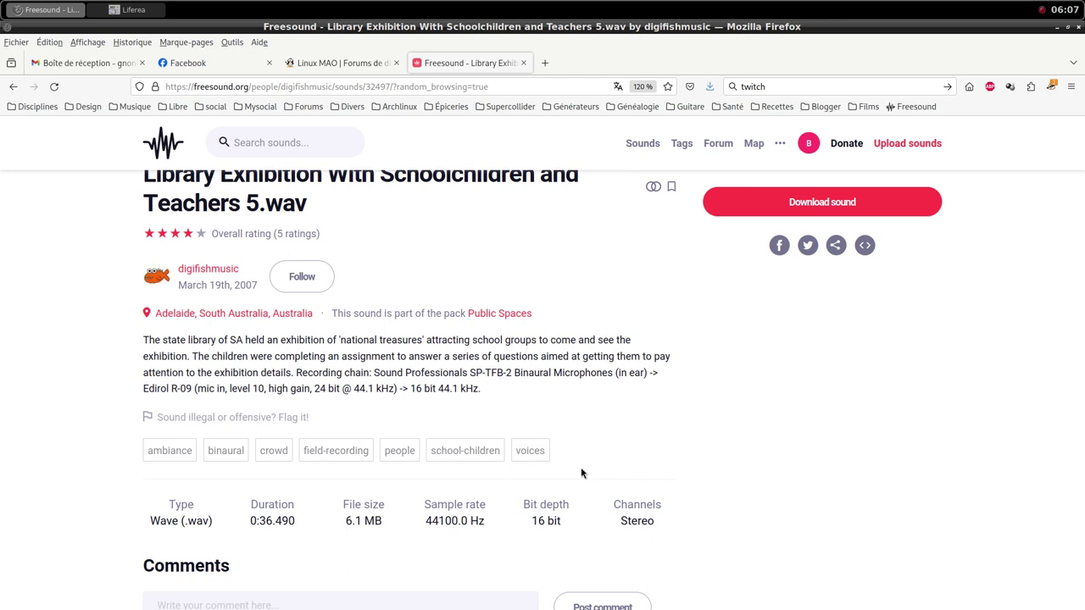
{"action": "scroll", "coordinate": [580, 473], "scroll_direction": "up", "scroll_amount": 6}
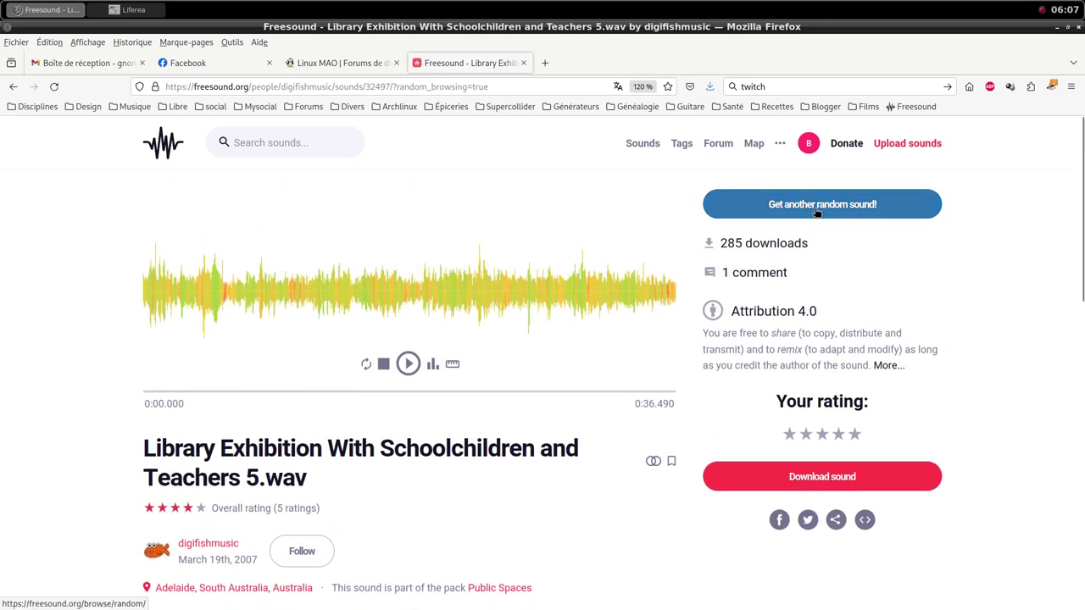
{"action": "left_click_drag", "start_coordinate": [817, 212], "coordinate": [823, 272]}
{"action": "left_click", "coordinate": [823, 477]}
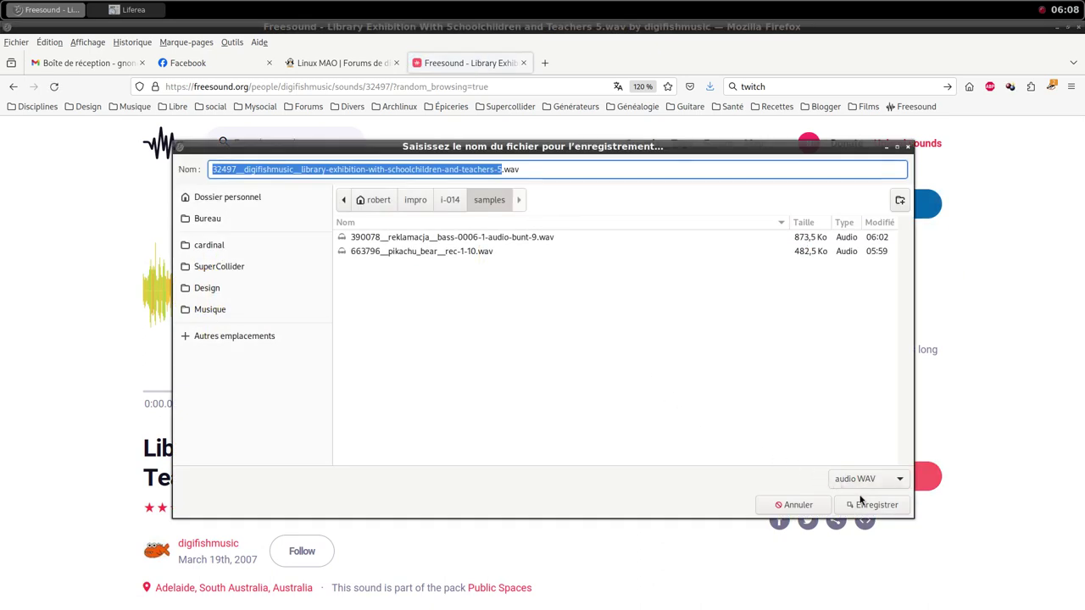
{"action": "left_click", "coordinate": [873, 505]}
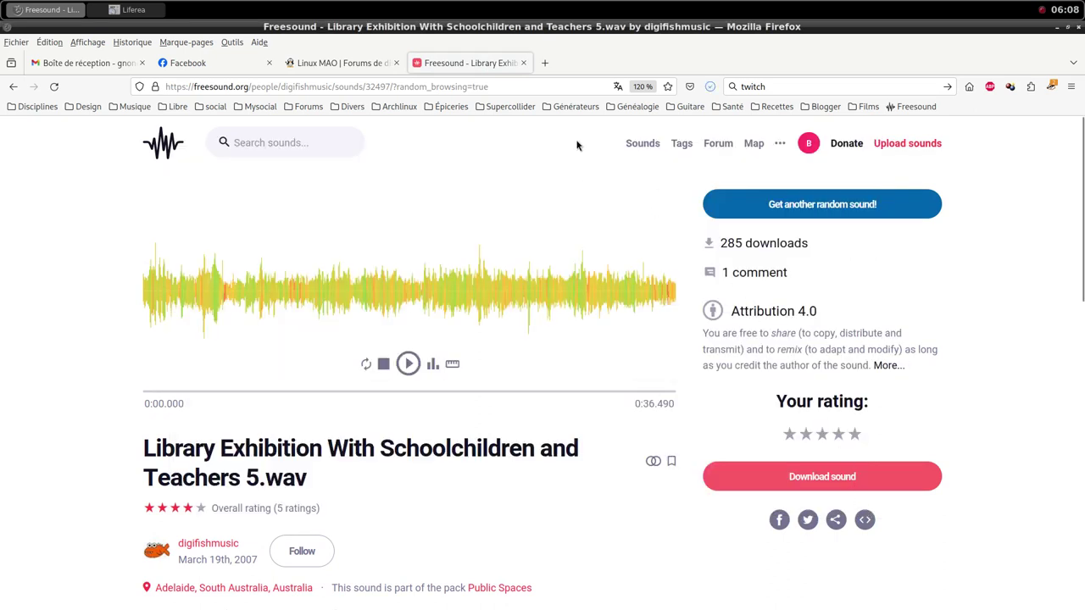
Switch to Qtractor and start a new track, Track 4, as a MIDI track on the Master buses.
{"action": "middle_click", "coordinate": [576, 5]}
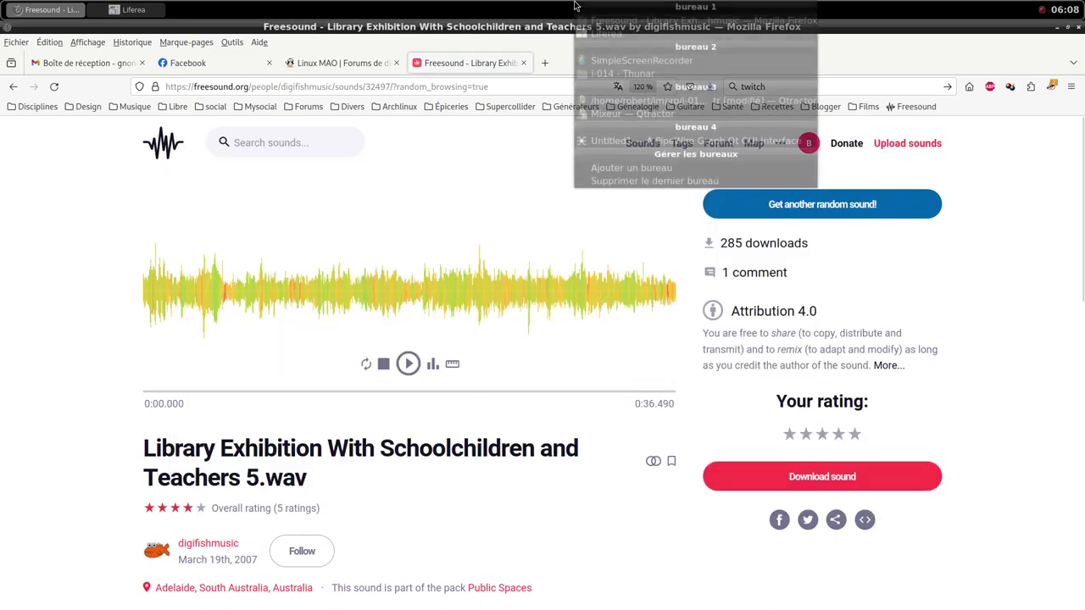
{"action": "left_click", "coordinate": [605, 100]}
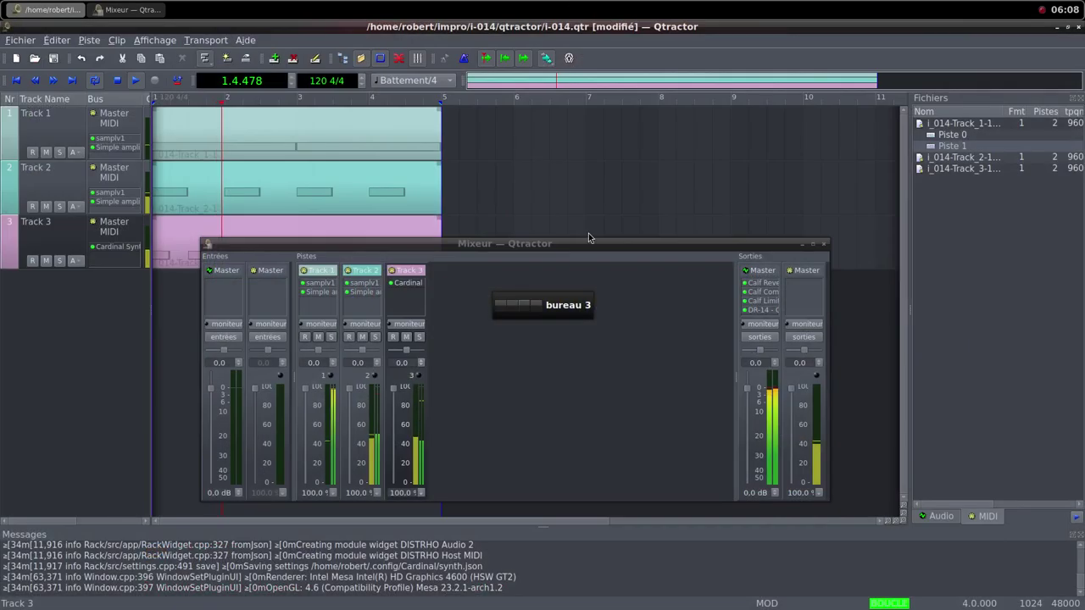
{"action": "right_click", "coordinate": [476, 324]}
{"action": "left_click", "coordinate": [496, 333]}
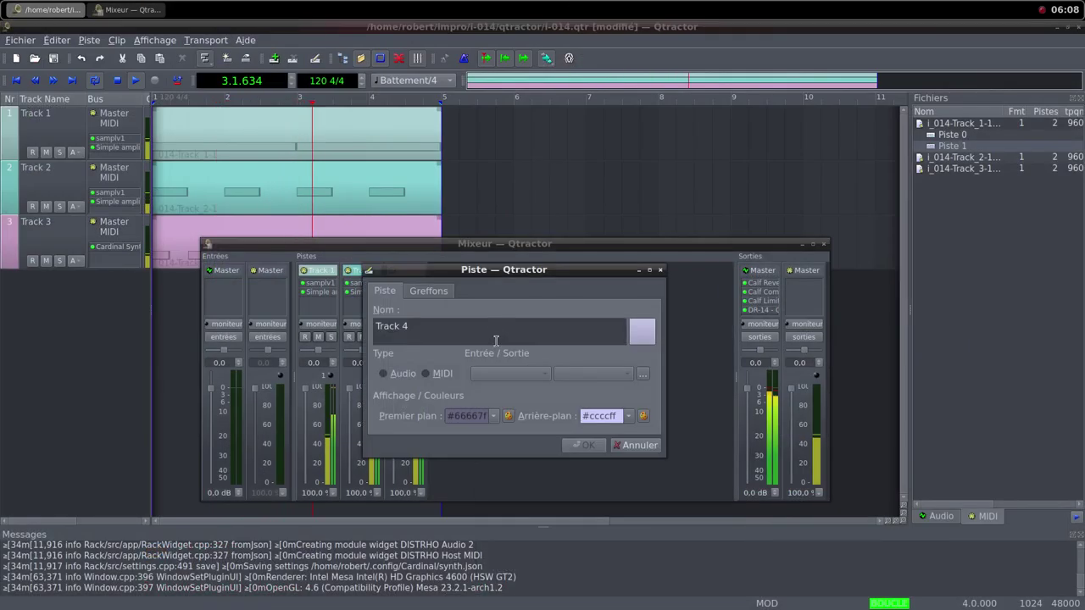
{"action": "left_click", "coordinate": [446, 376]}
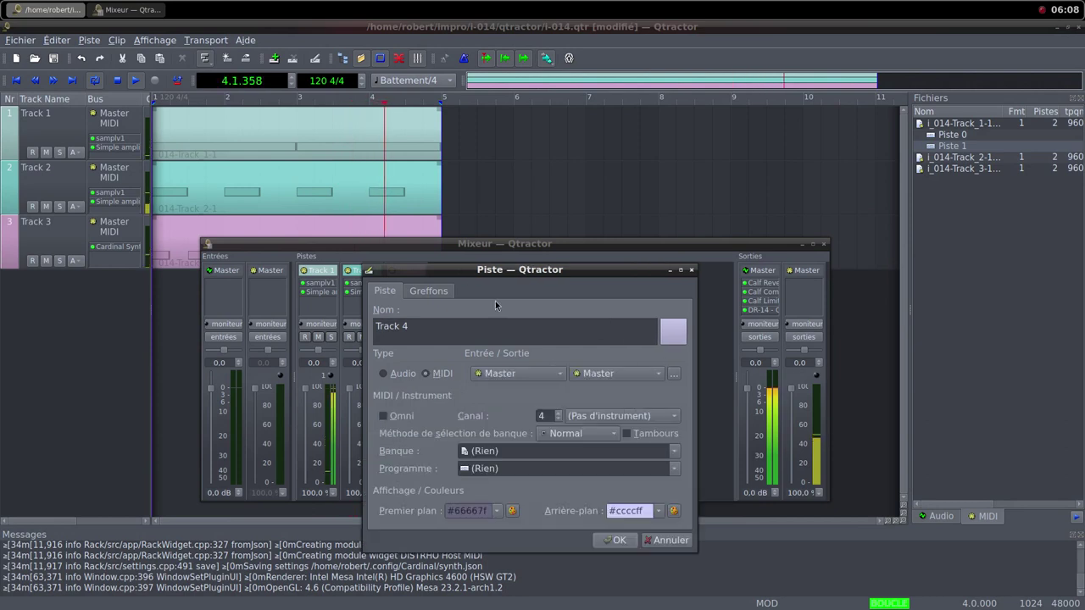
Search the LV2 plugins for "sam" and add samplv1 to Track 4.
{"action": "left_click", "coordinate": [428, 291]}
{"action": "left_click", "coordinate": [644, 313]}
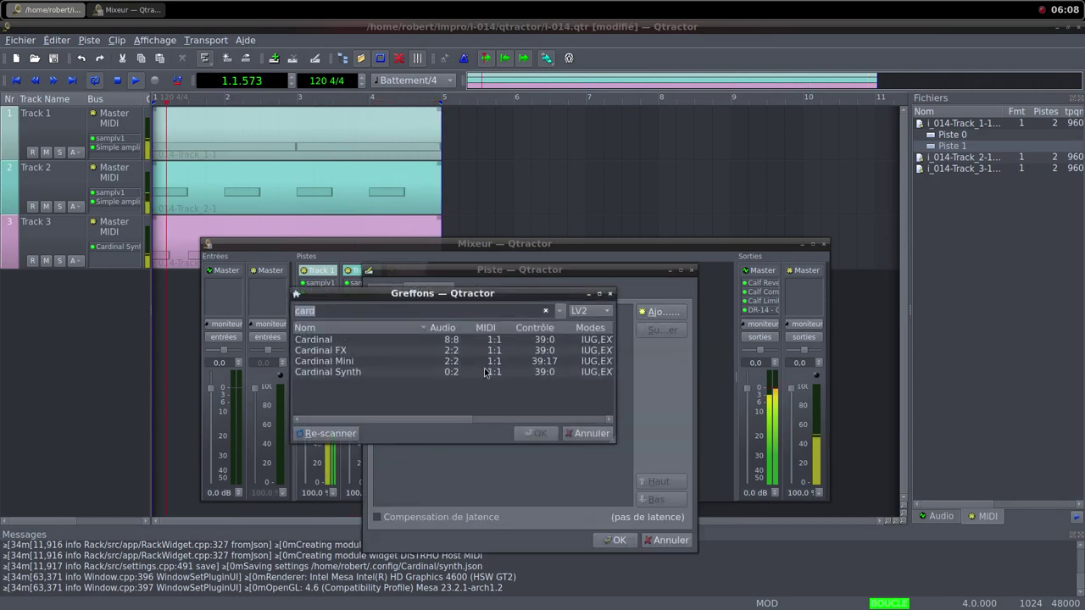
{"action": "type", "text": "sam"}
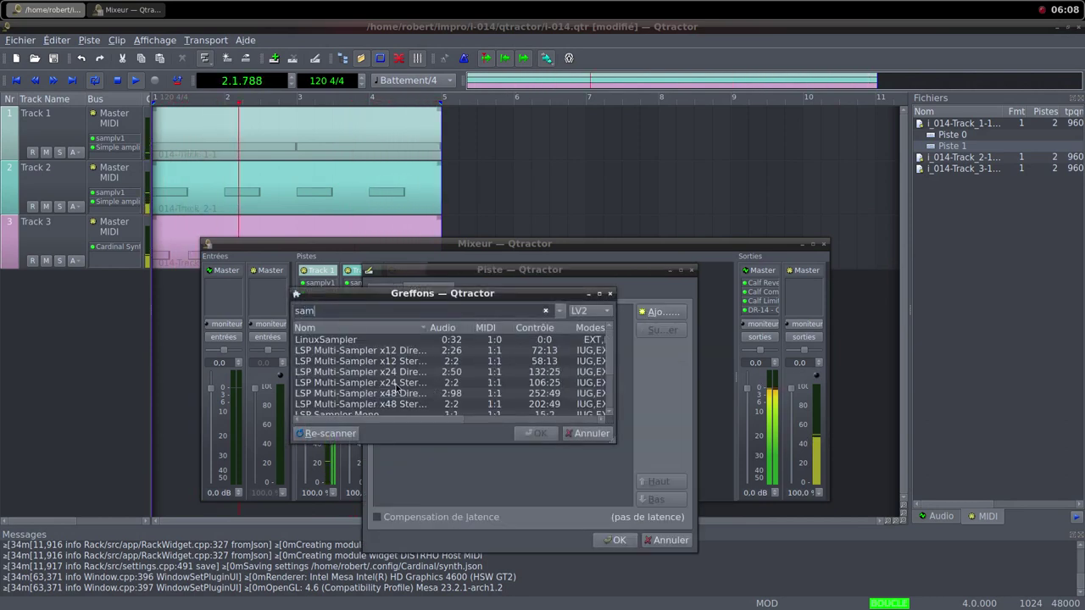
{"action": "scroll", "coordinate": [381, 376], "scroll_direction": "down", "scroll_amount": 2}
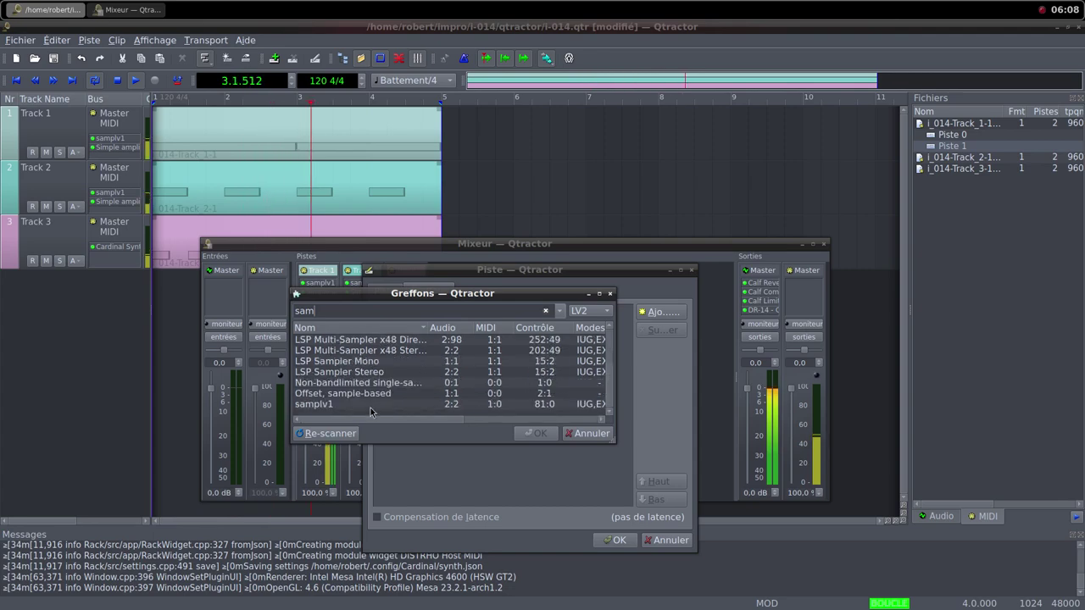
{"action": "left_click", "coordinate": [370, 405]}
{"action": "left_click", "coordinate": [535, 433]}
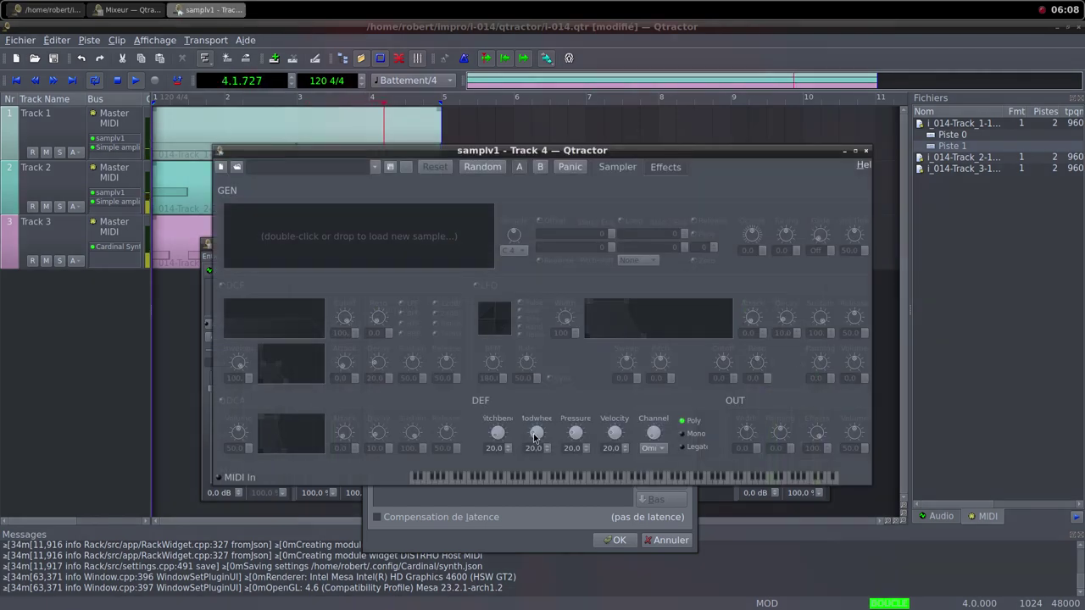
Load the 32497 library-exhibition-with-schoolchildren sample from i-014/samples into samplv1, raise DCA volume to 100 and output volume to 81, and close it.
{"action": "double_click", "coordinate": [388, 253]}
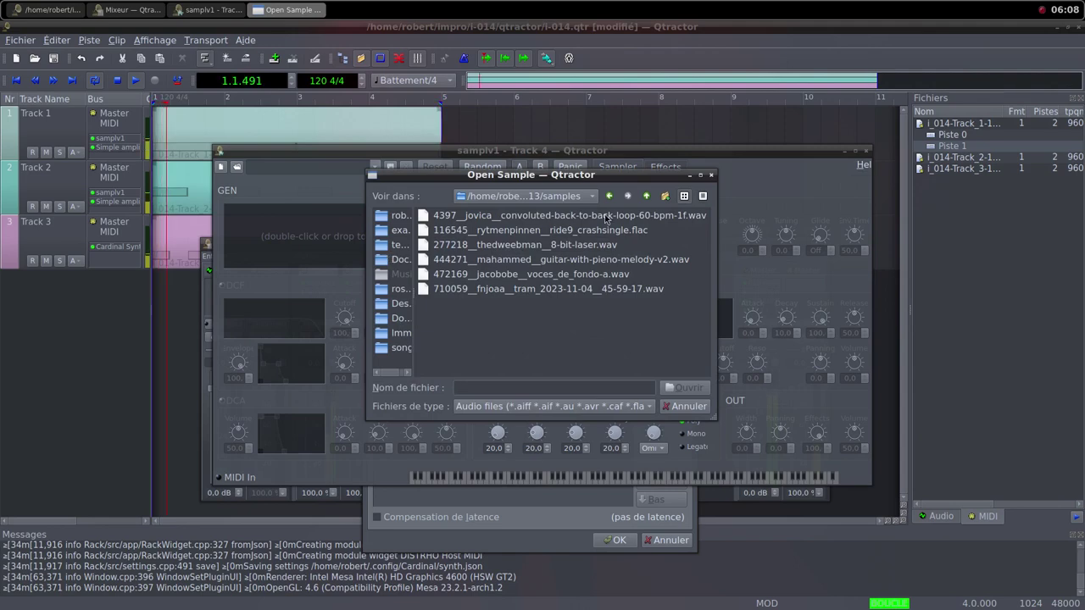
{"action": "left_click", "coordinate": [647, 196]}
{"action": "left_click", "coordinate": [647, 196]}
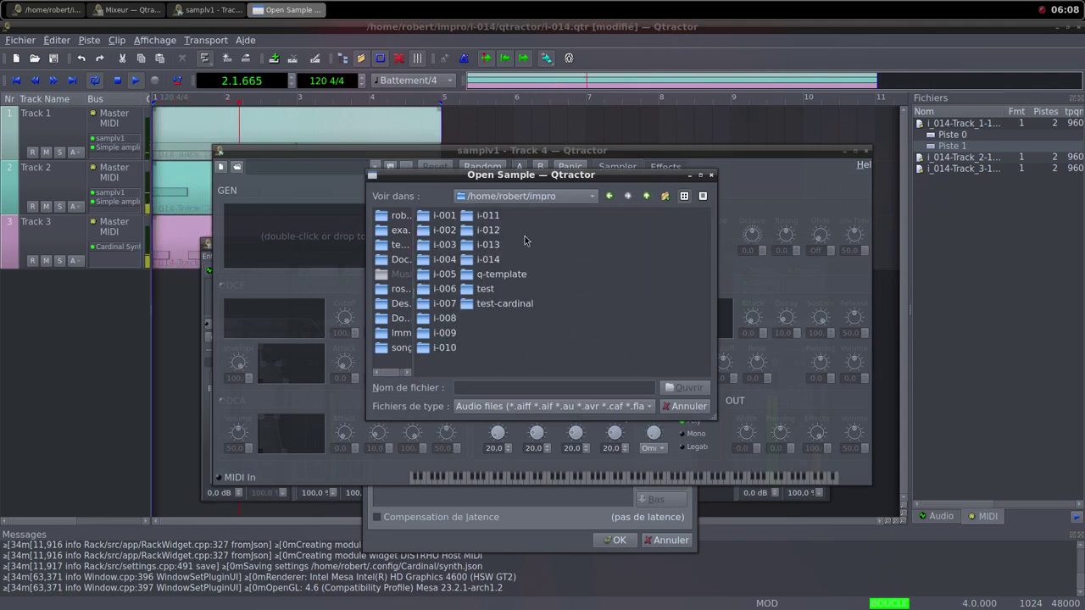
{"action": "left_click", "coordinate": [458, 249]}
{"action": "double_click", "coordinate": [458, 249]}
{"action": "double_click", "coordinate": [449, 229]}
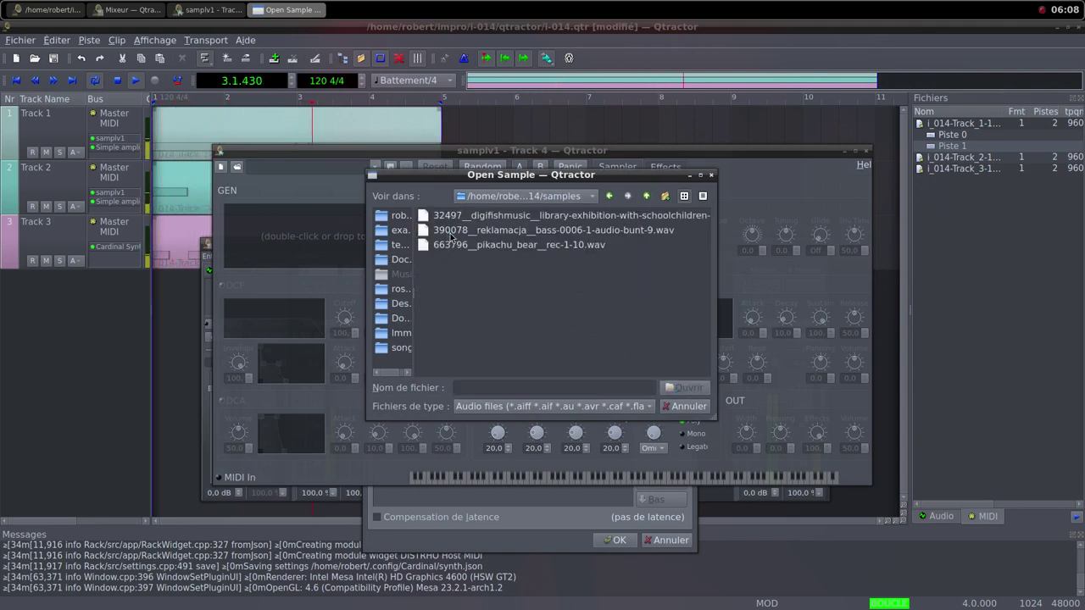
{"action": "left_click", "coordinate": [567, 217]}
{"action": "left_click", "coordinate": [684, 388]}
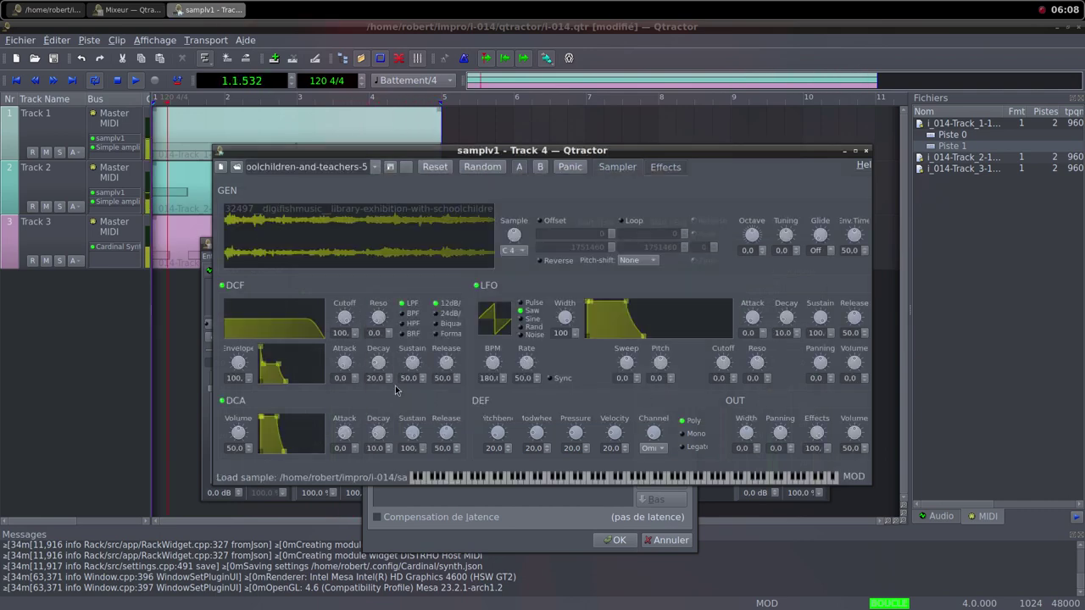
{"action": "left_click_drag", "start_coordinate": [244, 433], "coordinate": [247, 479]}
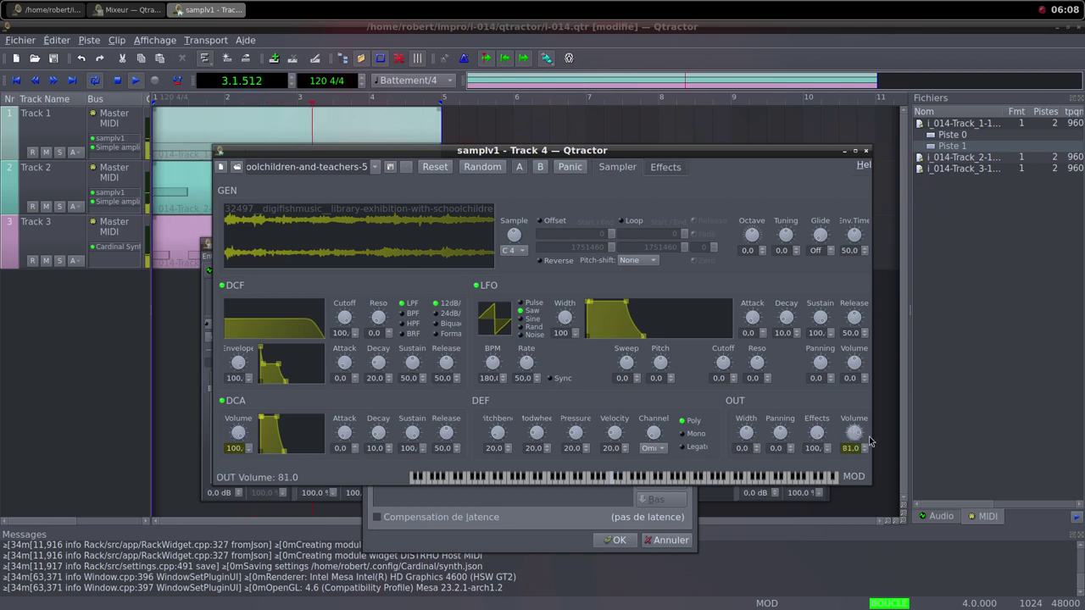
{"action": "left_click", "coordinate": [865, 151]}
Add the Simple amplifier plugin after samplv1, leave its settings at default, and create Track 4.
{"action": "left_click", "coordinate": [658, 312]}
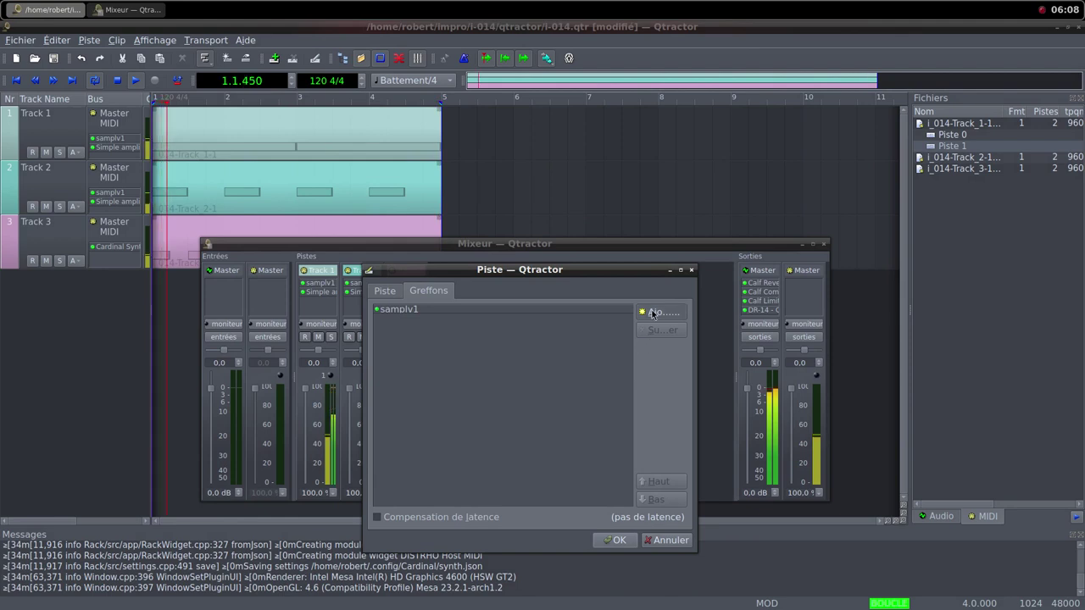
{"action": "type", "text": "im"}
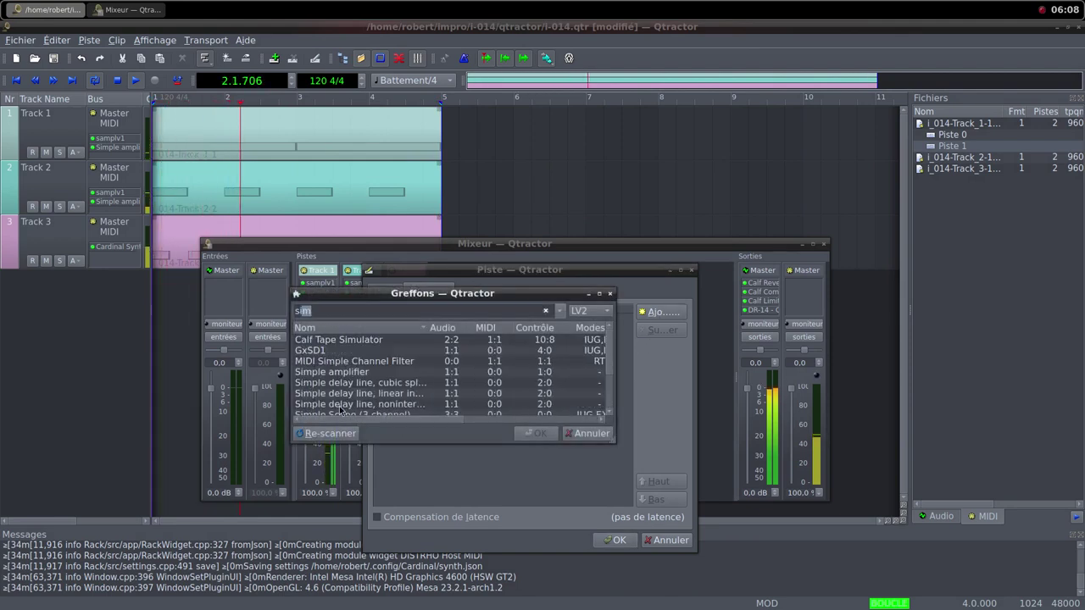
{"action": "left_click", "coordinate": [350, 376]}
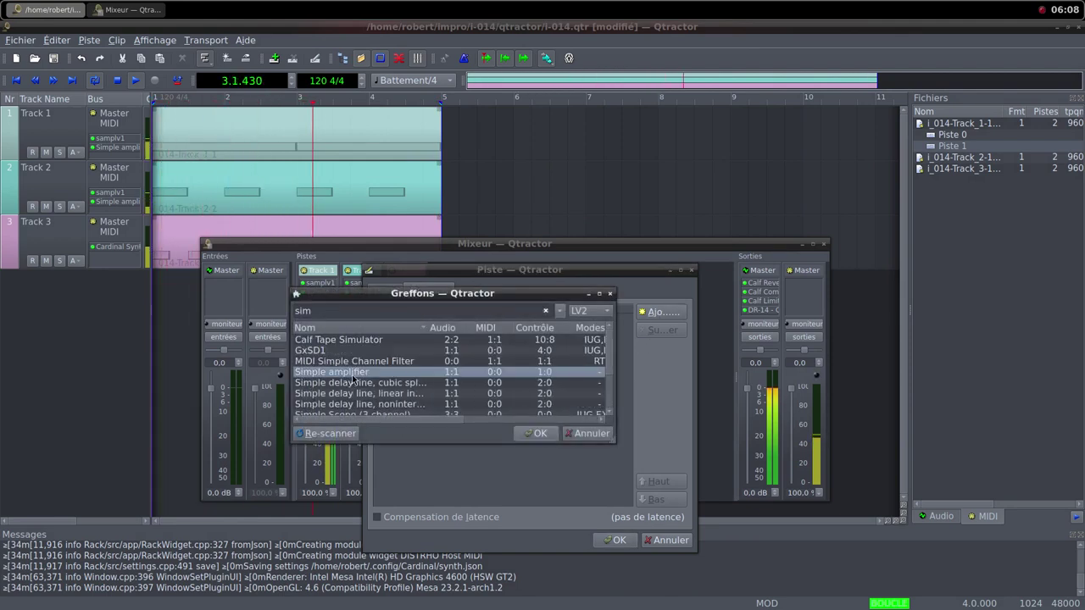
{"action": "left_click", "coordinate": [535, 433]}
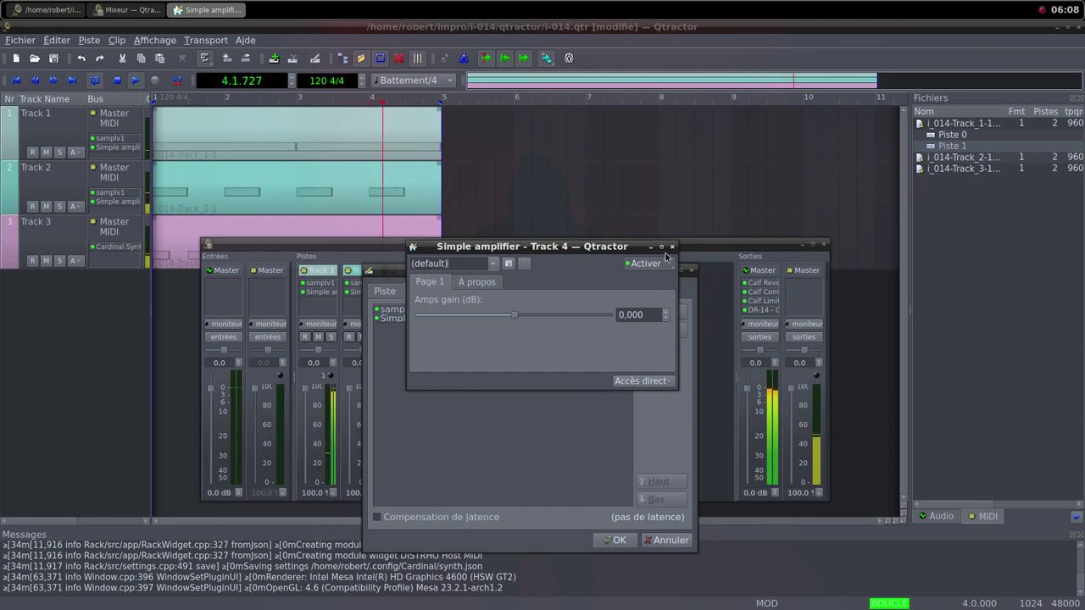
{"action": "left_click", "coordinate": [673, 246]}
{"action": "left_click", "coordinate": [616, 540]}
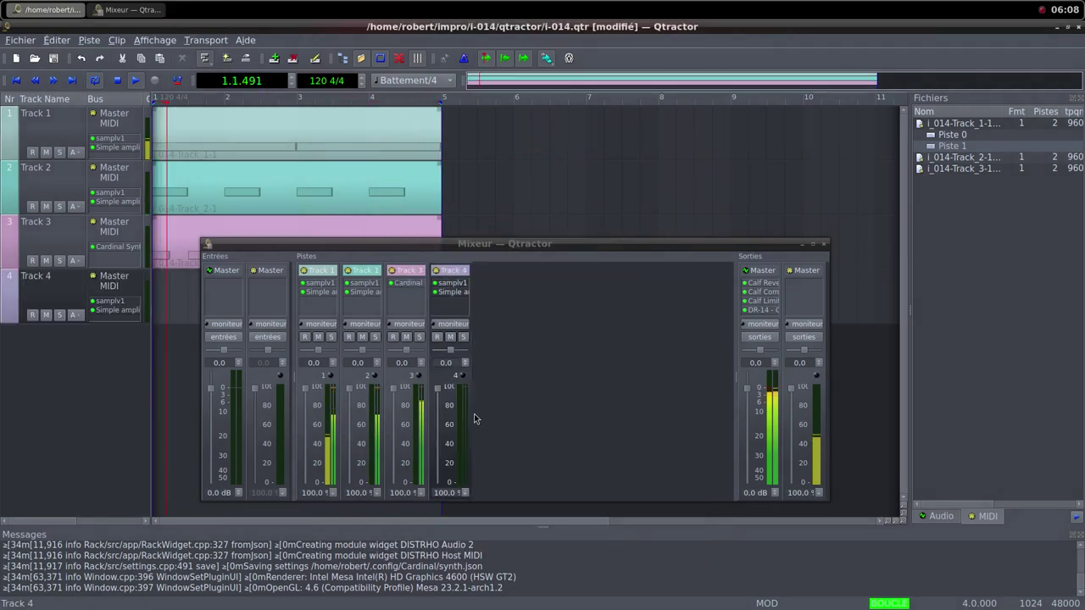
Lower Track 4's mixer volume to 0% and create a new MIDI clip on the track.
{"action": "left_click_drag", "start_coordinate": [437, 388], "coordinate": [415, 495]}
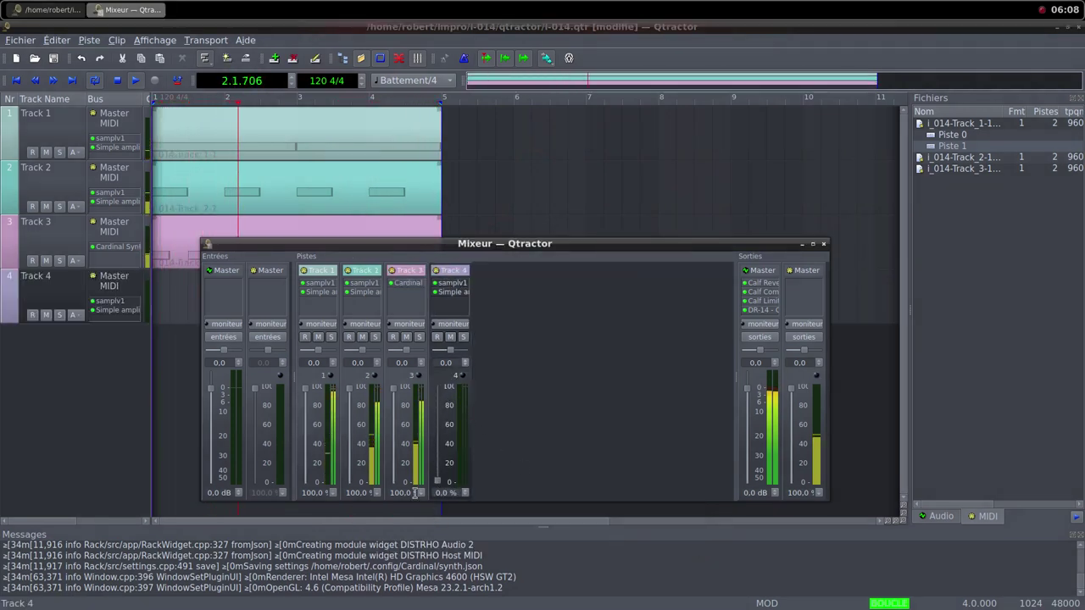
{"action": "right_click", "coordinate": [177, 299]}
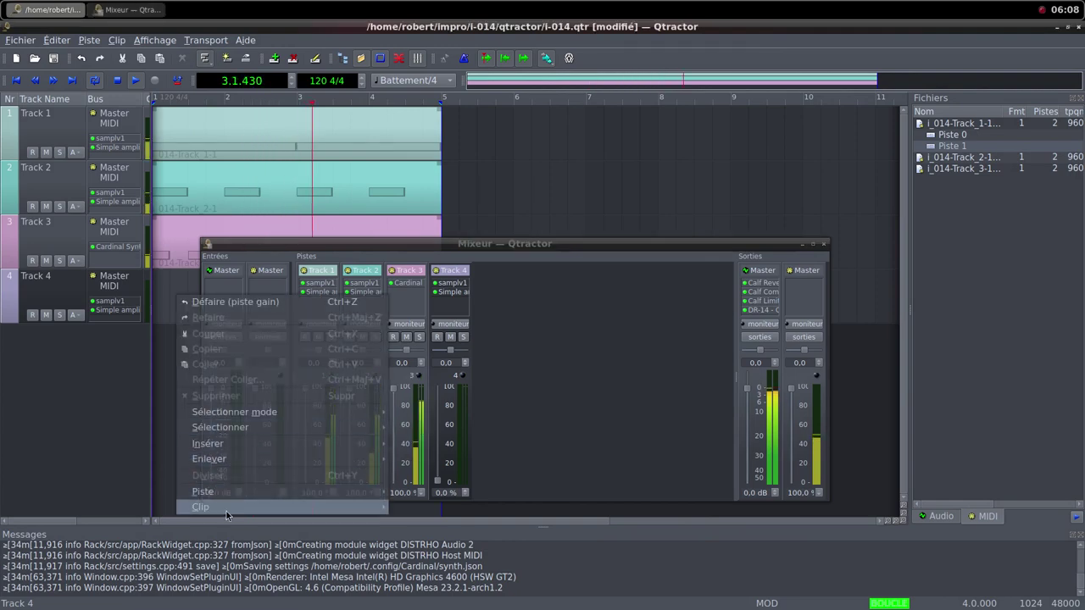
{"action": "mouse_move", "coordinate": [333, 515]}
{"action": "left_click", "coordinate": [424, 382]}
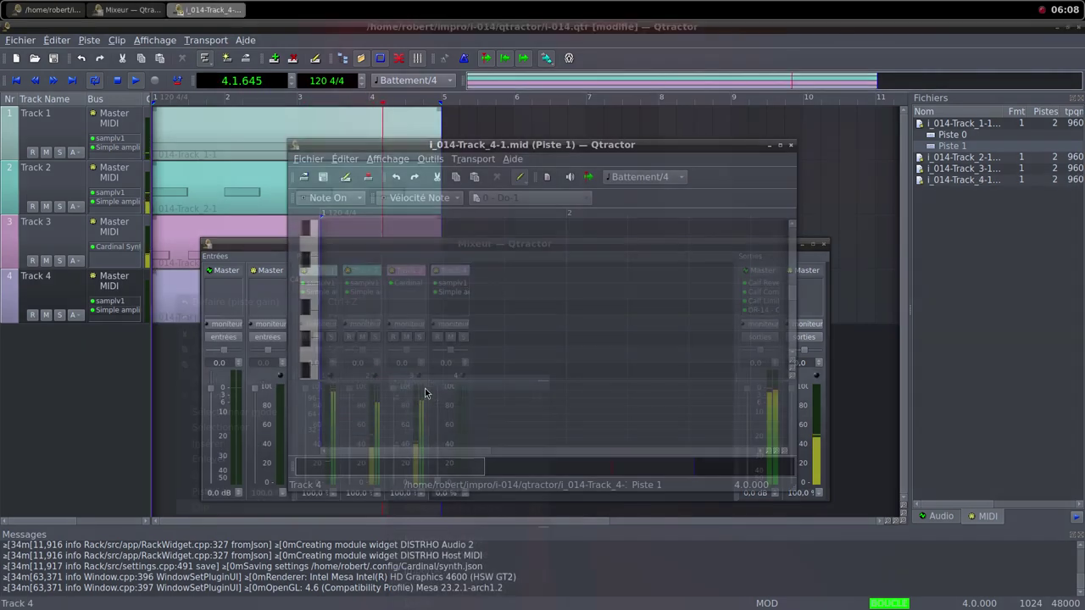
Draw one C4 note spanning the four measures of Track 4's clip and close the MIDI editor.
{"action": "left_click", "coordinate": [781, 146]}
{"action": "left_click", "coordinate": [87, 155]}
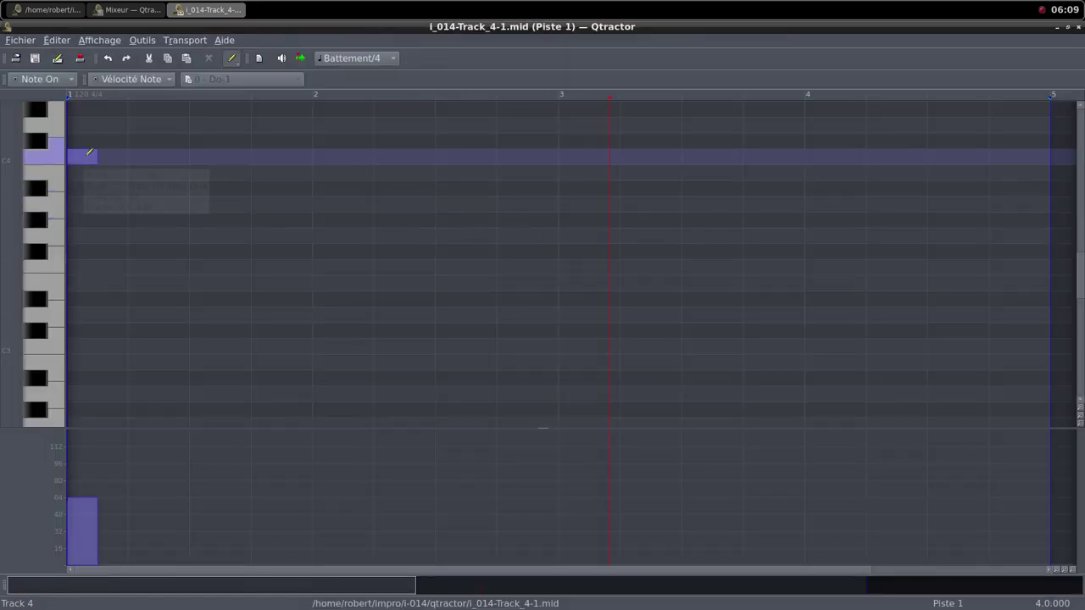
{"action": "left_click_drag", "start_coordinate": [89, 153], "coordinate": [1041, 153]}
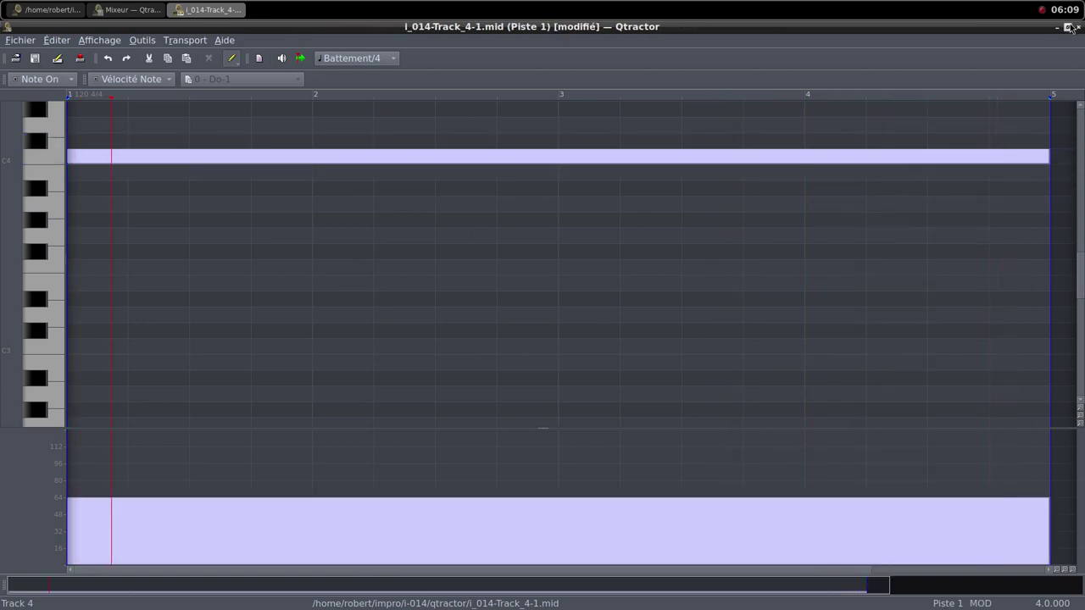
{"action": "left_click", "coordinate": [1068, 27]}
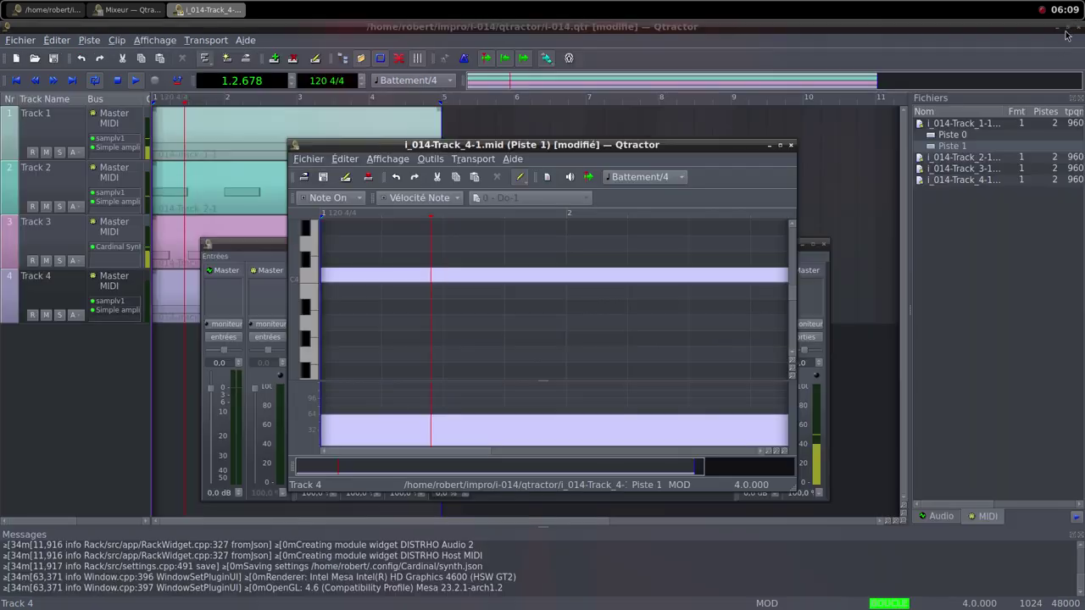
{"action": "left_click", "coordinate": [791, 145]}
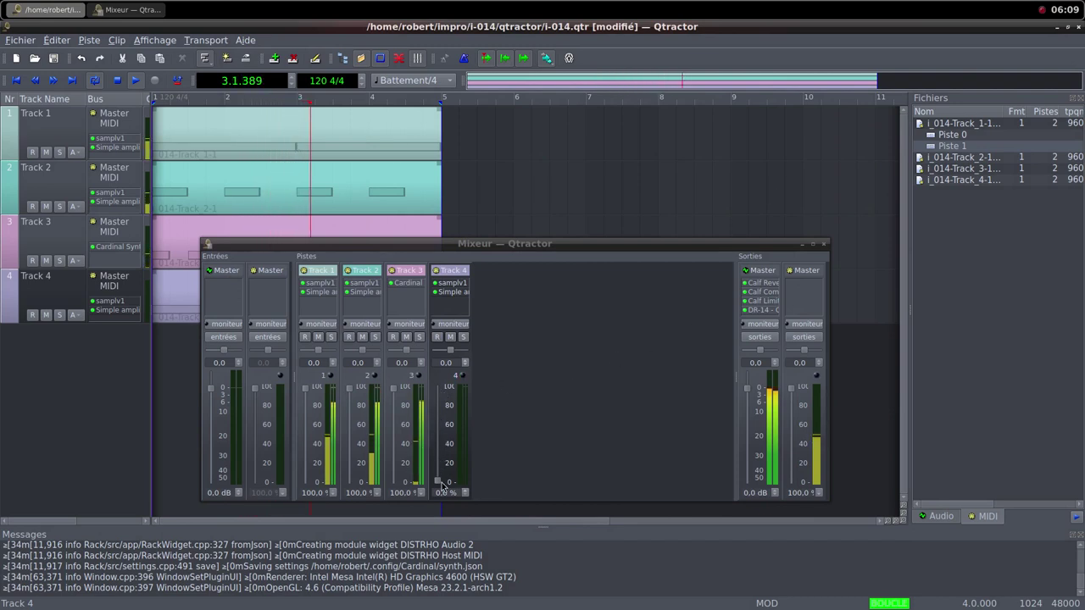
Bring Track 4's volume back to 100% and set its Simple amplifier gain to 17.234 dB.
{"action": "left_click_drag", "start_coordinate": [441, 485], "coordinate": [436, 377]}
{"action": "double_click", "coordinate": [444, 293]}
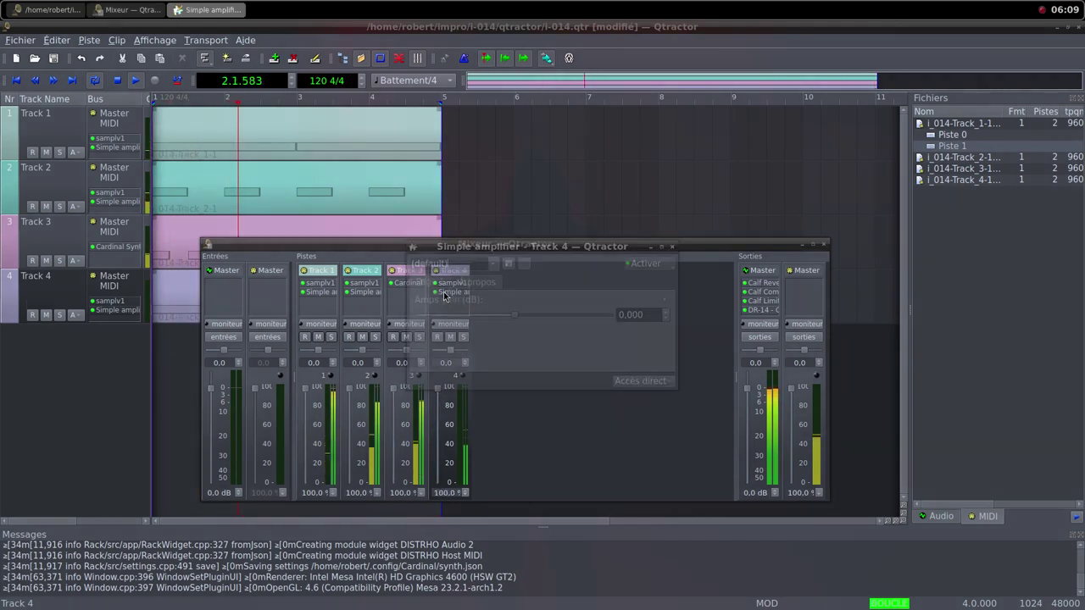
{"action": "left_click_drag", "start_coordinate": [509, 319], "coordinate": [533, 316]}
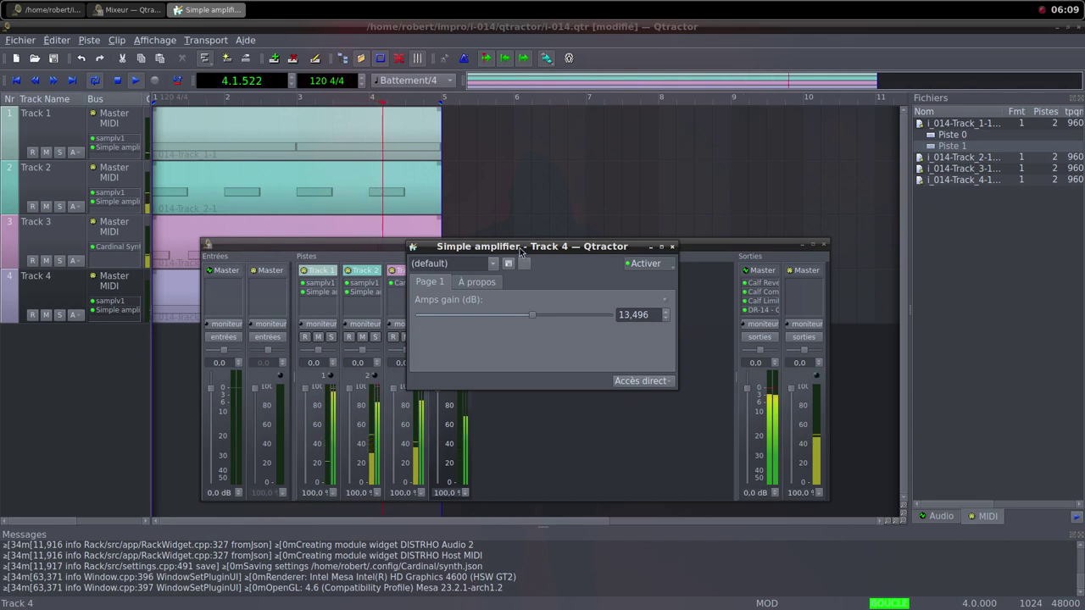
{"action": "left_click_drag", "start_coordinate": [520, 246], "coordinate": [563, 181]}
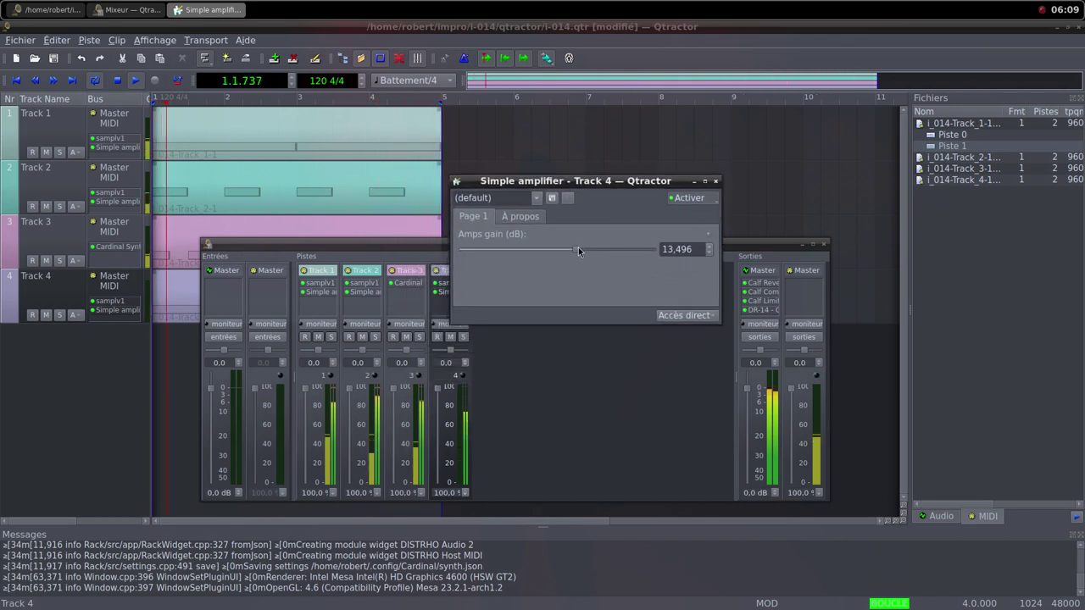
{"action": "left_click_drag", "start_coordinate": [578, 247], "coordinate": [582, 252]}
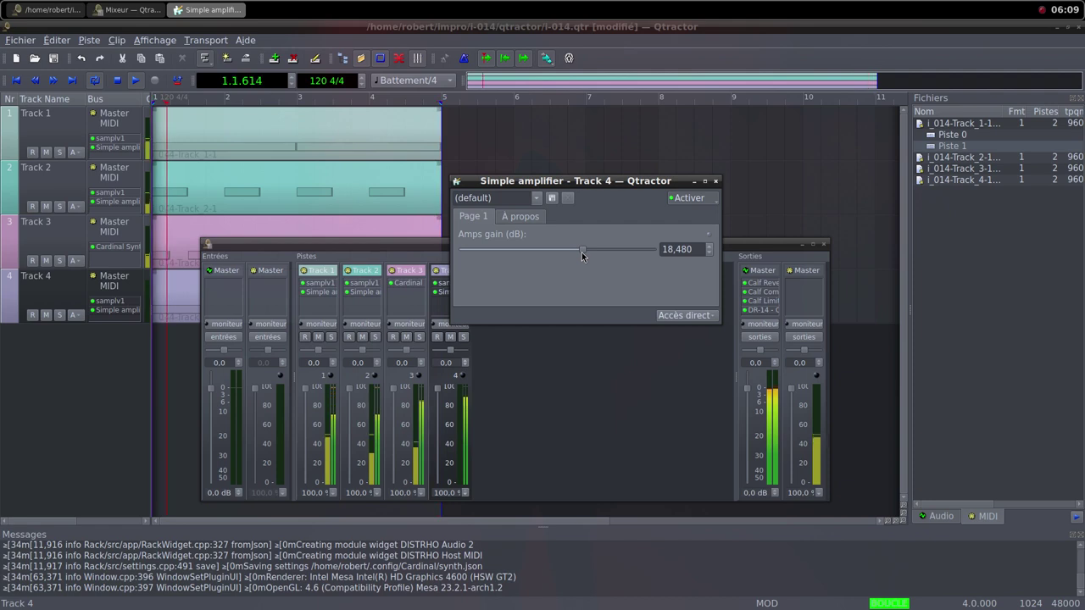
{"action": "left_click_drag", "start_coordinate": [581, 252], "coordinate": [580, 252]}
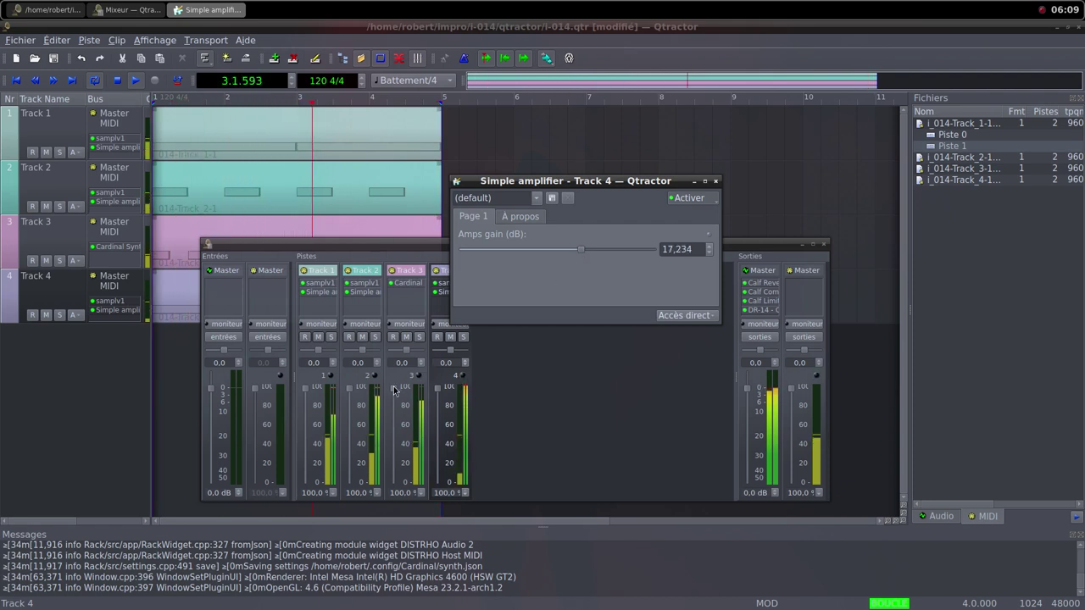
Lower the mixer volumes of Track 3 and Track 2 to 0%, and return Track 3 to 100%.
{"action": "left_click_drag", "start_coordinate": [393, 388], "coordinate": [394, 484]}
{"action": "left_click_drag", "start_coordinate": [348, 390], "coordinate": [346, 488]}
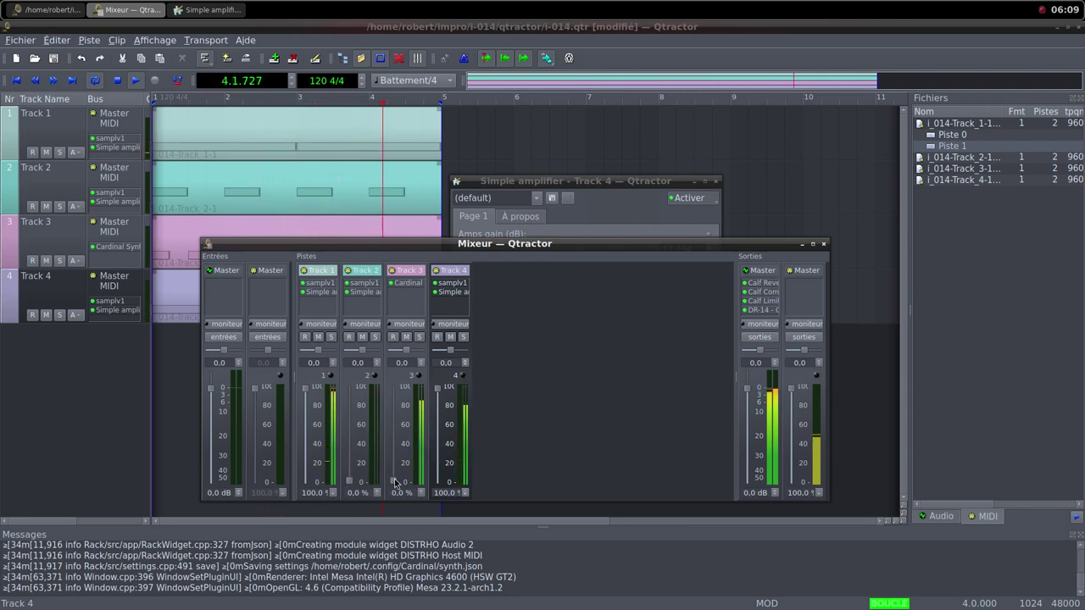
{"action": "left_click_drag", "start_coordinate": [394, 481], "coordinate": [393, 389]}
Turn the Host Audio level in Track 3's Cardinal Synth patch down to -inf dB and close the synth window.
{"action": "double_click", "coordinate": [406, 282]}
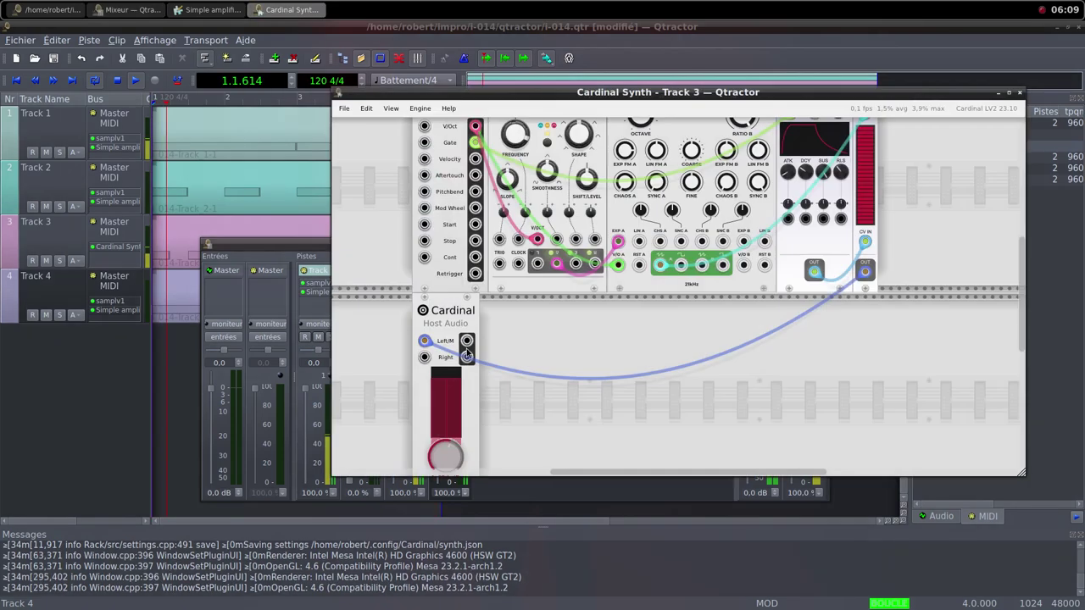
{"action": "scroll", "coordinate": [449, 411], "scroll_direction": "down", "scroll_amount": 3}
{"action": "mouse_move", "coordinate": [442, 366]}
{"action": "left_click_drag", "start_coordinate": [442, 367], "coordinate": [385, 529]}
{"action": "left_click_drag", "start_coordinate": [377, 576], "coordinate": [446, 424]}
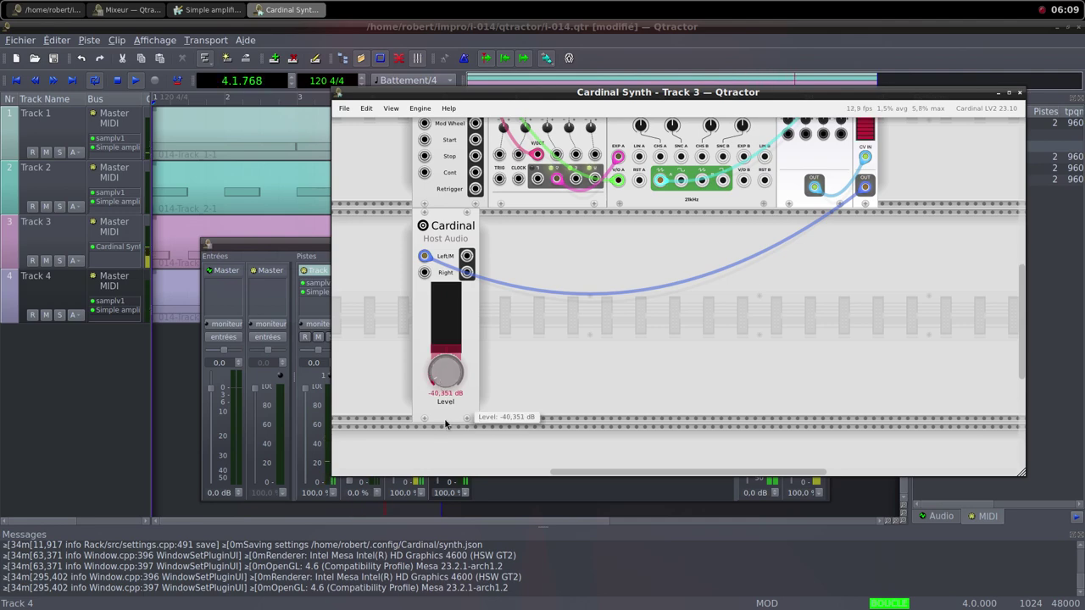
{"action": "left_click_drag", "start_coordinate": [445, 465], "coordinate": [446, 467]}
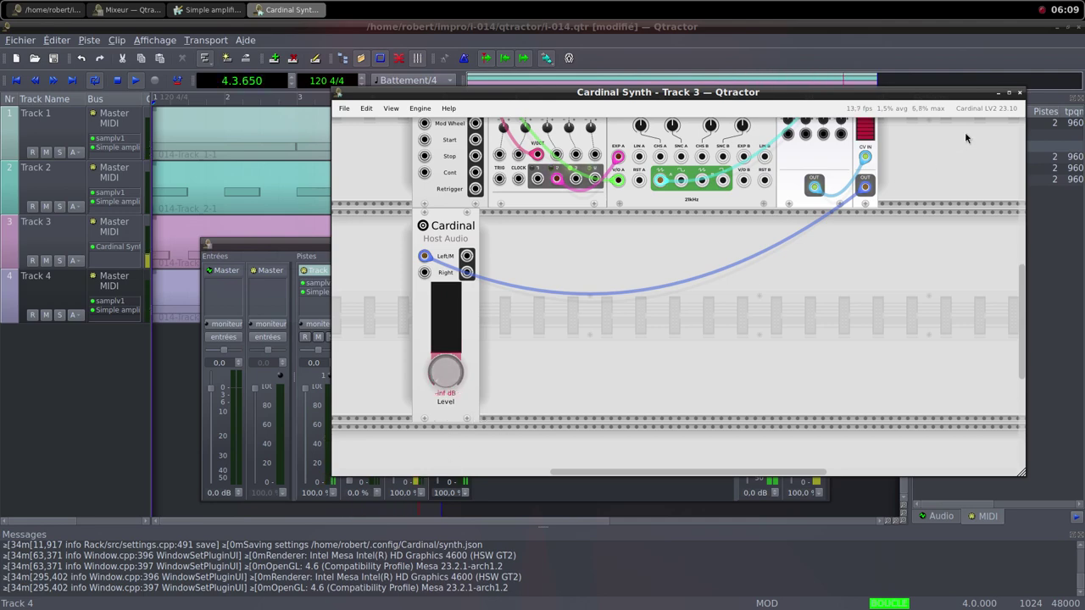
{"action": "left_click", "coordinate": [1019, 93]}
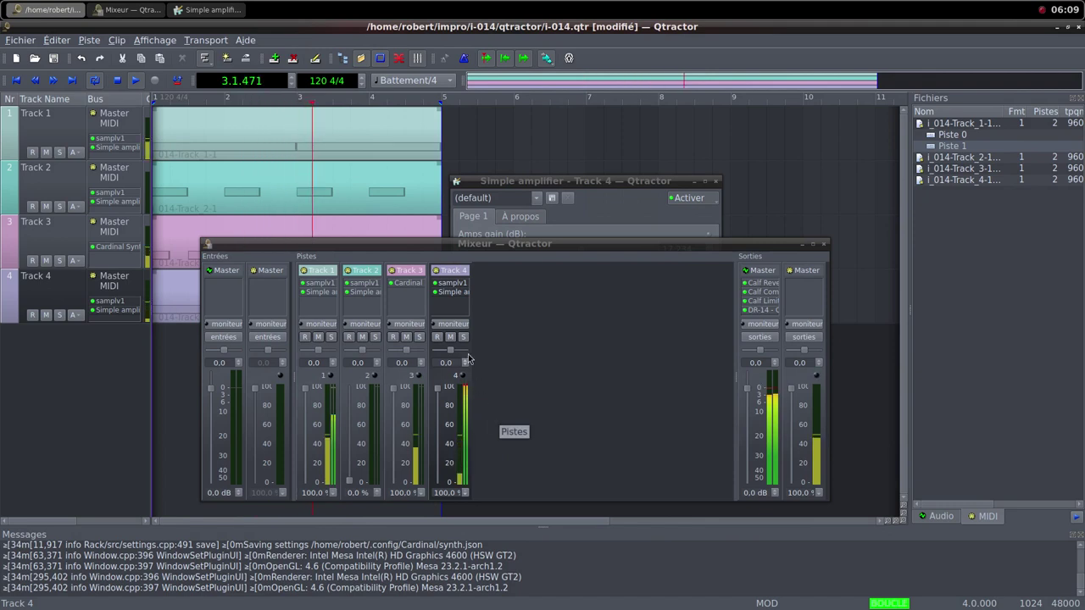
Add the AM pitchshifter plugin to Track 4 and close the track's Simple amplifier window.
{"action": "right_click", "coordinate": [441, 300]}
{"action": "left_click", "coordinate": [458, 311]}
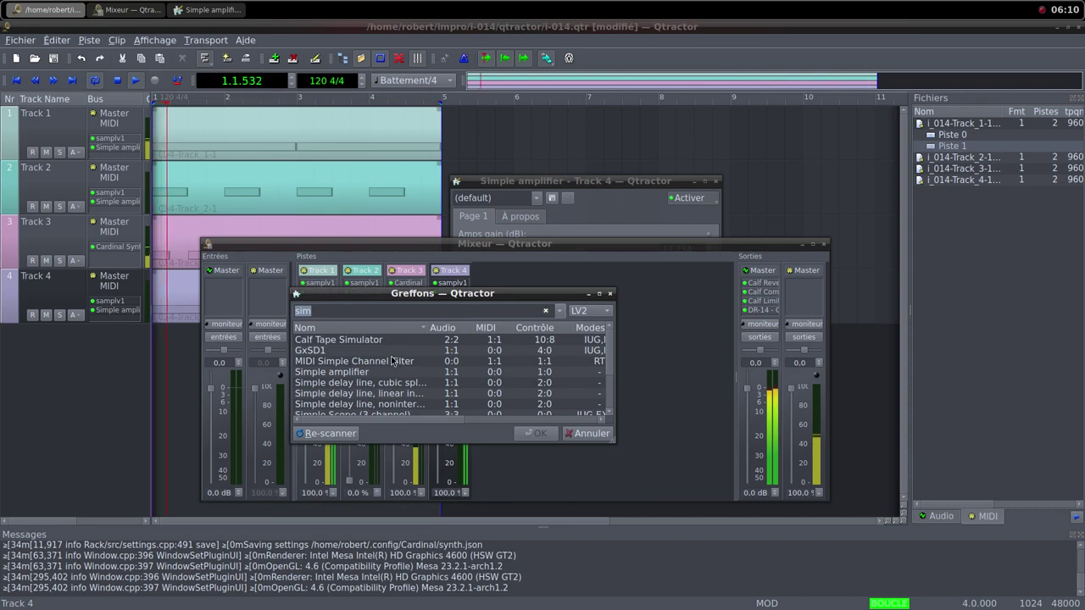
{"action": "type", "text": "pit"}
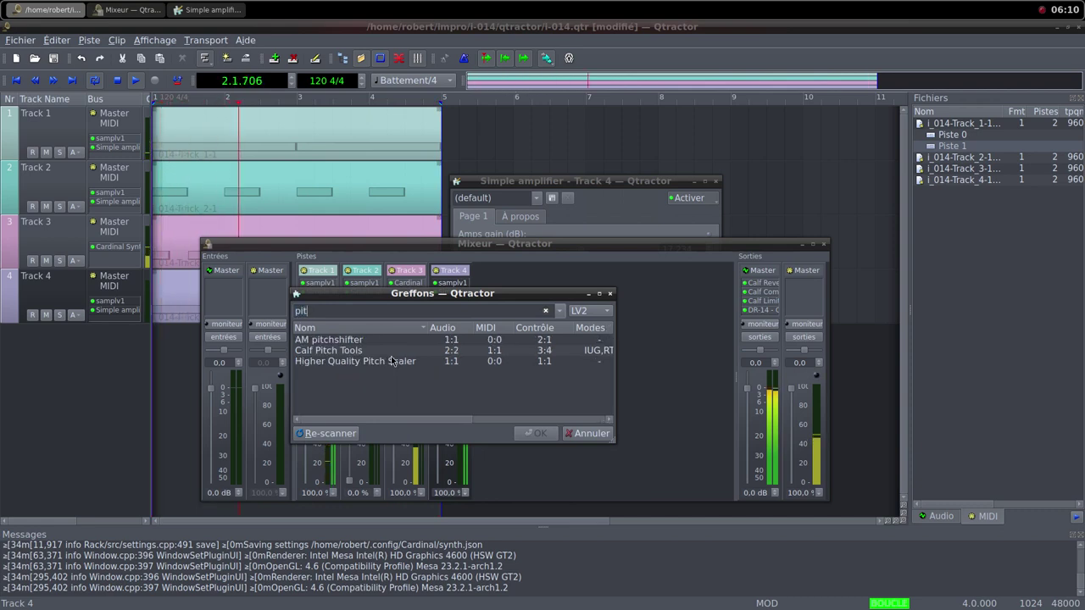
{"action": "double_click", "coordinate": [357, 339]}
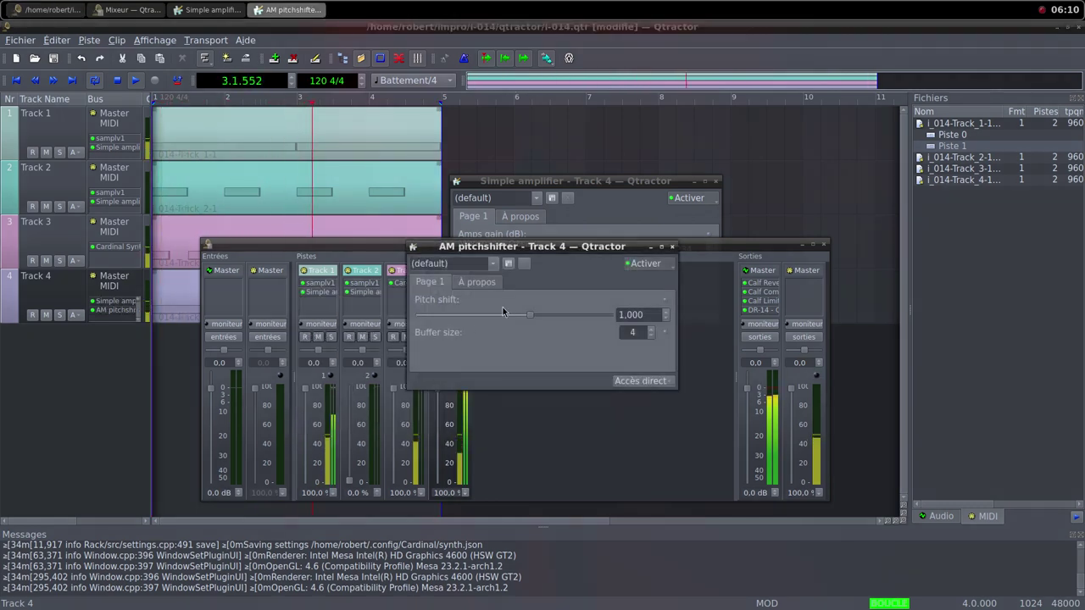
{"action": "left_click_drag", "start_coordinate": [520, 251], "coordinate": [601, 238]}
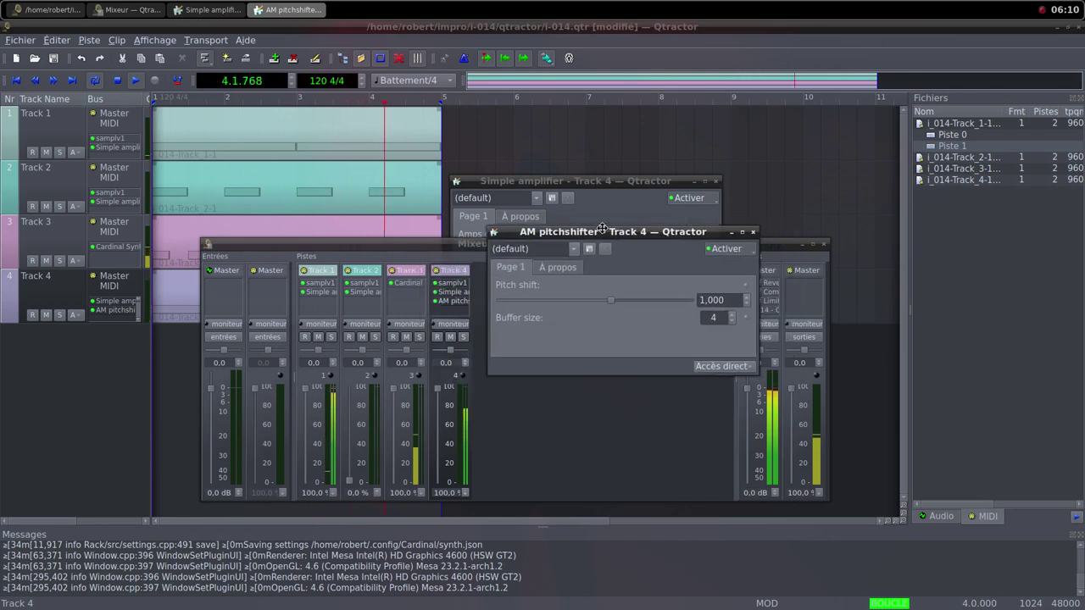
{"action": "left_click", "coordinate": [715, 183]}
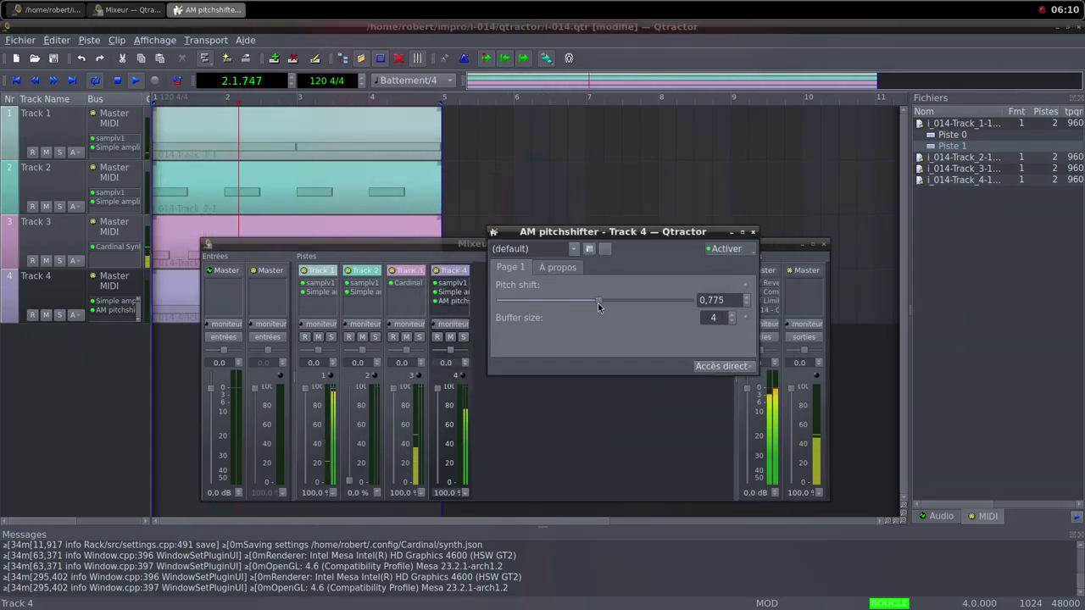
Set Track 4's pitch shift to 0.561 and raise Track 2's mixer volume to 96.9%.
{"action": "left_click_drag", "start_coordinate": [597, 302], "coordinate": [583, 302]}
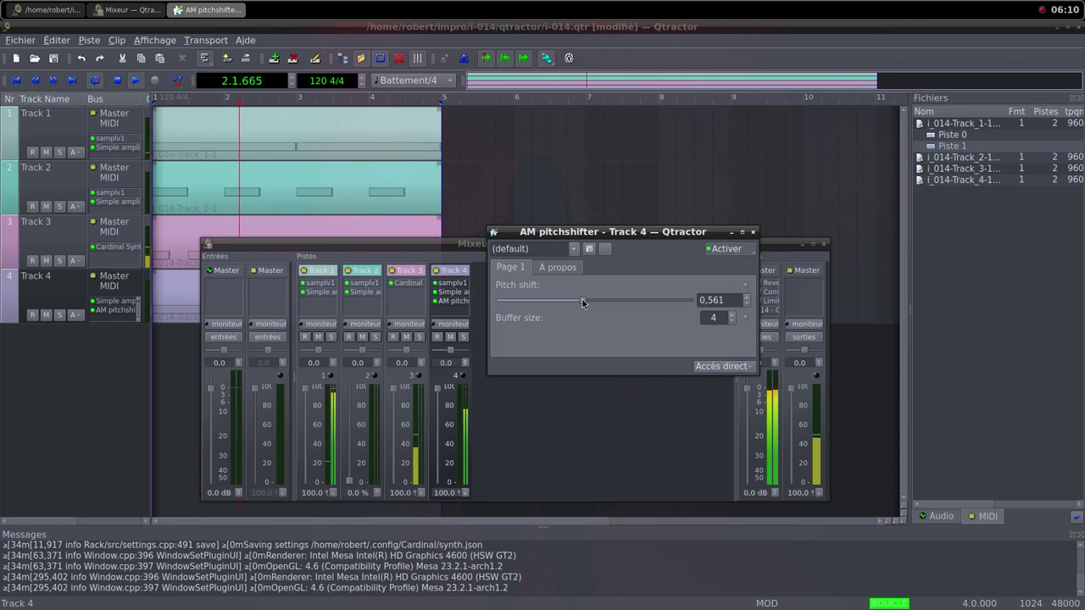
{"action": "left_click", "coordinate": [753, 232]}
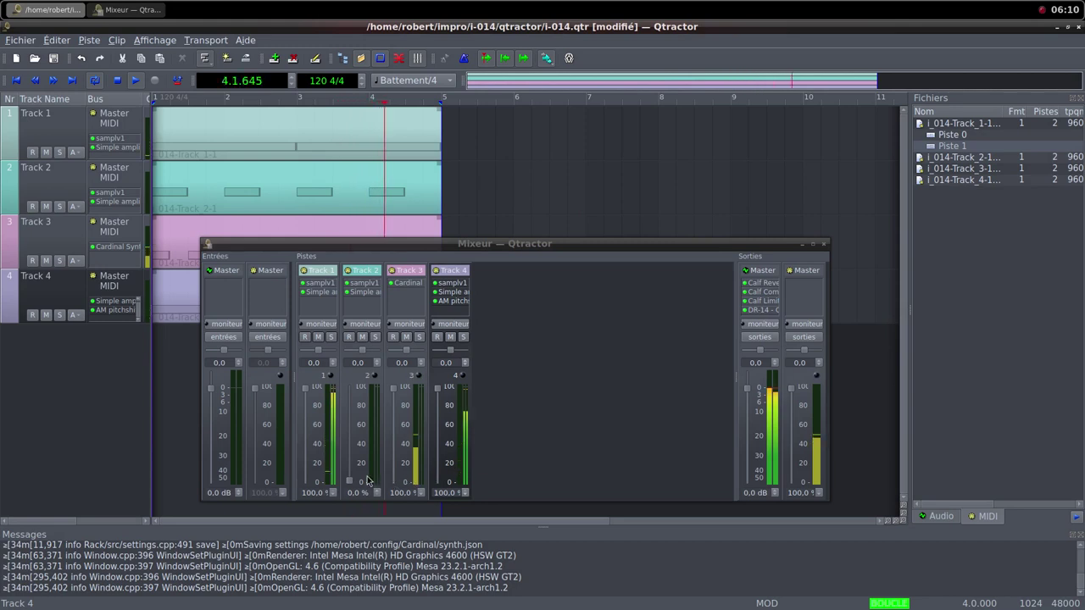
{"action": "left_click_drag", "start_coordinate": [352, 482], "coordinate": [363, 395]}
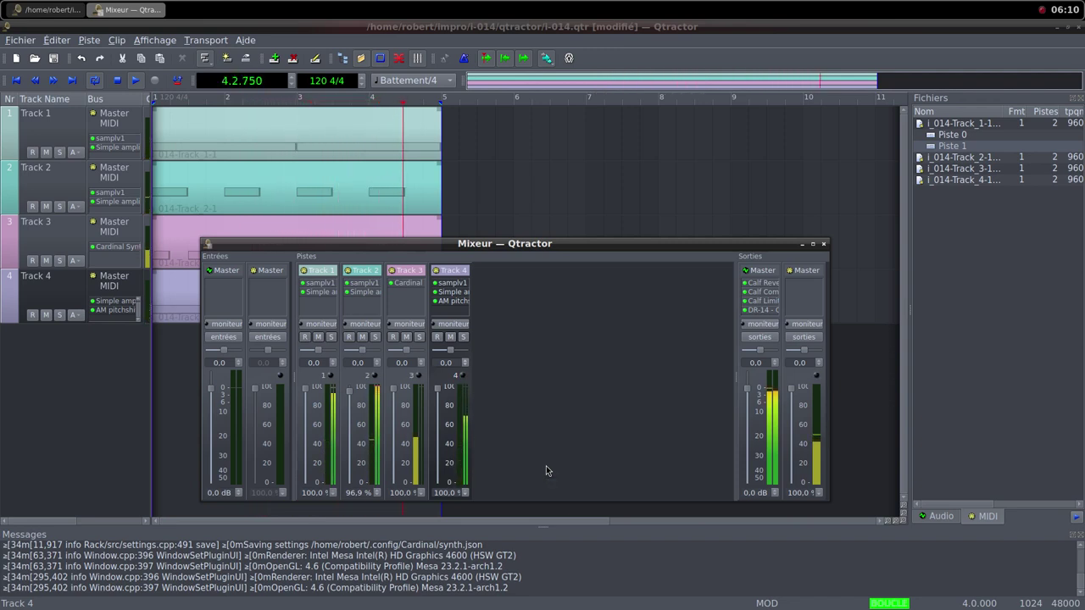
Switch to Firefox, get another random sound on Freesound and check its description and file details.
{"action": "left_click", "coordinate": [542, 22]}
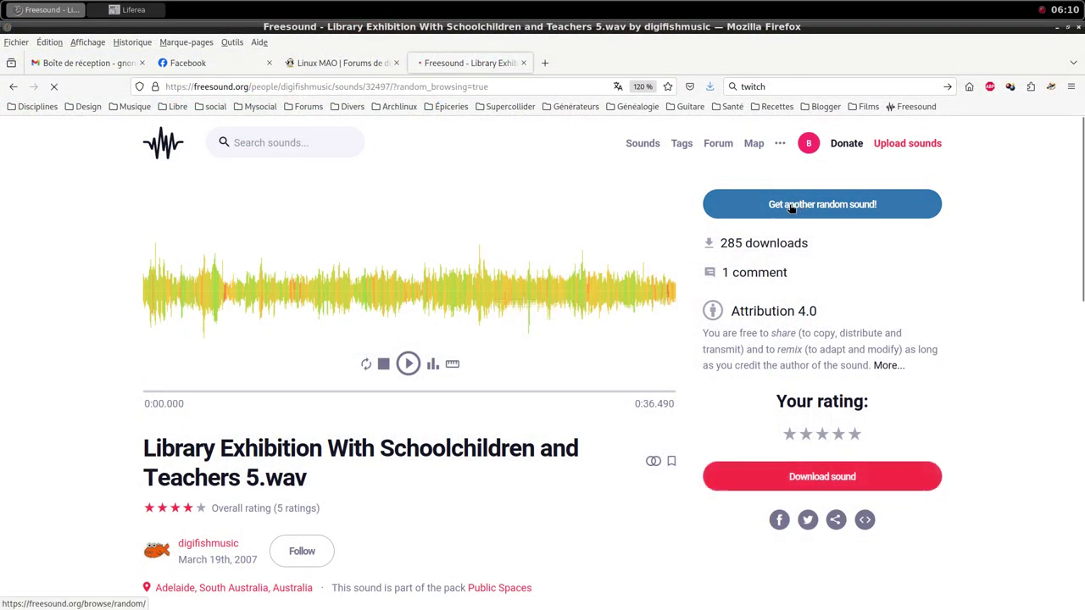
{"action": "left_click", "coordinate": [726, 205]}
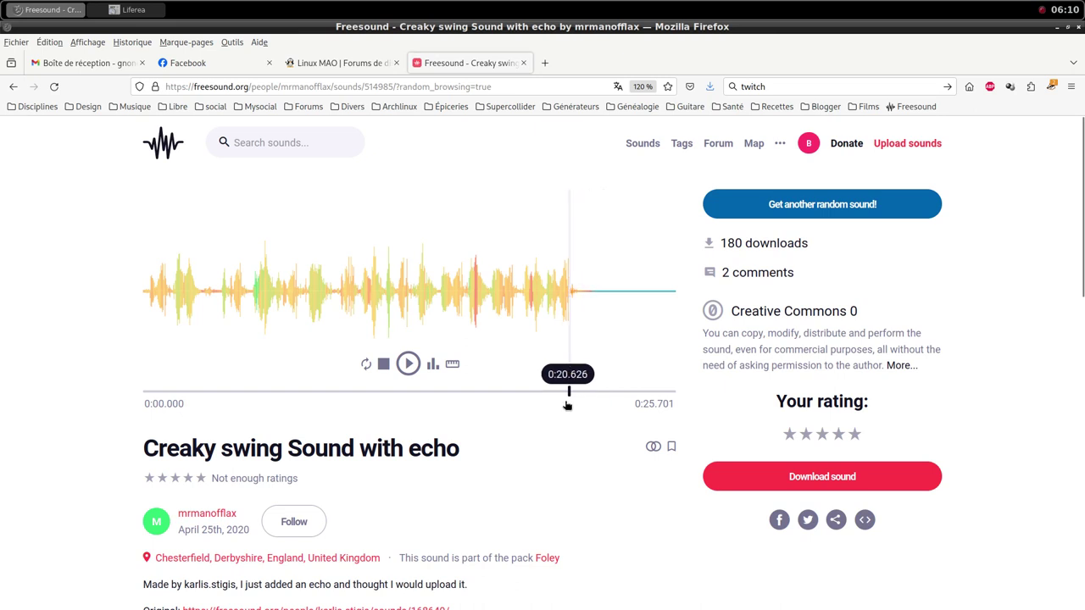
{"action": "scroll", "coordinate": [566, 405], "scroll_direction": "down", "scroll_amount": 2}
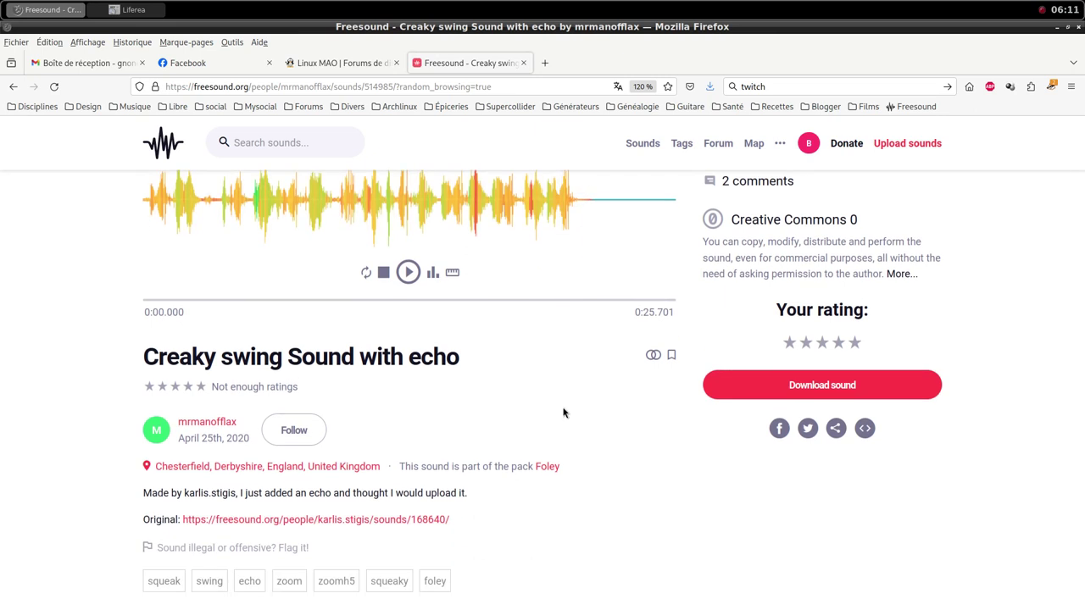
{"action": "scroll", "coordinate": [564, 413], "scroll_direction": "down", "scroll_amount": 4}
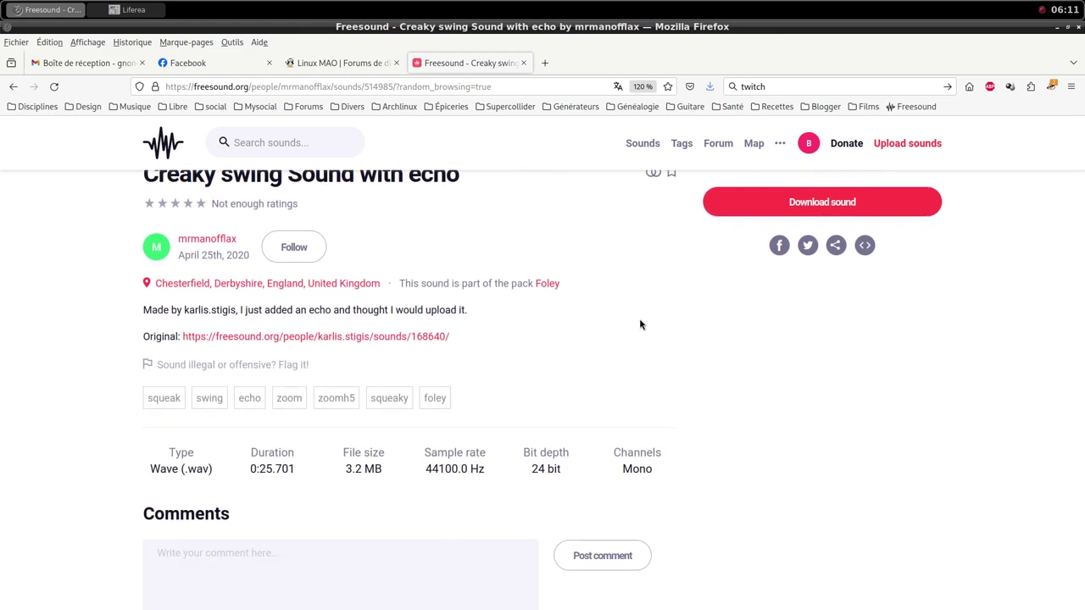
{"action": "scroll", "coordinate": [694, 316], "scroll_direction": "up", "scroll_amount": 4}
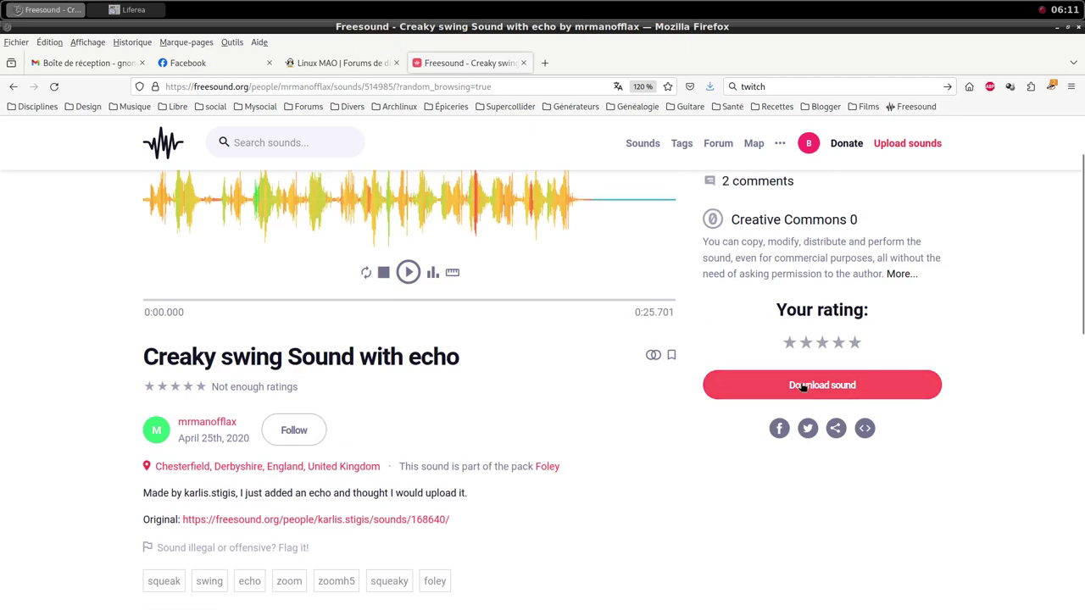
Download the Creaky swing Sound with echo WAV file into the i-014 samples folder.
{"action": "left_click", "coordinate": [806, 387]}
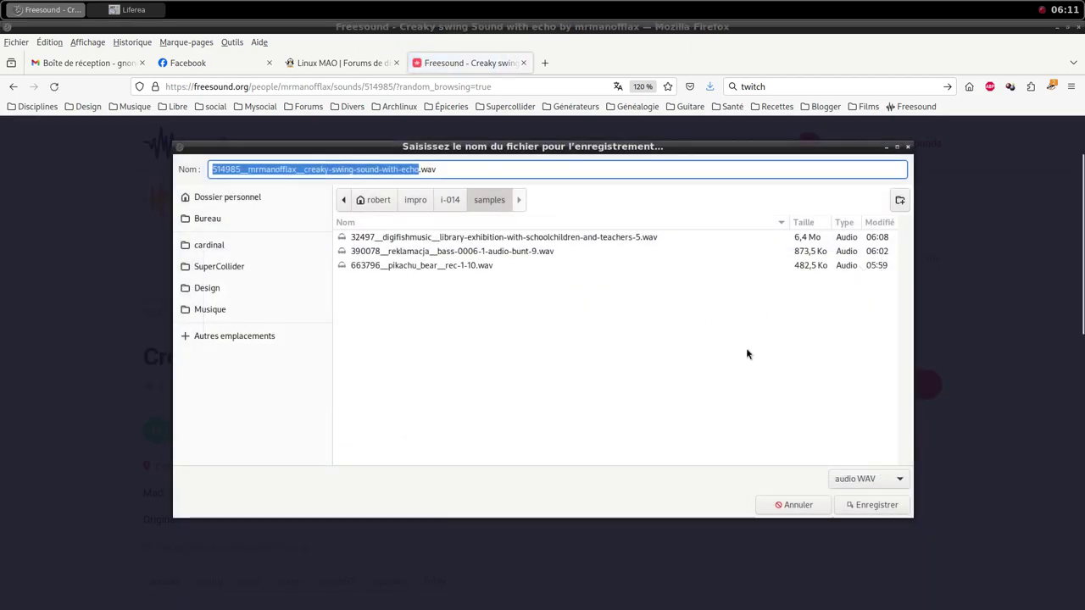
{"action": "left_click", "coordinate": [889, 507]}
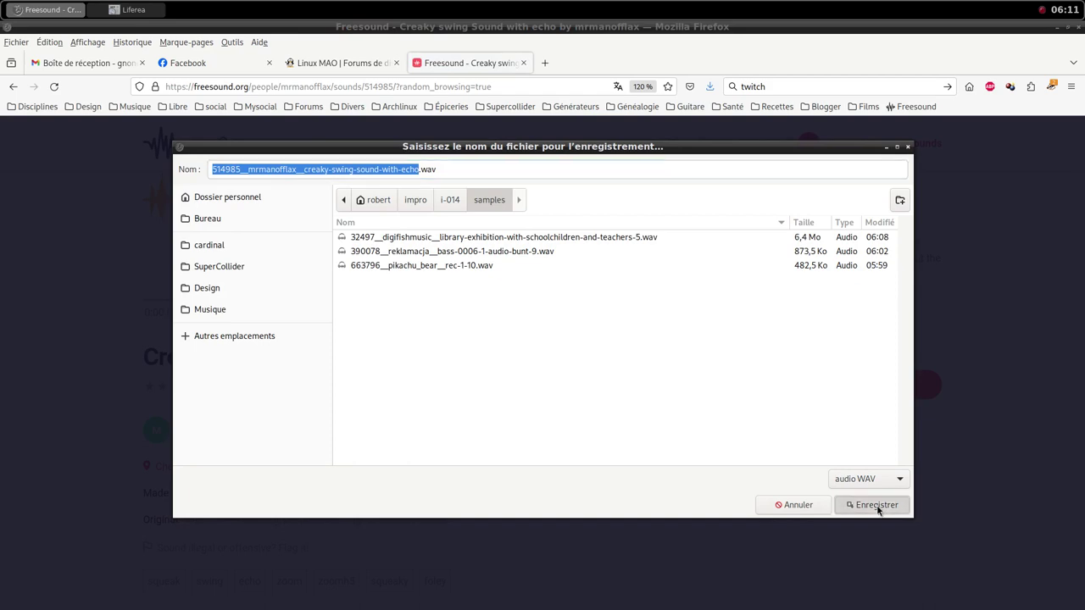
{"action": "left_click", "coordinate": [864, 272]}
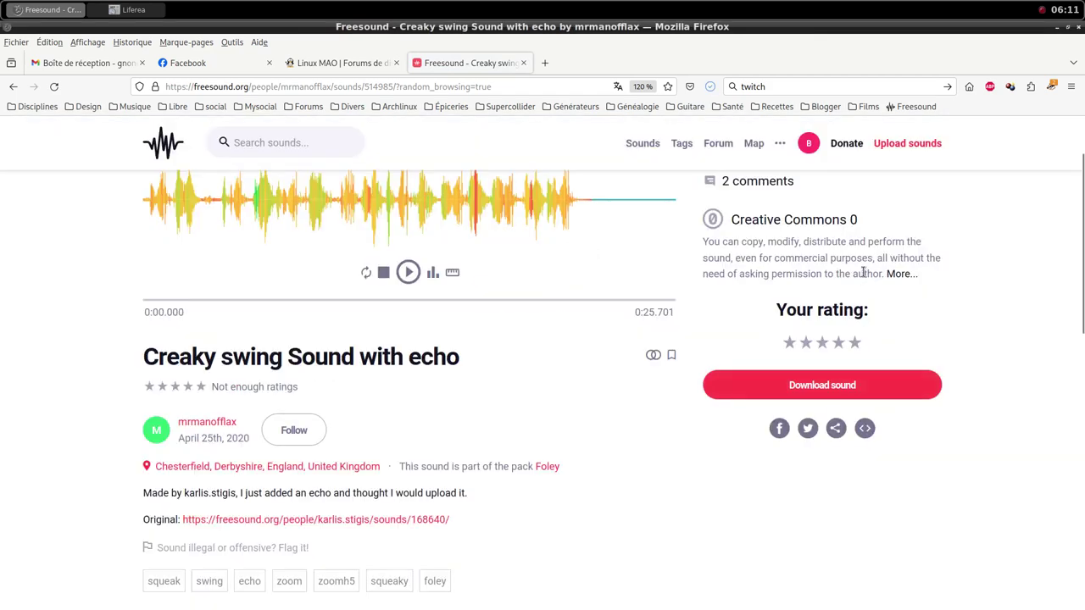
Switch to Qtractor's mixer and start a new track of type MIDI.
{"action": "middle_click", "coordinate": [559, 6]}
{"action": "left_click", "coordinate": [598, 101]}
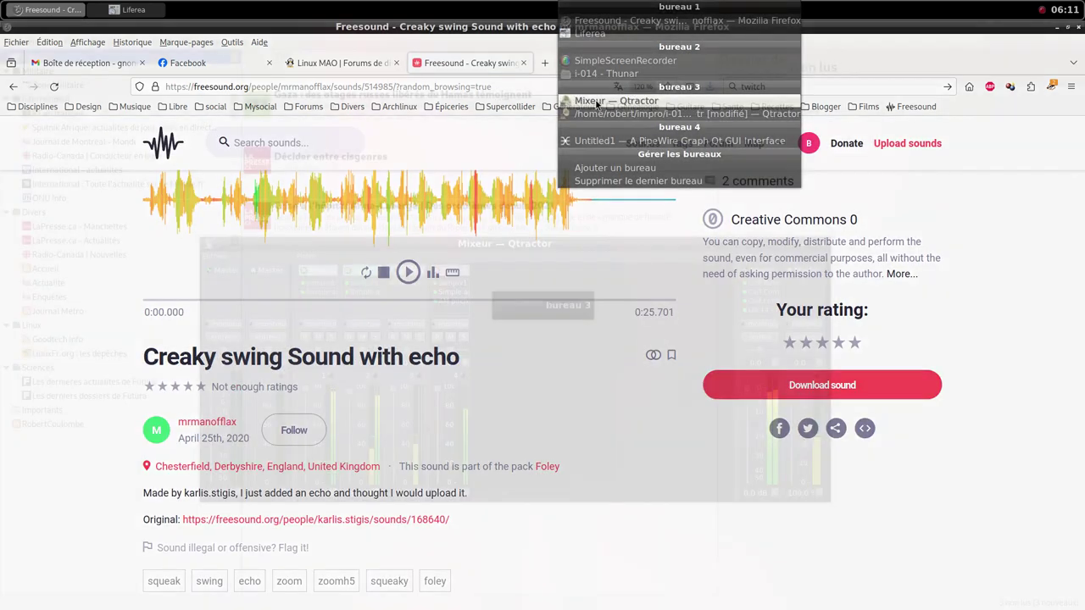
{"action": "right_click", "coordinate": [541, 351]}
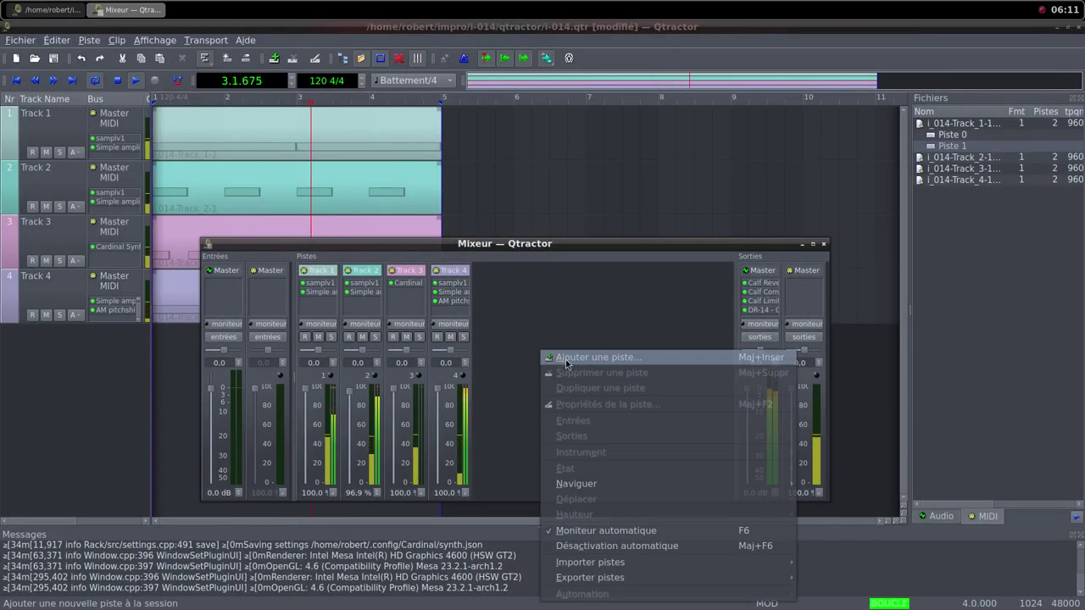
{"action": "left_click", "coordinate": [561, 358]}
{"action": "left_click", "coordinate": [427, 374]}
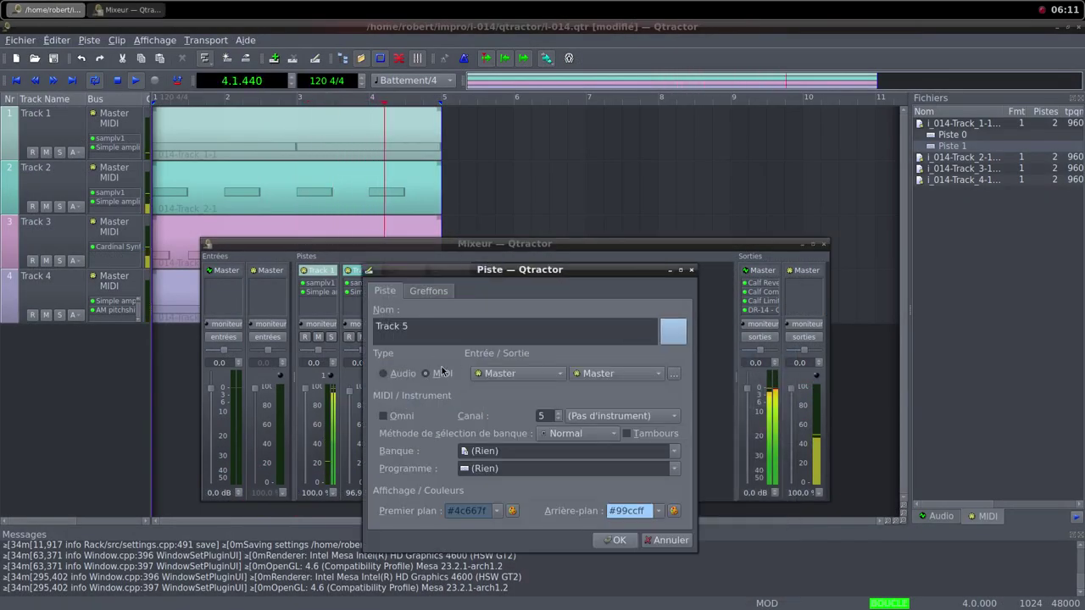
Add the samplv1 plugin to the new MIDI track.
{"action": "left_click", "coordinate": [428, 292]}
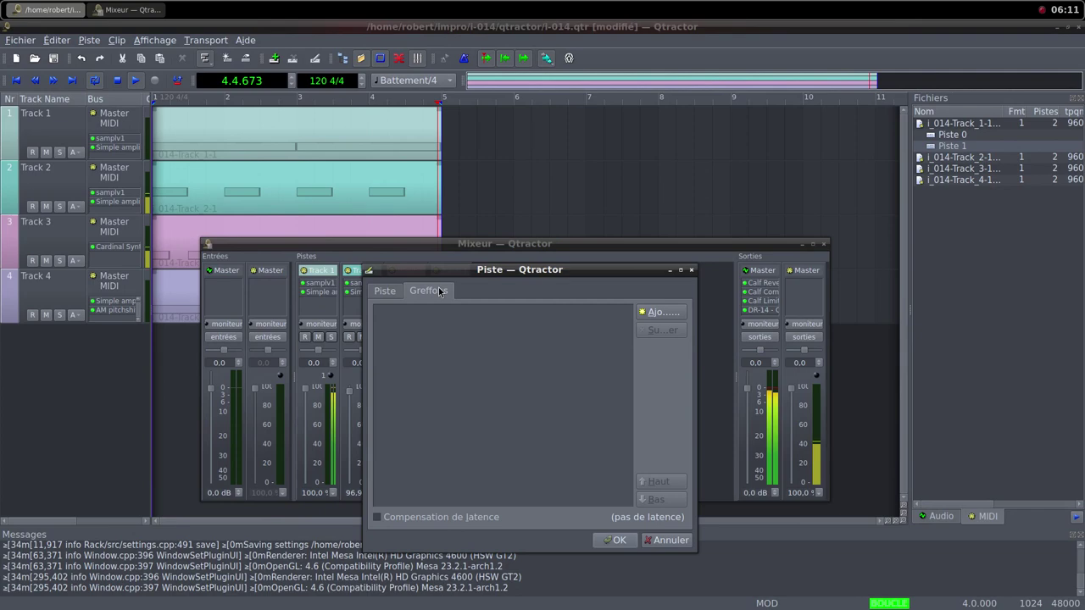
{"action": "left_click", "coordinate": [655, 312]}
{"action": "type", "text": "sam"}
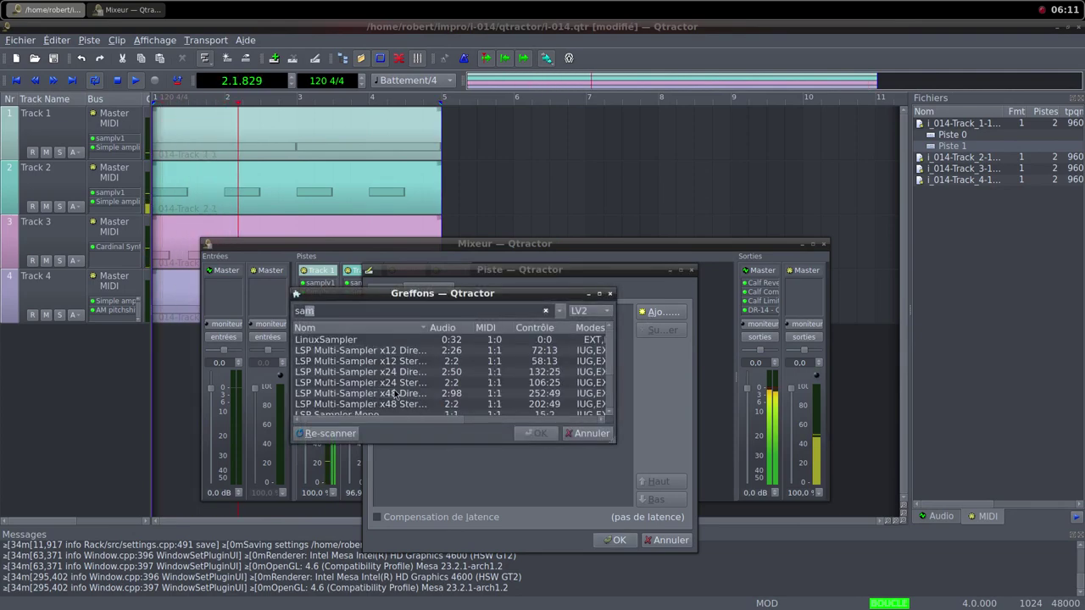
{"action": "scroll", "coordinate": [370, 389], "scroll_direction": "down", "scroll_amount": 2}
{"action": "double_click", "coordinate": [355, 405]}
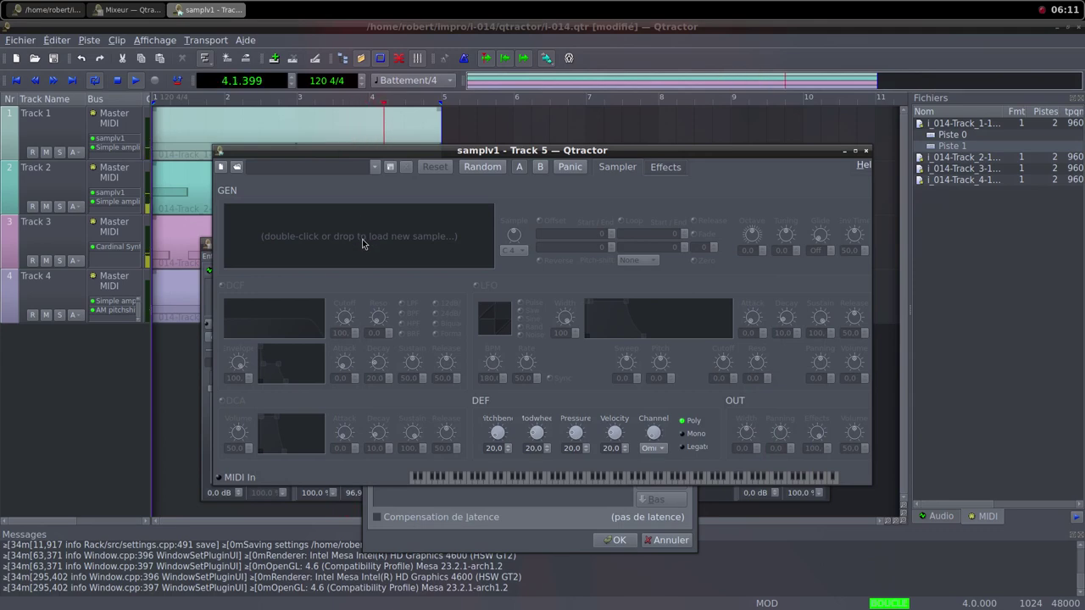
Load the creaky-swing-sound-with-echo WAV from i-014's samples folder into samplv1 and set its DCA and OUT volumes to 100.
{"action": "double_click", "coordinate": [362, 244]}
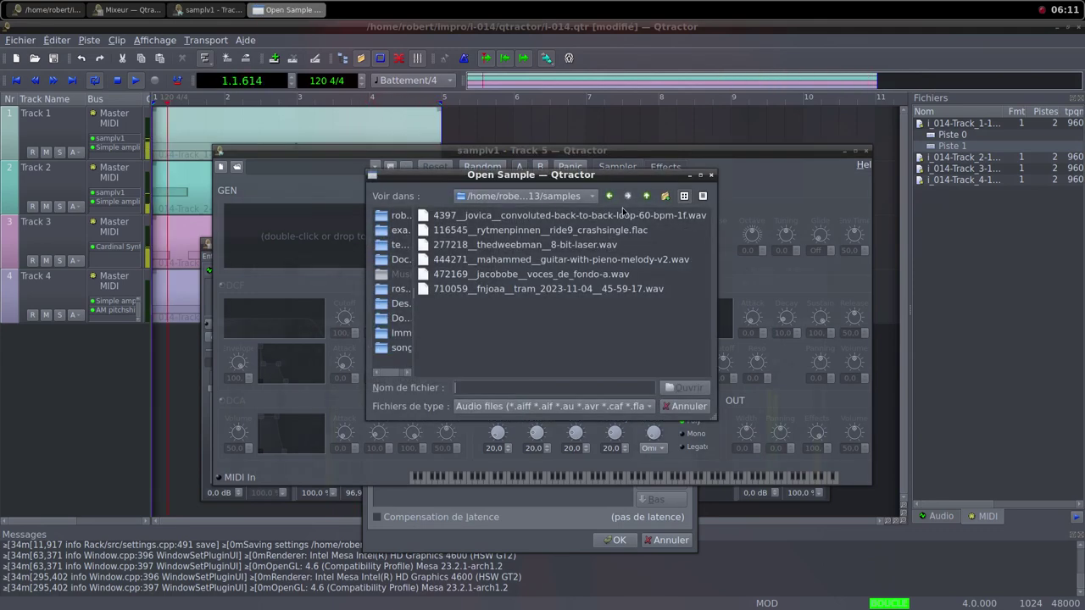
{"action": "left_click", "coordinate": [647, 196]}
{"action": "left_click", "coordinate": [646, 196]}
{"action": "left_click", "coordinate": [481, 260]}
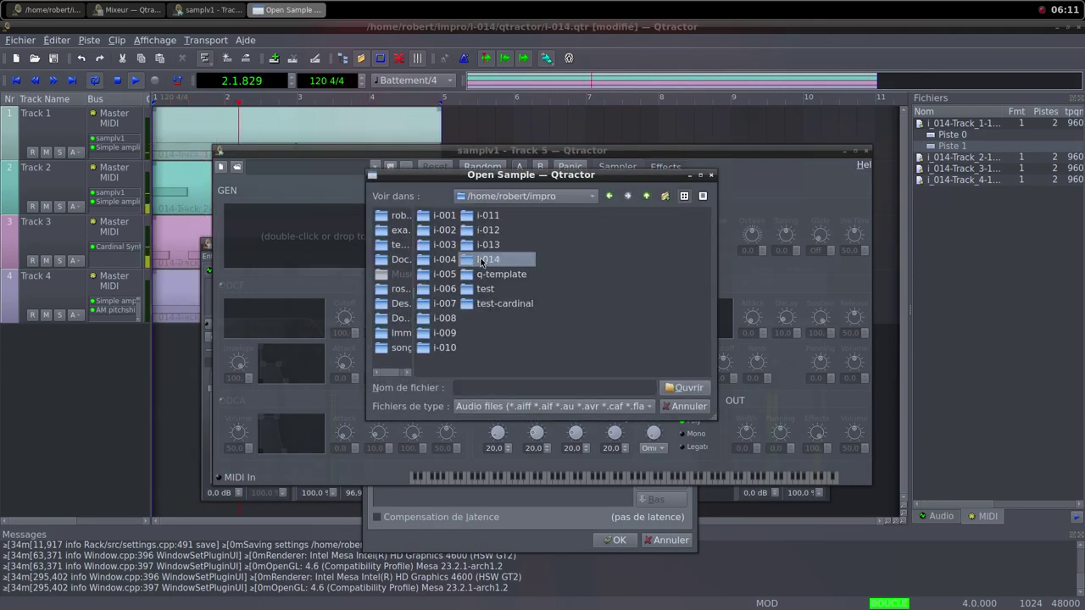
{"action": "double_click", "coordinate": [481, 260]}
{"action": "double_click", "coordinate": [460, 234]}
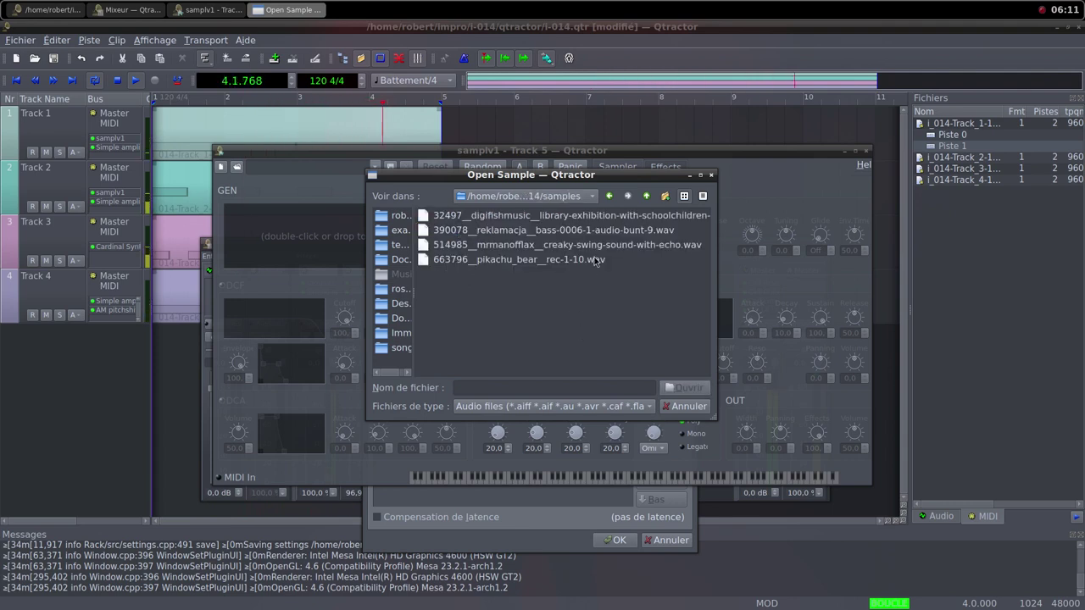
{"action": "left_click", "coordinate": [617, 245]}
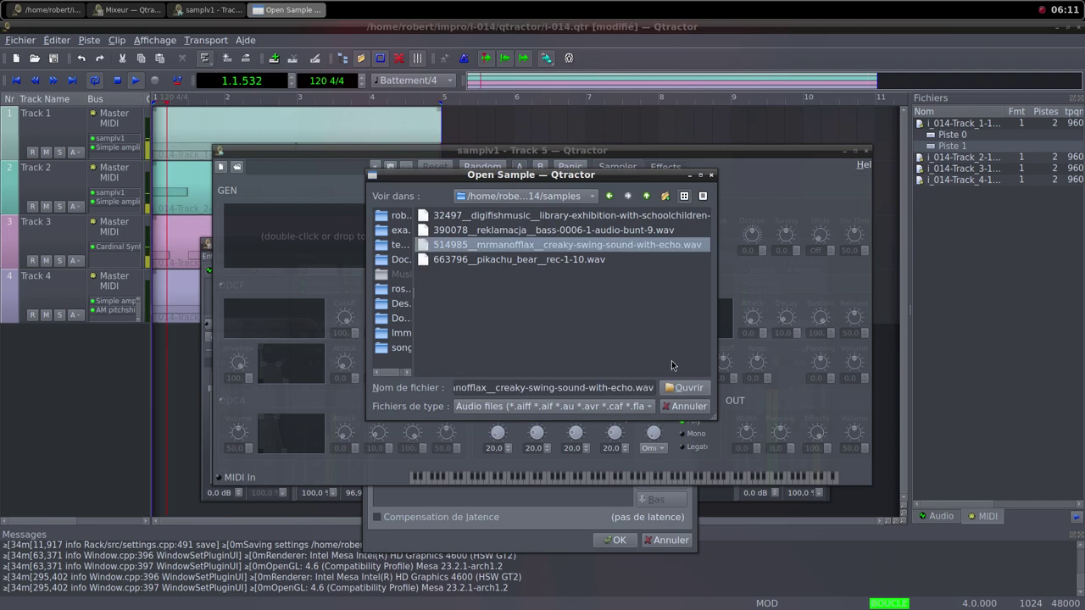
{"action": "key", "text": "Return"}
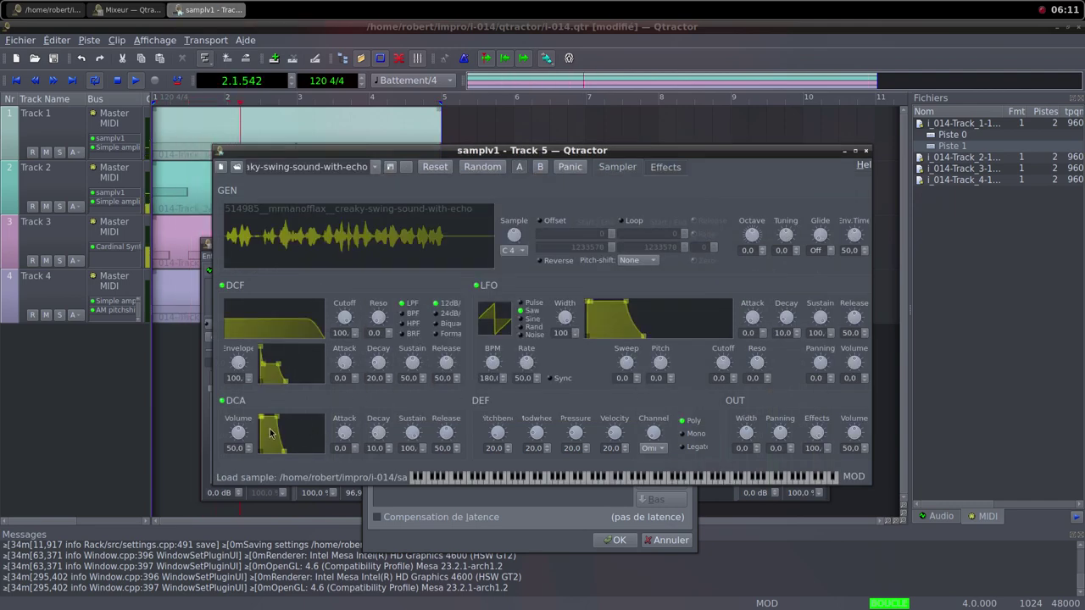
{"action": "scroll", "coordinate": [244, 436], "scroll_direction": "up", "scroll_amount": 5}
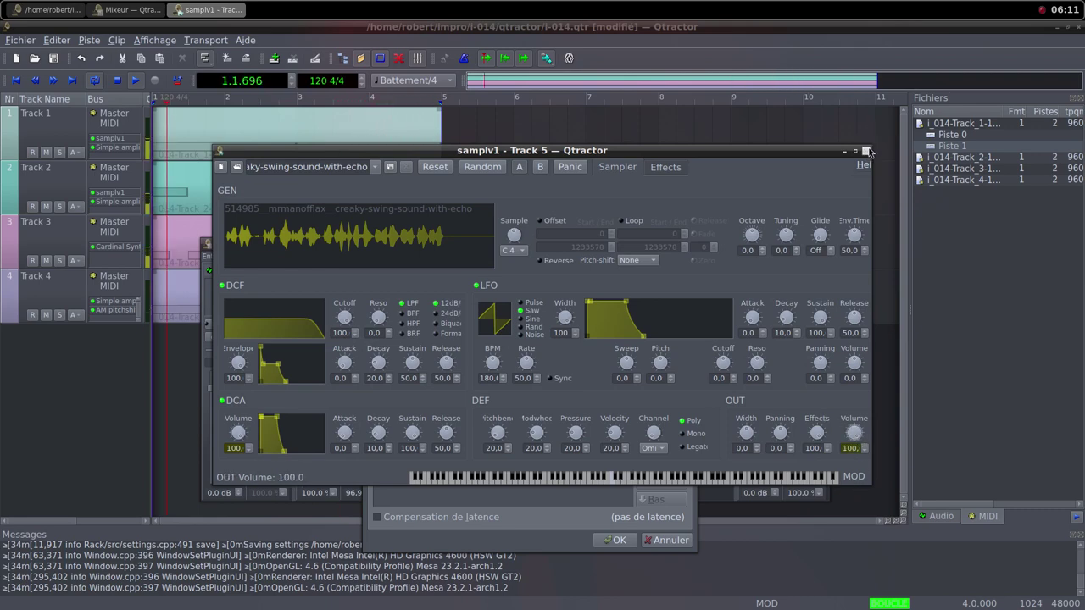
{"action": "left_click", "coordinate": [866, 151]}
Finish creating the new track with a Simple amplifier plugin and lower Track 5's mixer volume to 0%.
{"action": "left_click", "coordinate": [660, 312]}
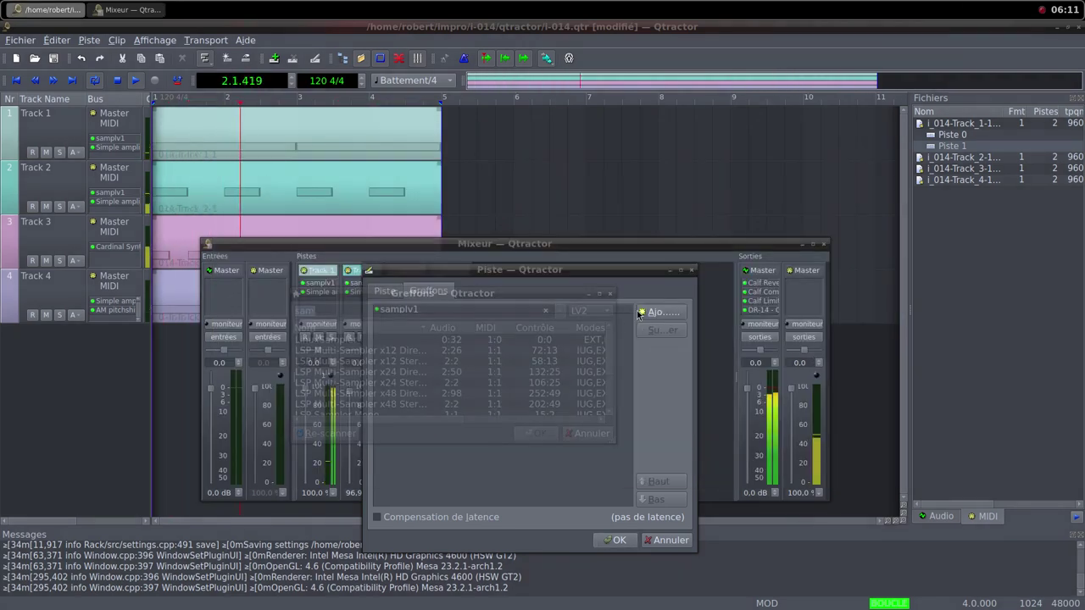
{"action": "type", "text": "sim"}
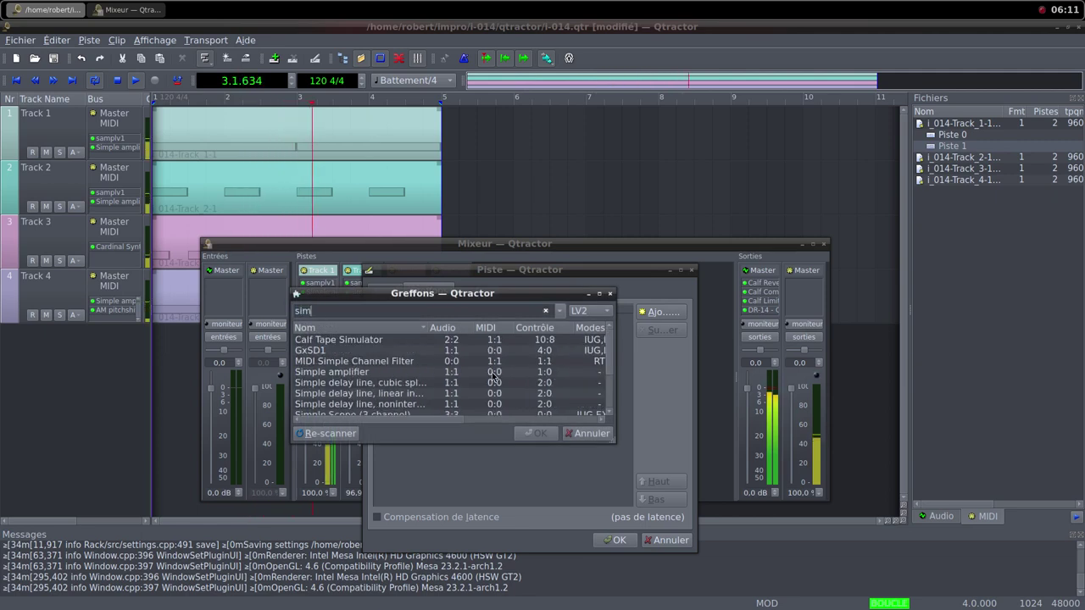
{"action": "double_click", "coordinate": [388, 373]}
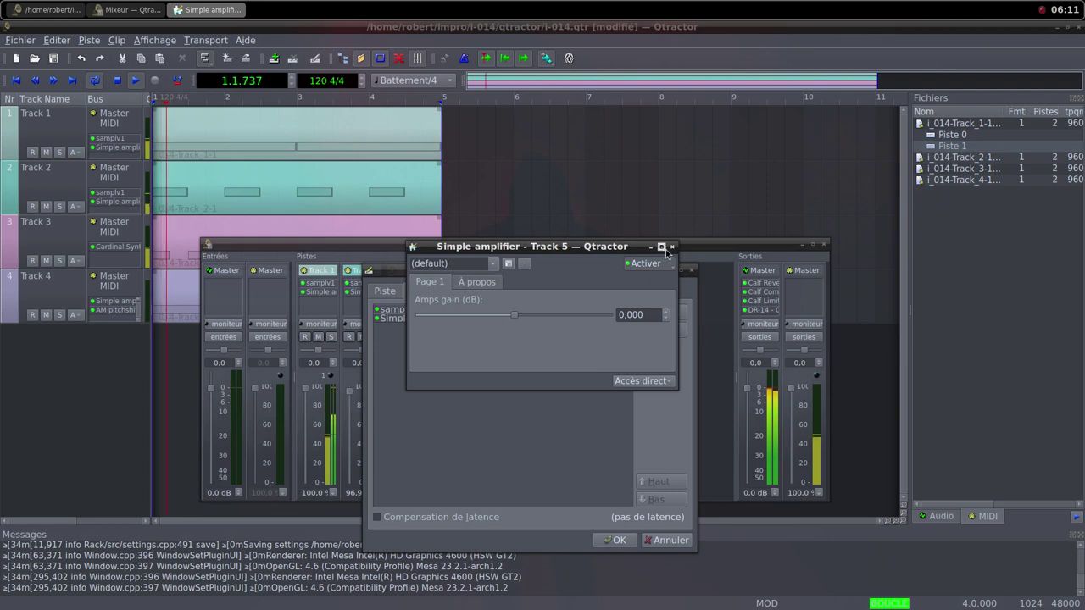
{"action": "left_click", "coordinate": [672, 247]}
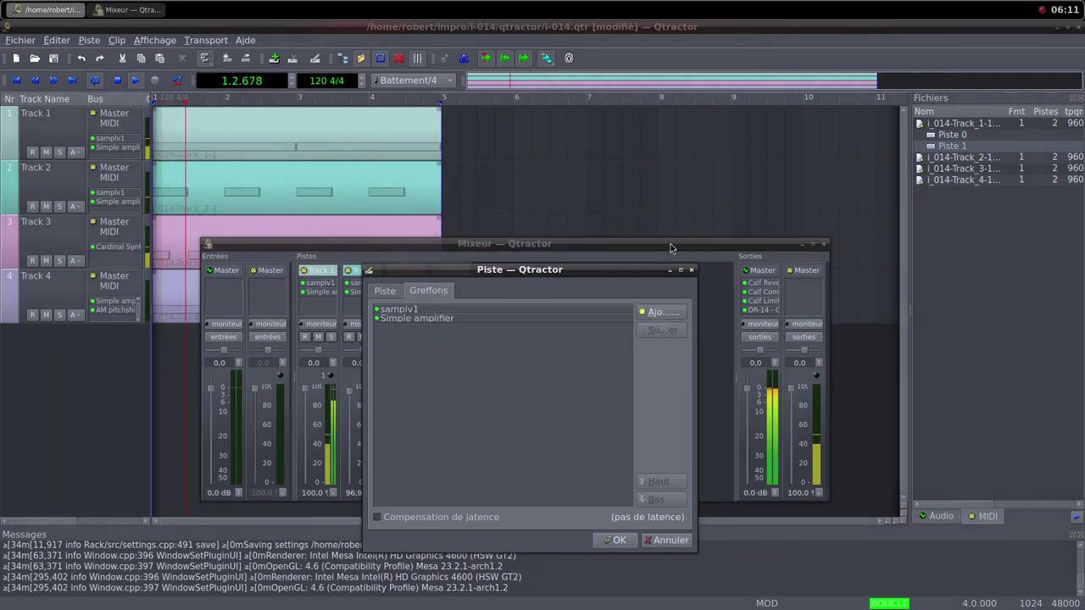
{"action": "left_click", "coordinate": [613, 540]}
{"action": "left_click_drag", "start_coordinate": [484, 388], "coordinate": [482, 494]}
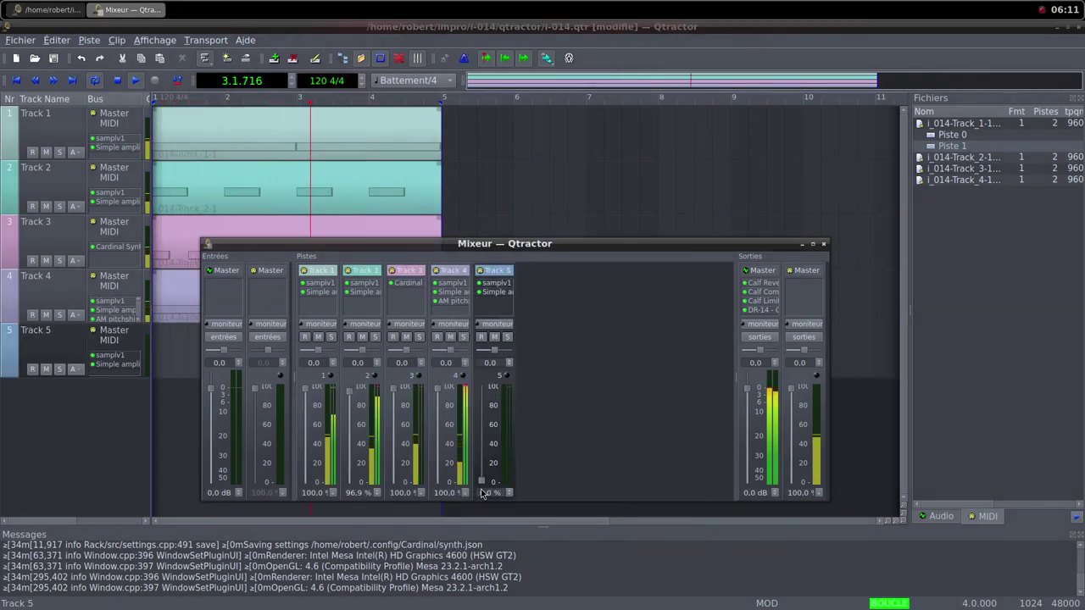
View the Creaky swing Sound with echo page on Freesound in Firefox and return to Qtractor's main window.
{"action": "middle_click", "coordinate": [449, 4]}
{"action": "left_click", "coordinate": [543, 18]}
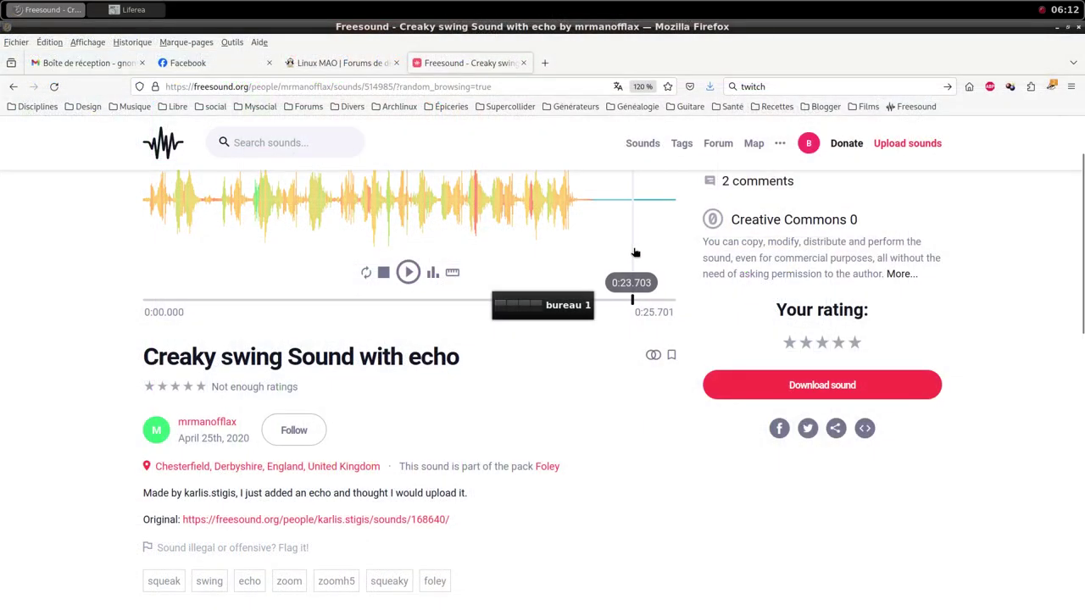
{"action": "middle_click", "coordinate": [577, 6]}
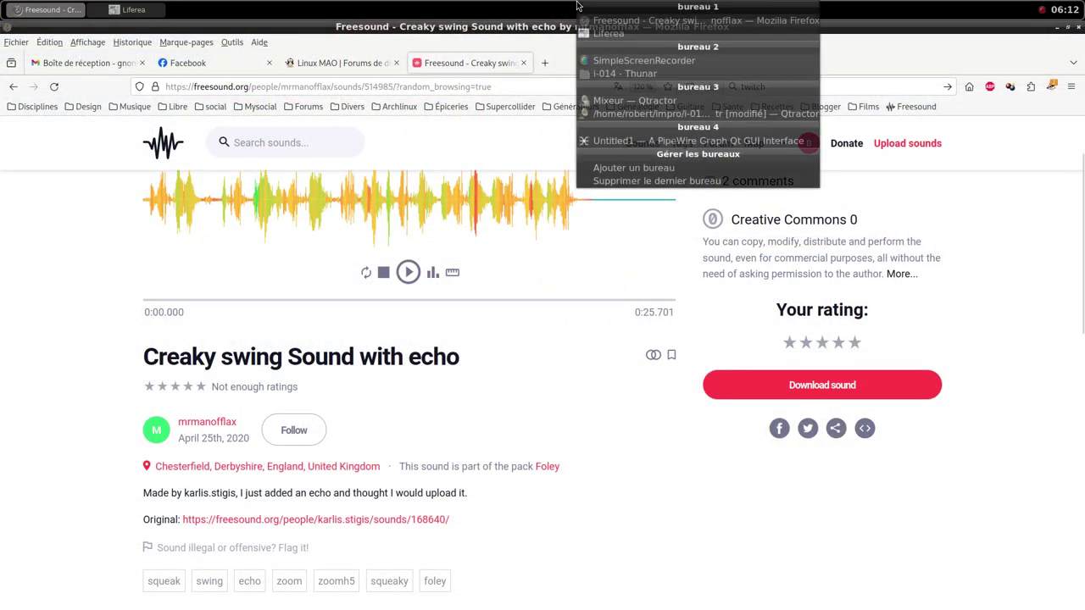
{"action": "left_click", "coordinate": [605, 20]}
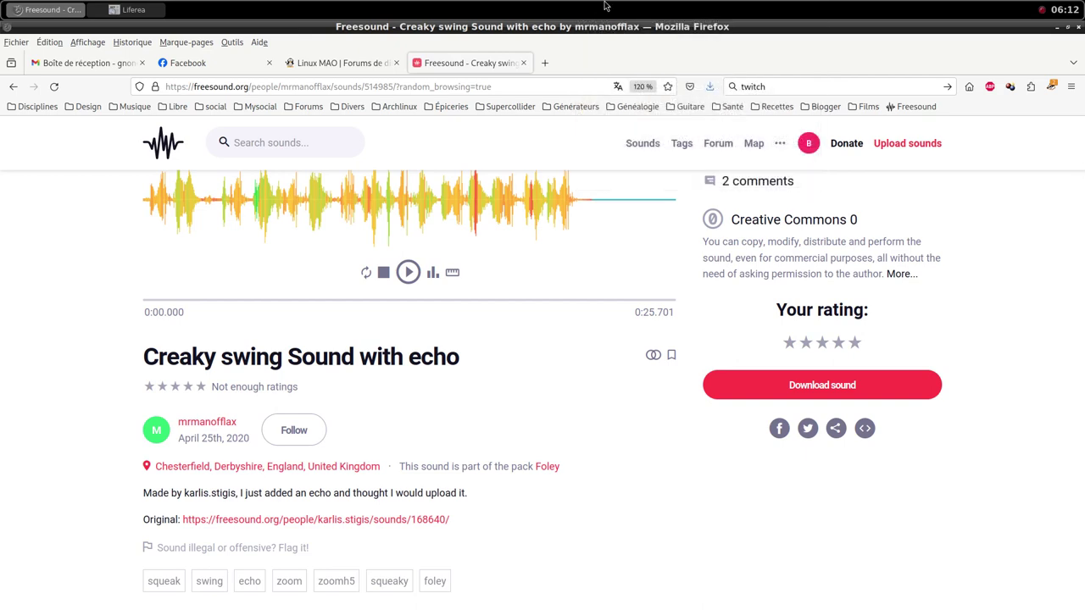
{"action": "middle_click", "coordinate": [605, 6]}
{"action": "left_click", "coordinate": [629, 100]}
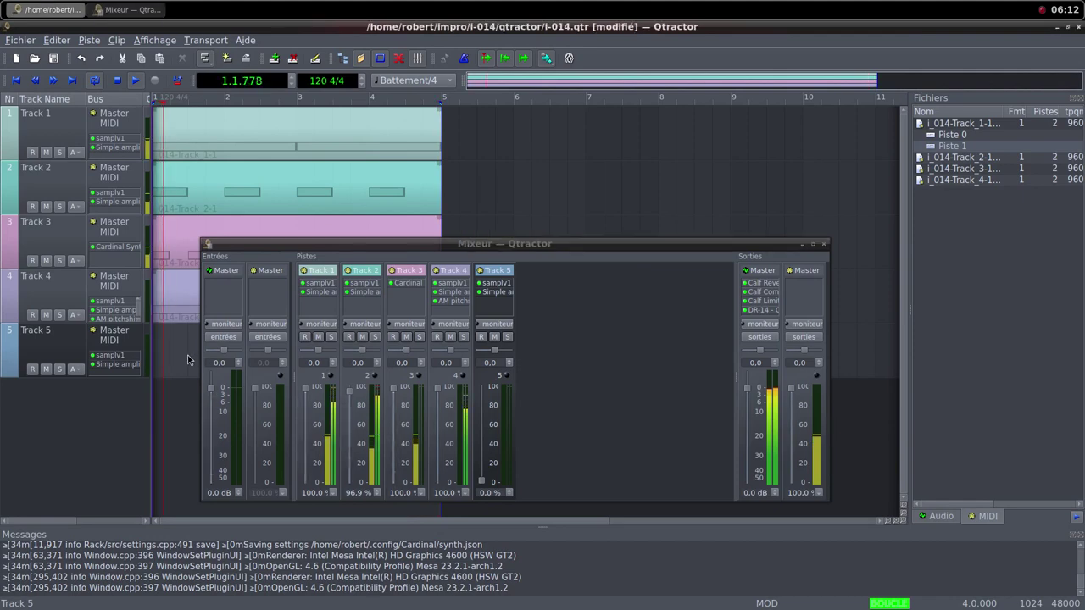
Create a new MIDI clip at the start of Track 5 containing one C4 note spanning all four bars, and close the clip editor.
{"action": "right_click", "coordinate": [192, 356]}
{"action": "mouse_move", "coordinate": [211, 566]}
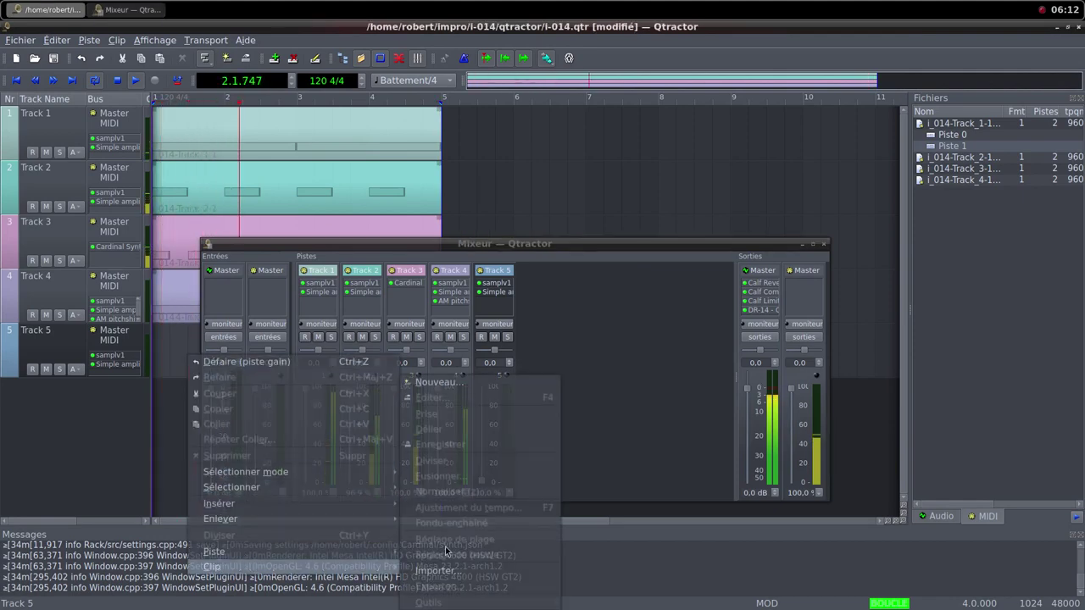
{"action": "left_click", "coordinate": [470, 386]}
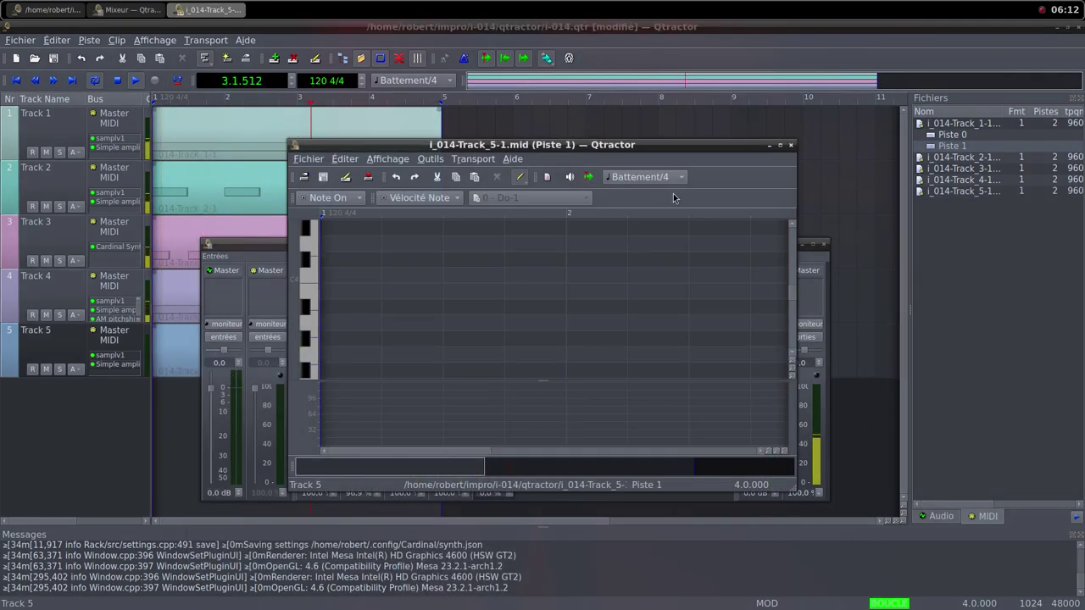
{"action": "left_click", "coordinate": [780, 146]}
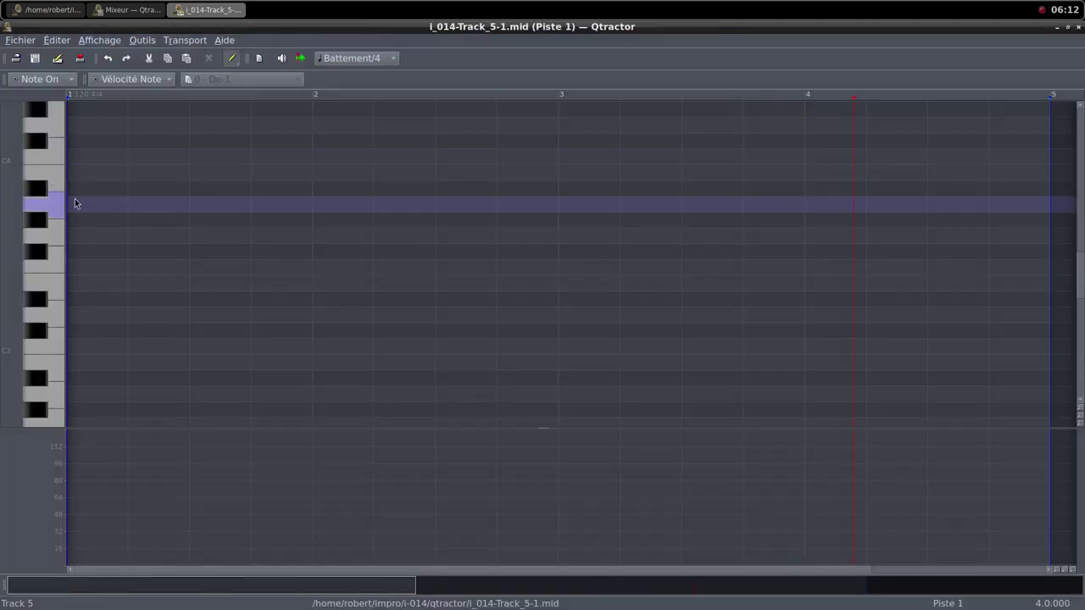
{"action": "left_click_drag", "start_coordinate": [78, 158], "coordinate": [1039, 146]}
{"action": "left_click", "coordinate": [1068, 28]}
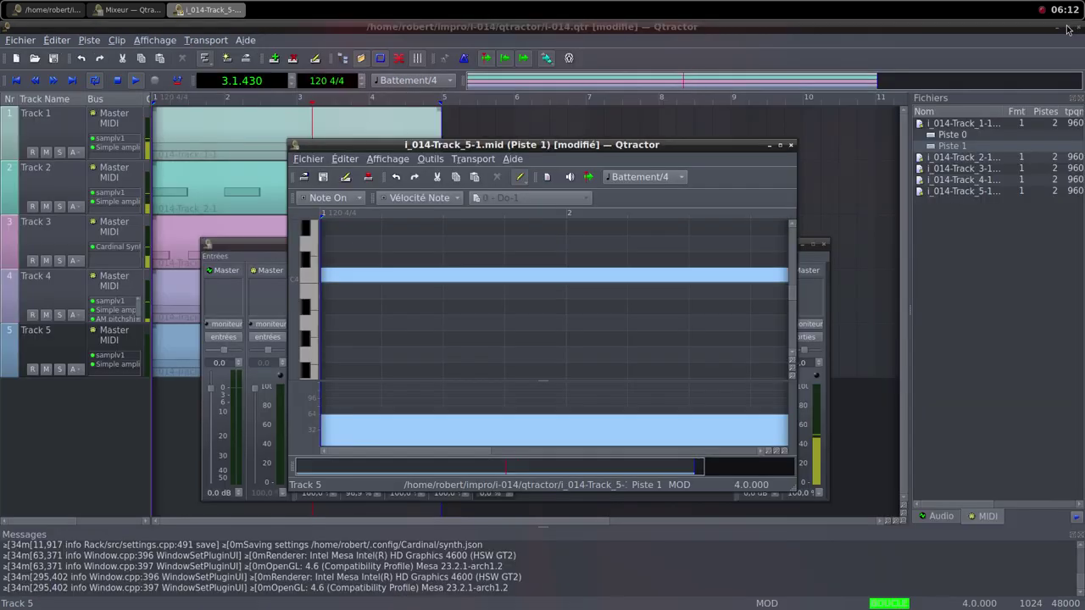
{"action": "left_click", "coordinate": [790, 147]}
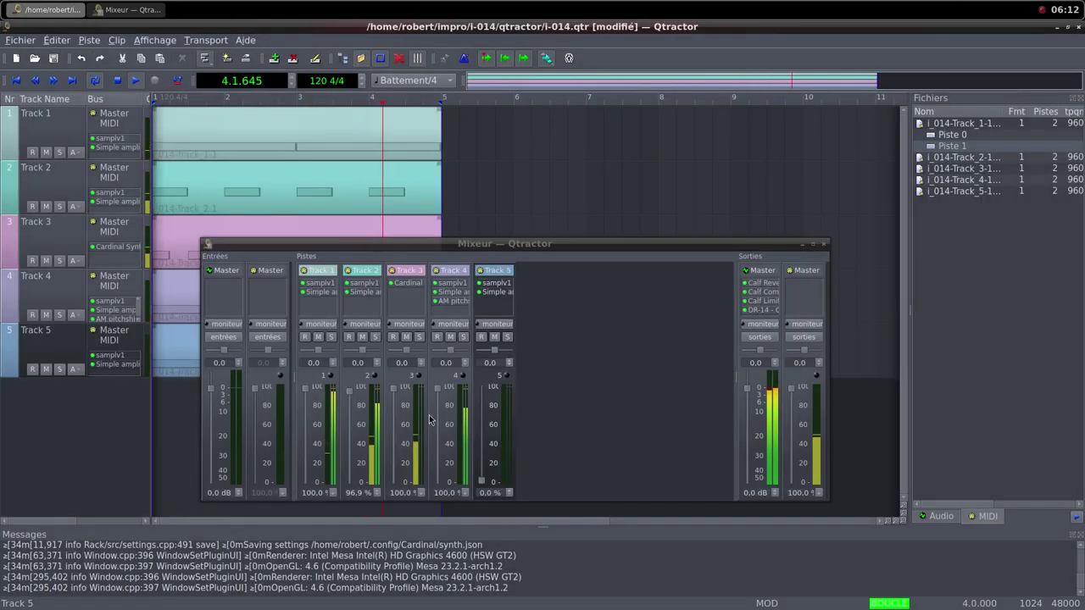
Raise the Host Audio level in Track 3's Cardinal Synth to about 2.67 dB and reposition the plugin window.
{"action": "double_click", "coordinate": [417, 302]}
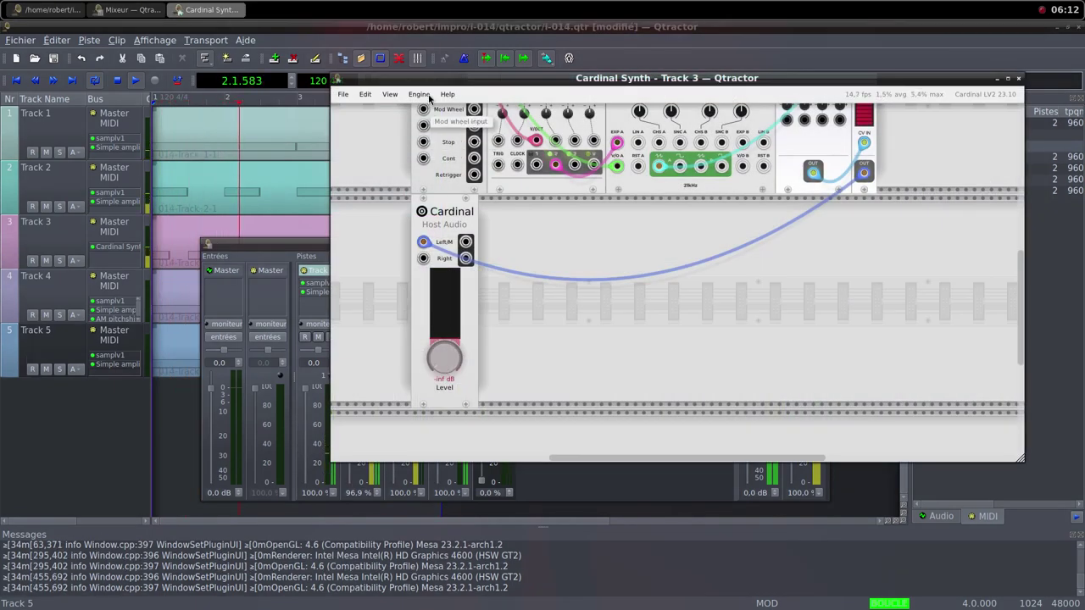
{"action": "left_click_drag", "start_coordinate": [423, 83], "coordinate": [580, 99]}
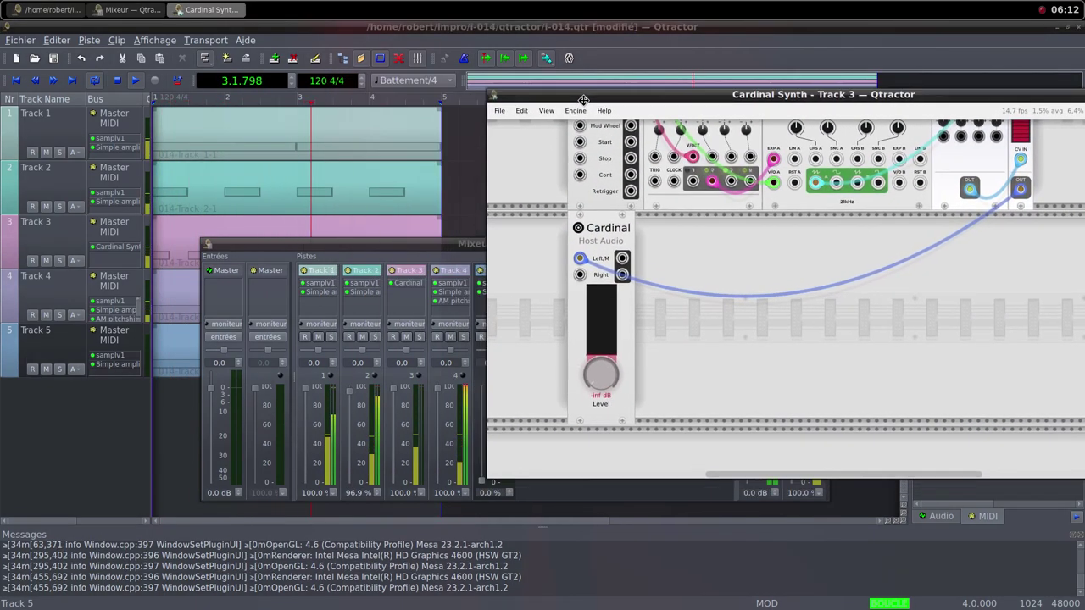
{"action": "left_click_drag", "start_coordinate": [602, 388], "coordinate": [602, 378]}
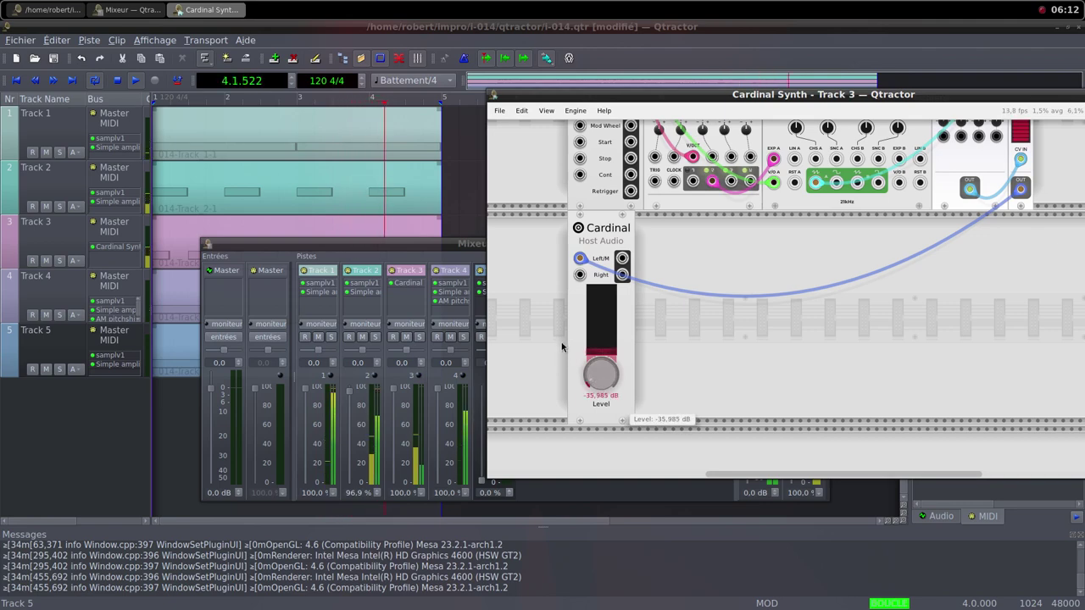
{"action": "left_click_drag", "start_coordinate": [532, 300], "coordinate": [473, 127]}
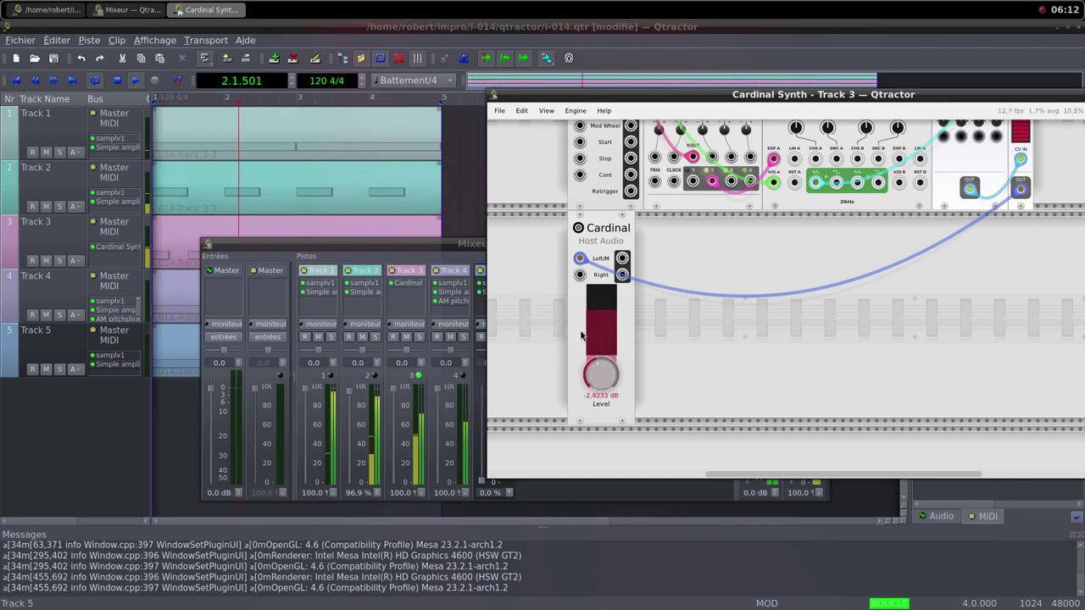
{"action": "left_click_drag", "start_coordinate": [580, 362], "coordinate": [573, 318]}
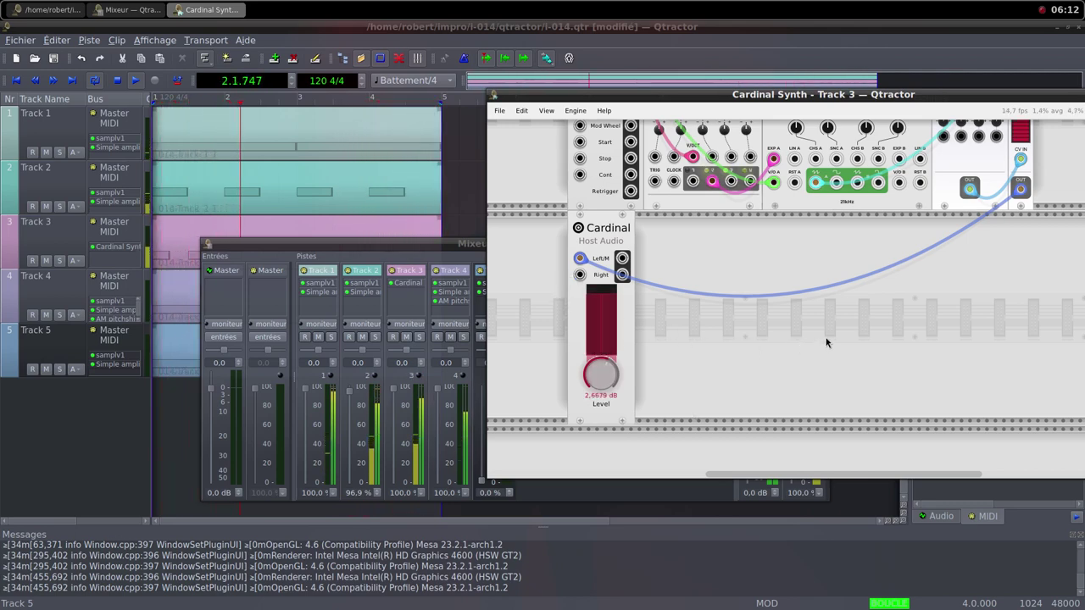
{"action": "left_click_drag", "start_coordinate": [893, 98], "coordinate": [888, 138]}
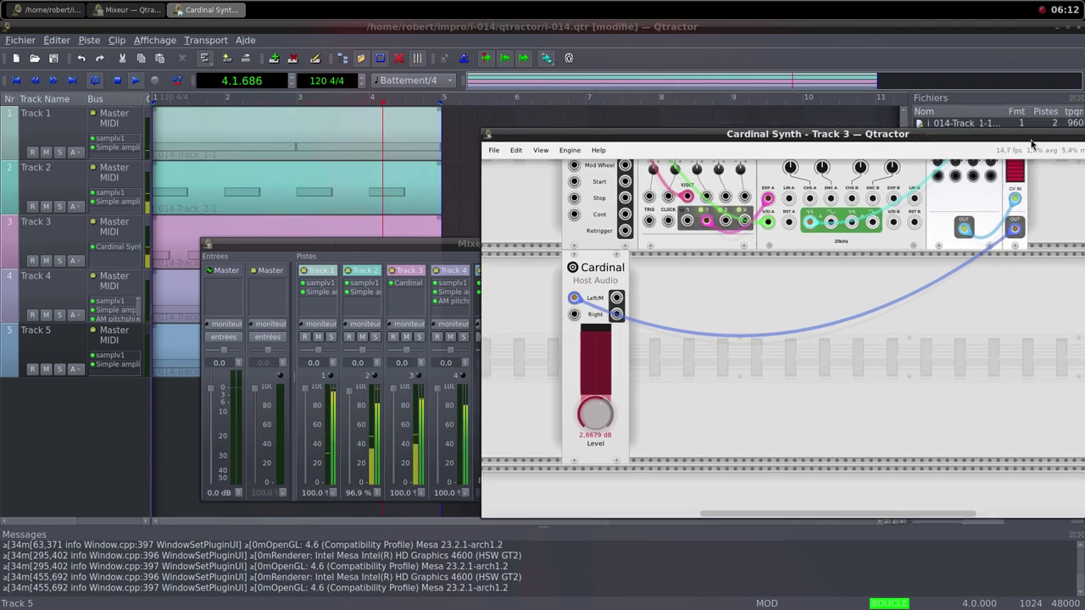
{"action": "left_click_drag", "start_coordinate": [503, 134], "coordinate": [319, 130]}
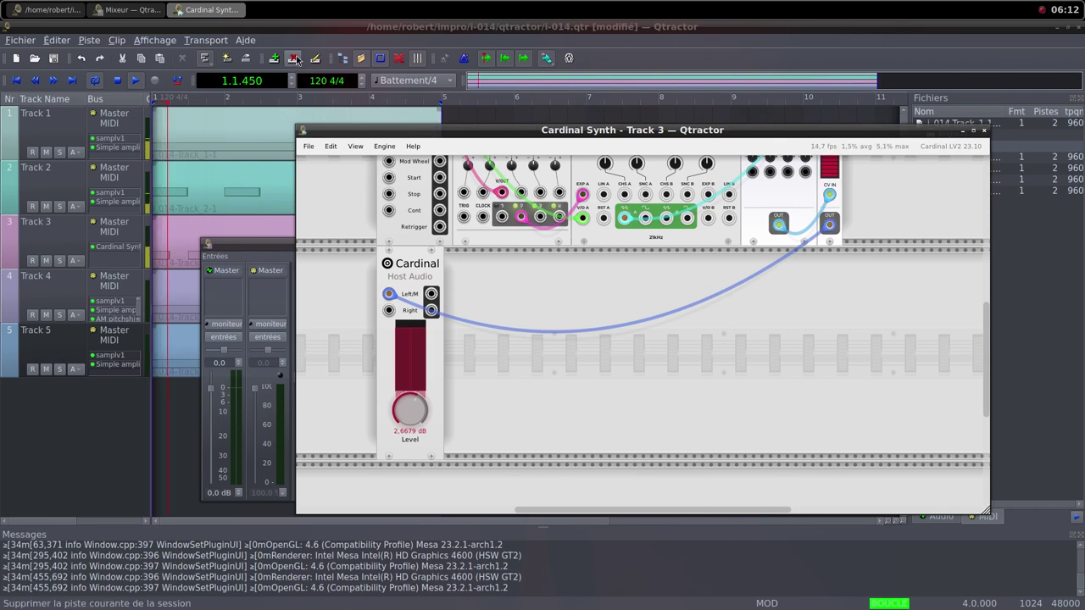
Bring the mixer back into view and raise Track 5's volume to 100%.
{"action": "left_click", "coordinate": [452, 175]}
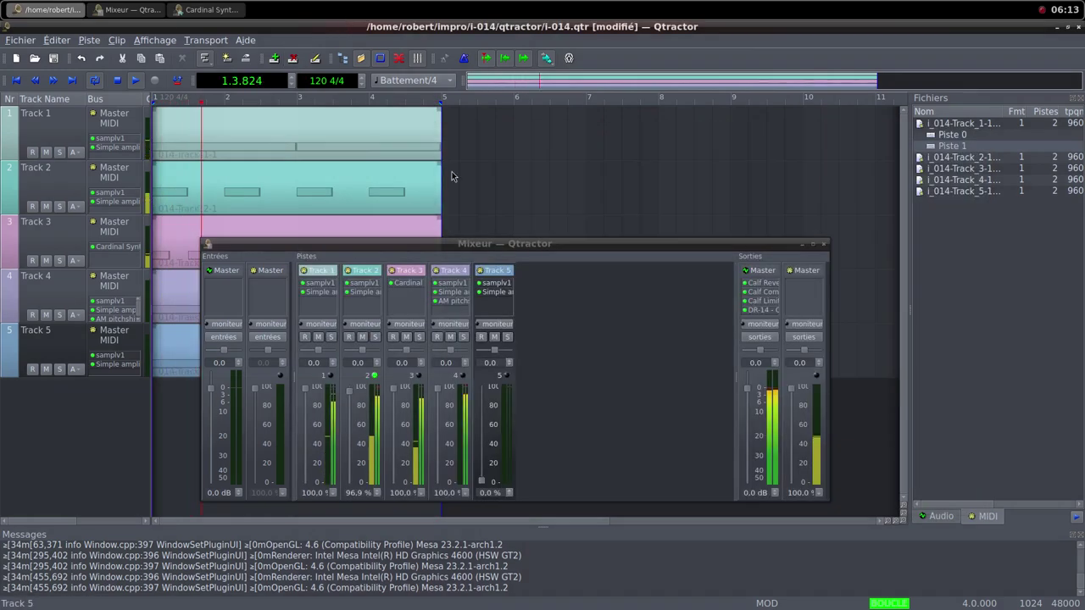
{"action": "right_click", "coordinate": [565, 322]}
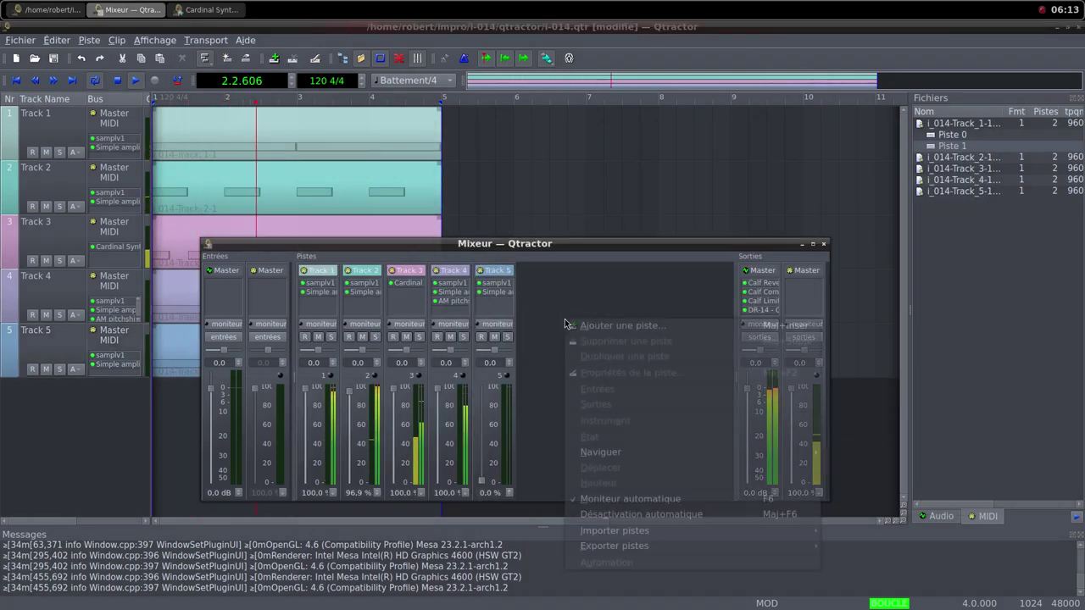
{"action": "left_click", "coordinate": [538, 371]}
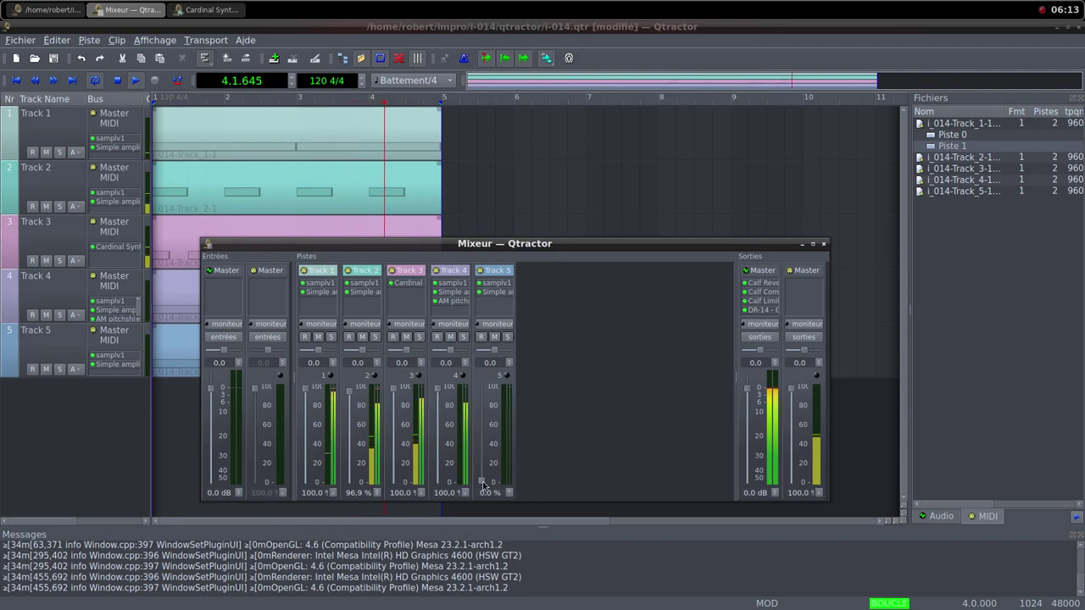
{"action": "left_click_drag", "start_coordinate": [485, 479], "coordinate": [485, 391]}
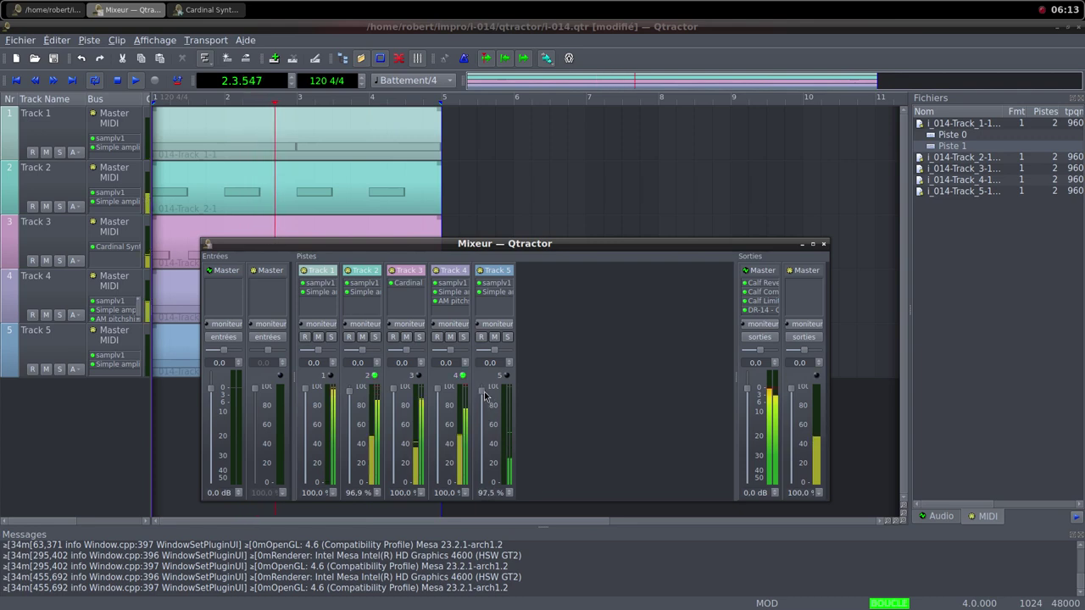
Set the gain of Track 5's Simple amplifier to about 13.09 dB and close the plugin window.
{"action": "double_click", "coordinate": [496, 292]}
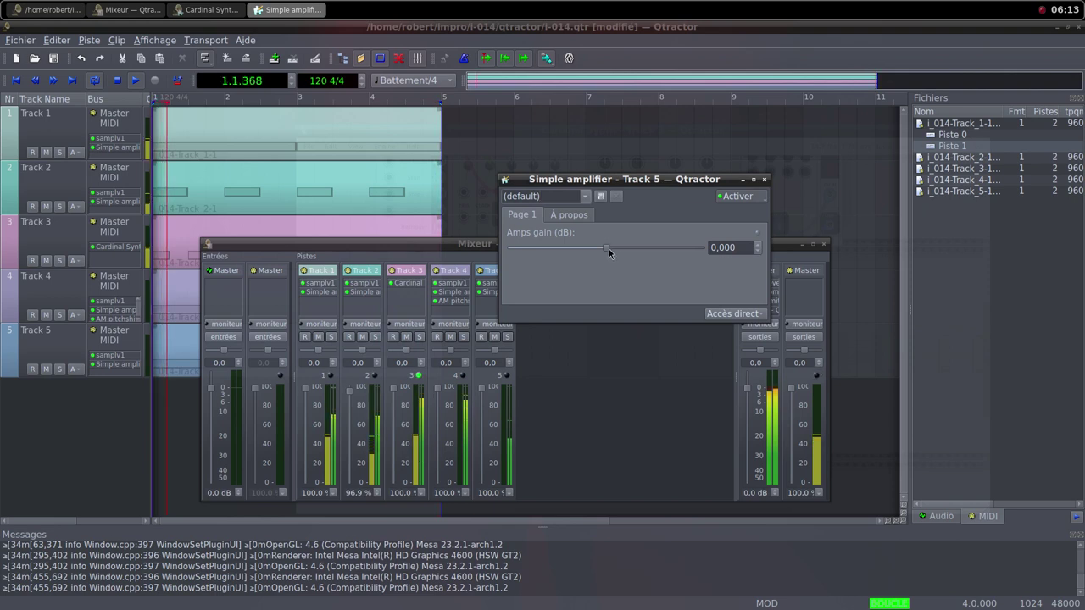
{"action": "left_click_drag", "start_coordinate": [609, 248], "coordinate": [625, 257]}
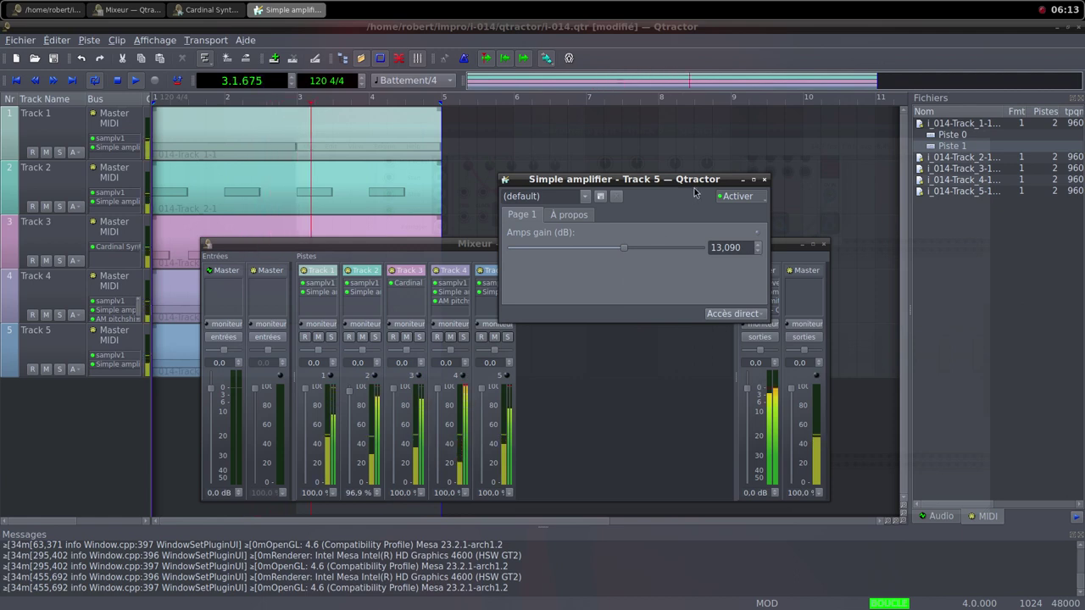
{"action": "left_click", "coordinate": [763, 179]}
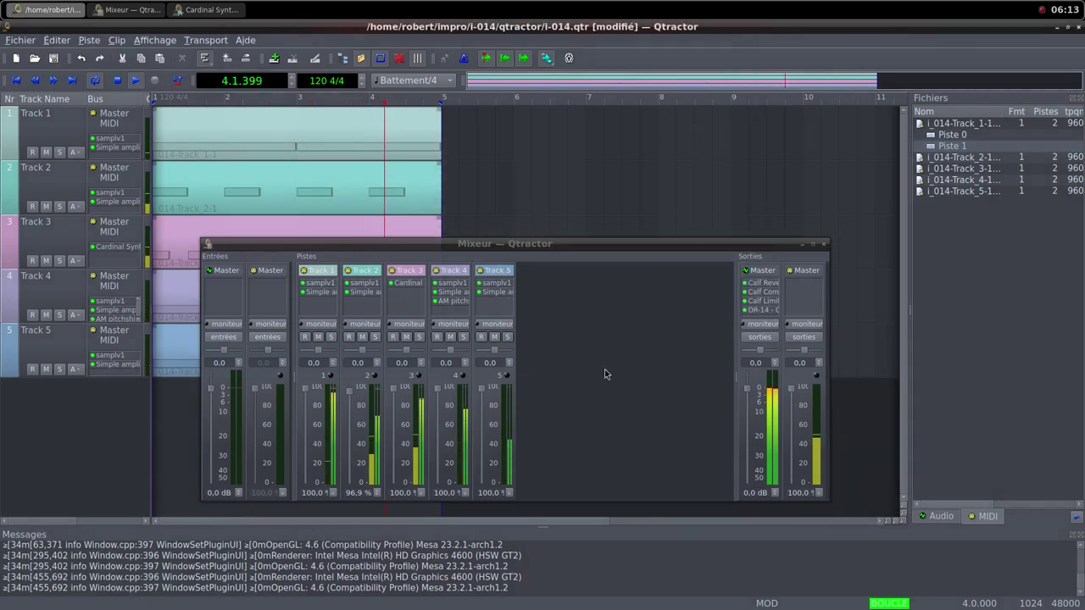
Lower the Host Audio level in Track 3's Cardinal Synth to about -2.82 dB and move its window to uncover the mixer strips.
{"action": "left_click", "coordinate": [212, 10]}
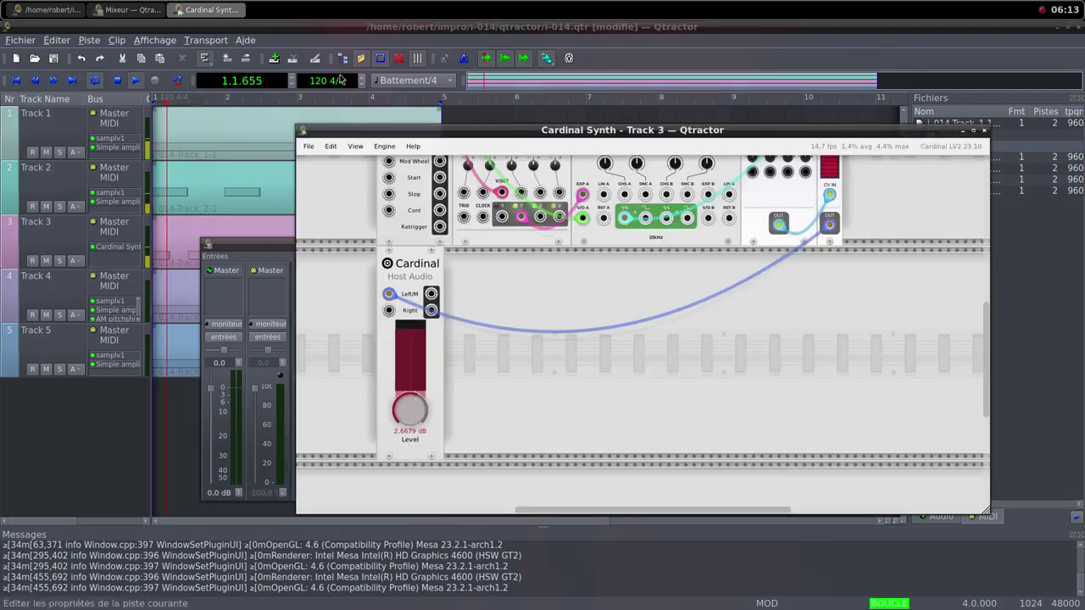
{"action": "left_click_drag", "start_coordinate": [403, 408], "coordinate": [374, 464]}
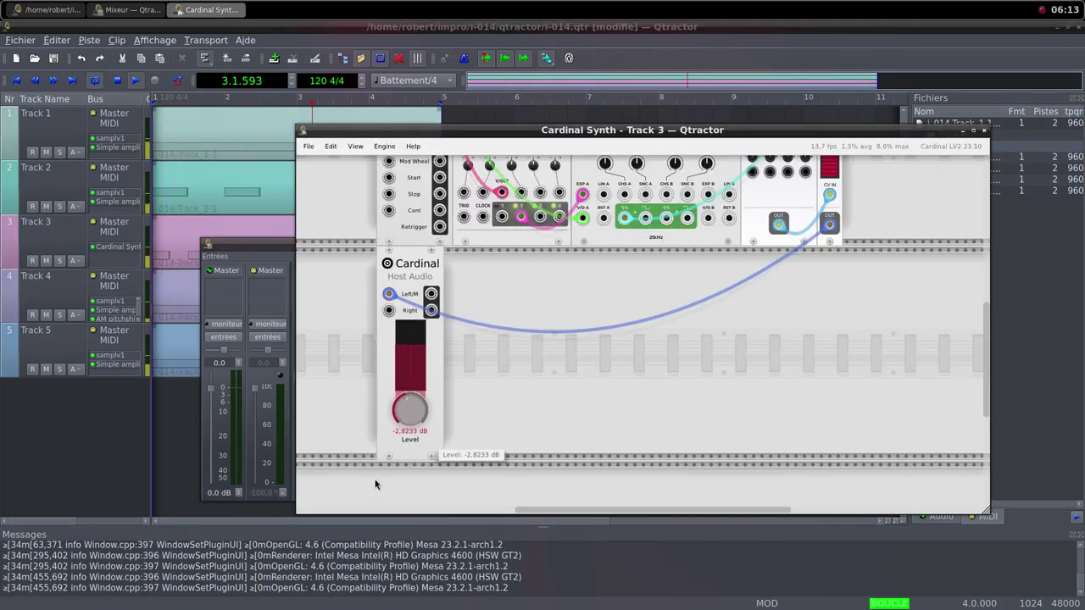
{"action": "left_click_drag", "start_coordinate": [676, 130], "coordinate": [876, 108]}
{"action": "mouse_move", "coordinate": [612, 388]}
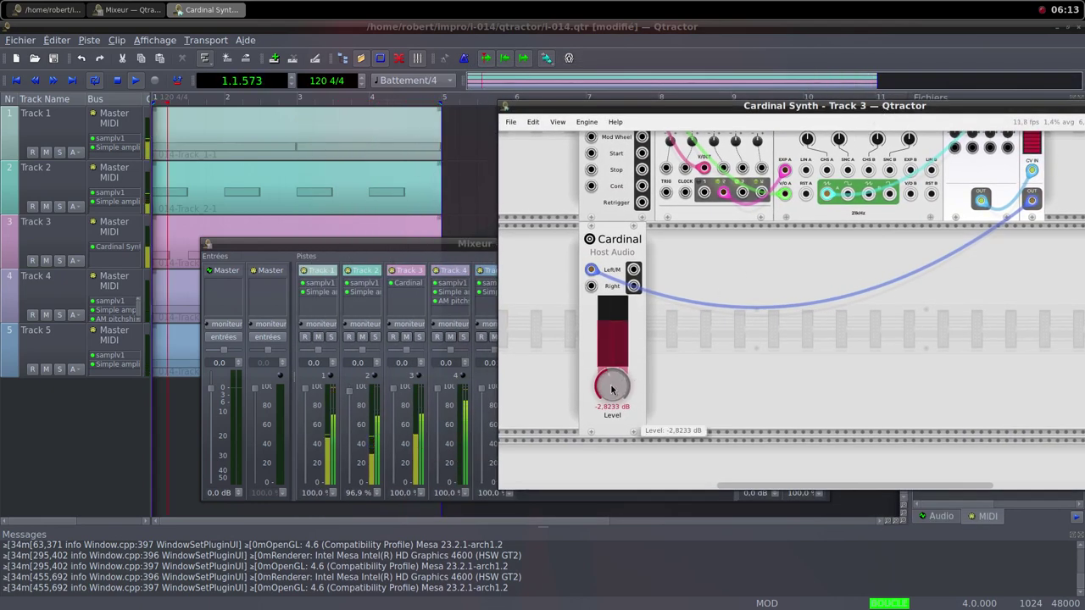
Raise the output level of Cardinal's Host Audio module on Track 3 to 2.337 dB.
{"action": "left_click_drag", "start_coordinate": [613, 388], "coordinate": [582, 307]}
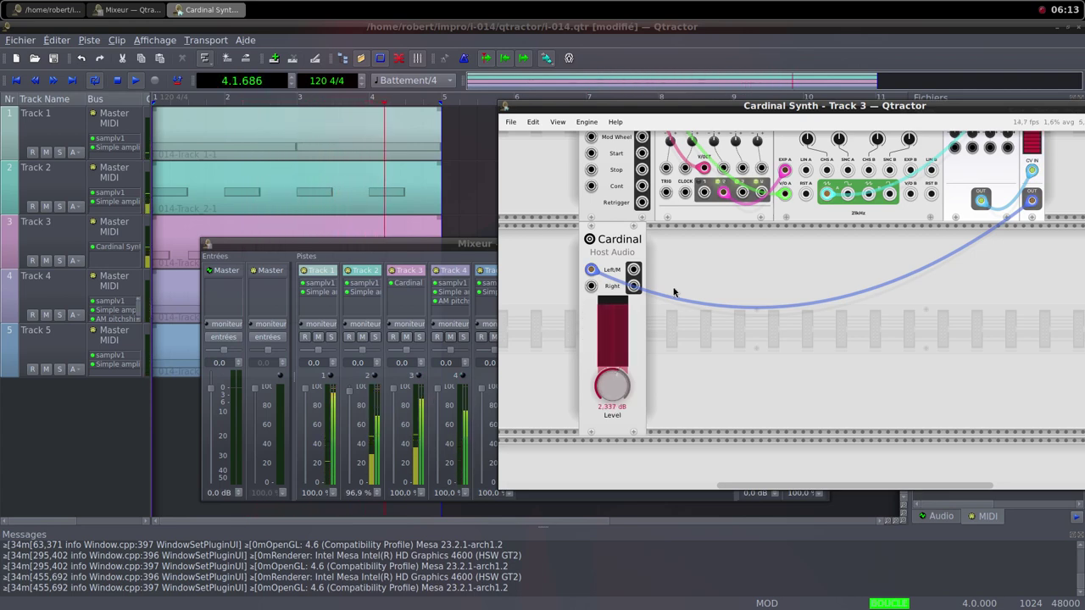
{"action": "scroll", "coordinate": [674, 293], "scroll_direction": "up", "scroll_amount": 5}
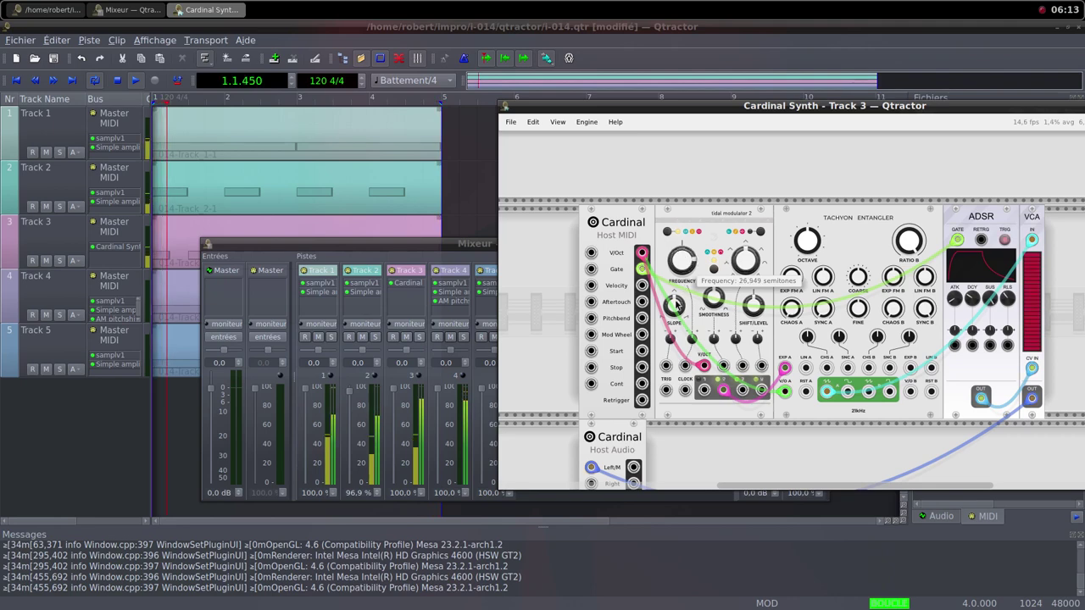
{"action": "left_click_drag", "start_coordinate": [674, 305], "coordinate": [648, 433]}
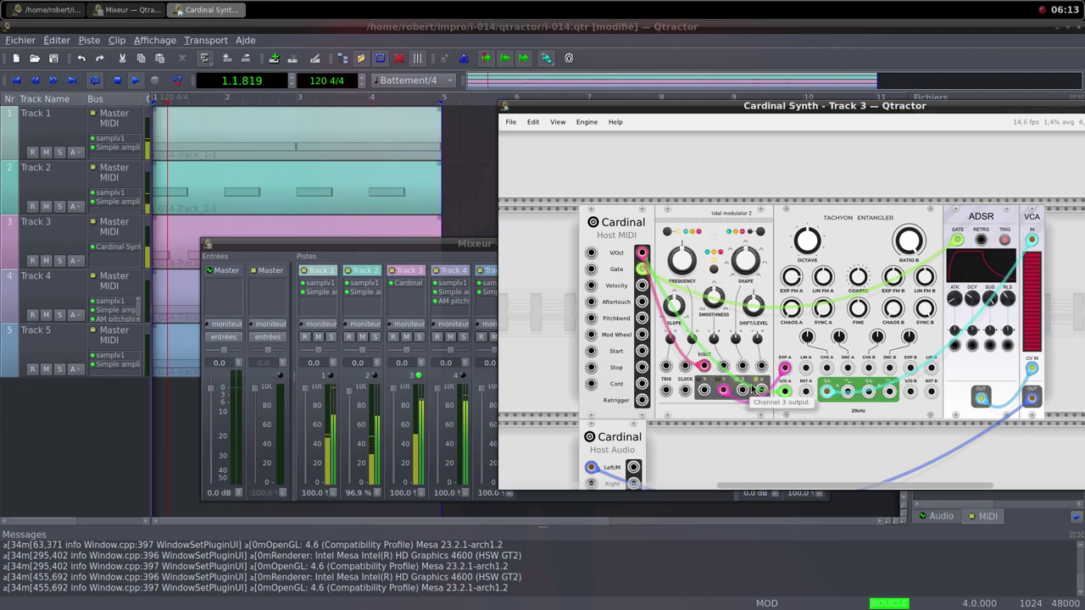
Turn Cardinal's Host Audio level down to -inf dB and lower Track 2's volume in the mixer to 0 %.
{"action": "left_click_drag", "start_coordinate": [1023, 103], "coordinate": [1072, 53]}
{"action": "scroll", "coordinate": [760, 383], "scroll_direction": "down", "scroll_amount": 5}
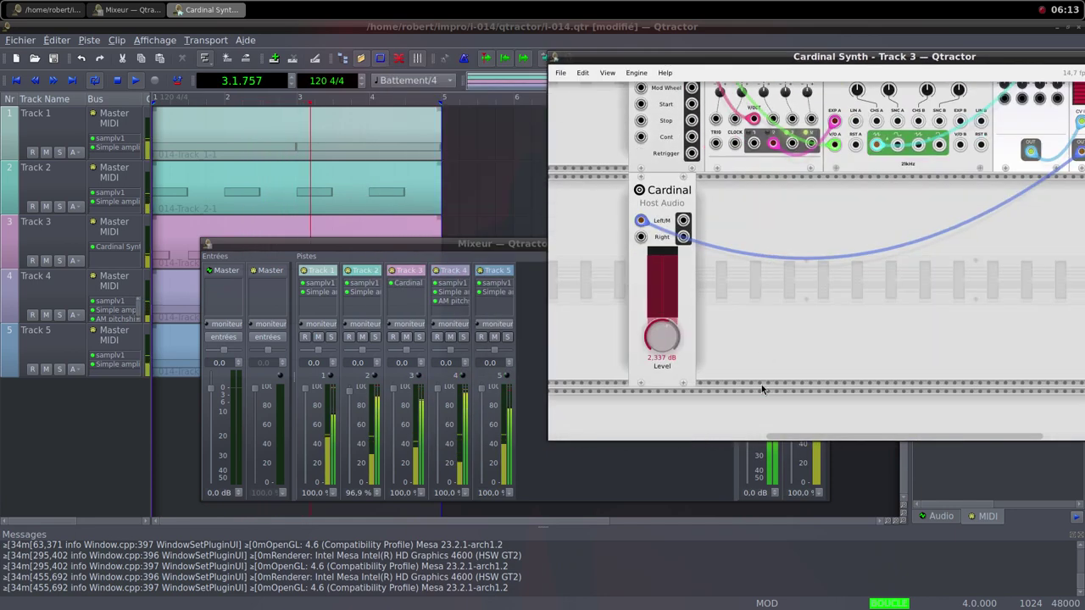
{"action": "left_click_drag", "start_coordinate": [662, 336], "coordinate": [661, 373]}
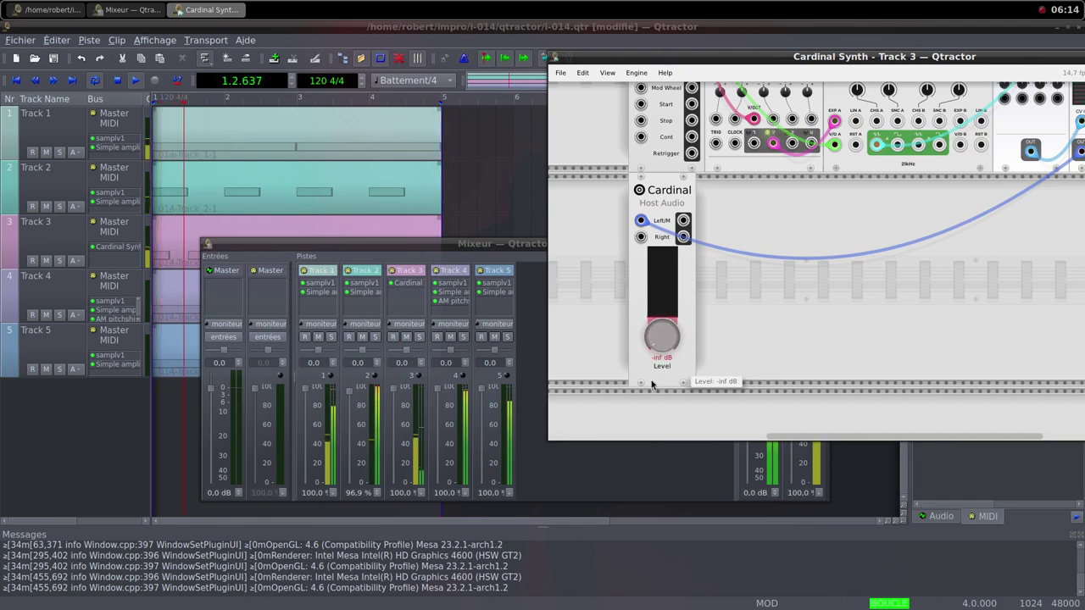
{"action": "left_click", "coordinate": [354, 395]}
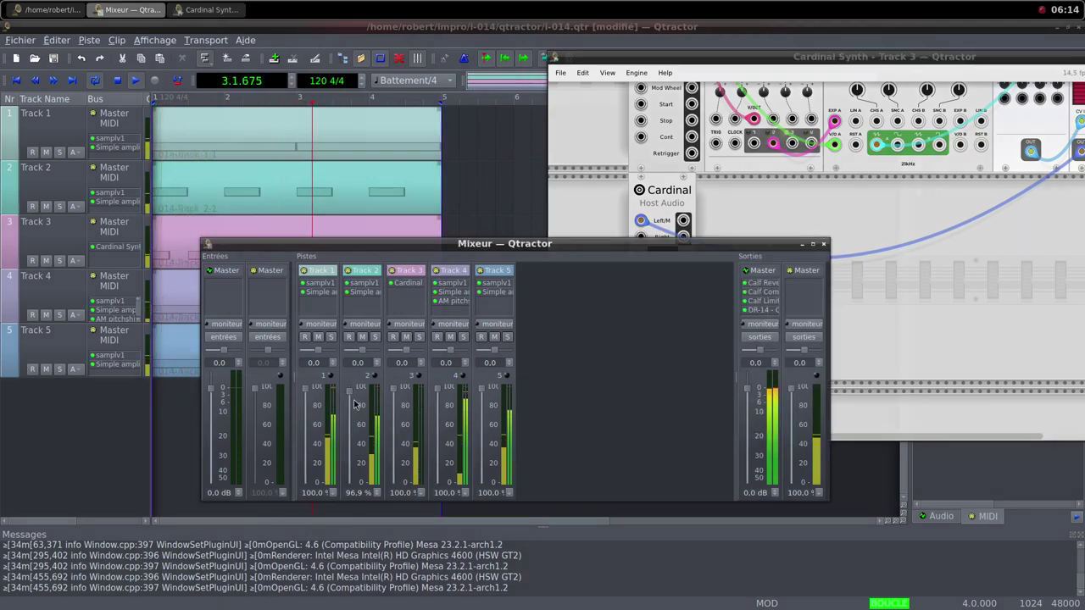
{"action": "left_click_drag", "start_coordinate": [355, 404], "coordinate": [355, 485]}
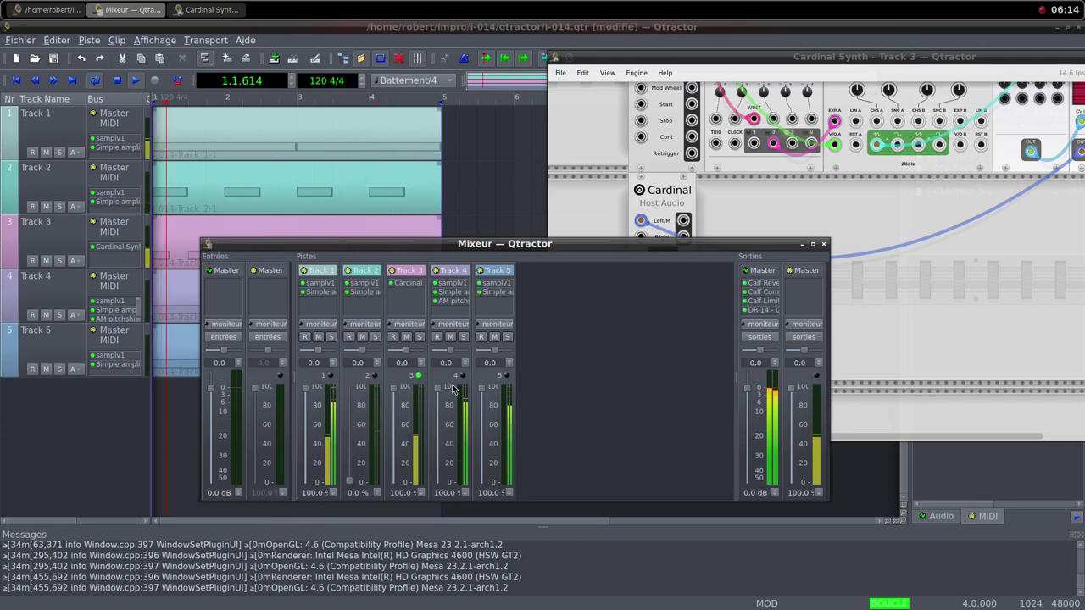
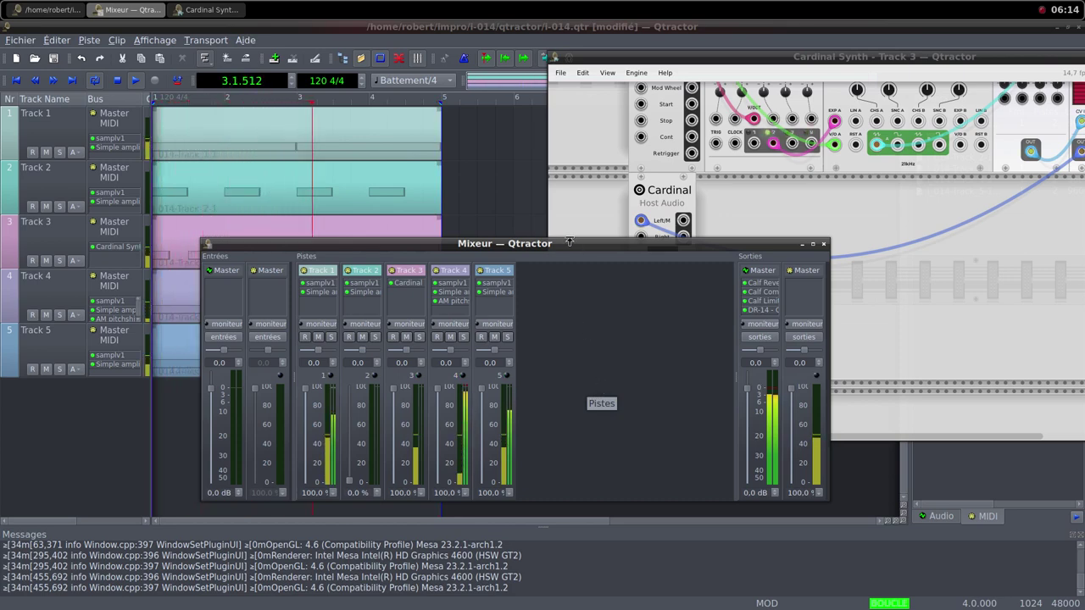
Switch to Firefox on desktop 1 and load another random sound on Freesound.
{"action": "middle_click", "coordinate": [522, 6]}
{"action": "left_click", "coordinate": [538, 18]}
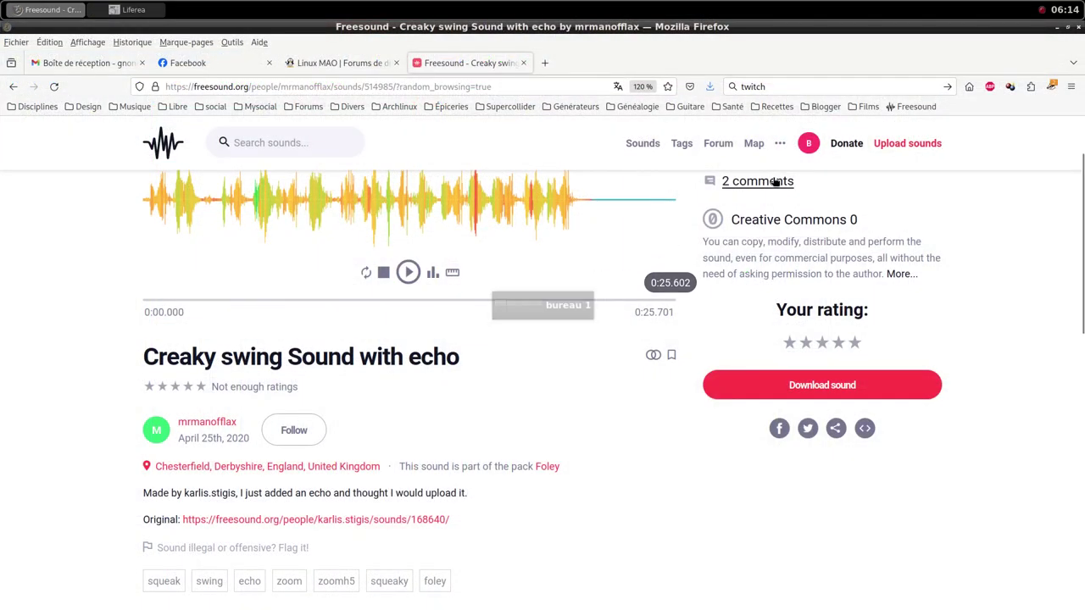
{"action": "left_click", "coordinate": [803, 211]}
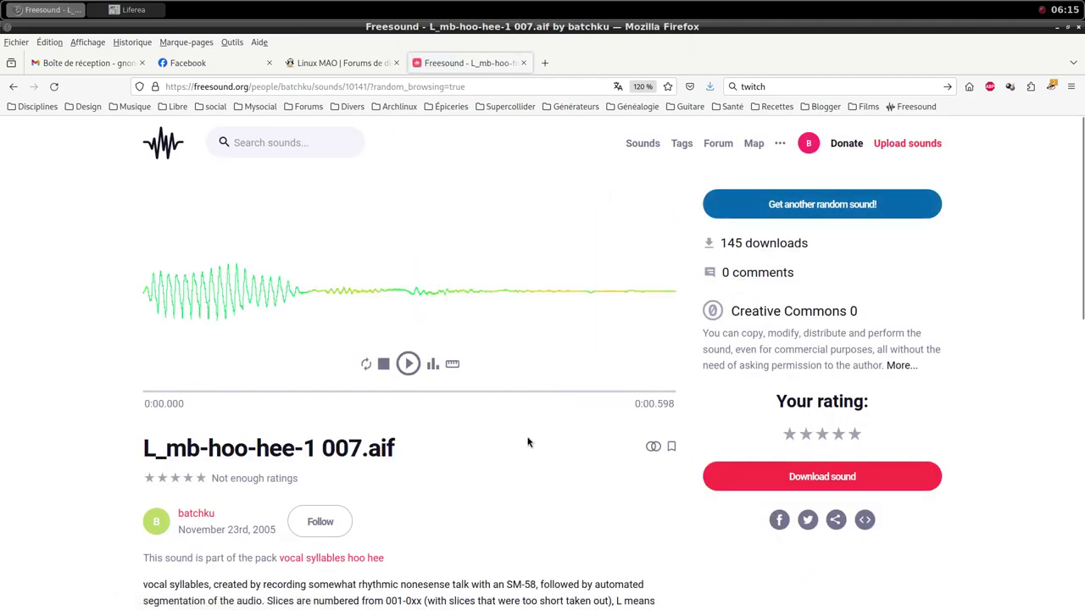
Download the sound L_mb-hoo-hee-1 007.aif into the i-014/samples folder under its suggested file name.
{"action": "scroll", "coordinate": [528, 442], "scroll_direction": "down", "scroll_amount": 3}
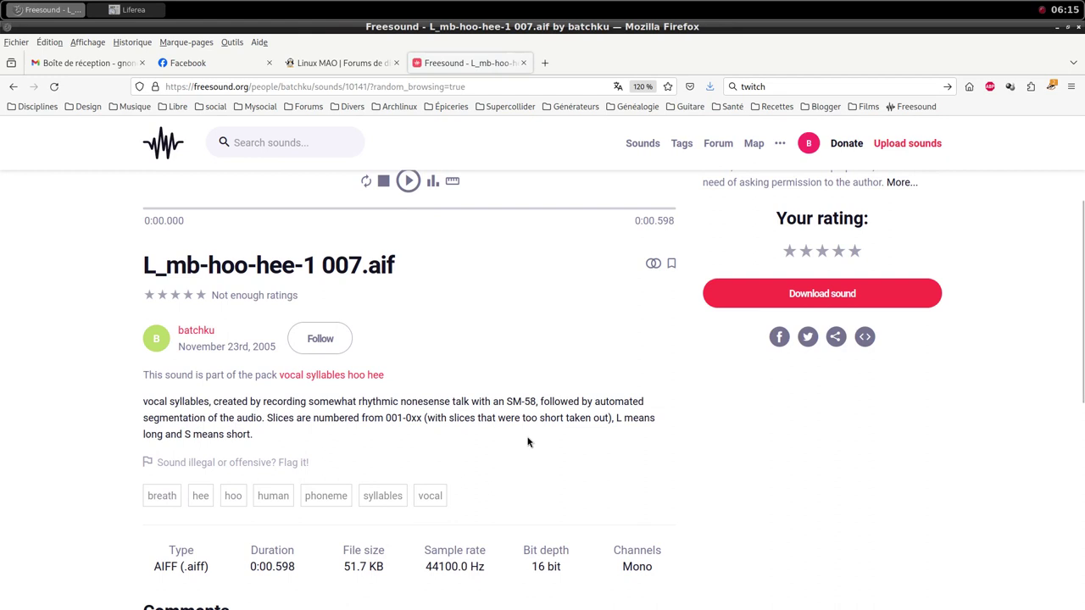
{"action": "scroll", "coordinate": [527, 442], "scroll_direction": "down", "scroll_amount": 1}
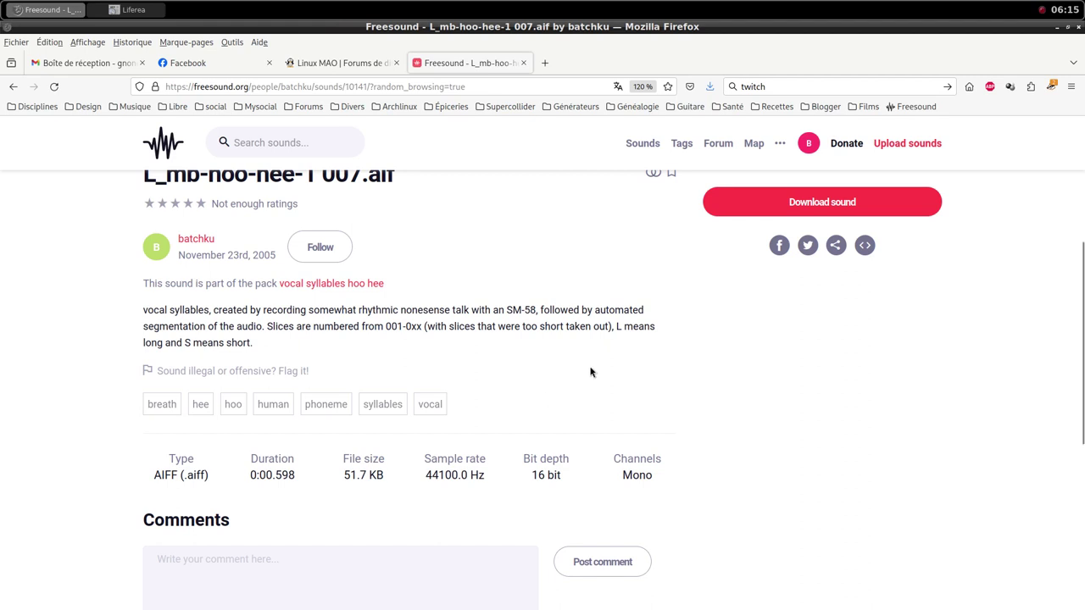
{"action": "scroll", "coordinate": [591, 373], "scroll_direction": "up", "scroll_amount": 1}
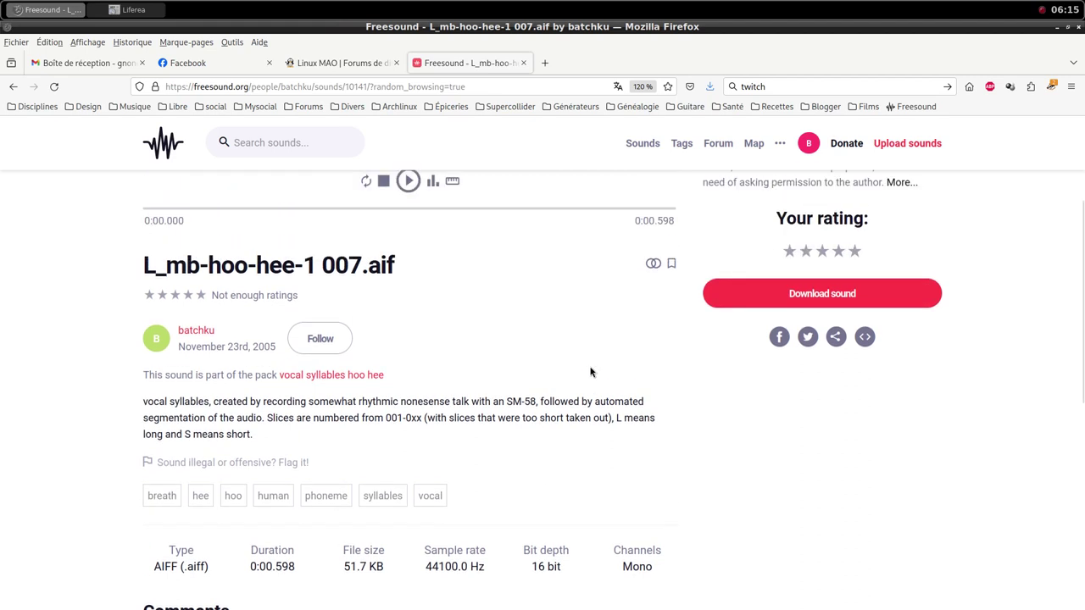
{"action": "scroll", "coordinate": [691, 362], "scroll_direction": "up", "scroll_amount": 1}
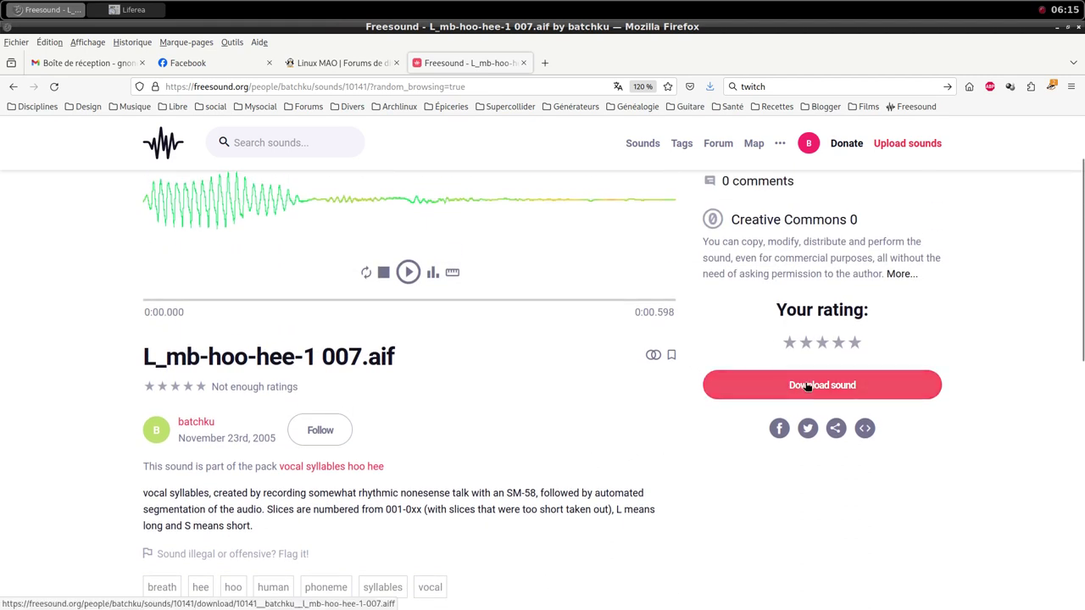
{"action": "left_click", "coordinate": [807, 387]}
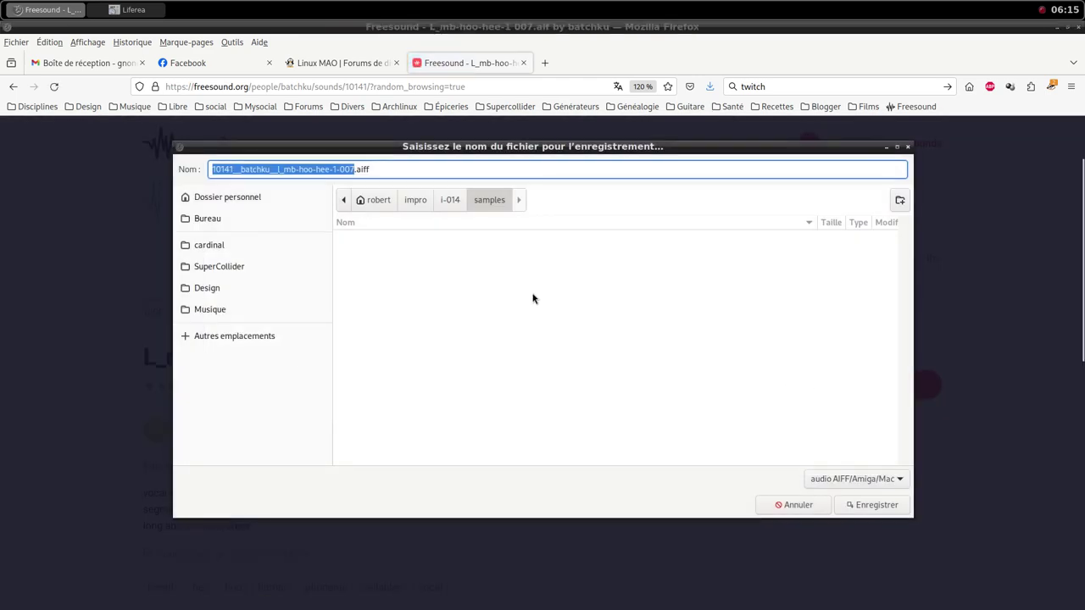
{"action": "left_click", "coordinate": [866, 505]}
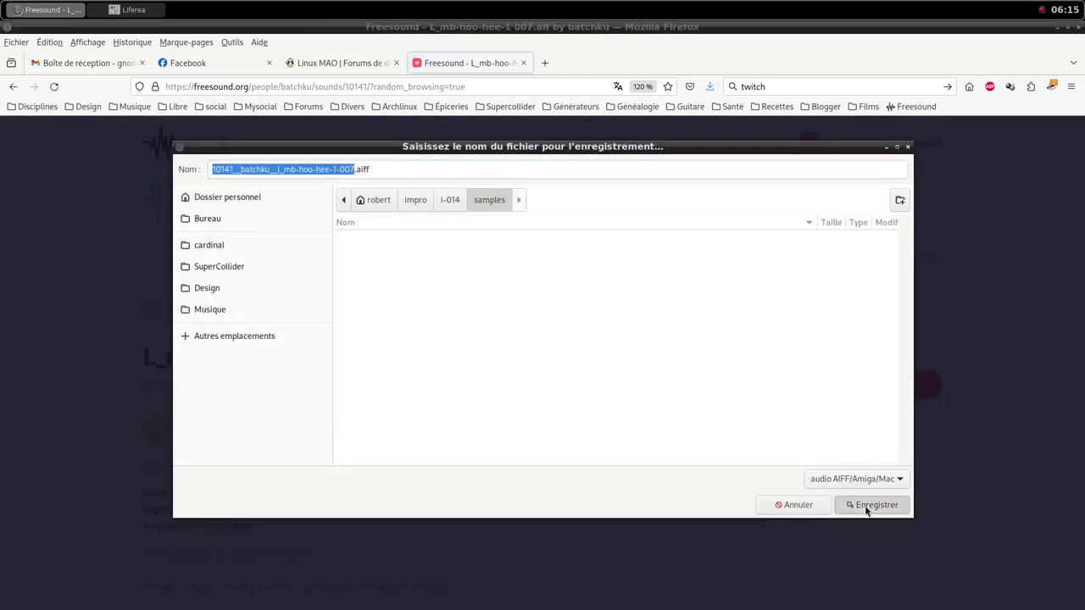
{"action": "left_click", "coordinate": [863, 271]}
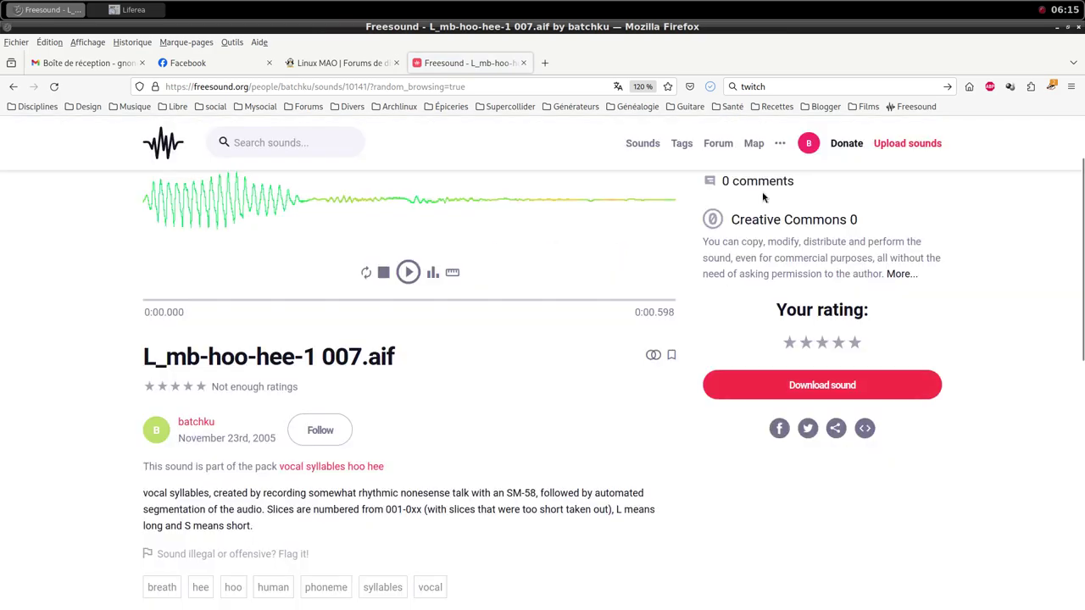
Switch back to Qtractor on desktop 3 and set up a new track named Track 6 with type MIDI.
{"action": "middle_click", "coordinate": [537, 6]}
{"action": "left_click", "coordinate": [567, 101]}
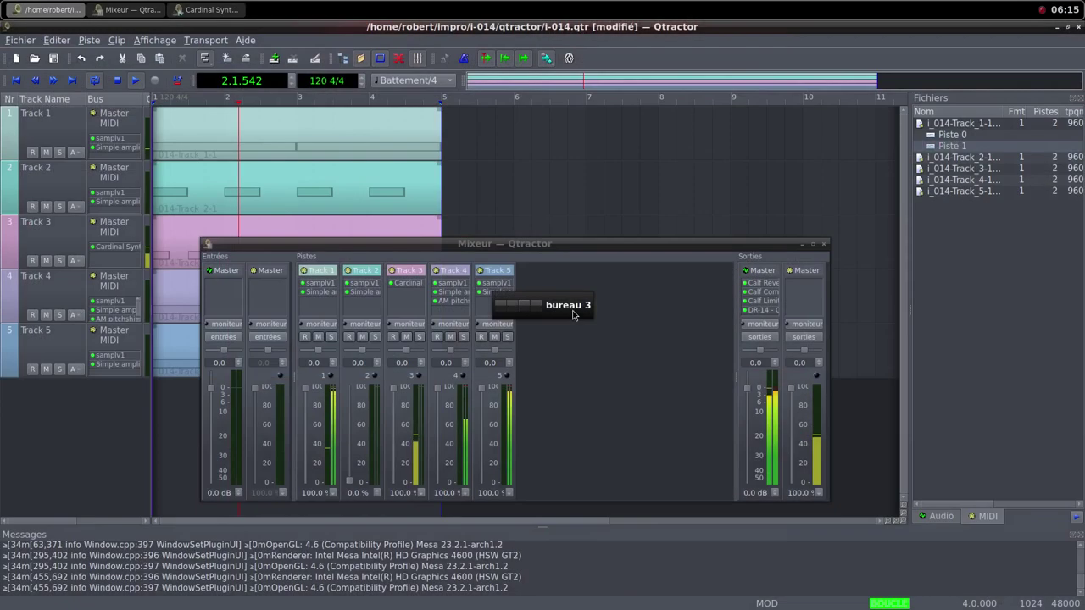
{"action": "right_click", "coordinate": [560, 330]}
{"action": "left_click", "coordinate": [564, 395]}
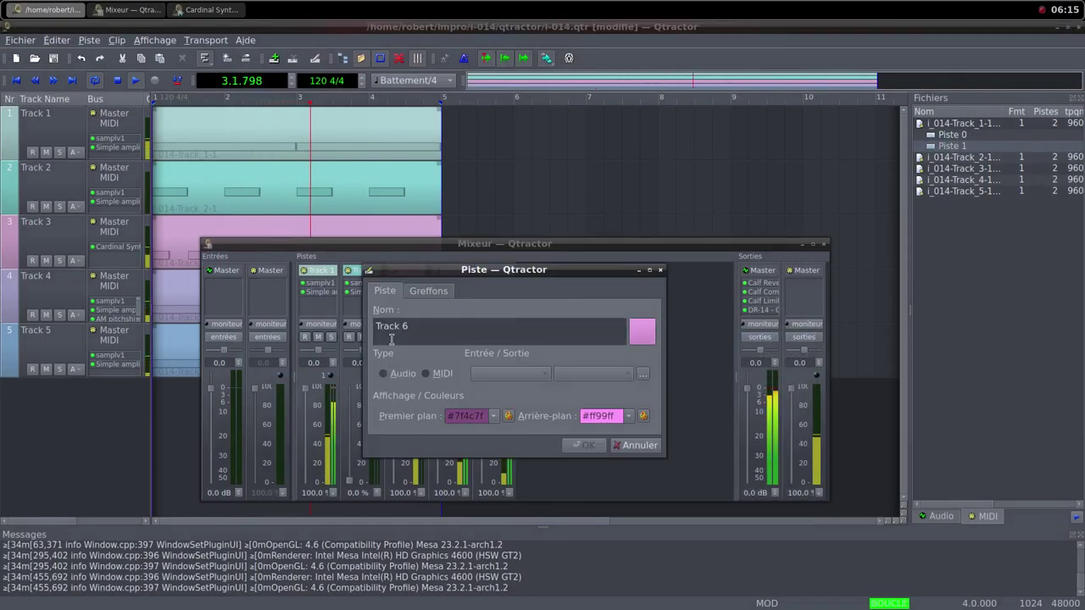
{"action": "left_click", "coordinate": [426, 374]}
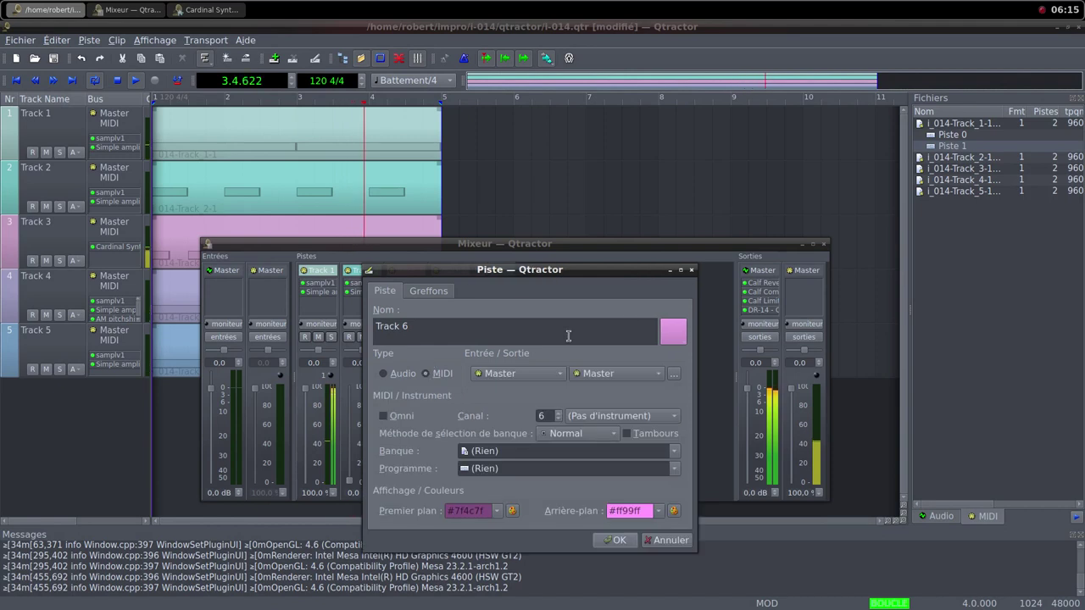
Find the samplv1 sampler among the LV2 plugins and add it to Track 6.
{"action": "left_click", "coordinate": [419, 291]}
{"action": "left_click", "coordinate": [661, 312]}
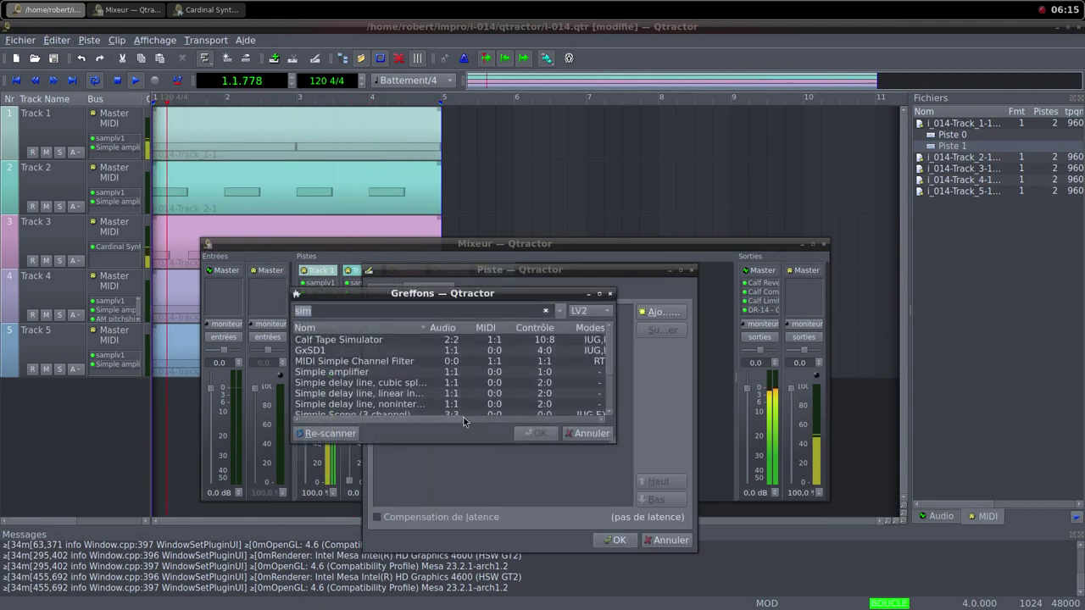
{"action": "type", "text": "sam"}
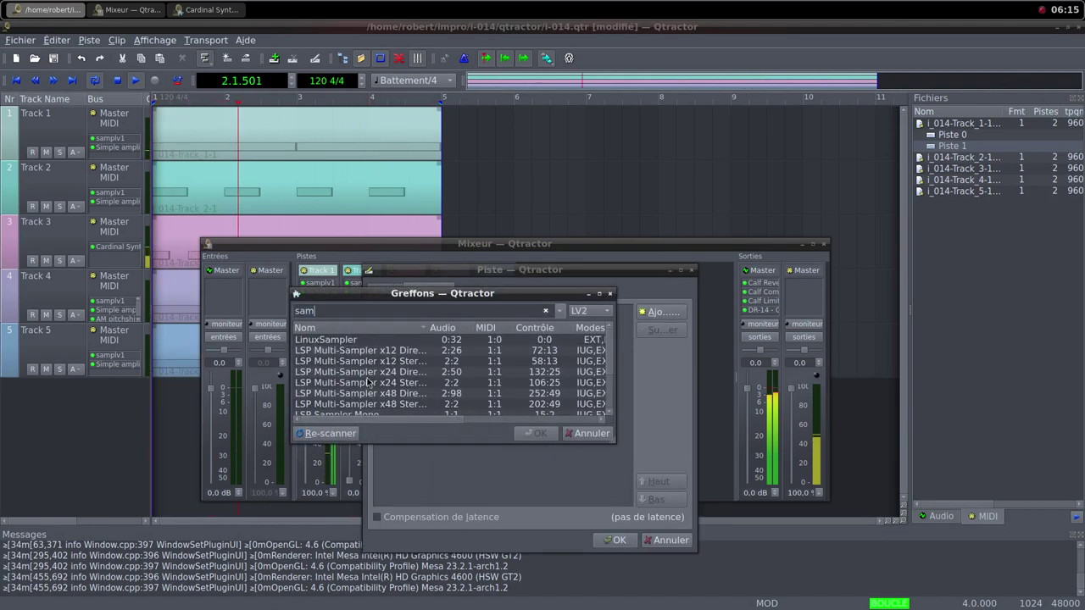
{"action": "scroll", "coordinate": [357, 352], "scroll_direction": "down", "scroll_amount": 2}
{"action": "double_click", "coordinate": [358, 405]}
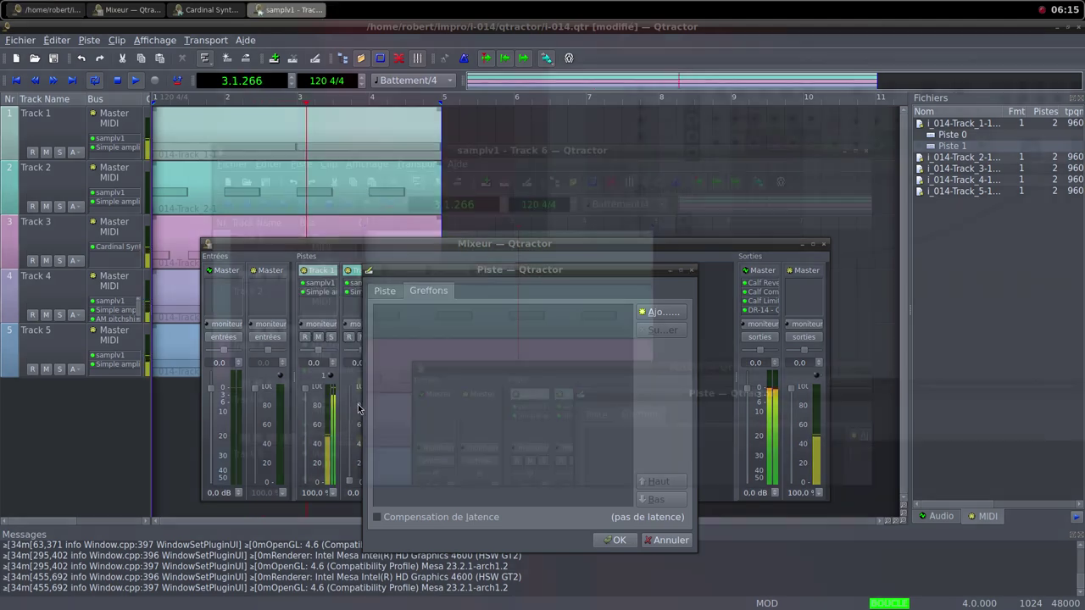
Load the sample 10141__batchku__l_mb-hoo-hee-1-007.aiff from the i-014/samples folder into samplv1.
{"action": "double_click", "coordinate": [359, 245]}
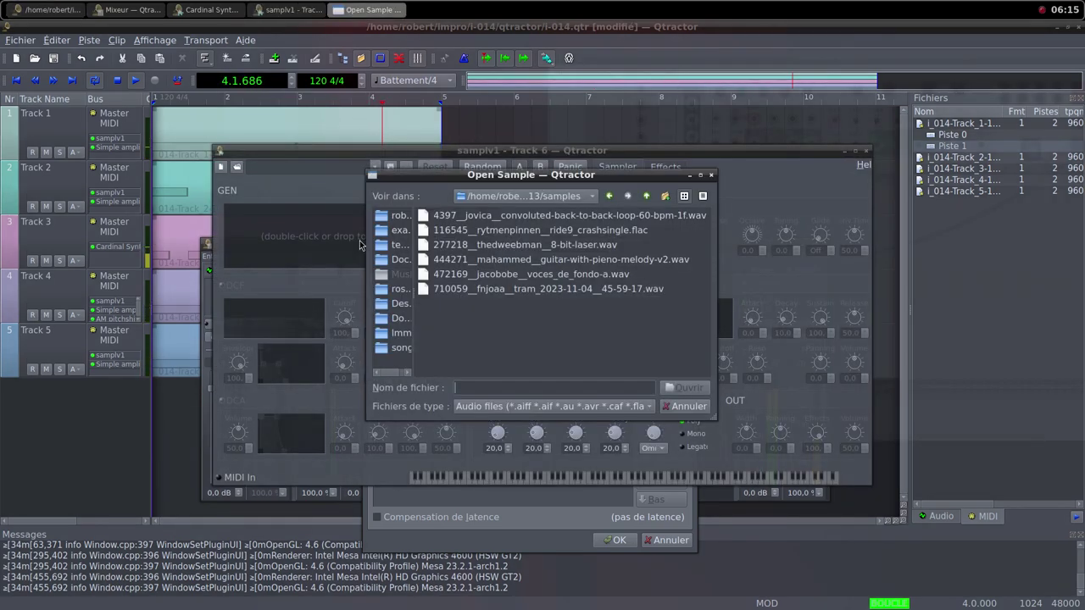
{"action": "left_click", "coordinate": [646, 197]}
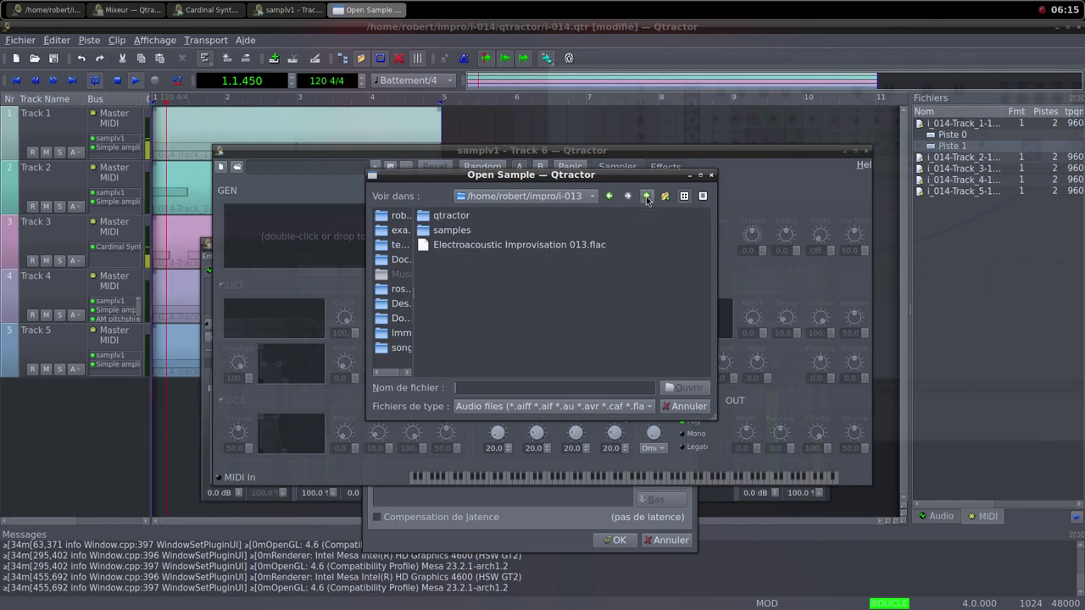
{"action": "left_click", "coordinate": [646, 197]}
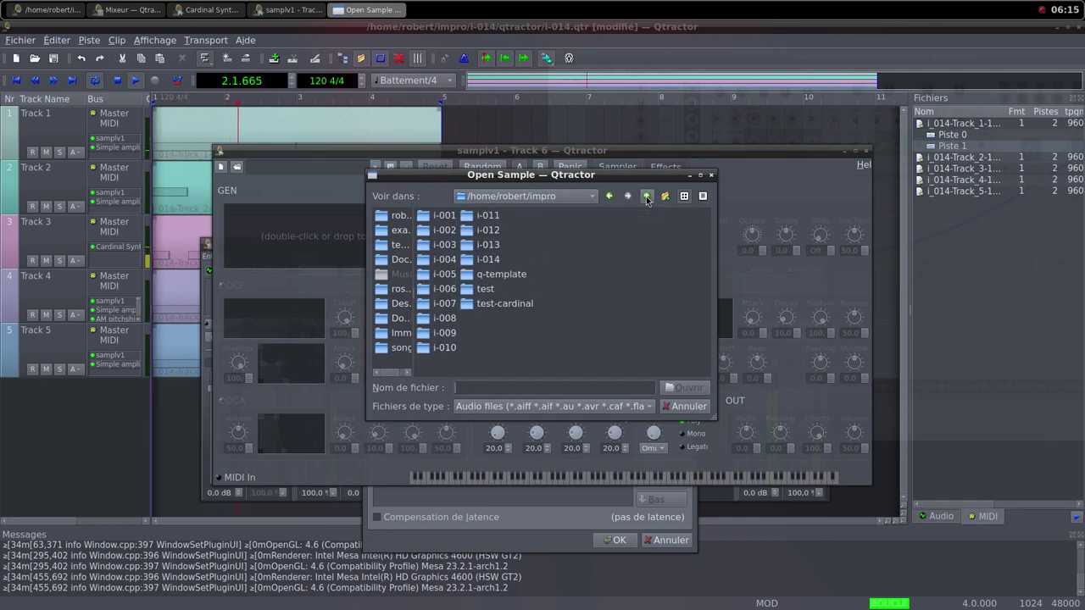
{"action": "double_click", "coordinate": [501, 259]}
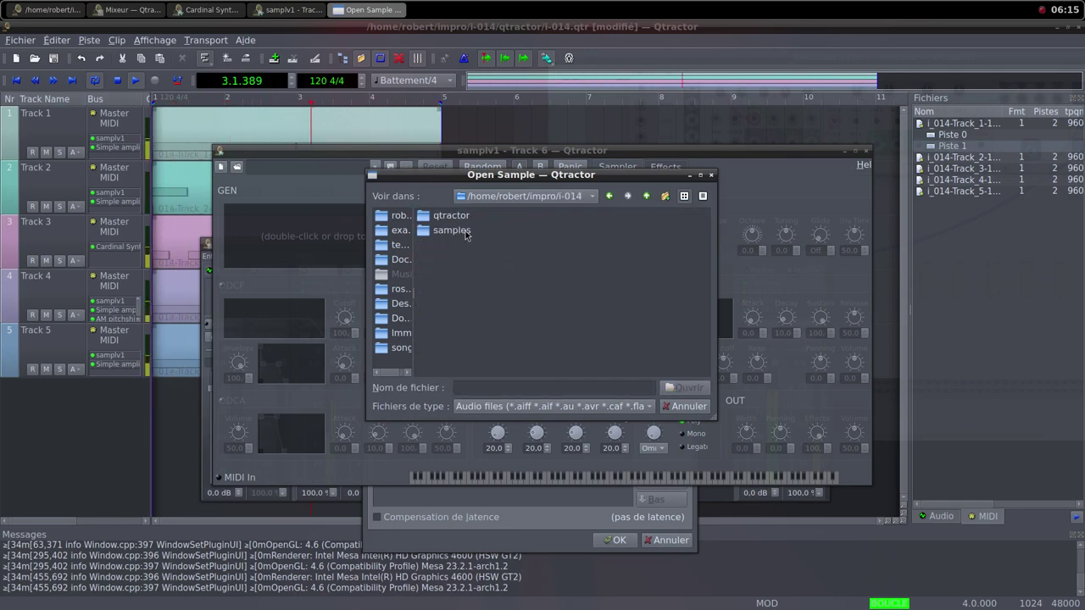
{"action": "double_click", "coordinate": [451, 231]}
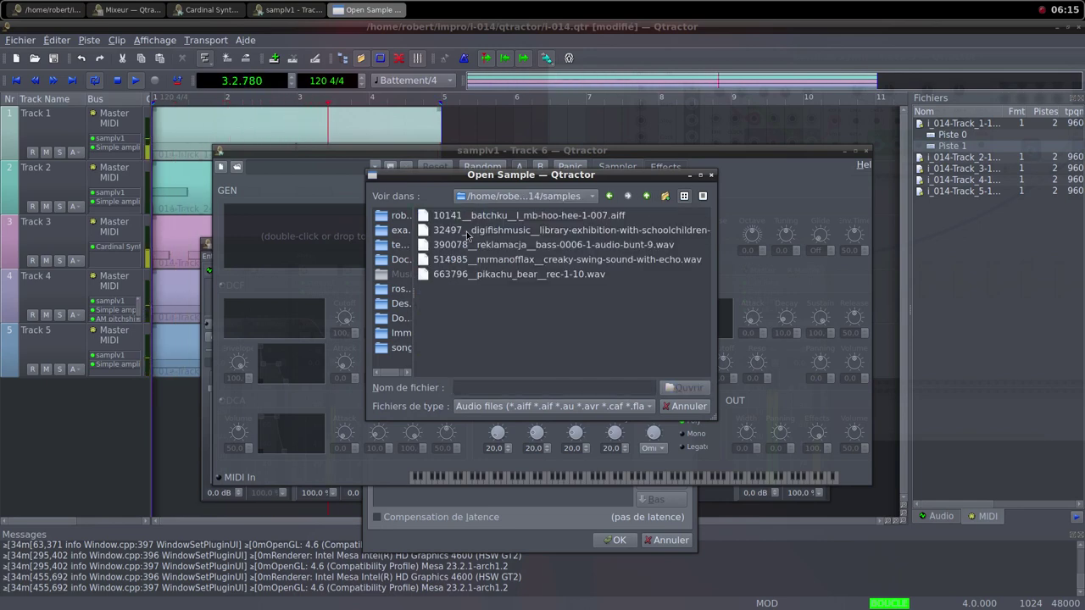
{"action": "left_click", "coordinate": [573, 217]}
{"action": "left_click", "coordinate": [677, 386]}
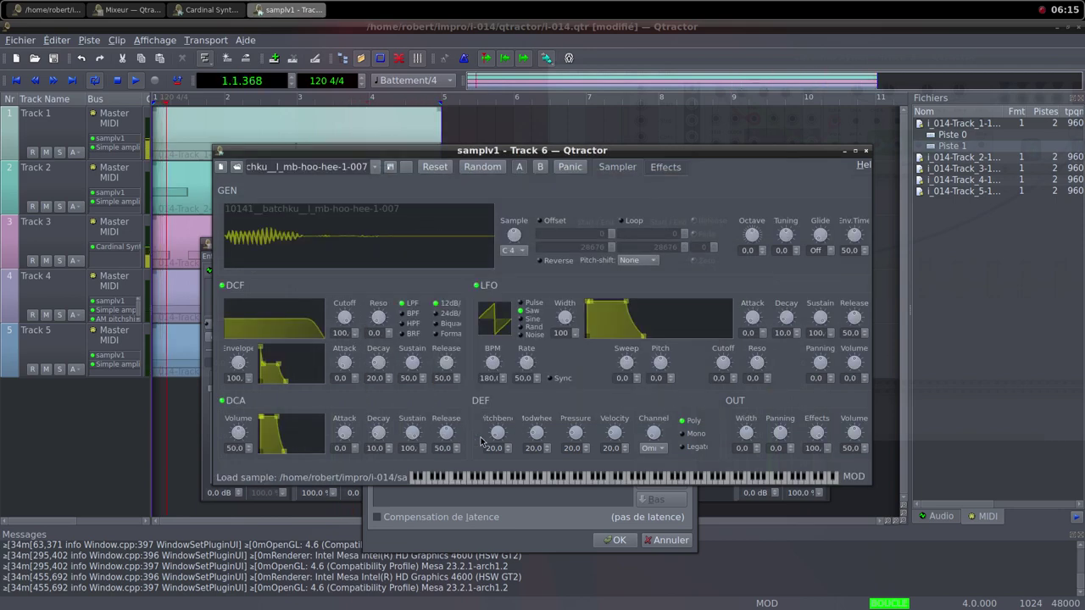
Set samplv1's DCA volume and OUT volume to 100, and close the sampler window.
{"action": "left_click_drag", "start_coordinate": [237, 437], "coordinate": [196, 368]}
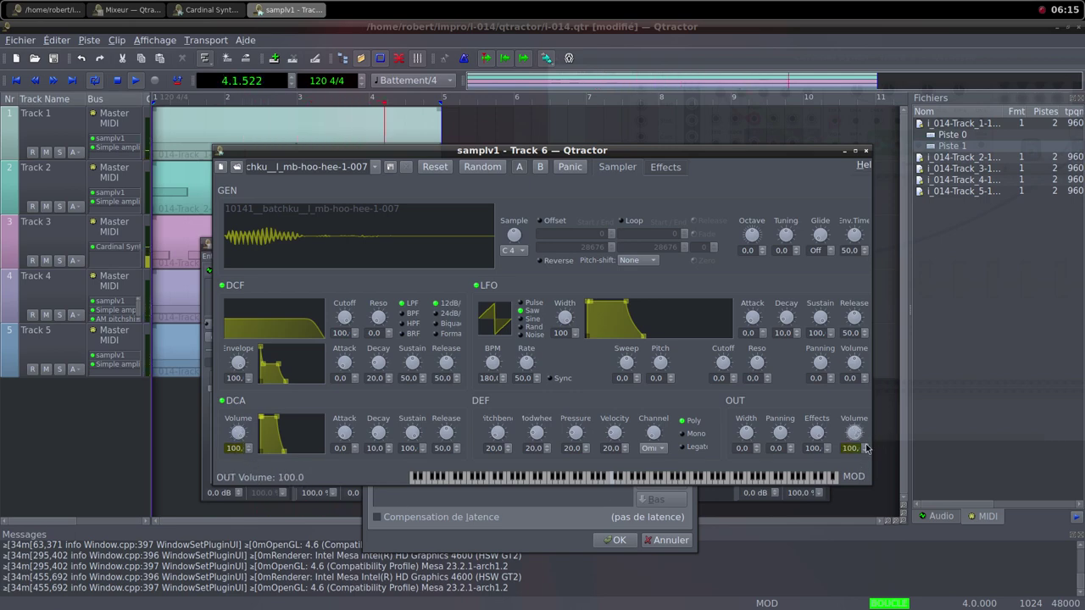
{"action": "left_click", "coordinate": [866, 151]}
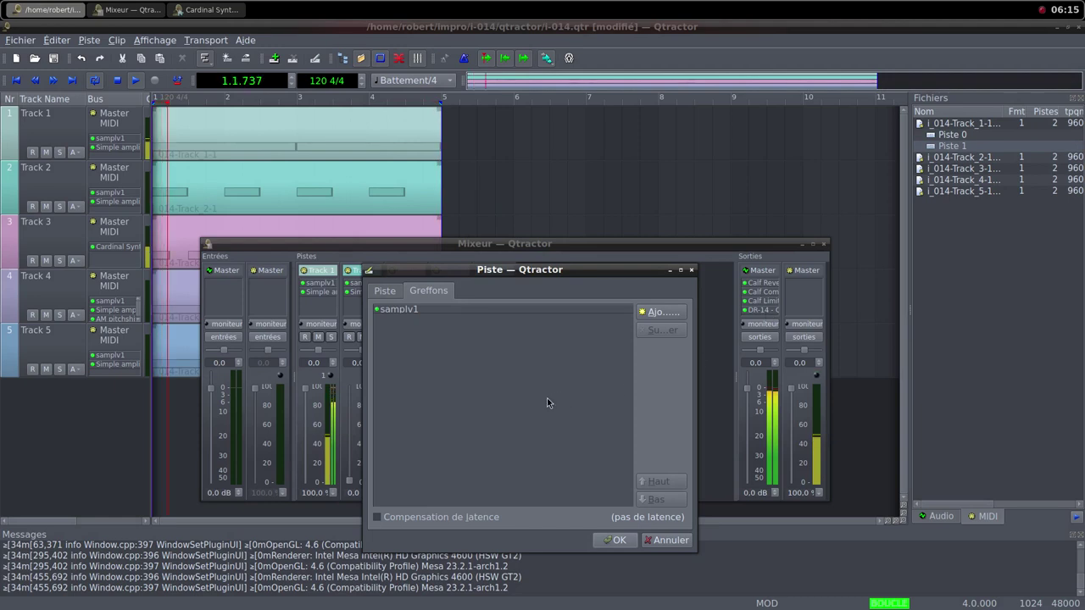
Add the Simple amplifier plugin after samplv1 with its default gain and confirm the creation of Track 6.
{"action": "left_click", "coordinate": [661, 312]}
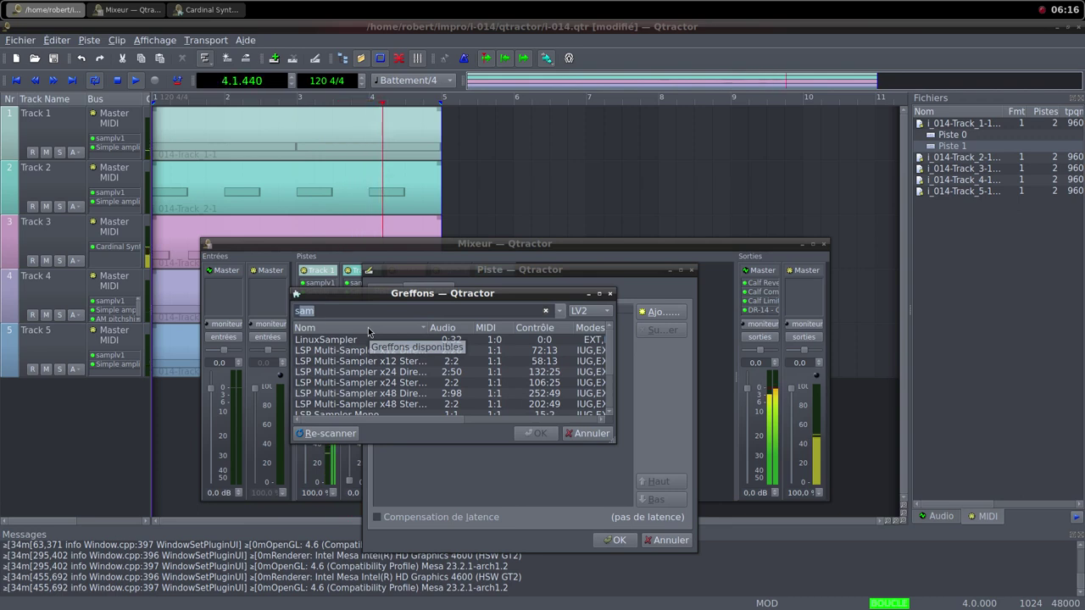
{"action": "type", "text": "s"}
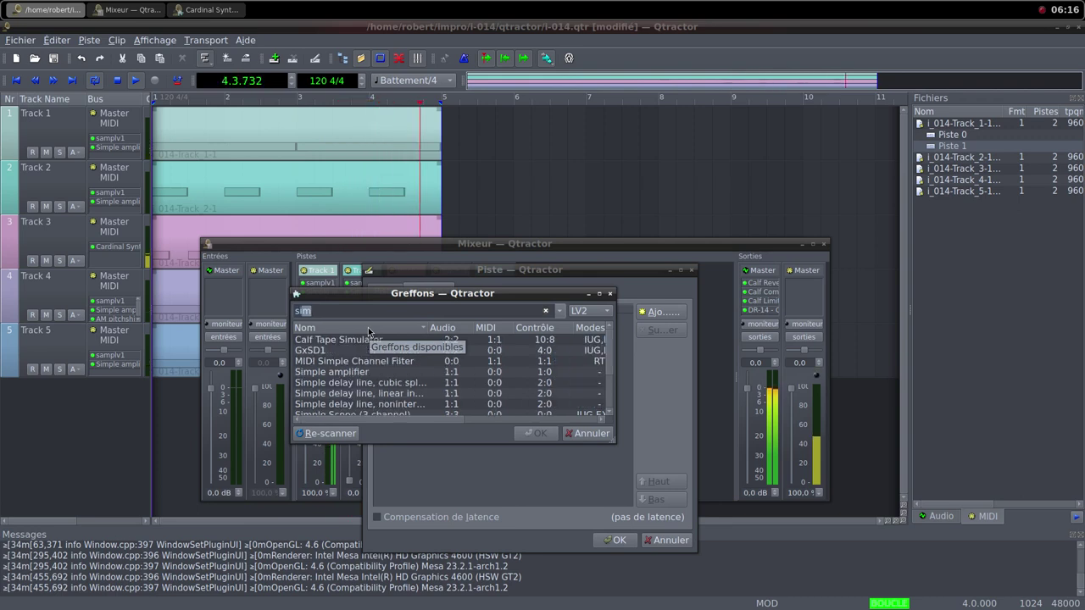
{"action": "double_click", "coordinate": [357, 371]}
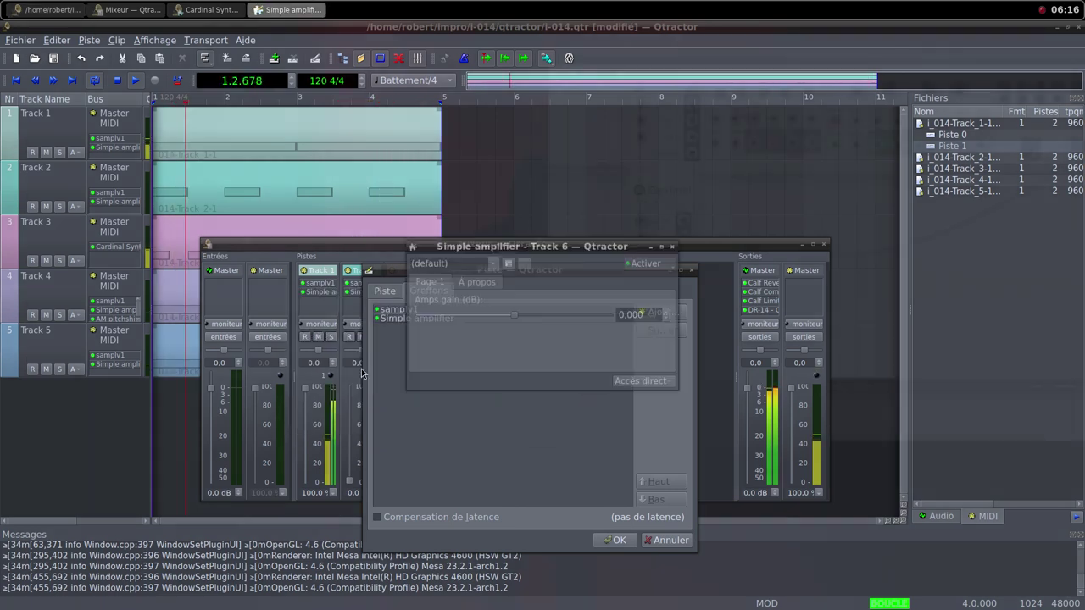
{"action": "left_click", "coordinate": [671, 247]}
{"action": "left_click", "coordinate": [618, 540]}
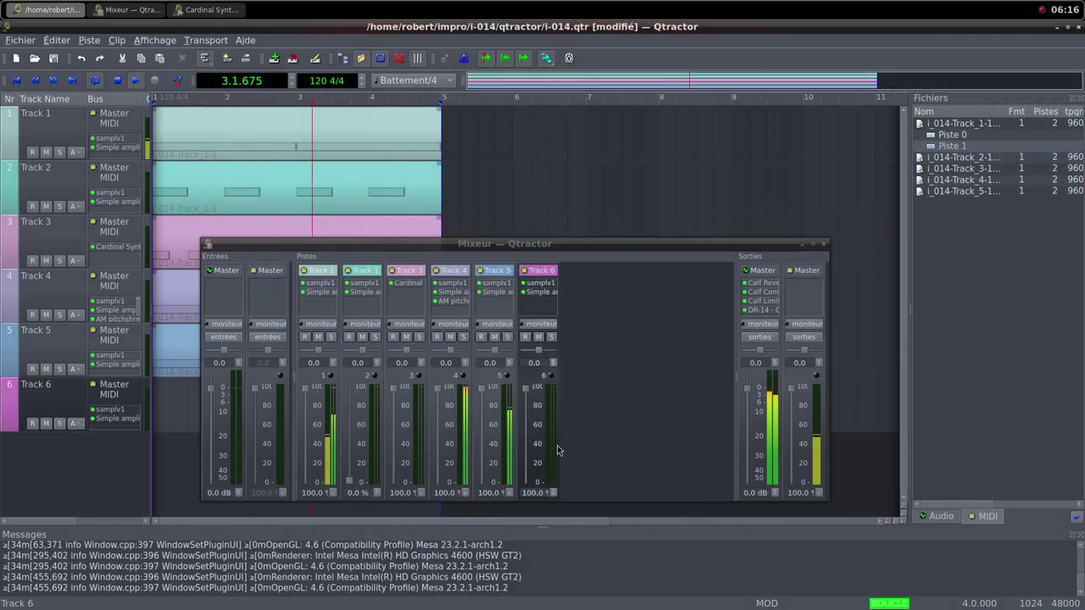
Lower Track 6's volume to 0 % and raise Track 2's volume to 100 % in the mixer.
{"action": "left_click_drag", "start_coordinate": [529, 388], "coordinate": [527, 485]}
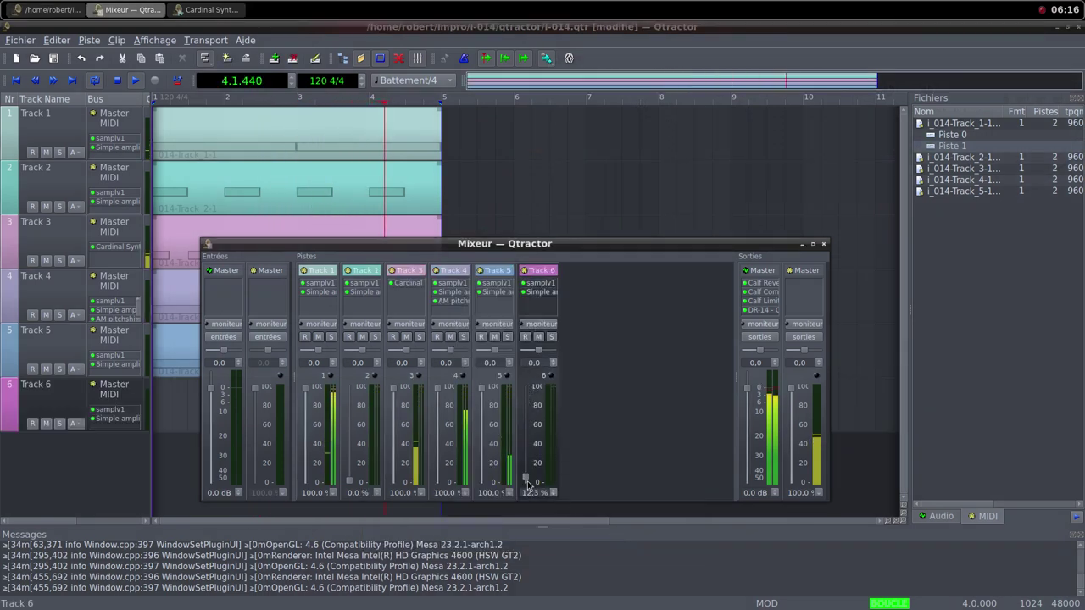
{"action": "left_click", "coordinate": [355, 472]}
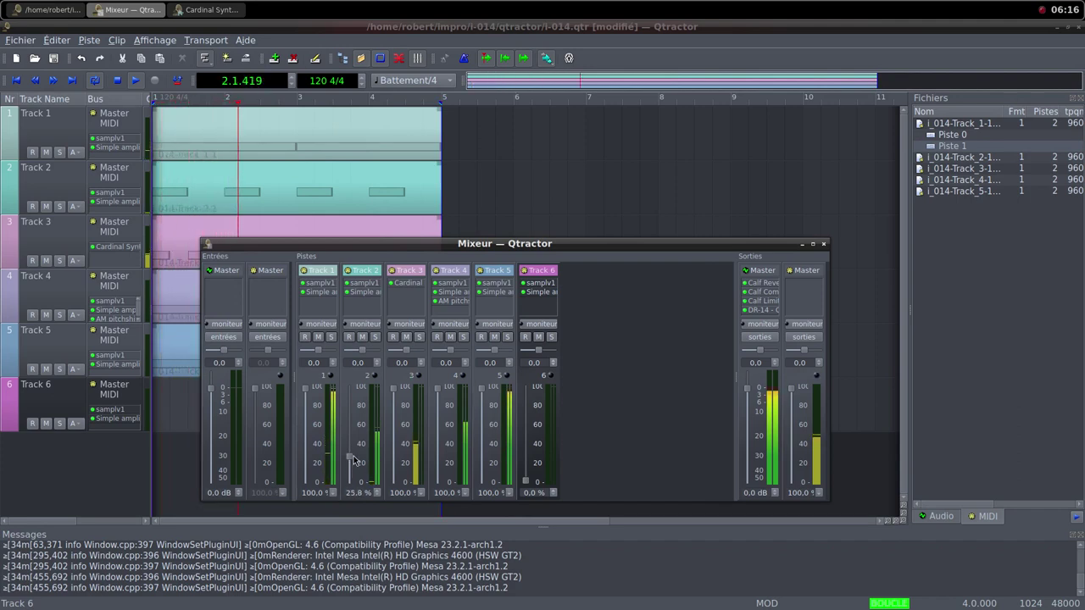
{"action": "left_click_drag", "start_coordinate": [354, 455], "coordinate": [362, 396]}
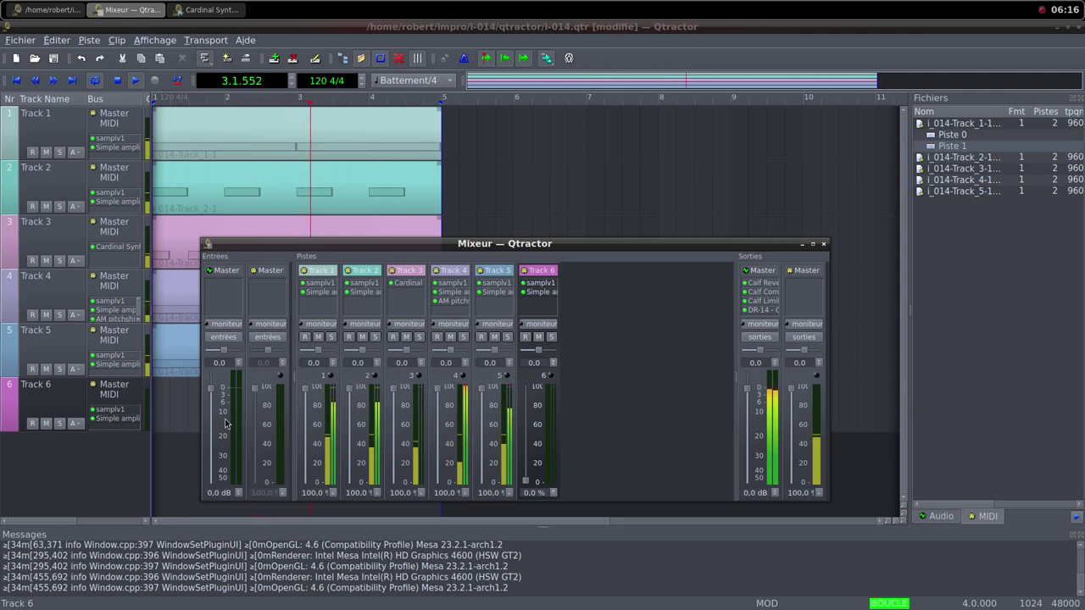
{"action": "mouse_move", "coordinate": [209, 415]}
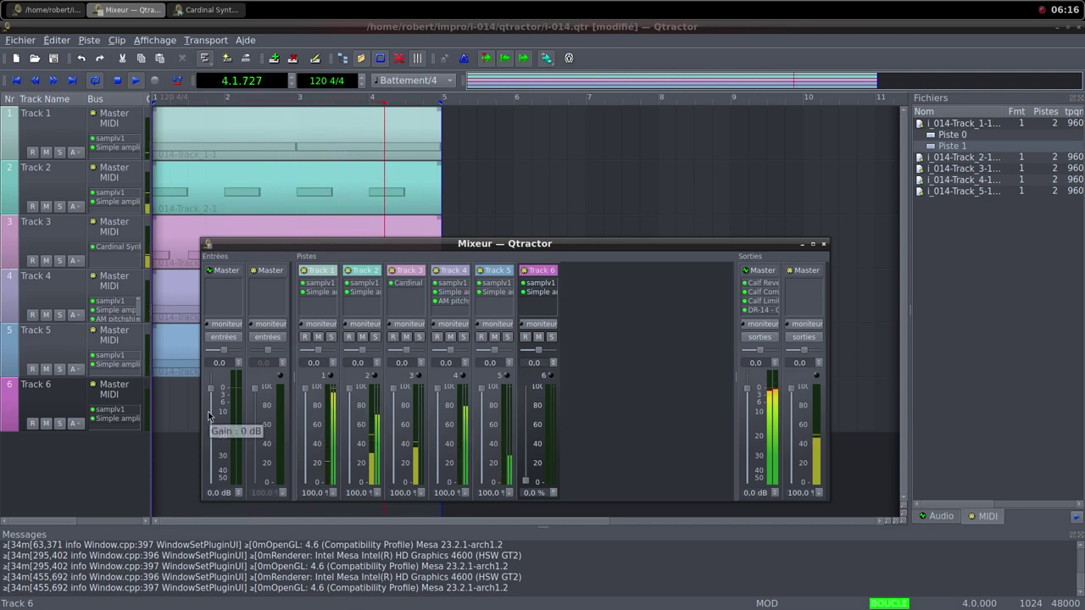
Create a new MIDI clip at the start of Track 6 as i_014-Track_6-1.mid and maximize its editor.
{"action": "left_click", "coordinate": [184, 404]}
{"action": "right_click", "coordinate": [184, 405]}
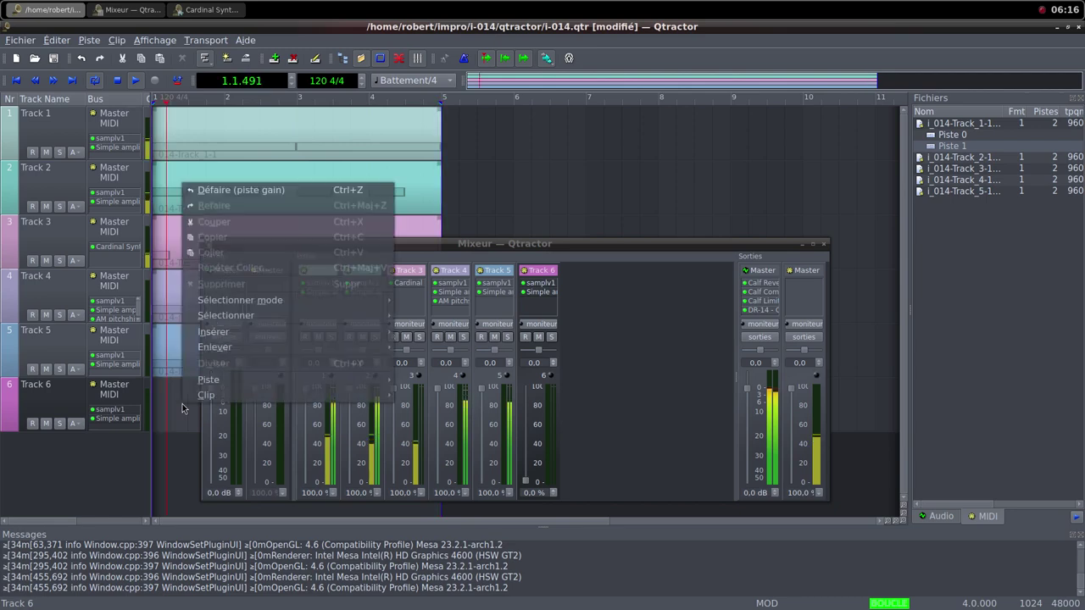
{"action": "mouse_move", "coordinate": [217, 394]}
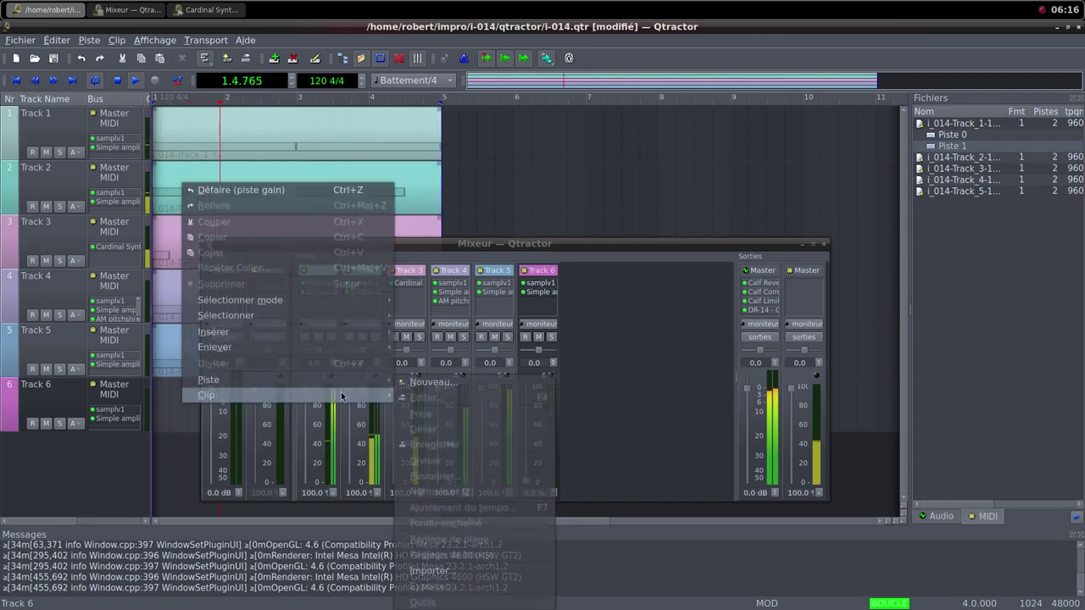
{"action": "left_click", "coordinate": [418, 388]}
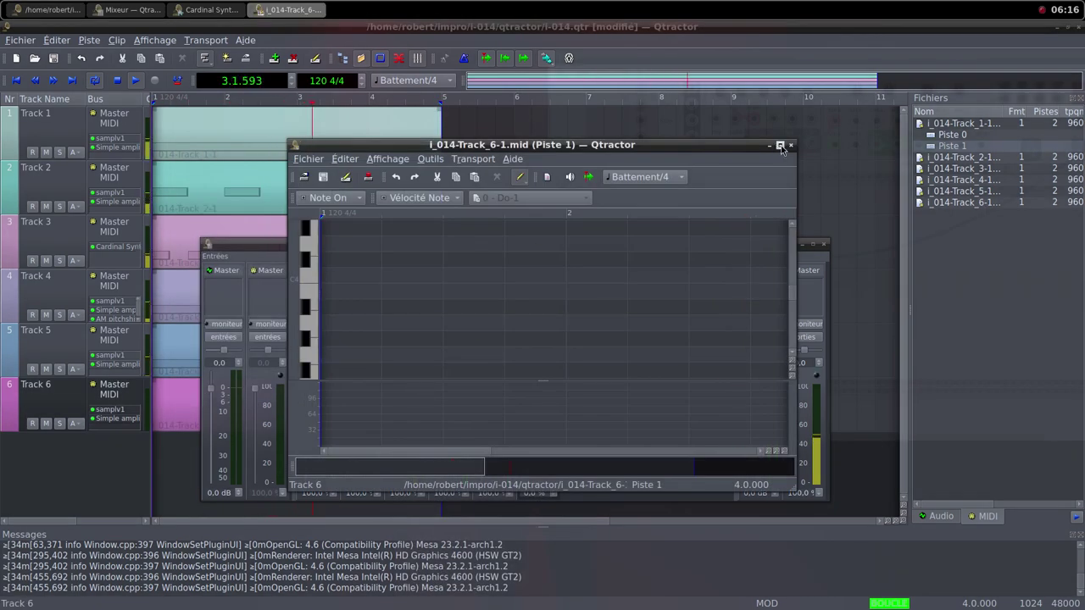
{"action": "left_click", "coordinate": [780, 146]}
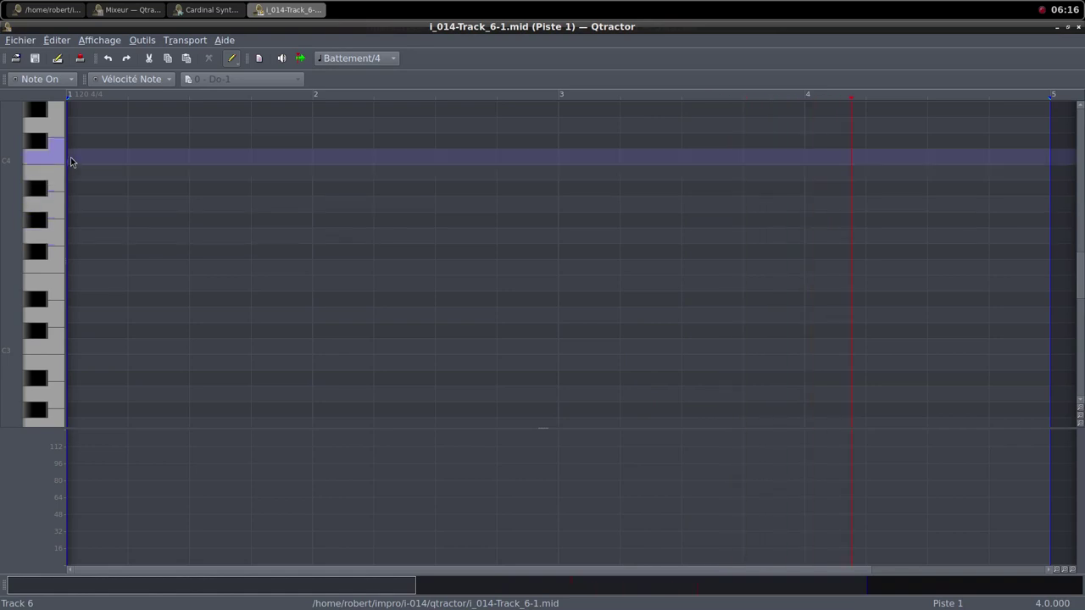
Draw eight one-beat C4 notes on beats 1 and 3 of bars 1 to 4, and close the clip editor.
{"action": "left_click_drag", "start_coordinate": [71, 158], "coordinate": [249, 157]}
{"action": "left_click_drag", "start_coordinate": [318, 157], "coordinate": [372, 157]}
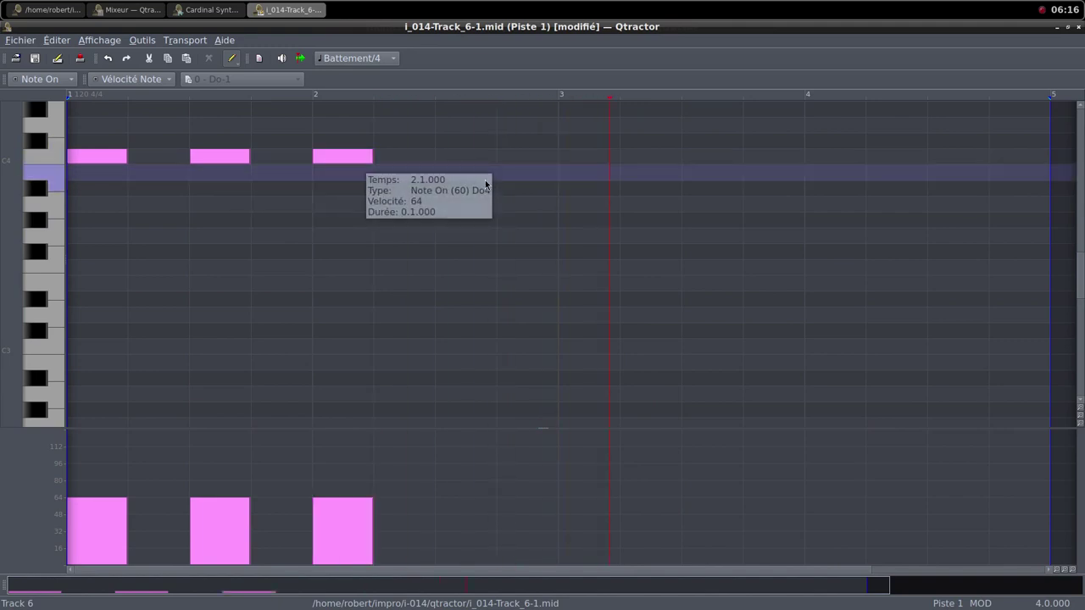
{"action": "left_click_drag", "start_coordinate": [447, 161], "coordinate": [620, 157]}
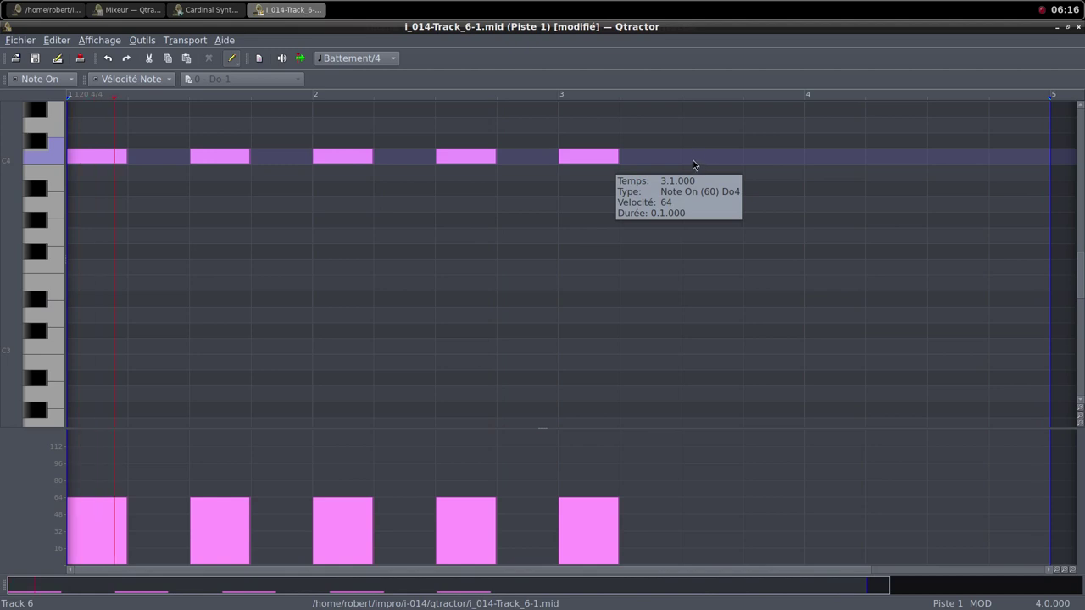
{"action": "left_click_drag", "start_coordinate": [692, 160], "coordinate": [742, 159]}
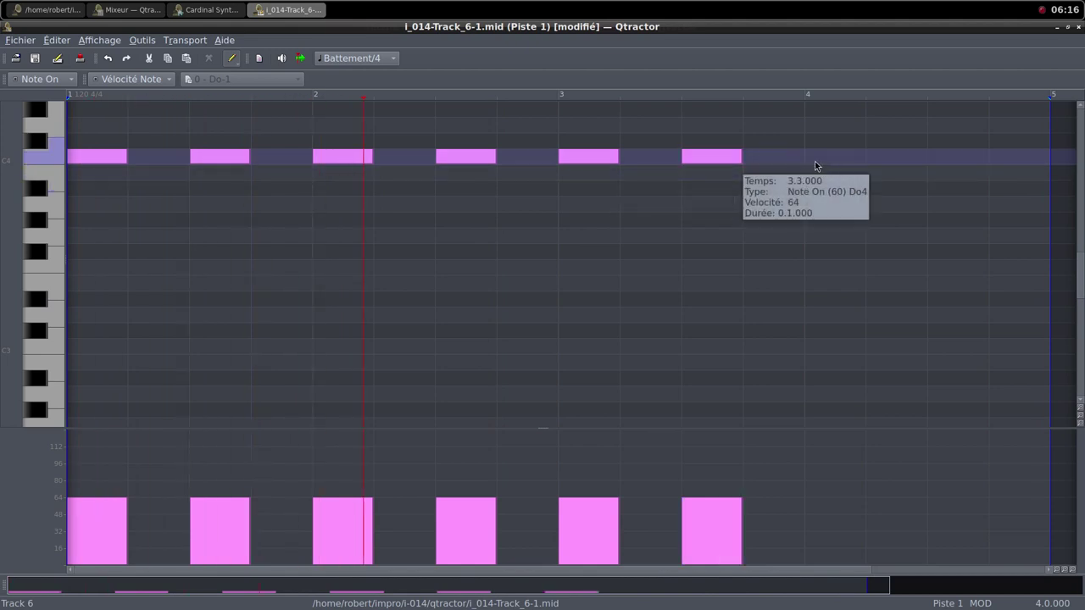
{"action": "left_click_drag", "start_coordinate": [815, 161], "coordinate": [866, 158]}
{"action": "left_click_drag", "start_coordinate": [942, 156], "coordinate": [987, 156]}
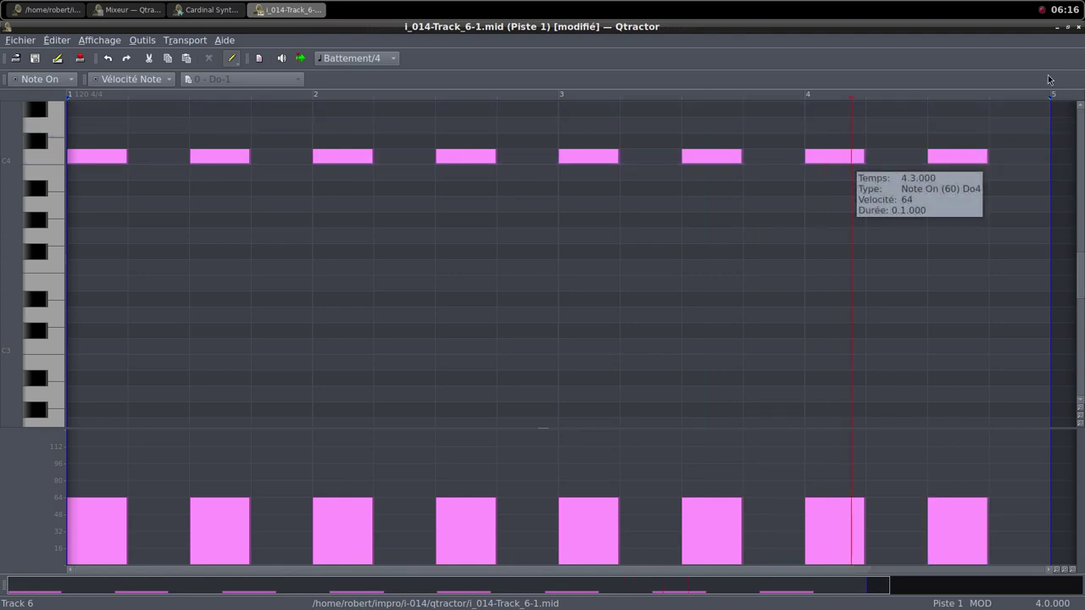
{"action": "left_click", "coordinate": [1068, 28]}
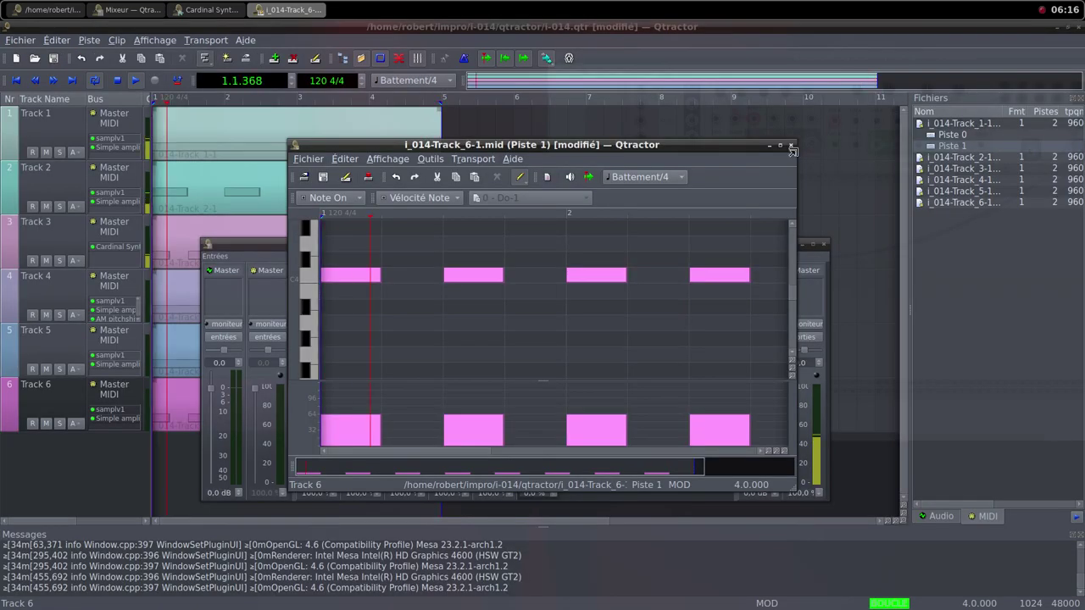
{"action": "left_click", "coordinate": [831, 151]}
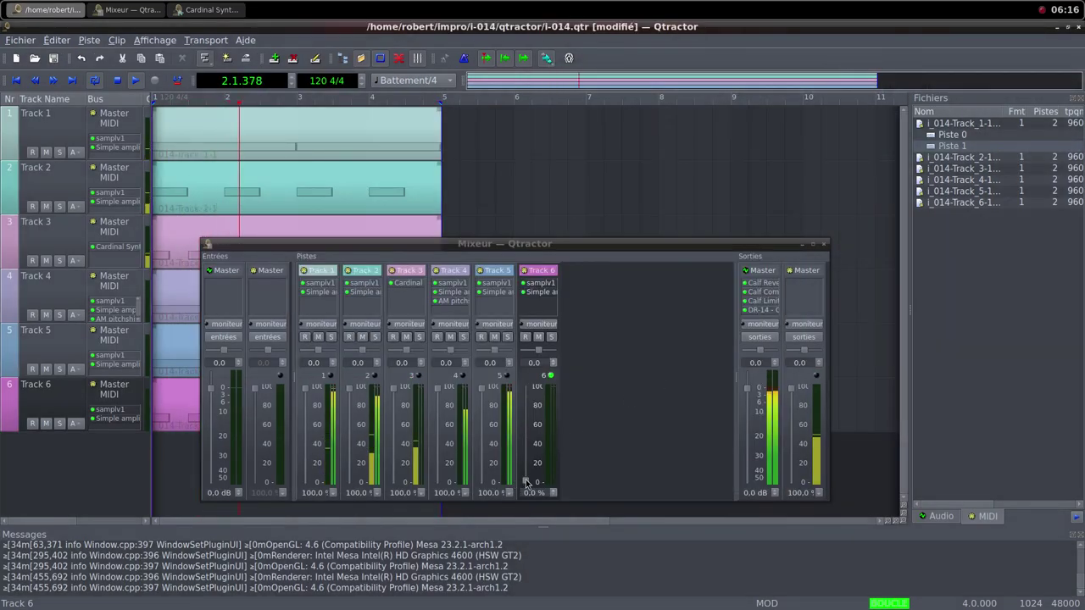
Raise Track 6's volume to 100 % and set its Simple amplifier gain to about 15.988 dB.
{"action": "left_click_drag", "start_coordinate": [525, 481], "coordinate": [526, 384]}
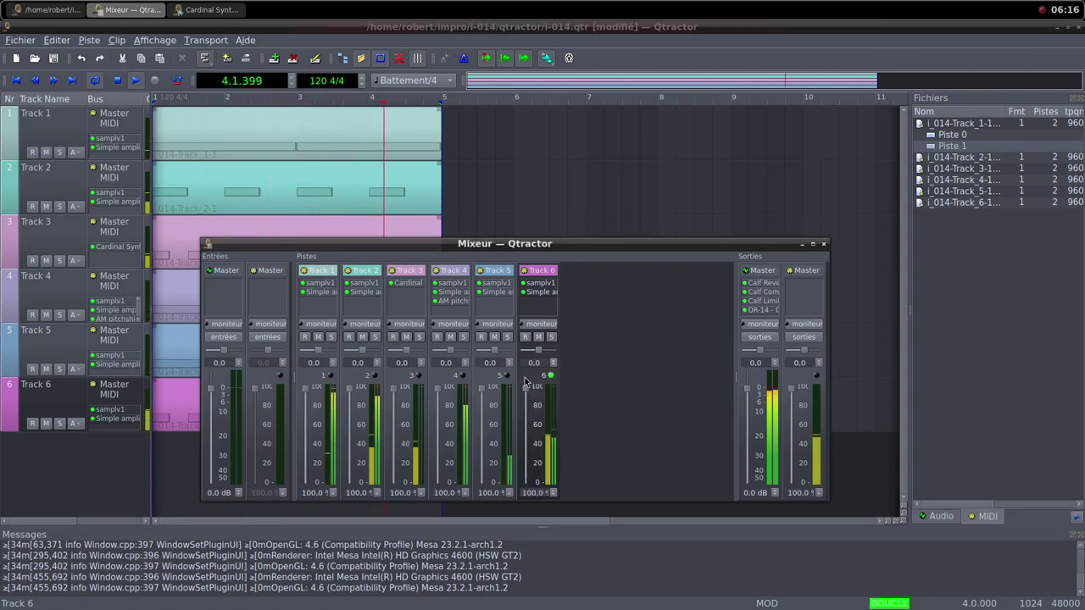
{"action": "double_click", "coordinate": [530, 294]}
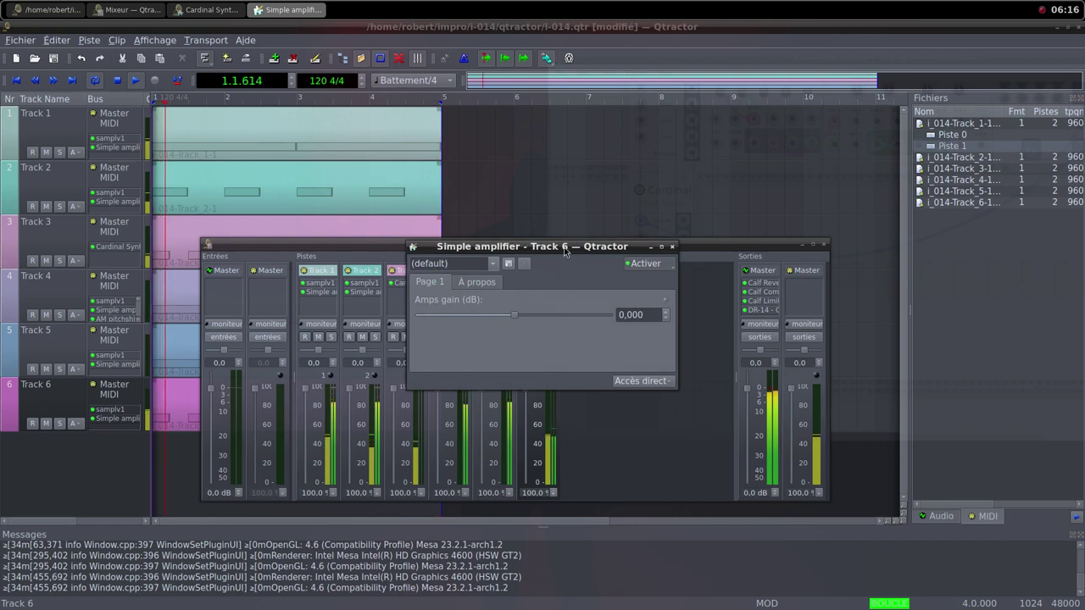
{"action": "left_click_drag", "start_coordinate": [576, 241], "coordinate": [700, 161]}
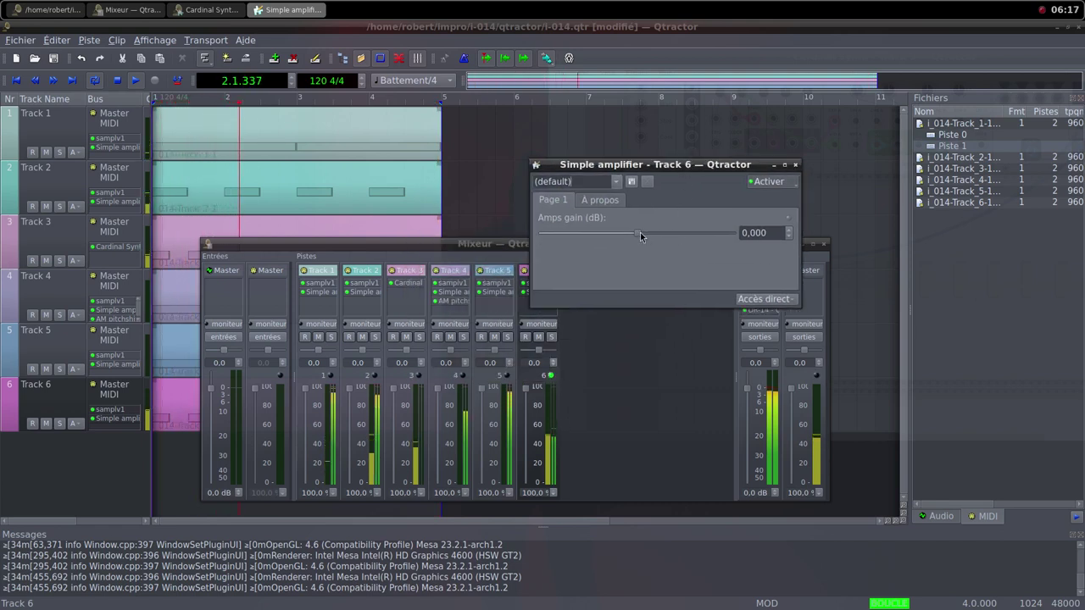
{"action": "left_click_drag", "start_coordinate": [640, 232], "coordinate": [662, 238]}
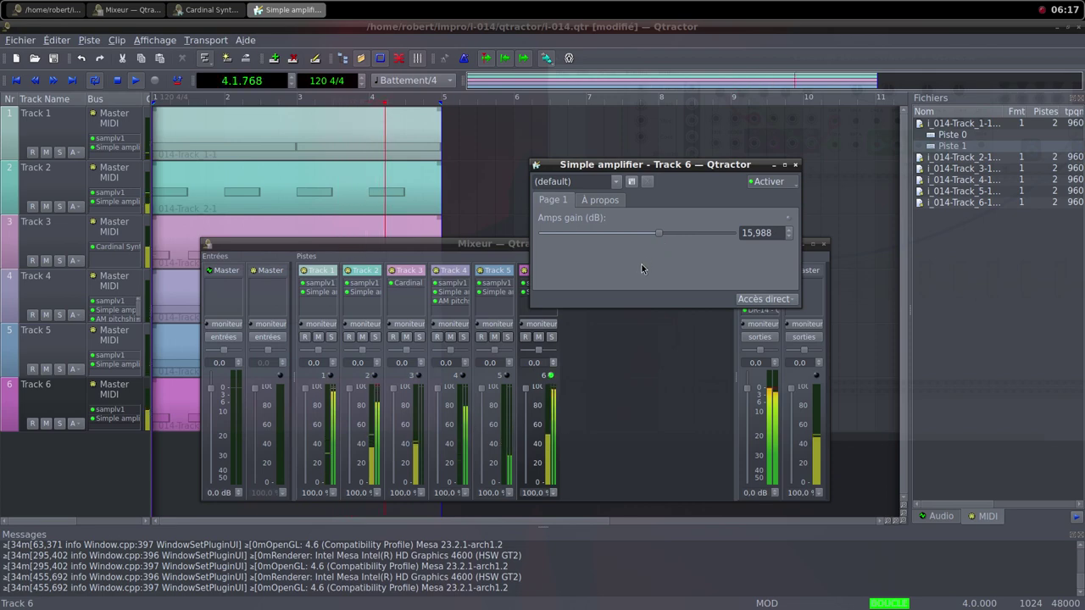
Lower the volumes of Tracks 5 and 4 to 0 %, and try a lower volume on Track 2.
{"action": "left_click_drag", "start_coordinate": [485, 393], "coordinate": [479, 485]}
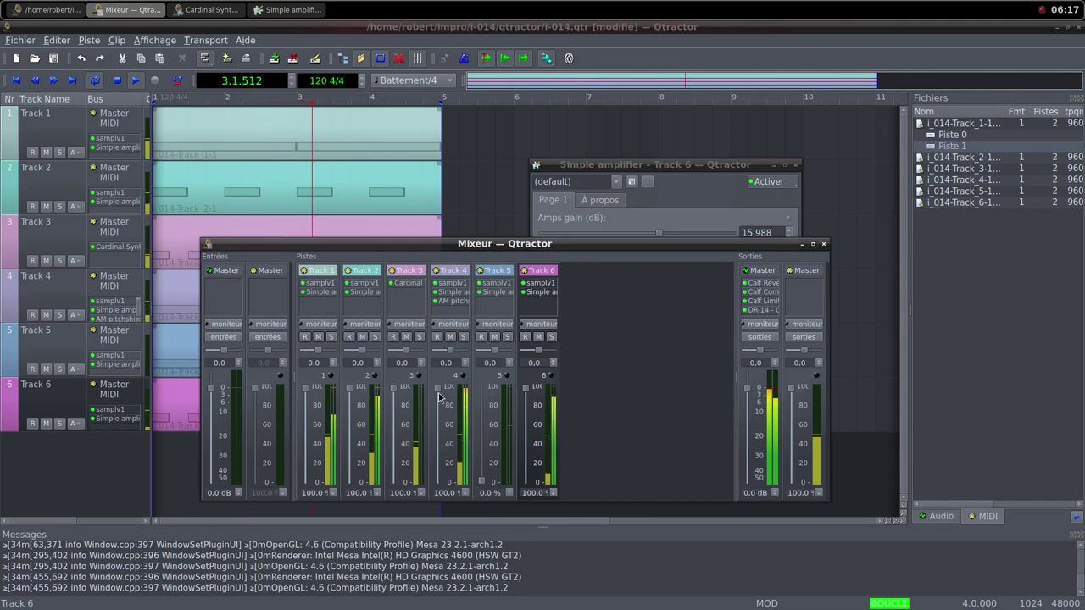
{"action": "left_click_drag", "start_coordinate": [437, 413], "coordinate": [439, 439]}
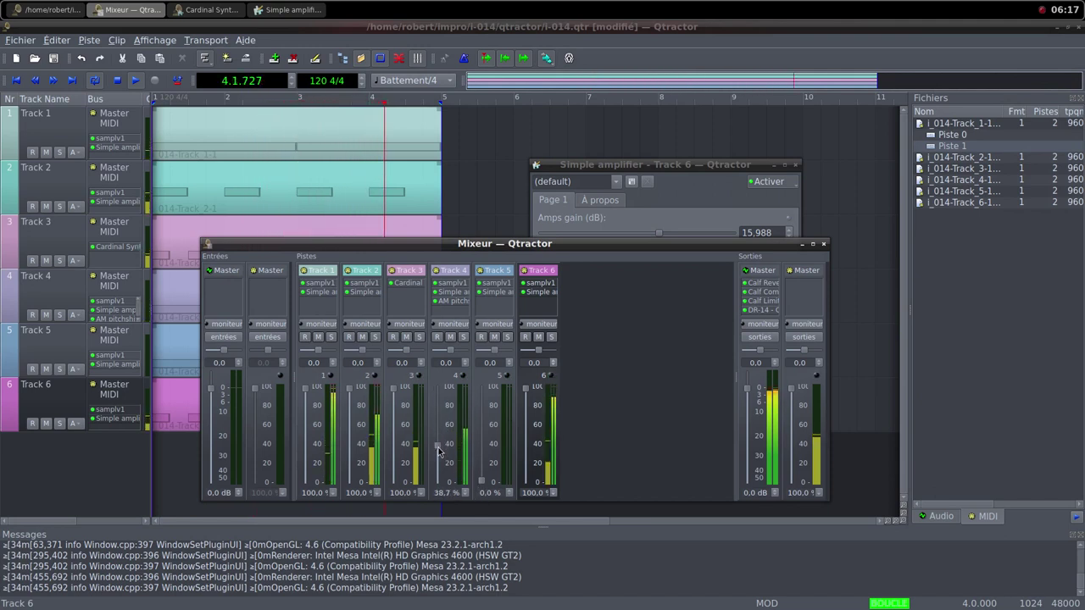
{"action": "left_click_drag", "start_coordinate": [437, 485], "coordinate": [439, 483]}
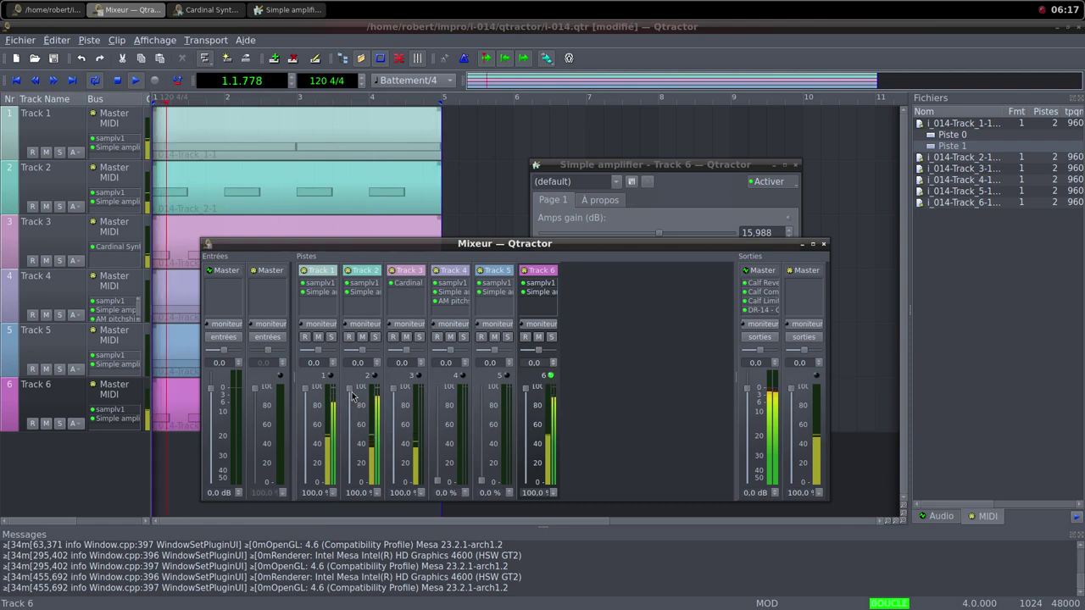
{"action": "left_click_drag", "start_coordinate": [350, 389], "coordinate": [360, 470]}
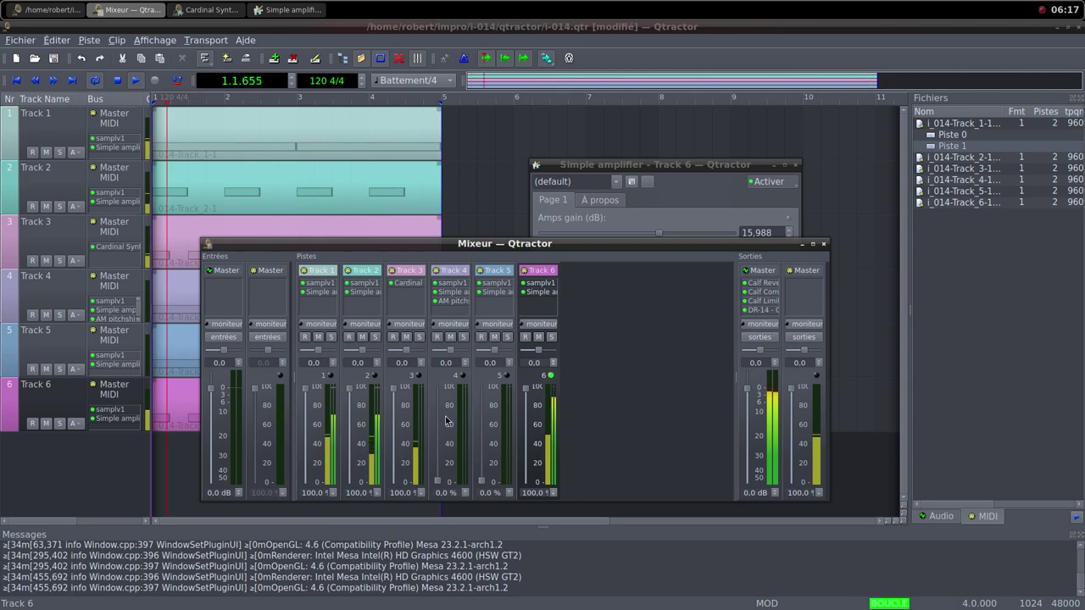
Close Track 6's amplifier window and raise the Host Audio level in Track 3's Cardinal Synth to about 3.48 dB.
{"action": "left_click", "coordinate": [310, 10]}
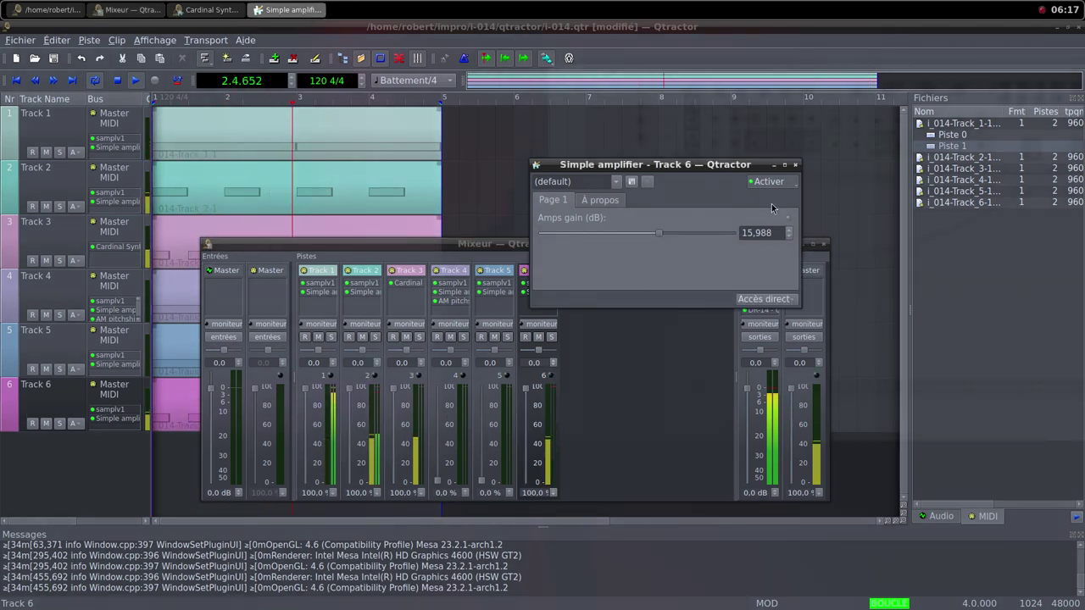
{"action": "left_click", "coordinate": [796, 164]}
{"action": "left_click", "coordinate": [206, 11]}
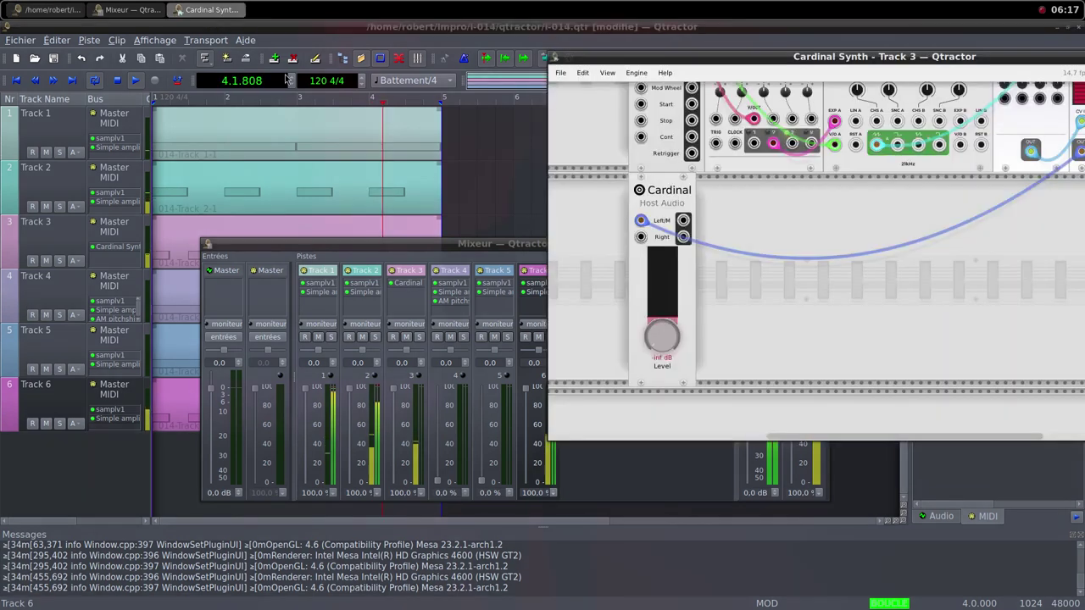
{"action": "left_click_drag", "start_coordinate": [662, 337], "coordinate": [626, 304]}
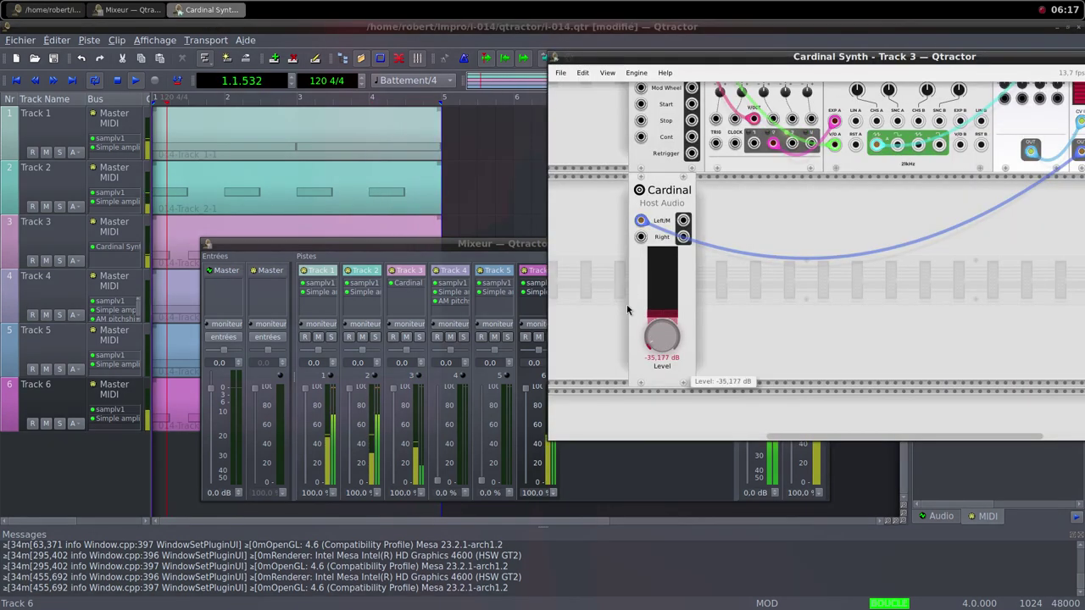
{"action": "left_click_drag", "start_coordinate": [600, 266], "coordinate": [625, 240]}
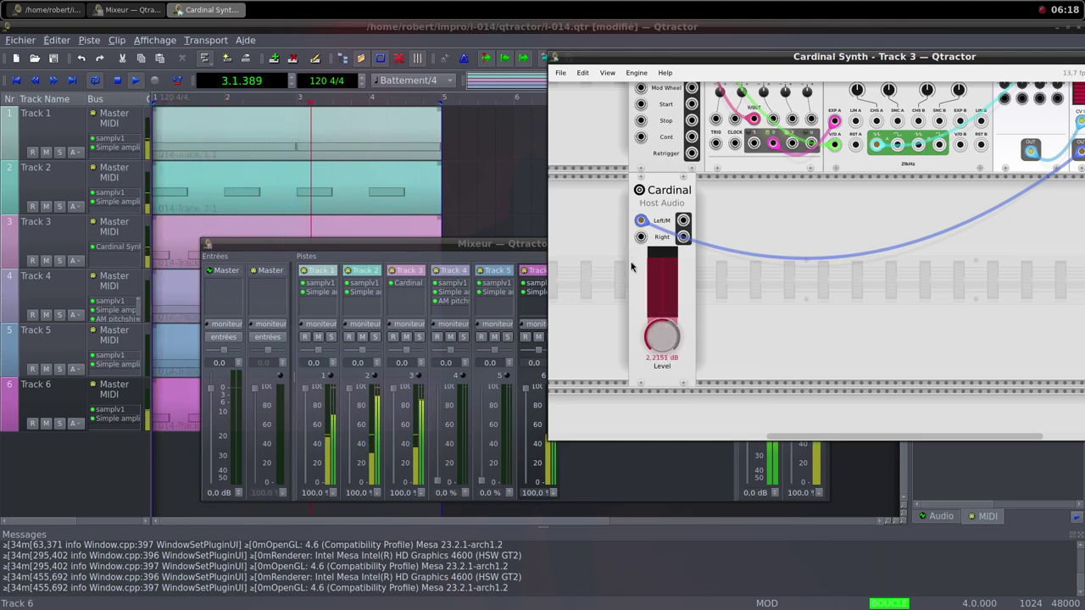
{"action": "left_click_drag", "start_coordinate": [660, 331], "coordinate": [641, 319]}
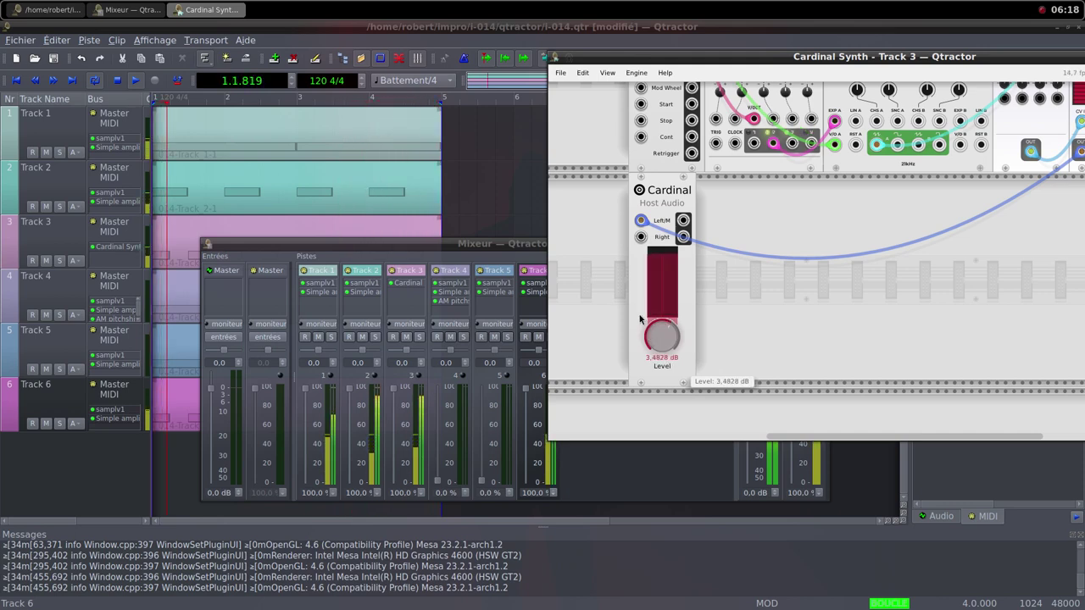
Examine the modules and wiring of Track 3's Cardinal patch, and close the synth window.
{"action": "scroll", "coordinate": [799, 299], "scroll_direction": "up", "scroll_amount": 2}
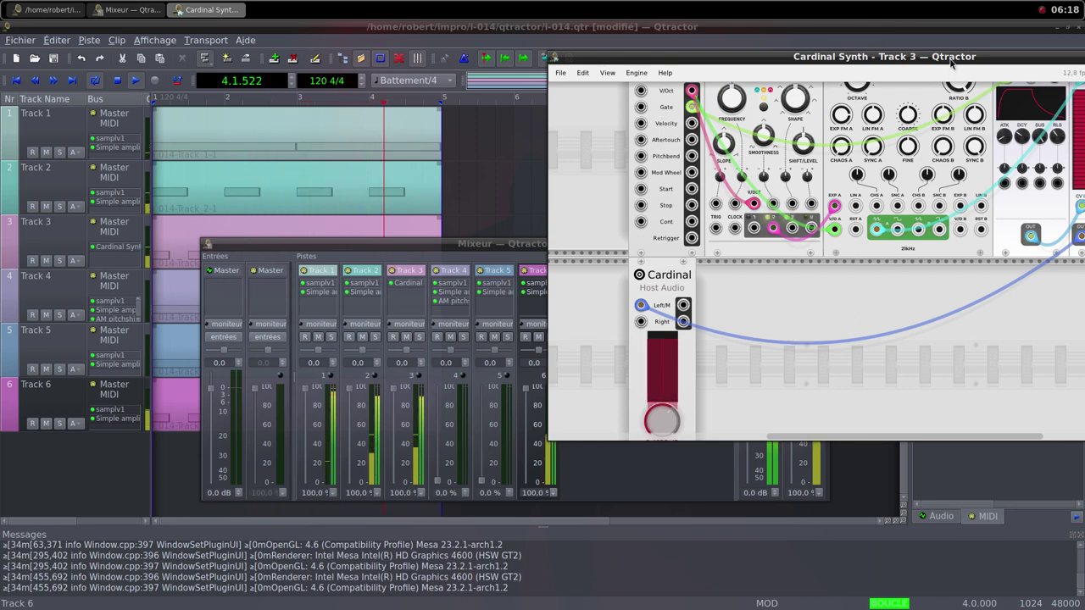
{"action": "left_click_drag", "start_coordinate": [951, 57], "coordinate": [819, 124]}
{"action": "scroll", "coordinate": [782, 195], "scroll_direction": "up", "scroll_amount": 2}
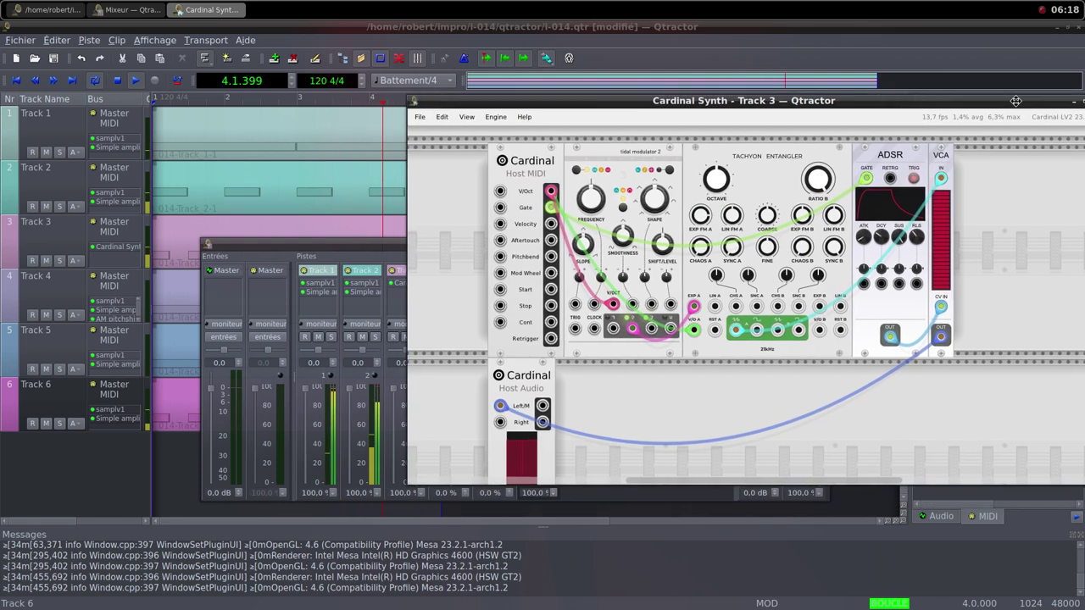
{"action": "left_click_drag", "start_coordinate": [602, 196], "coordinate": [575, 330]}
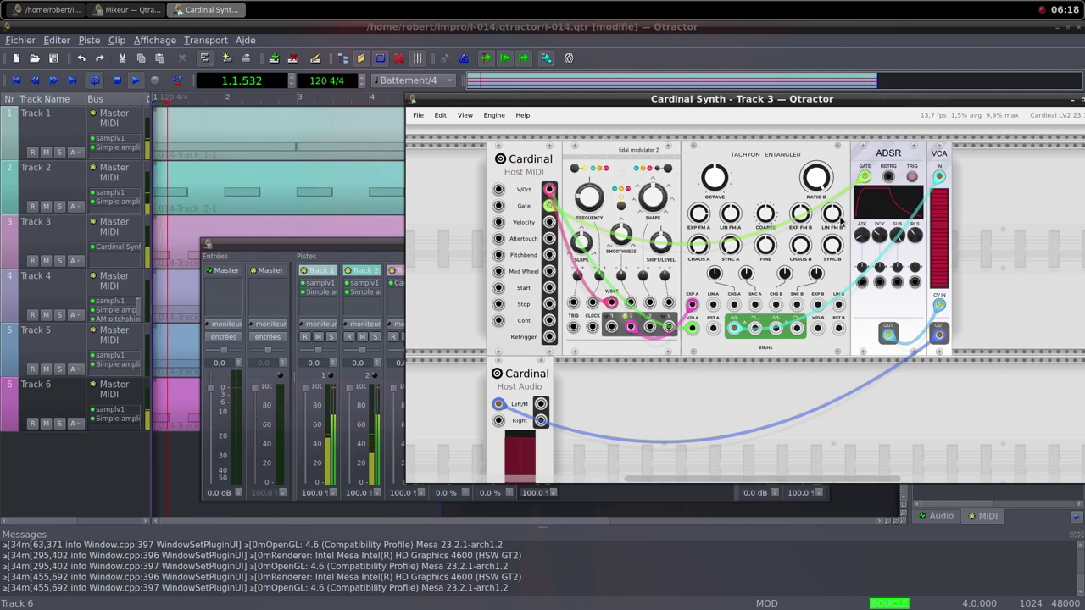
{"action": "left_click_drag", "start_coordinate": [1041, 117], "coordinate": [899, 139]}
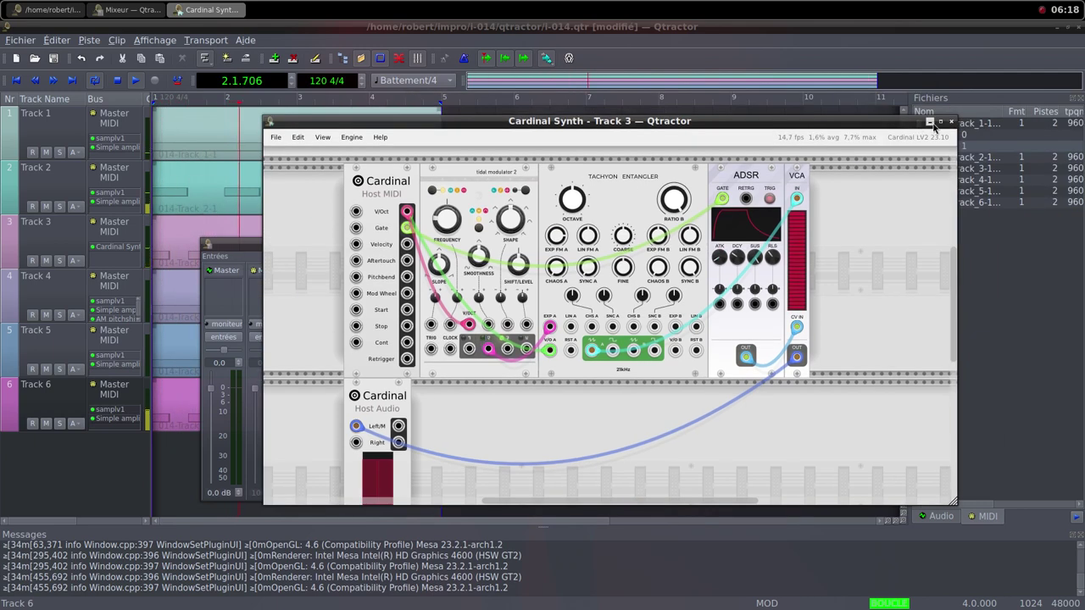
{"action": "left_click", "coordinate": [952, 122]}
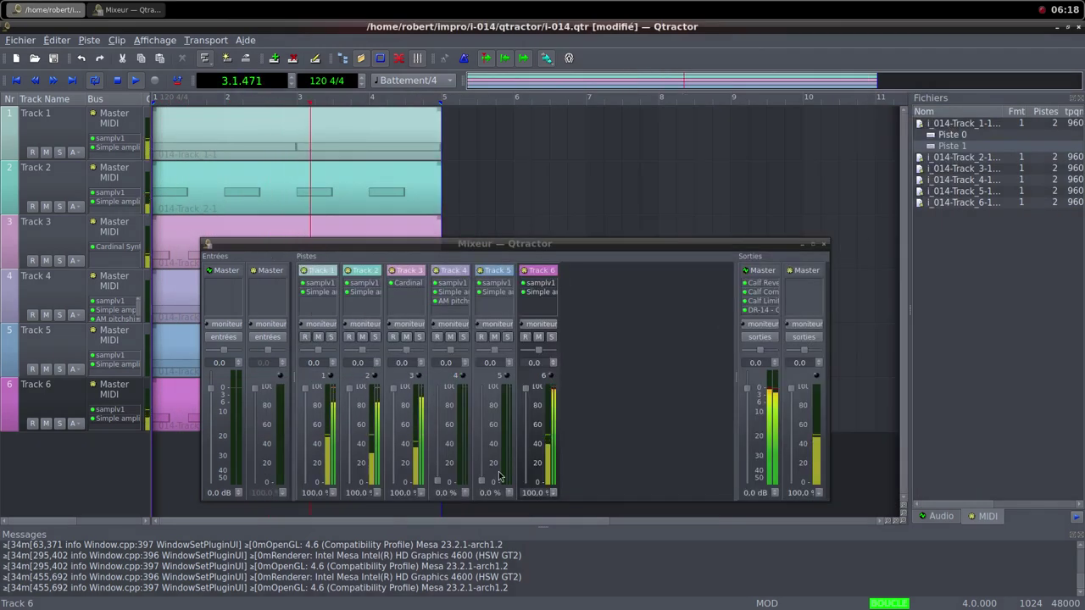
Raise Track 4's volume to 100 % and lower Track 6's volume to 0 % in the mixer.
{"action": "left_click_drag", "start_coordinate": [440, 488], "coordinate": [447, 393]}
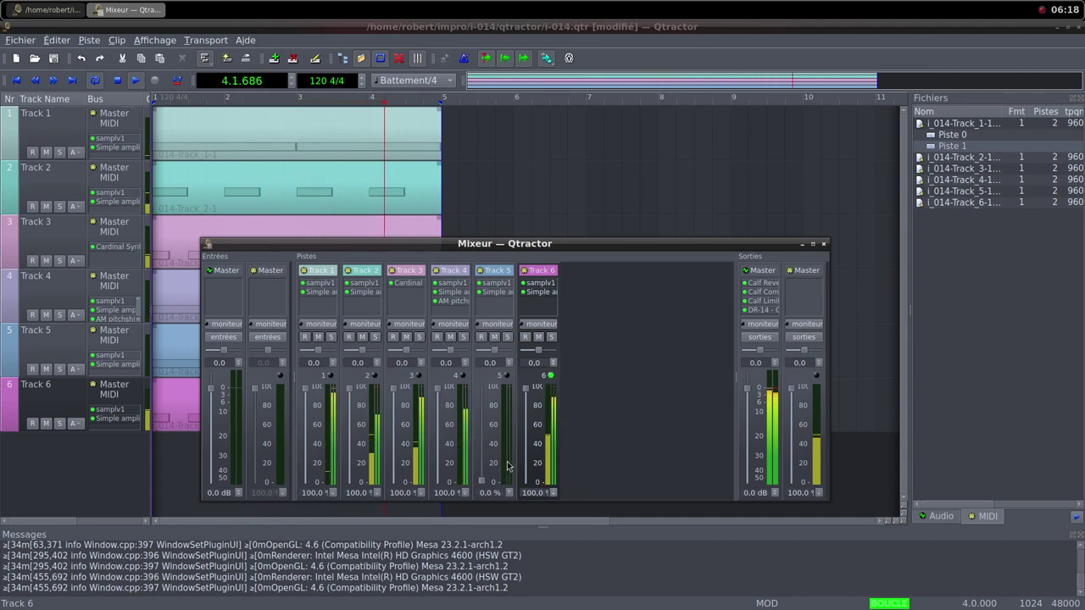
{"action": "left_click", "coordinate": [532, 470]}
{"action": "left_click_drag", "start_coordinate": [532, 470], "coordinate": [531, 500]}
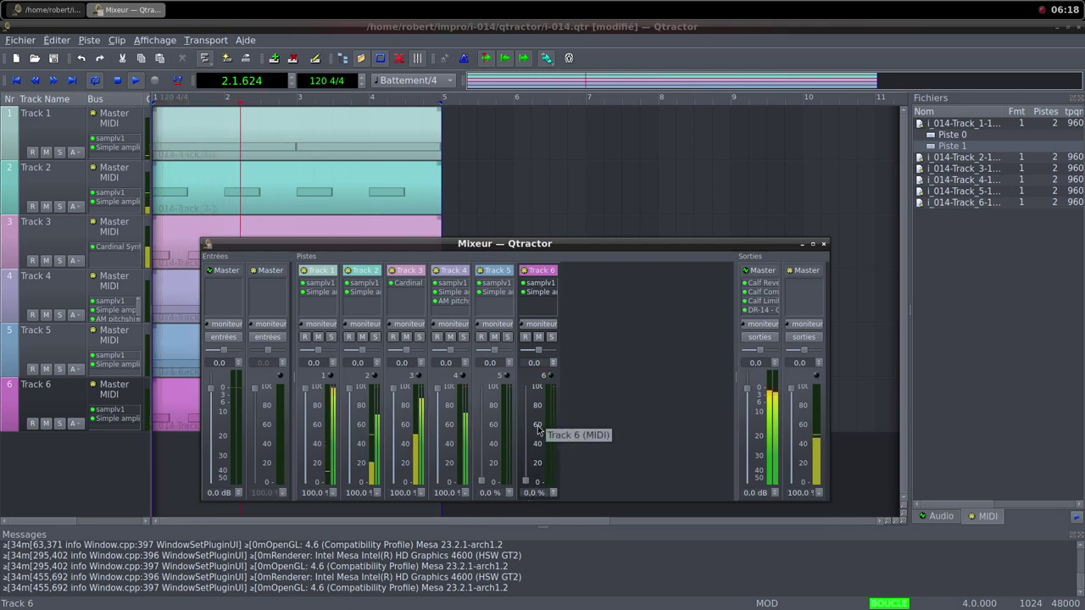
Delete Track 6 from the session and confirm its removal.
{"action": "right_click", "coordinate": [70, 405]}
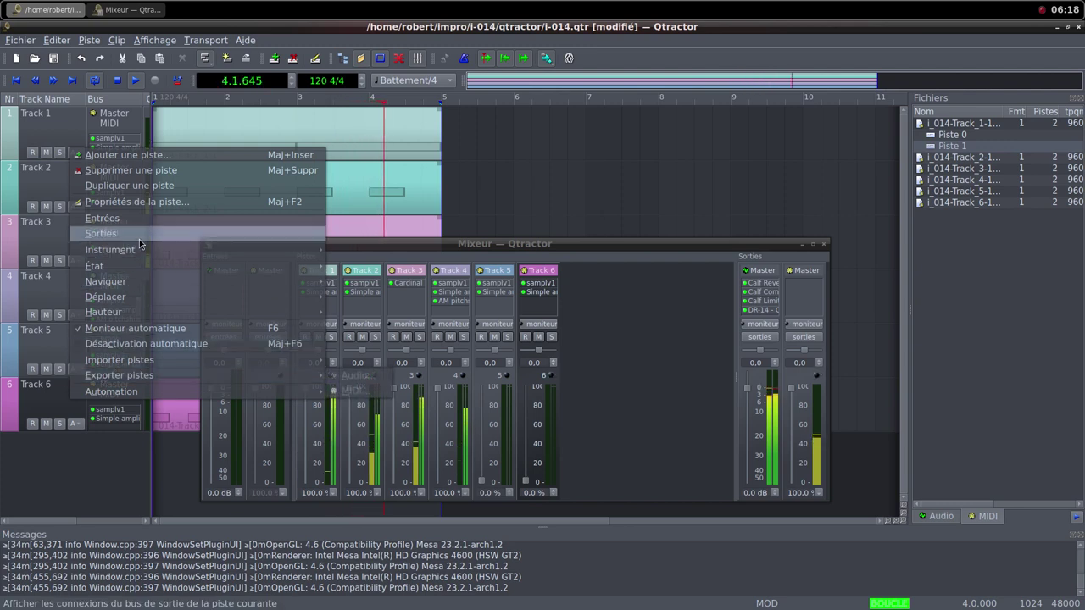
{"action": "mouse_move", "coordinate": [150, 248]}
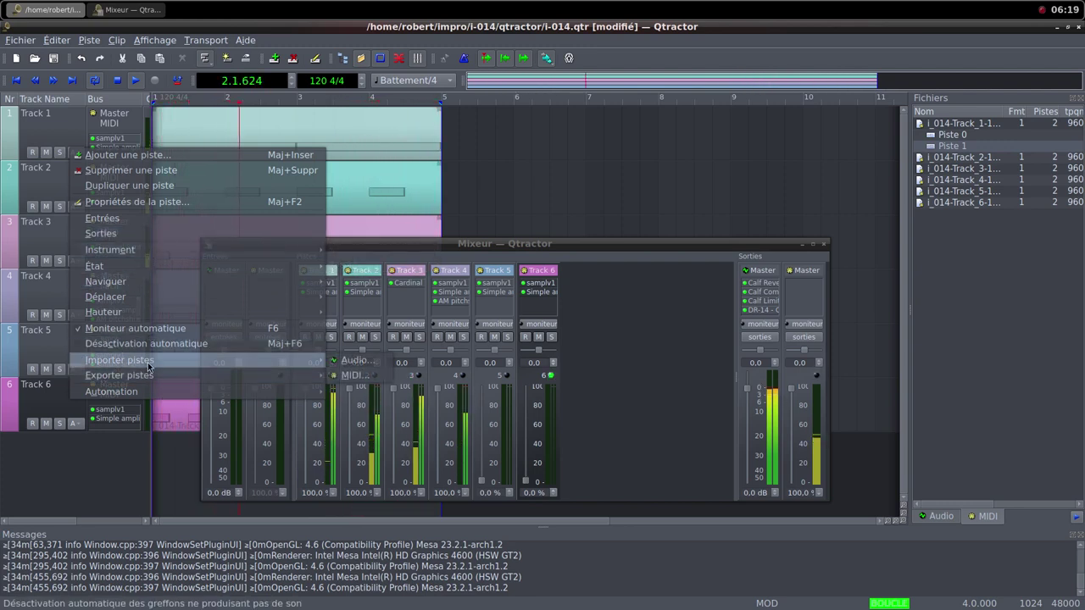
{"action": "left_click", "coordinate": [147, 170]}
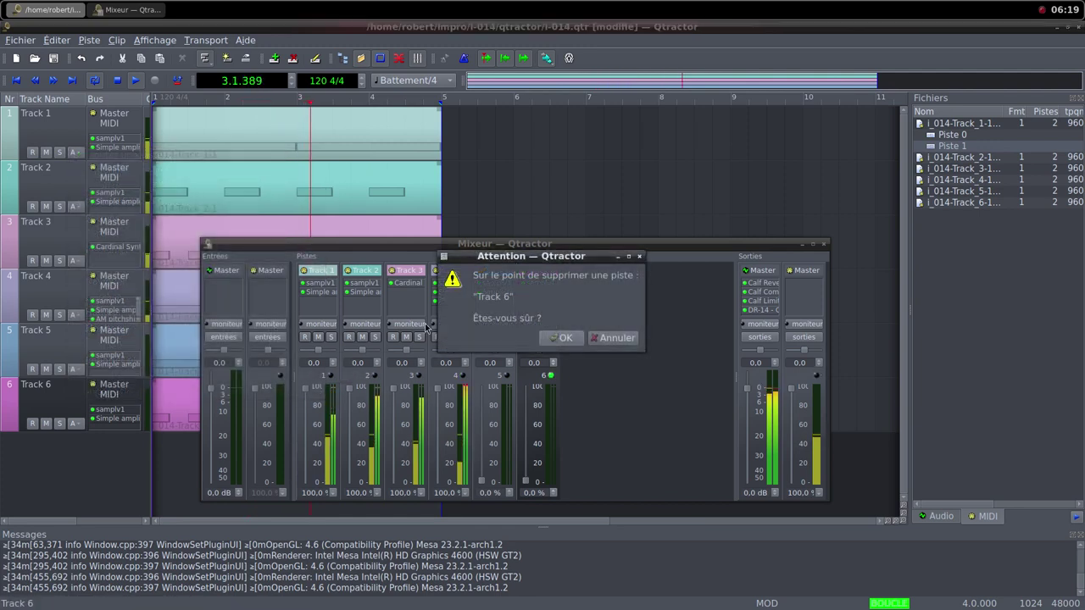
{"action": "left_click", "coordinate": [563, 338]}
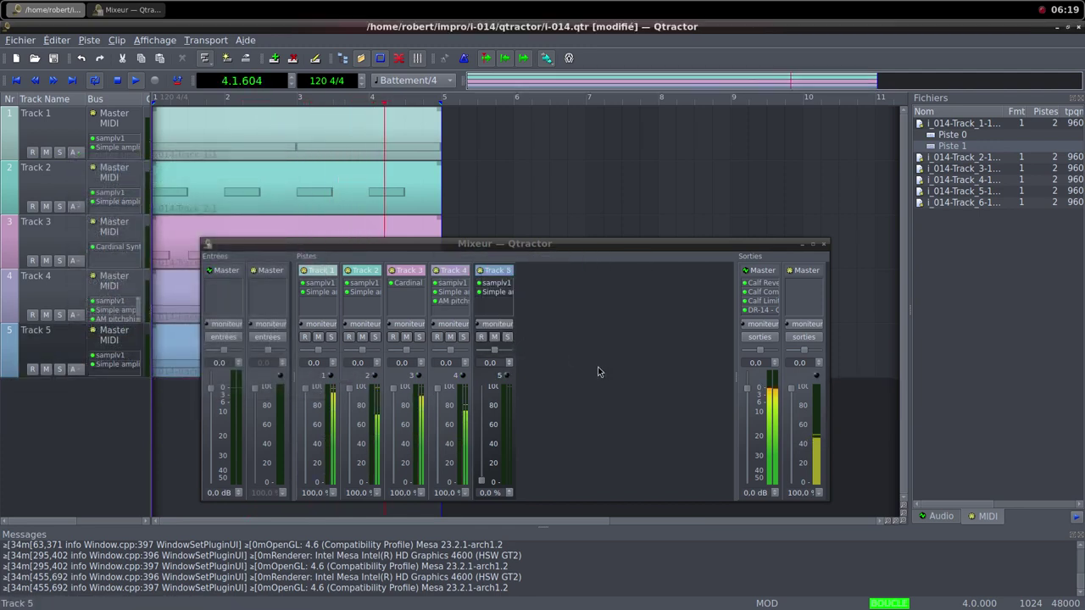
Switch to Freesound in Firefox, get another random sound and save Back Off.wav as 66544__benboncan__back-off.wav in the i-014 samples folder.
{"action": "middle_click", "coordinate": [582, 18]}
{"action": "left_click", "coordinate": [644, 20]}
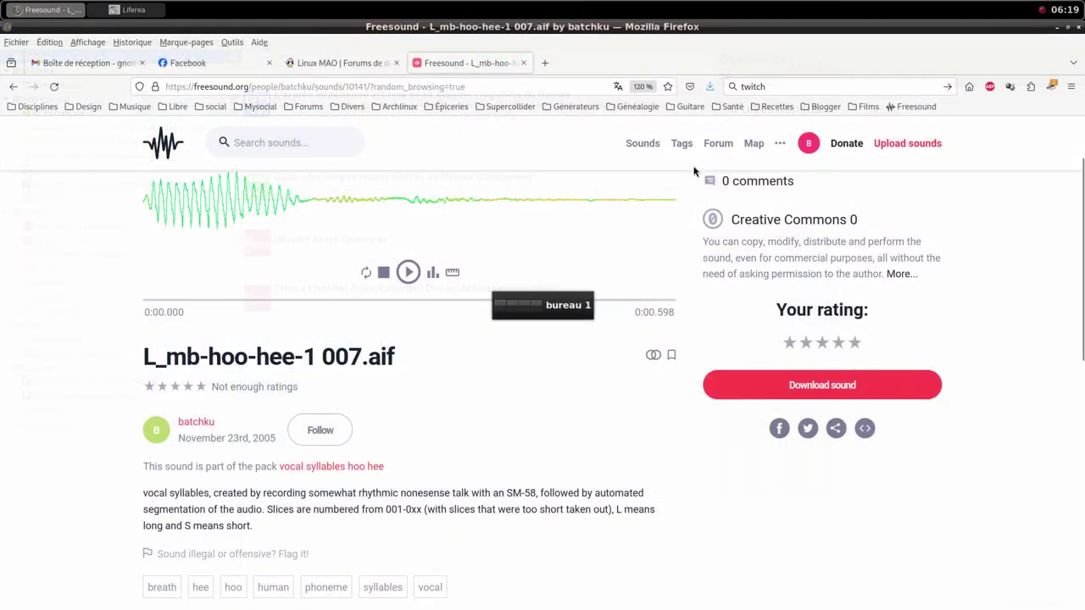
{"action": "scroll", "coordinate": [773, 249], "scroll_direction": "up", "scroll_amount": 1}
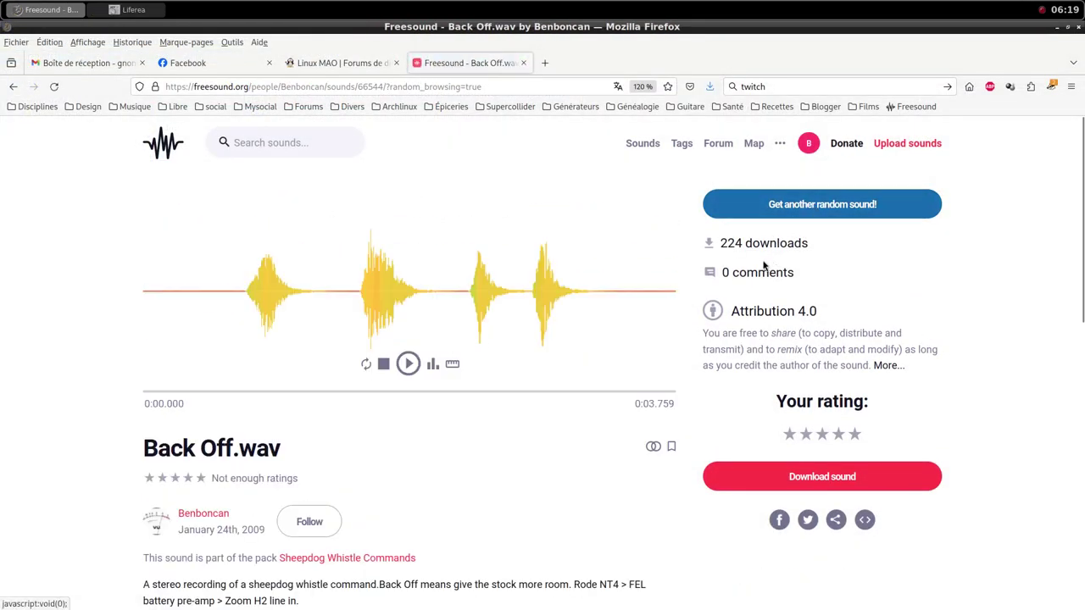
{"action": "scroll", "coordinate": [511, 455], "scroll_direction": "down", "scroll_amount": 2}
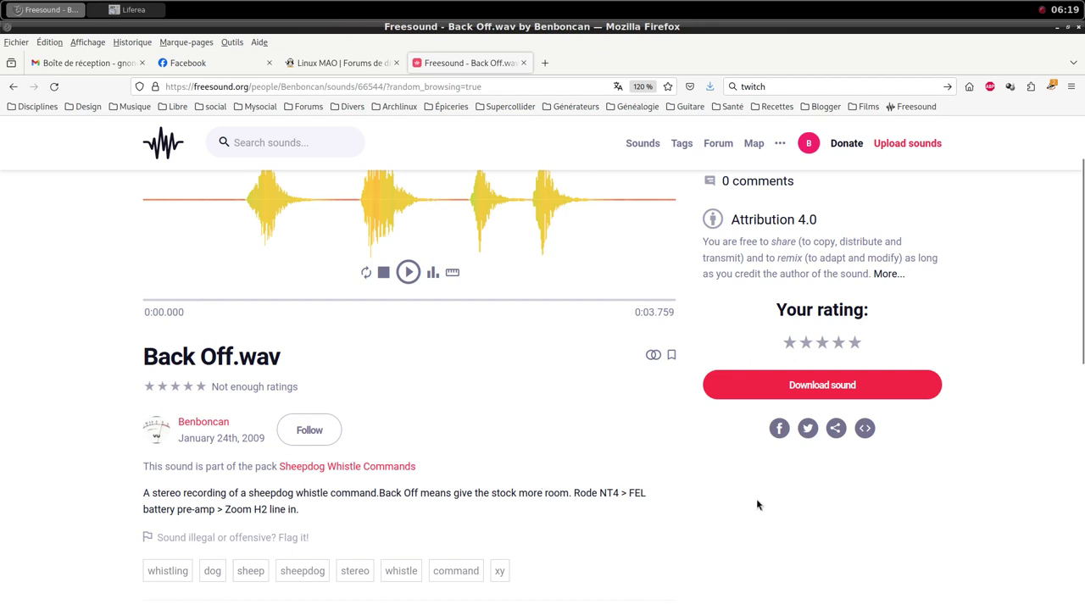
{"action": "scroll", "coordinate": [758, 505], "scroll_direction": "up", "scroll_amount": 2}
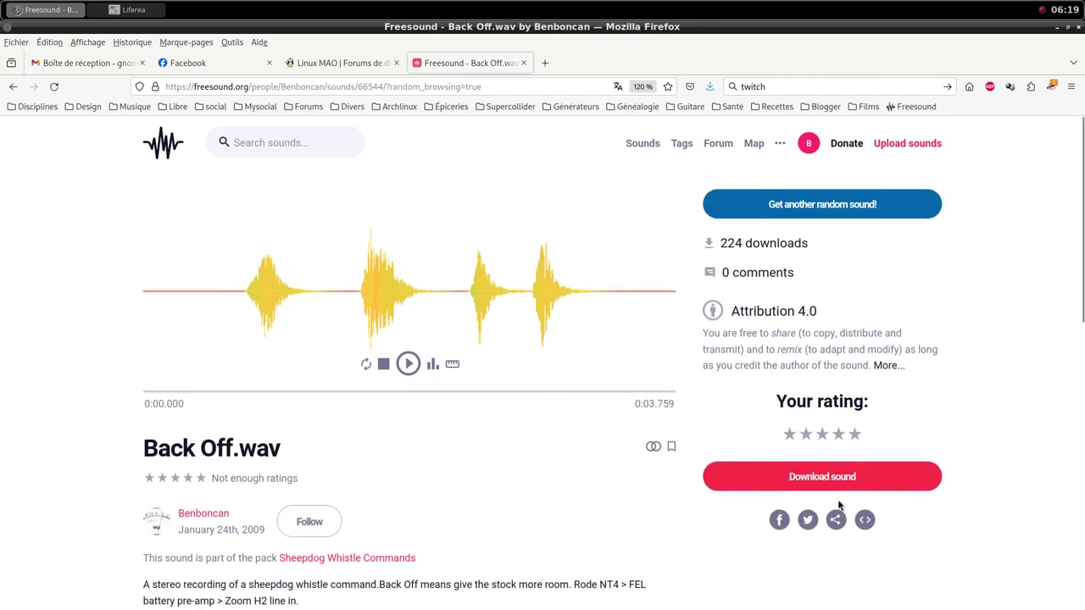
{"action": "left_click", "coordinate": [833, 478]}
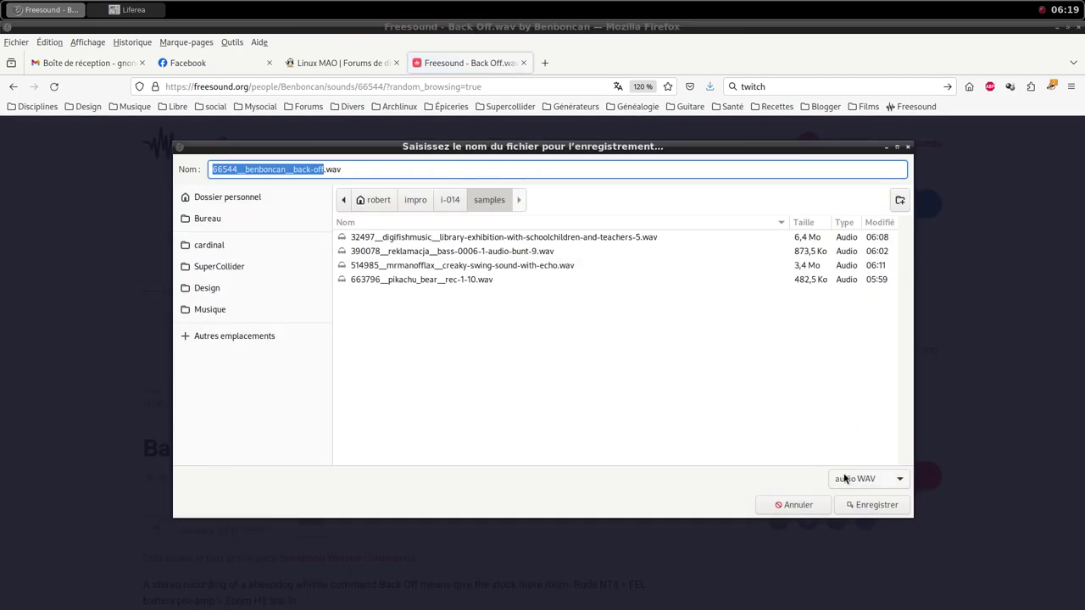
{"action": "left_click", "coordinate": [879, 506]}
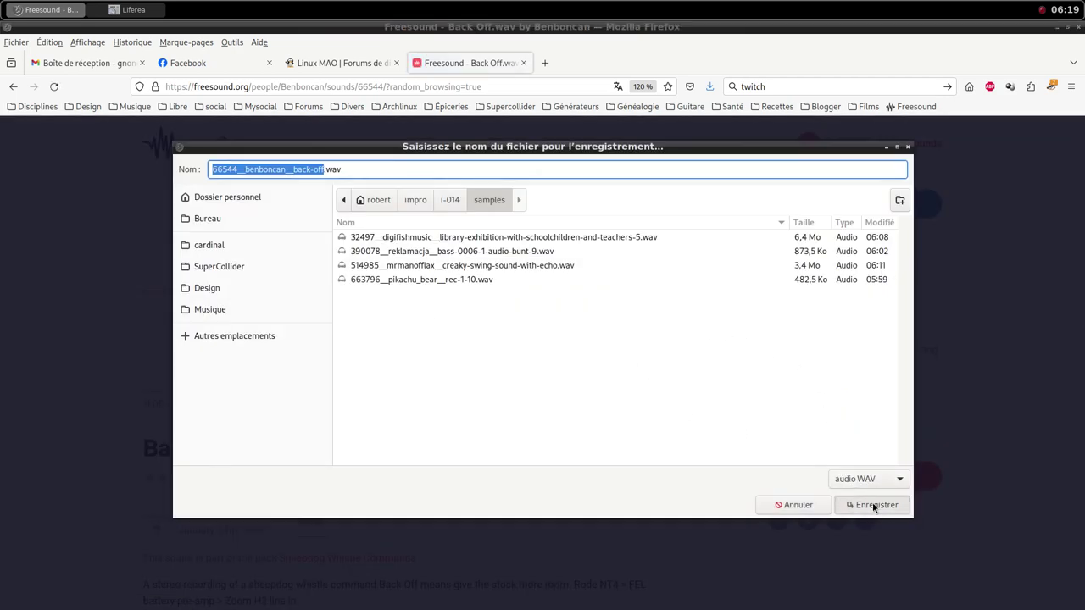
{"action": "left_click", "coordinate": [863, 272]}
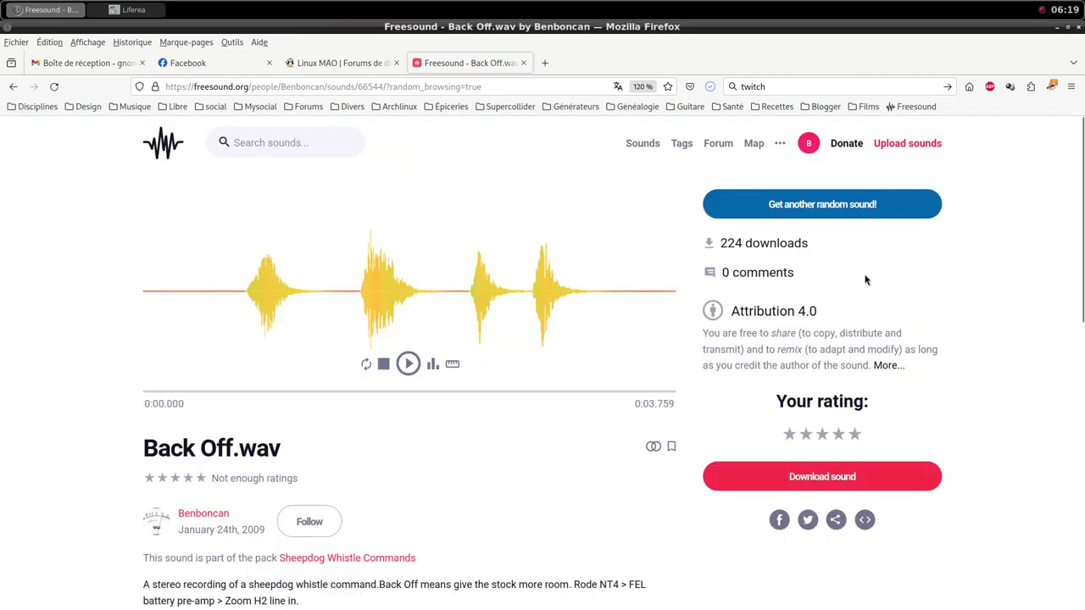
Switch back to Qtractor and start a new MIDI track, Track 6, with the samplv1 plugin inserted.
{"action": "middle_click", "coordinate": [445, 6]}
{"action": "left_click", "coordinate": [481, 102]}
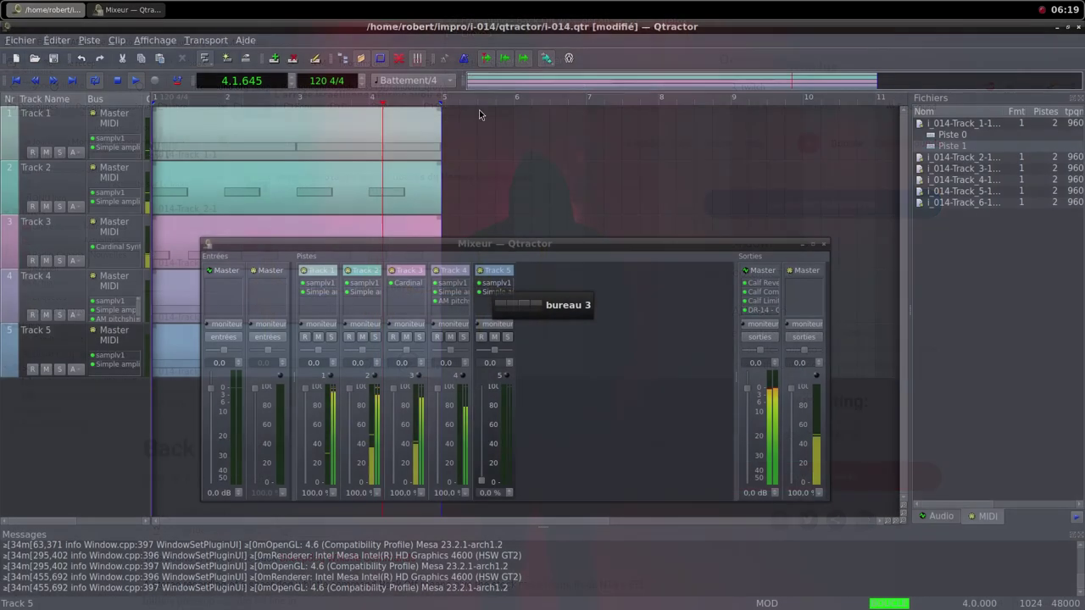
{"action": "right_click", "coordinate": [547, 363]}
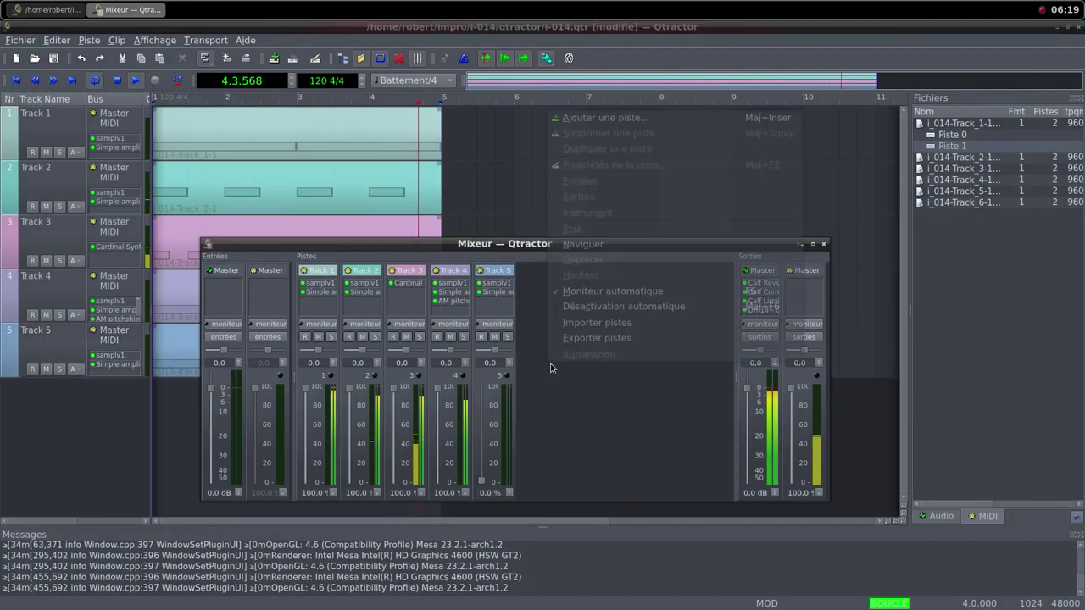
{"action": "left_click", "coordinate": [590, 120]}
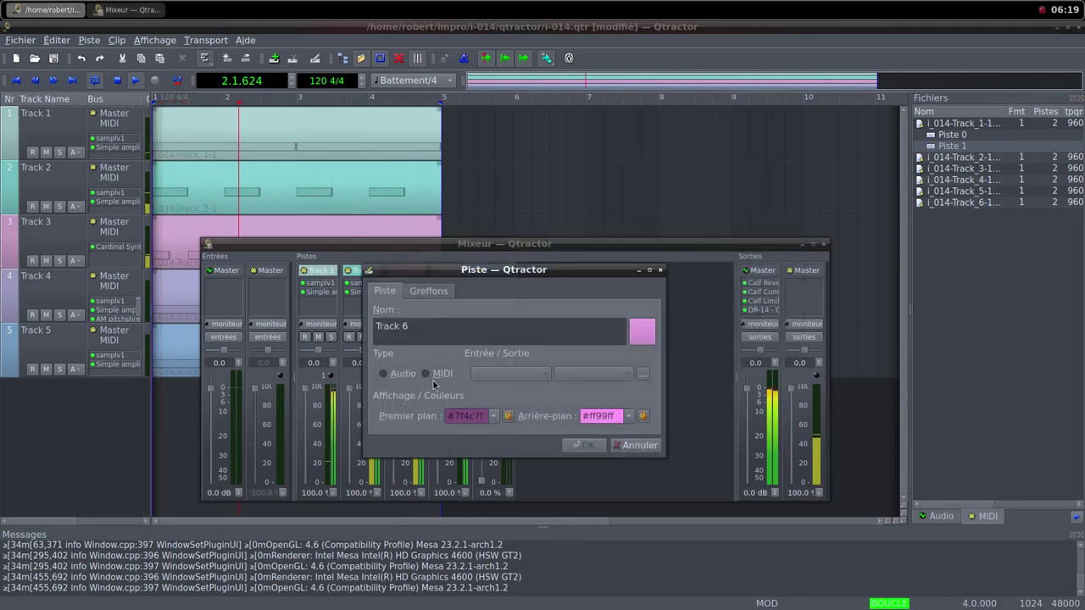
{"action": "left_click", "coordinate": [426, 374]}
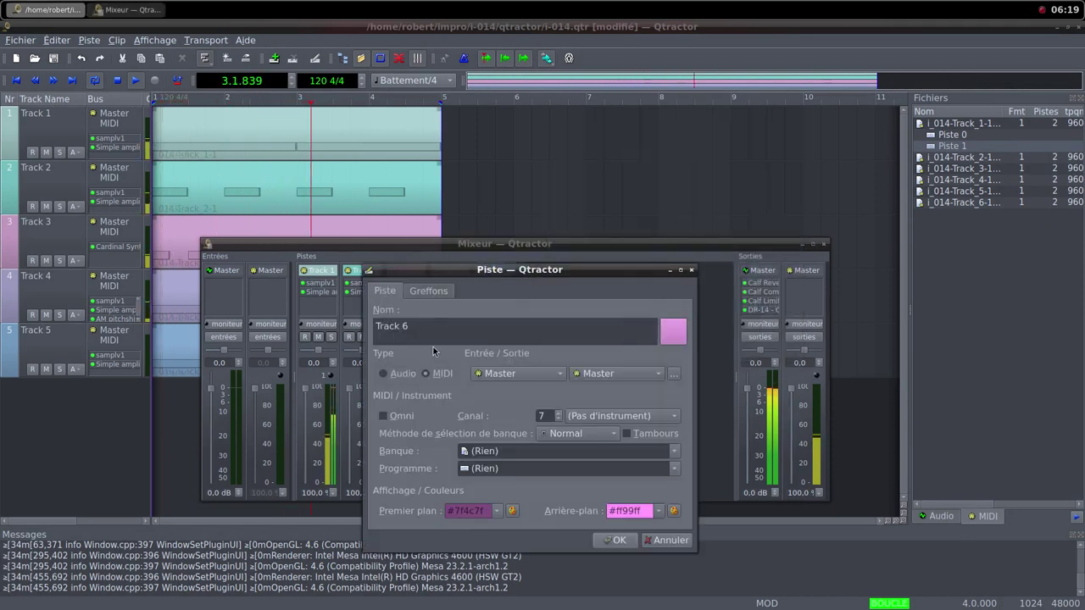
{"action": "left_click", "coordinate": [429, 290]}
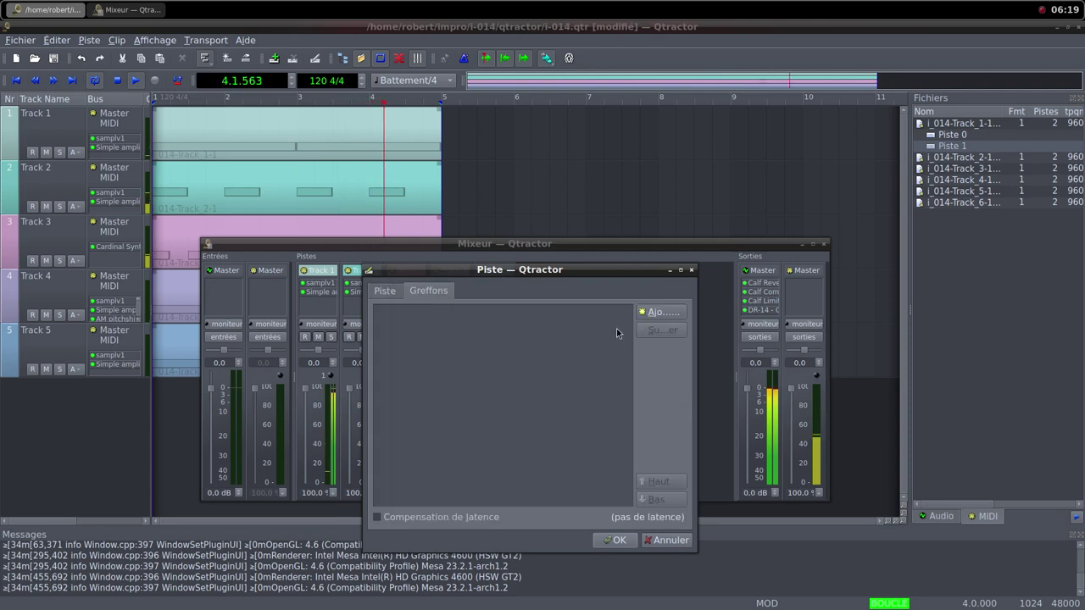
{"action": "left_click", "coordinate": [657, 312]}
{"action": "type", "text": "sam"}
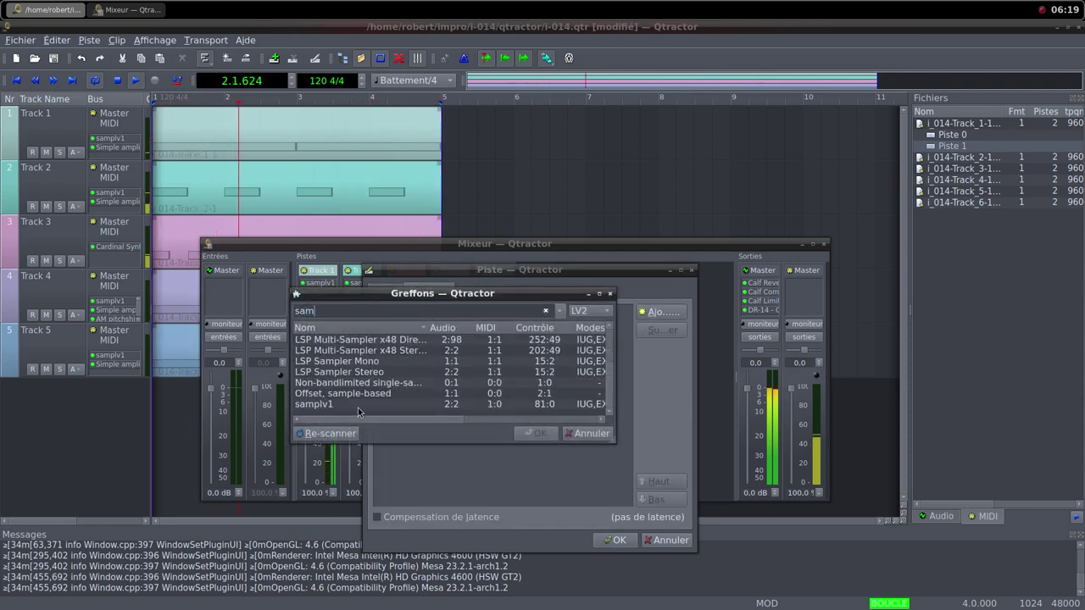
{"action": "double_click", "coordinate": [386, 404]}
Load 66544__benboncan__back-off.wav from the i-014 samples folder into samplv1 and set its DCA and output volumes to 100.
{"action": "double_click", "coordinate": [363, 241]}
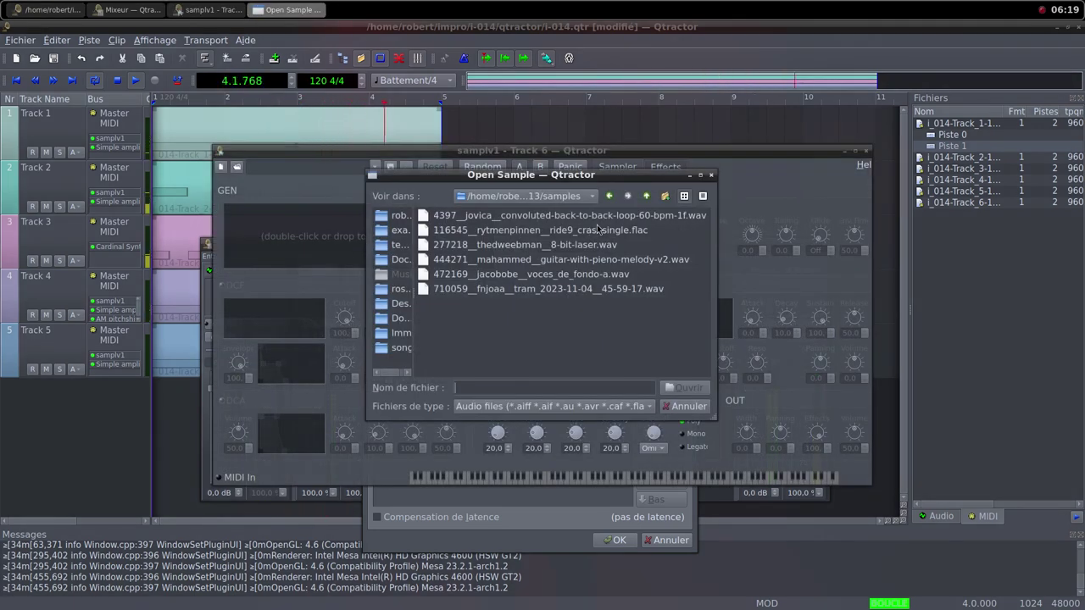
{"action": "left_click", "coordinate": [645, 197]}
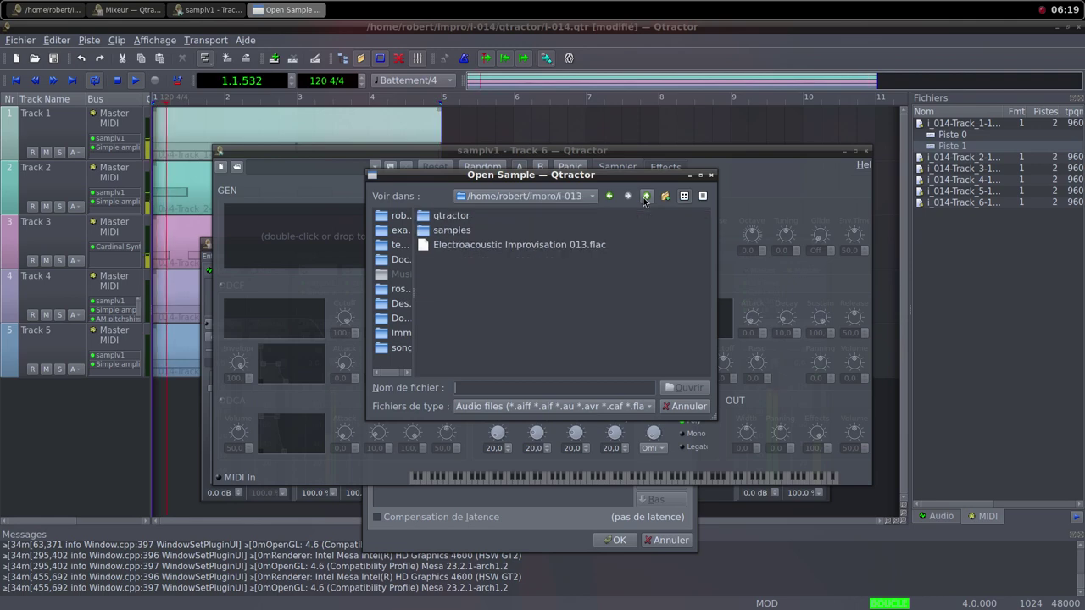
{"action": "left_click", "coordinate": [645, 197]}
{"action": "double_click", "coordinate": [494, 265]}
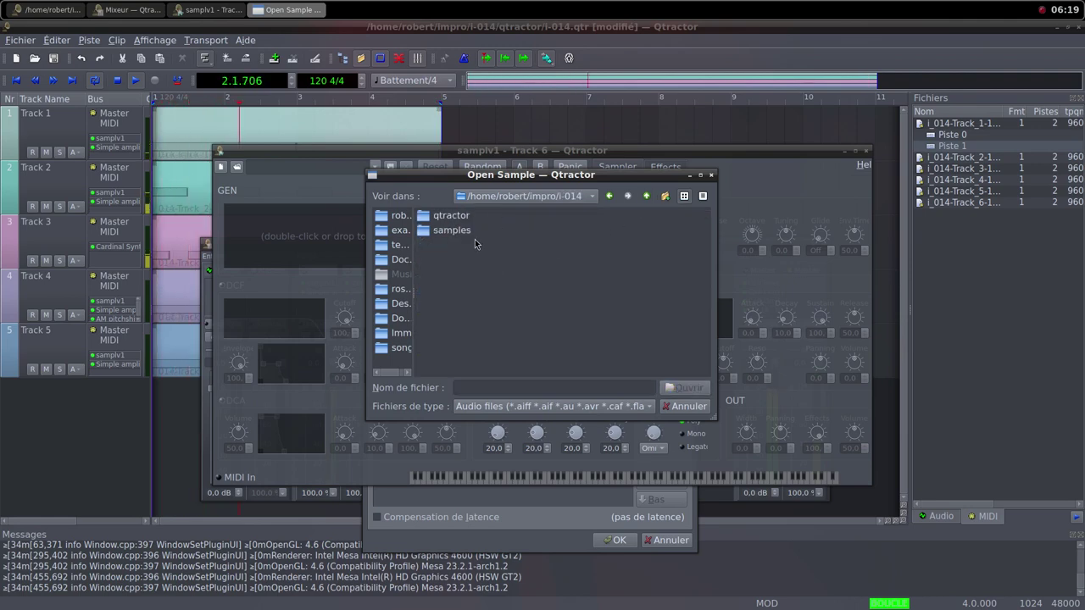
{"action": "double_click", "coordinate": [469, 231]}
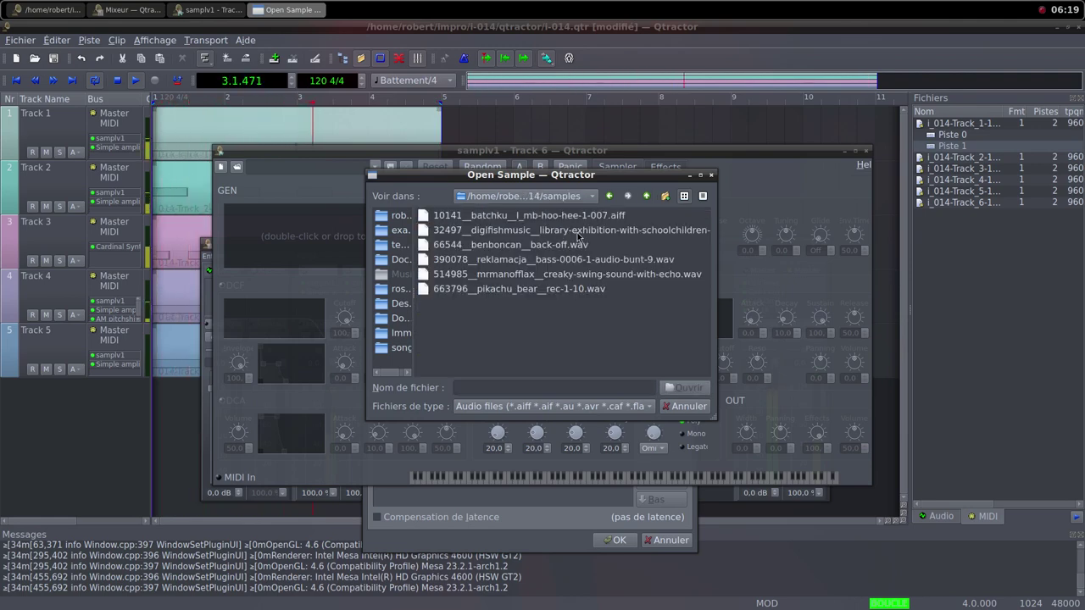
{"action": "left_click", "coordinate": [570, 248]}
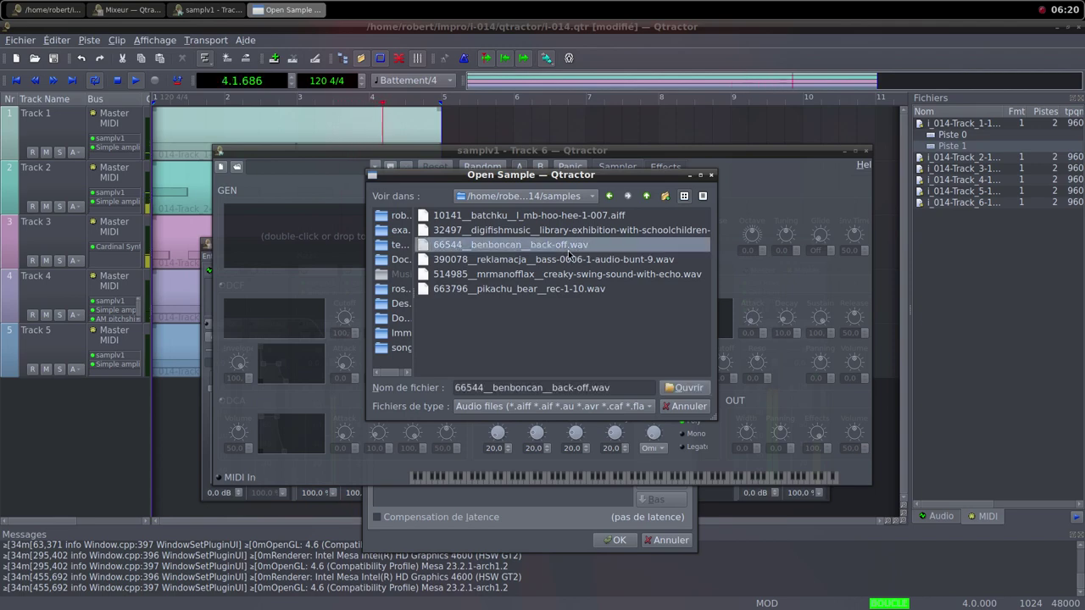
{"action": "left_click", "coordinate": [676, 390]}
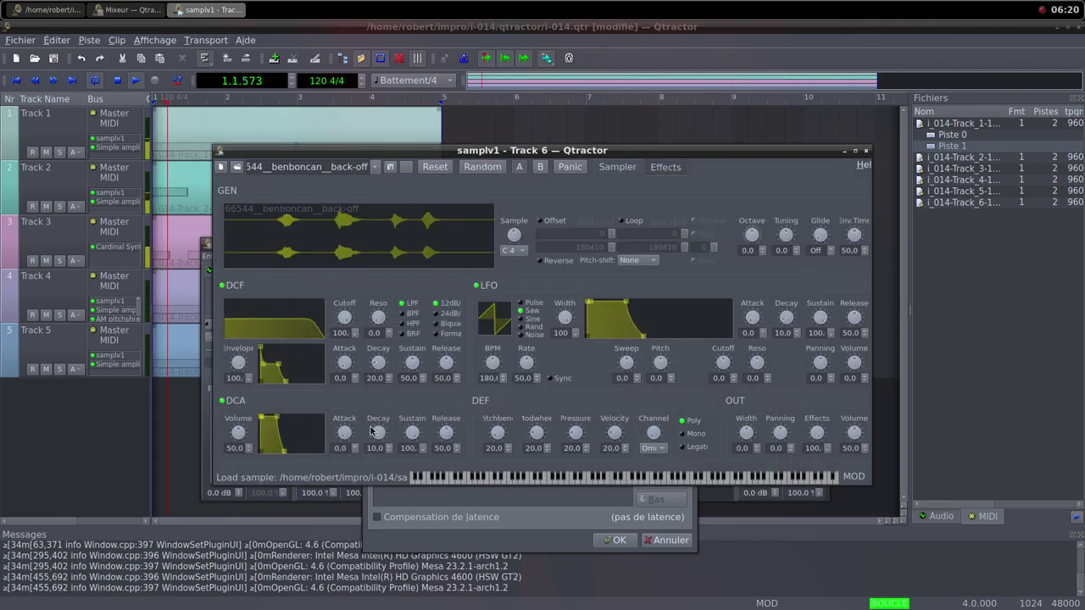
{"action": "left_click_drag", "start_coordinate": [252, 439], "coordinate": [165, 397]}
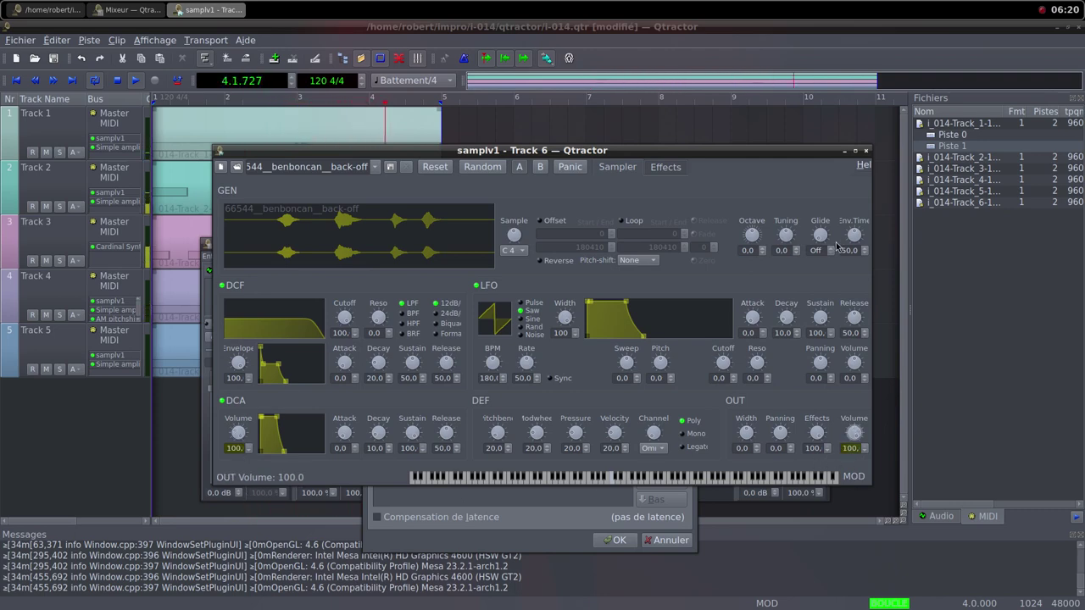
{"action": "left_click", "coordinate": [866, 151]}
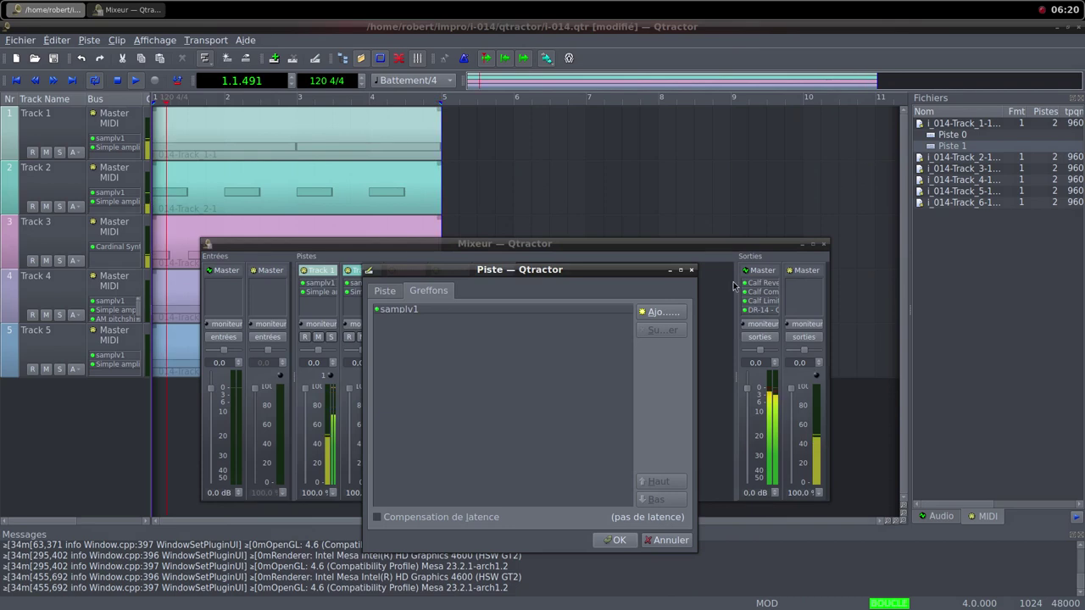
Add a Simple amplifier plugin to finish creating Track 6, and lower the track's volume to 0 %.
{"action": "left_click", "coordinate": [658, 312]}
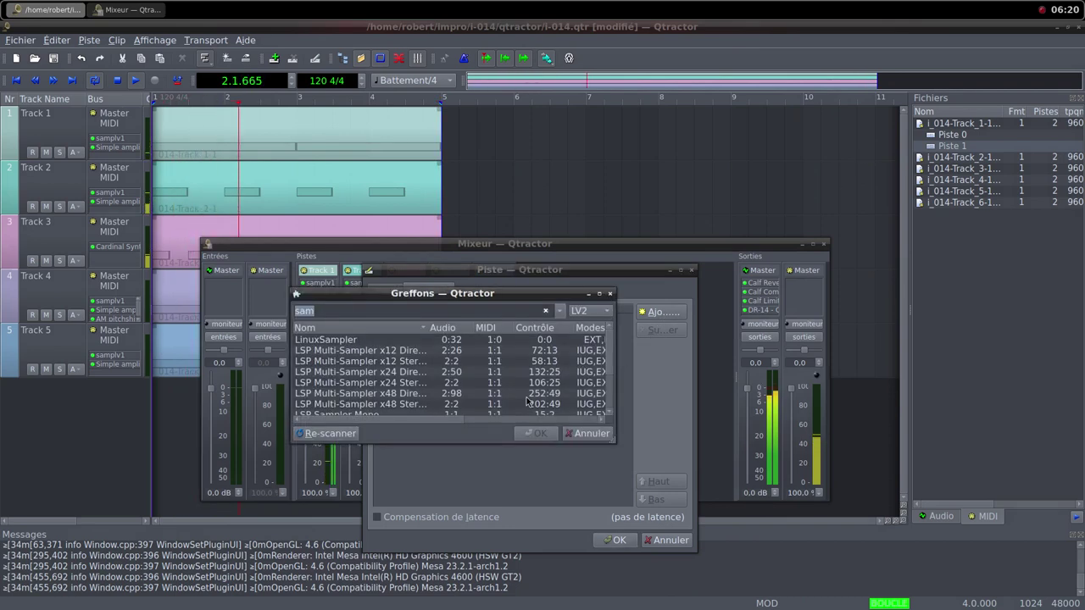
{"action": "type", "text": "s"}
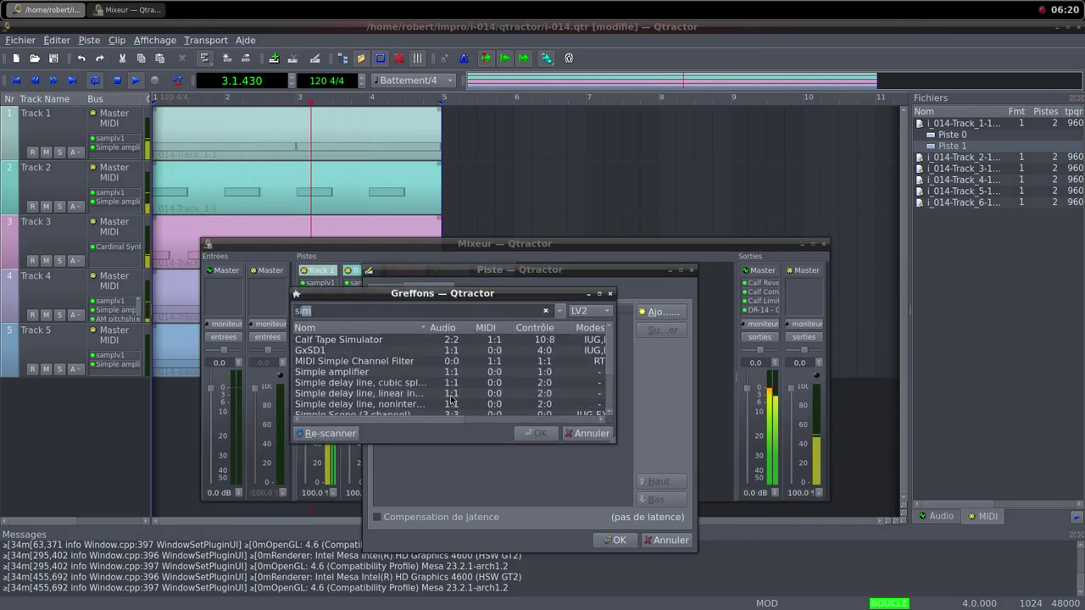
{"action": "double_click", "coordinate": [378, 373]}
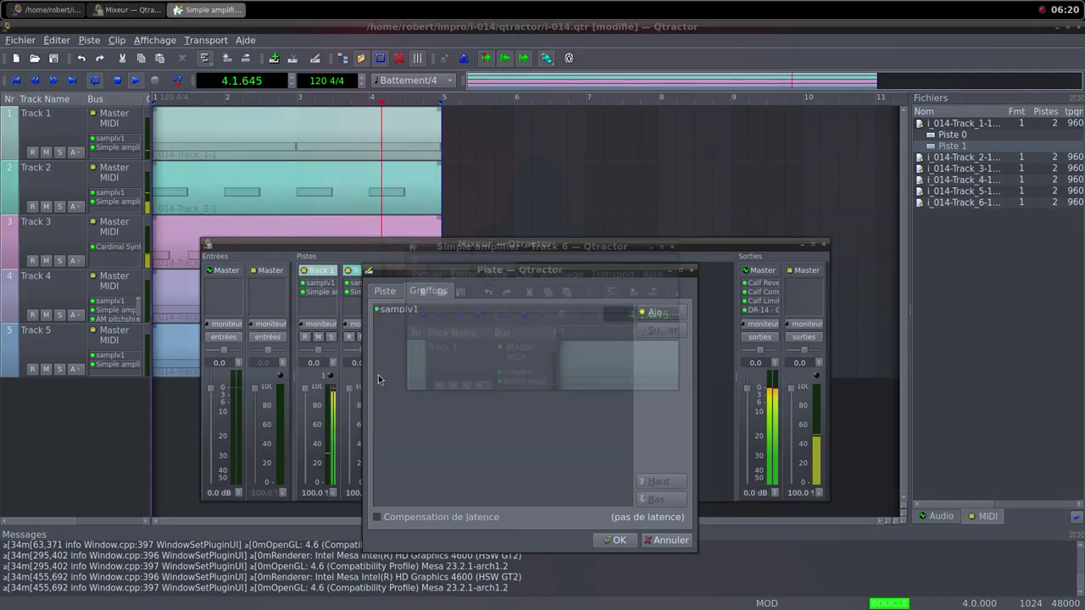
{"action": "left_click", "coordinate": [672, 246]}
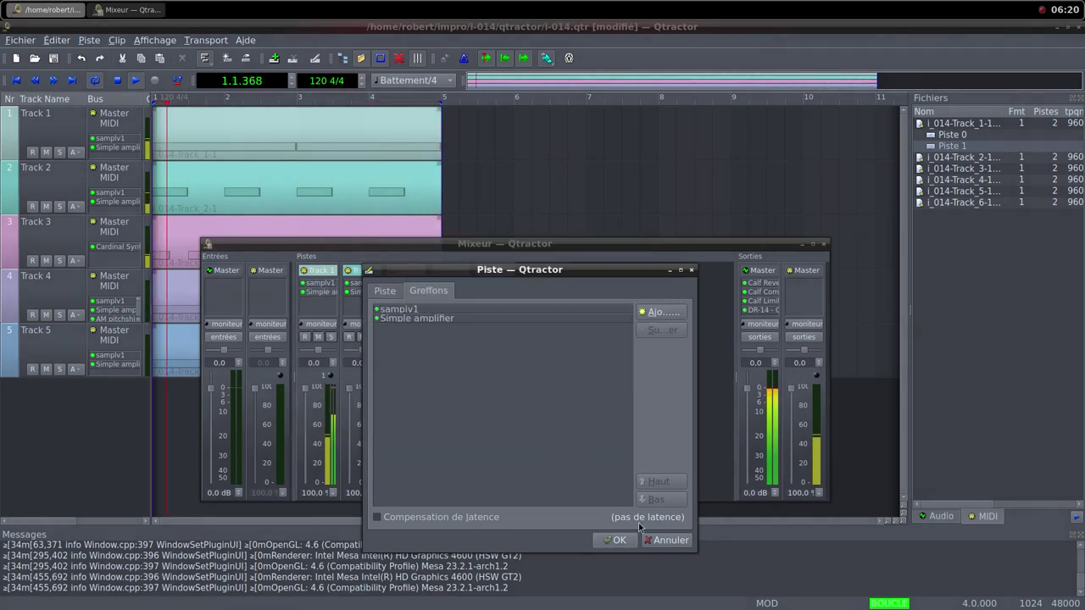
{"action": "left_click", "coordinate": [617, 540]}
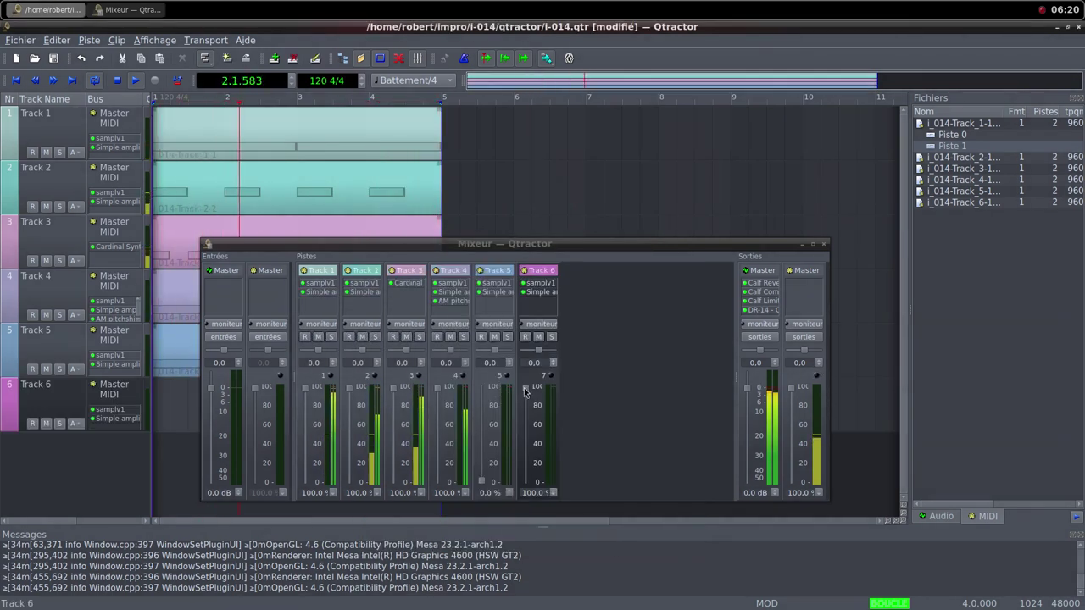
{"action": "left_click_drag", "start_coordinate": [526, 388], "coordinate": [526, 481]}
{"action": "middle_click", "coordinate": [531, 6]}
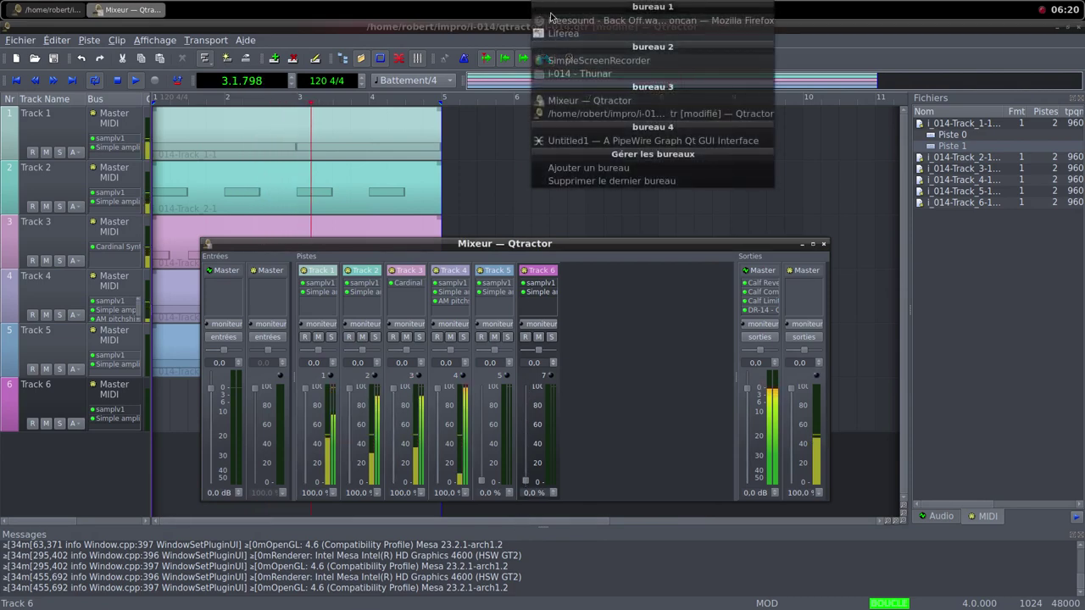
{"action": "left_click", "coordinate": [593, 20]}
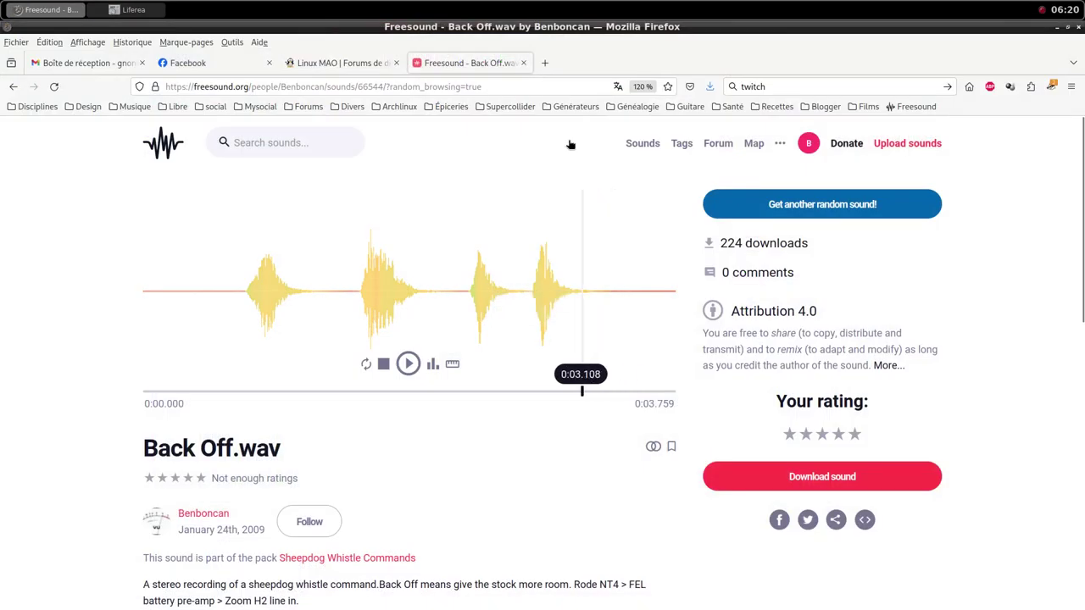
{"action": "middle_click", "coordinate": [550, 6]}
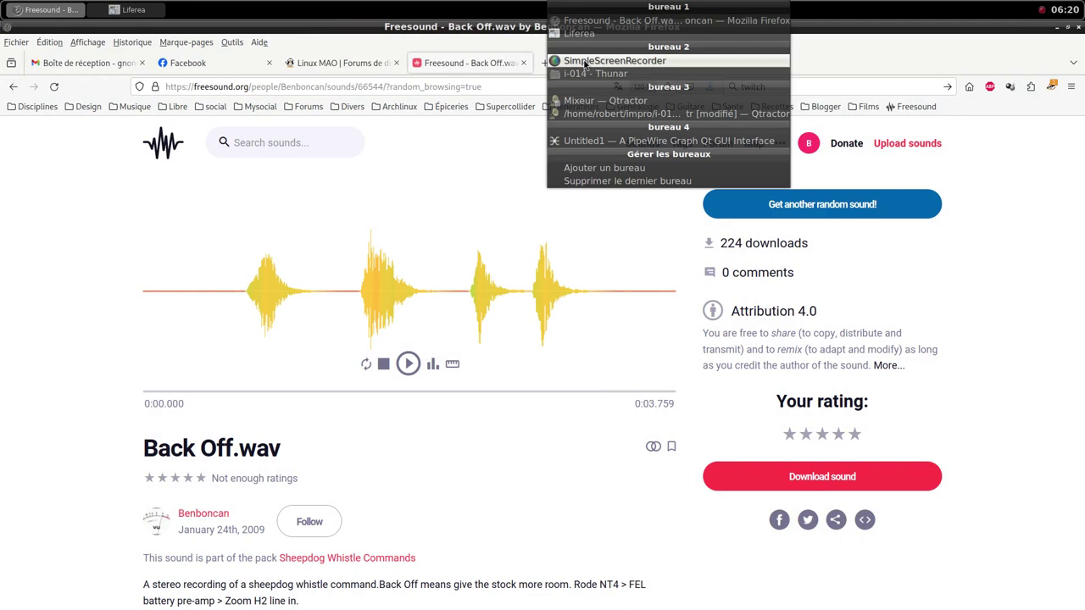
{"action": "left_click", "coordinate": [605, 101]}
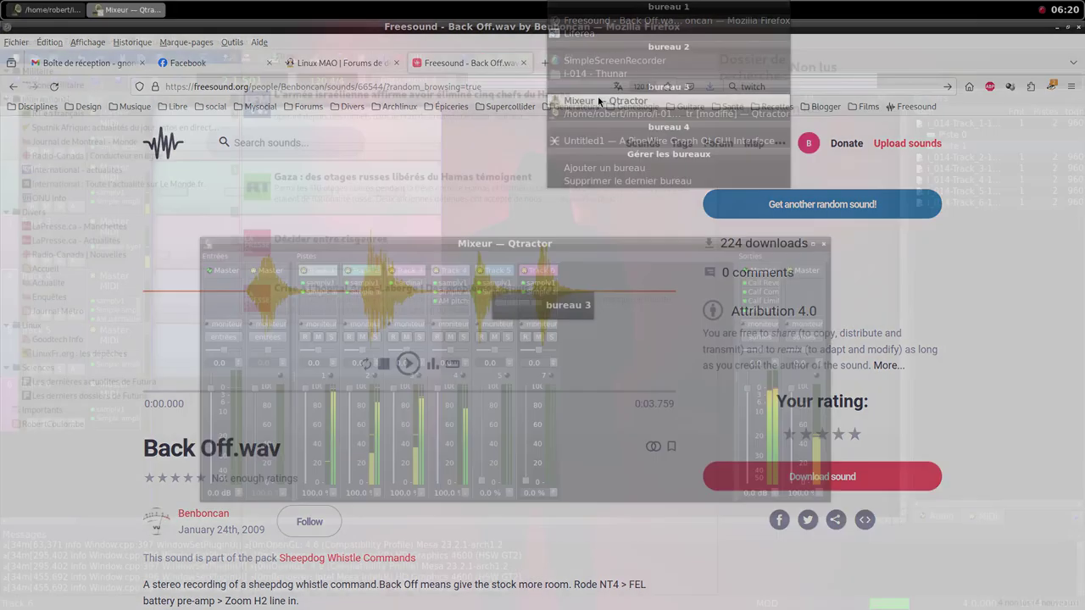
Create a new MIDI clip at the start of Track 6 and maximize its note editor.
{"action": "right_click", "coordinate": [169, 404]}
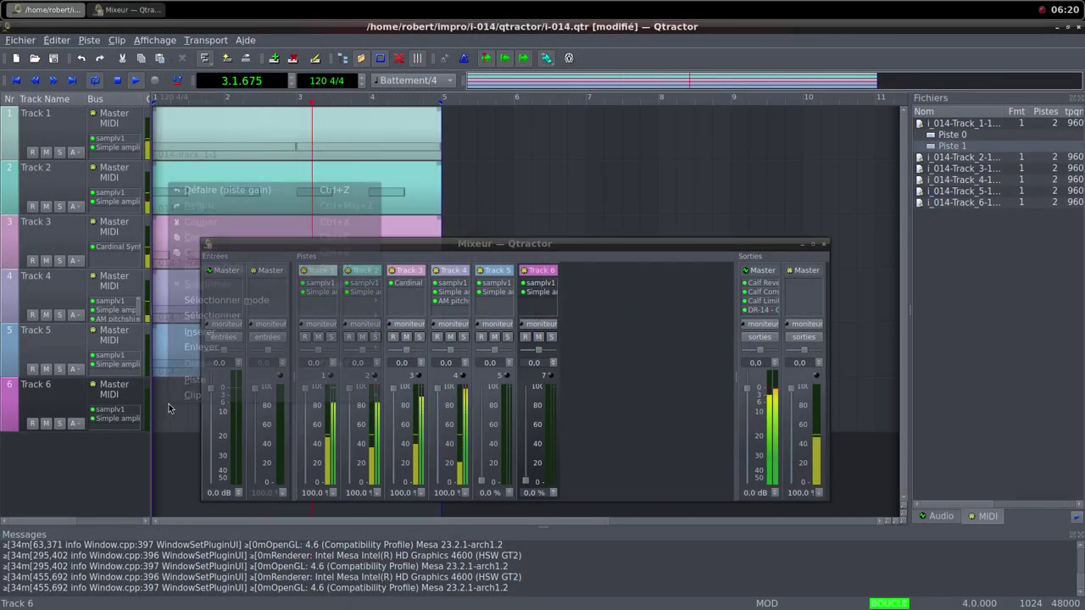
{"action": "mouse_move", "coordinate": [188, 396]}
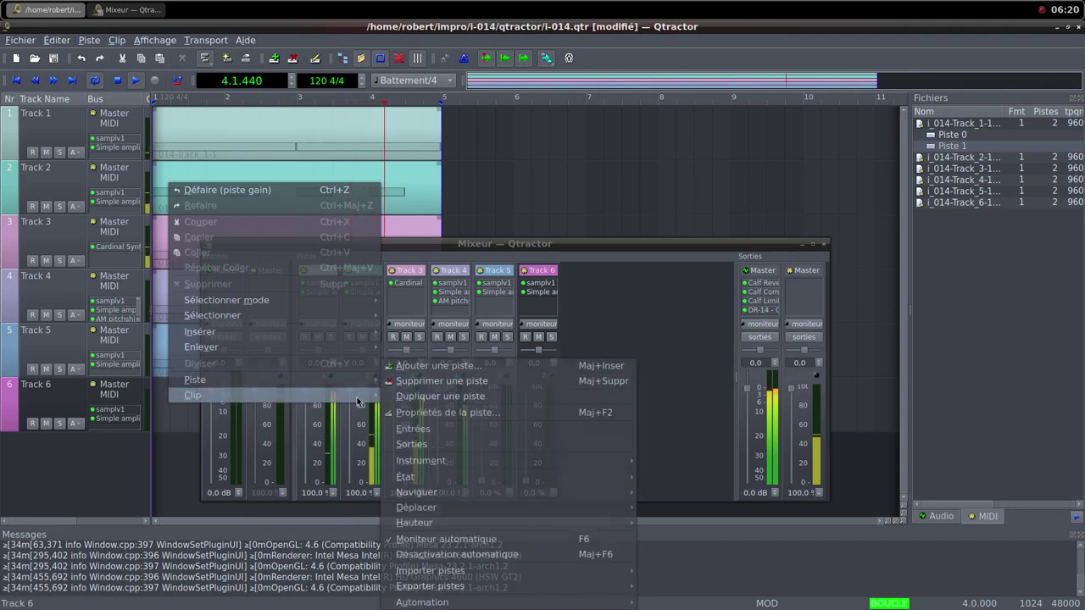
{"action": "left_click", "coordinate": [417, 384]}
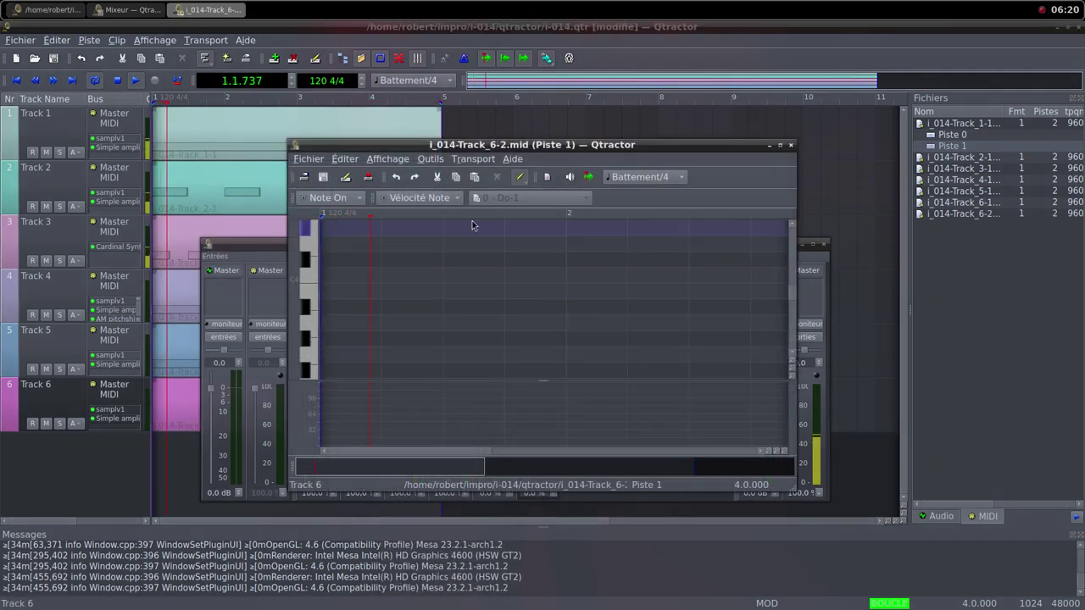
{"action": "left_click", "coordinate": [780, 146]}
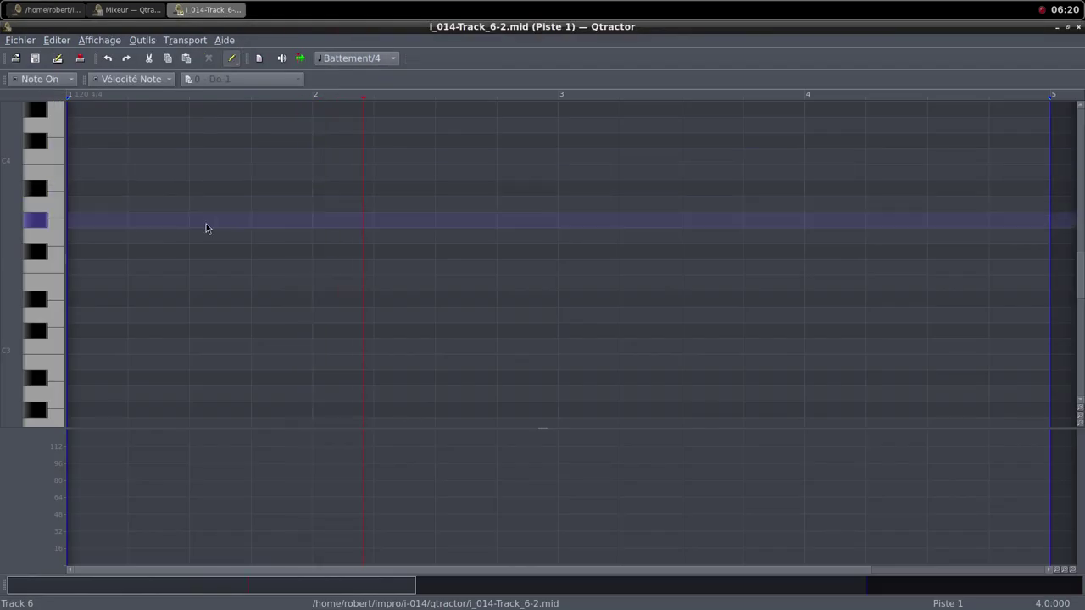
Fill the Track 6 clip with four consecutive one-measure C4 notes covering measures 1 to 4, and close the editor.
{"action": "left_click_drag", "start_coordinate": [76, 164], "coordinate": [650, 157]}
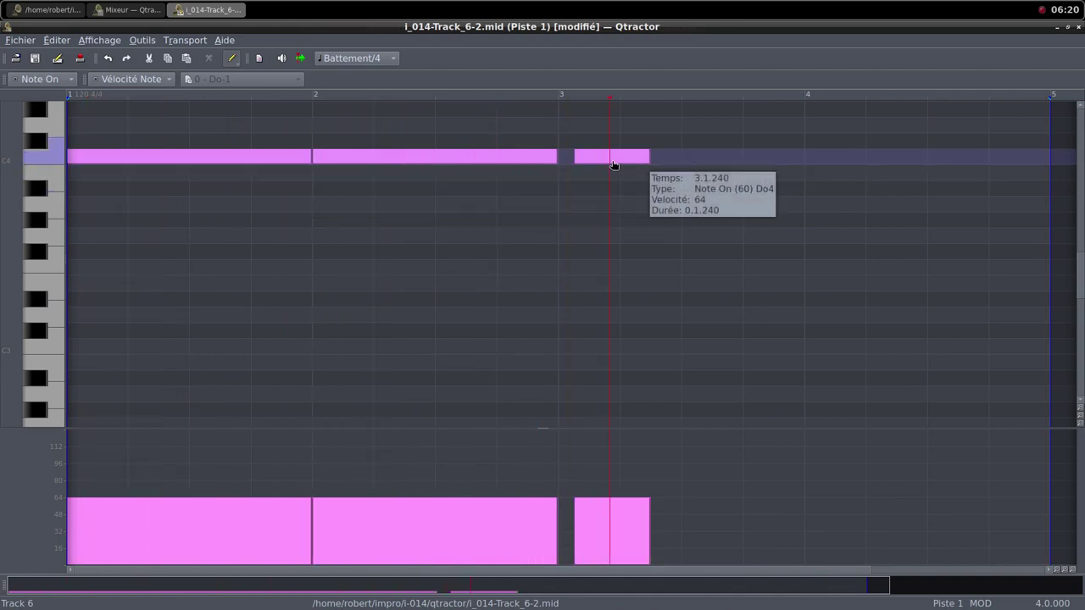
{"action": "left_click", "coordinate": [613, 162]}
{"action": "key", "text": "Delete"}
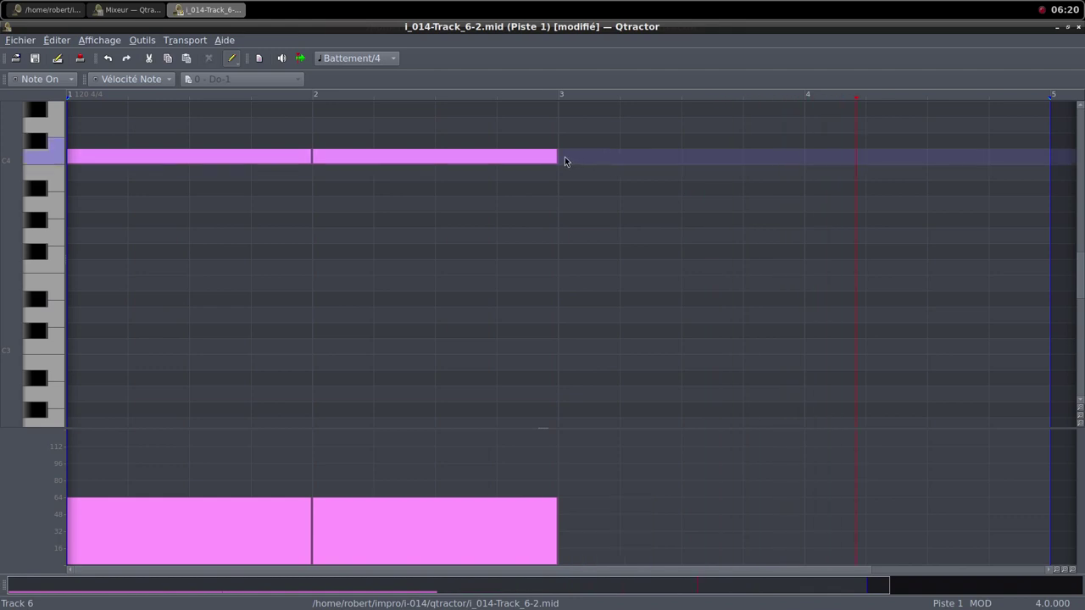
{"action": "left_click_drag", "start_coordinate": [565, 162], "coordinate": [1049, 156]}
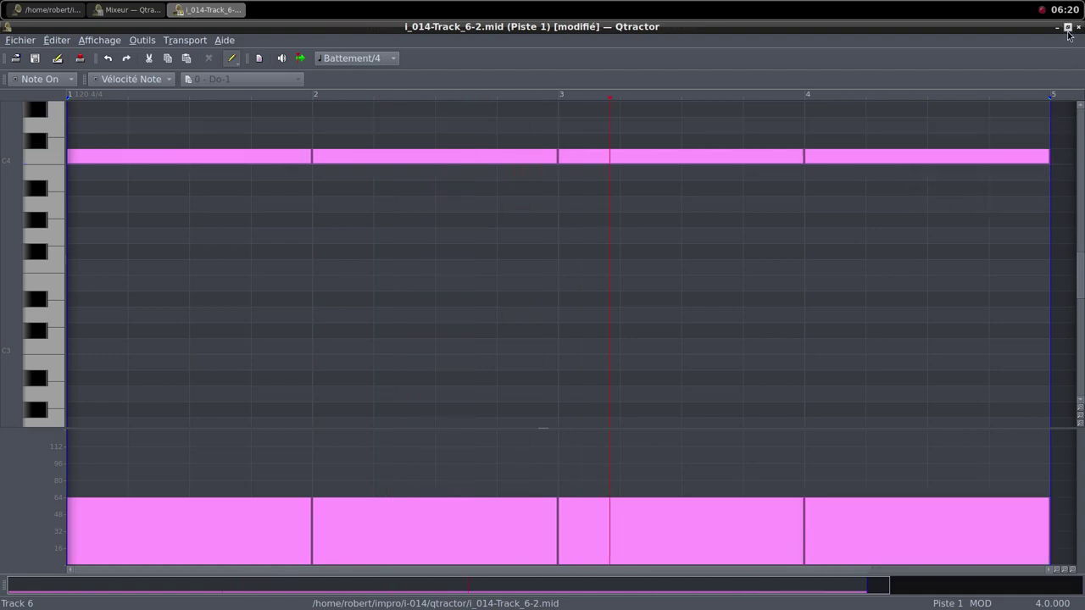
{"action": "left_click", "coordinate": [1068, 27]}
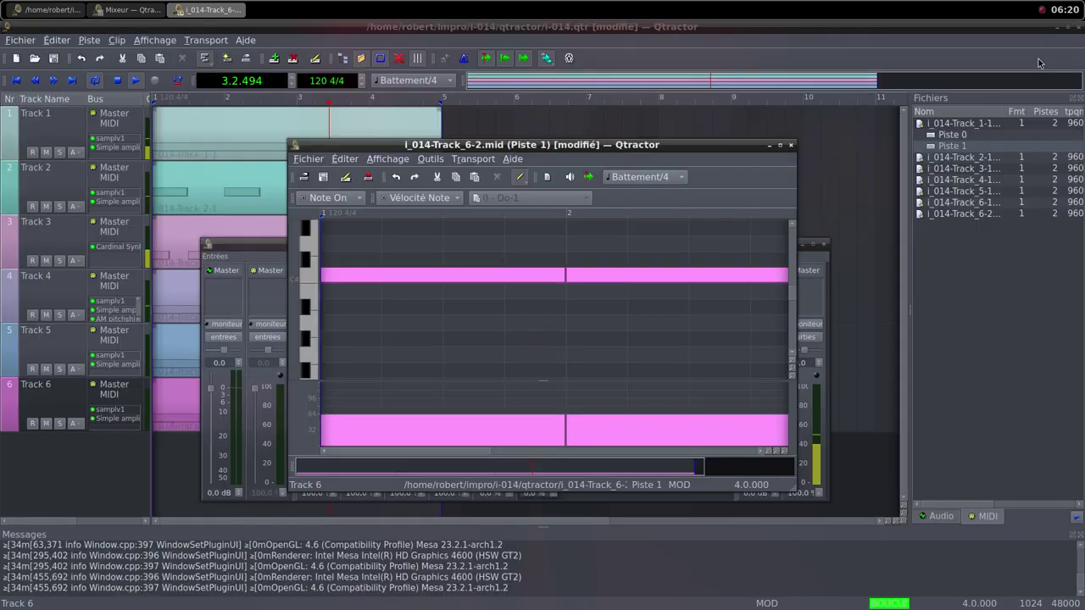
{"action": "left_click", "coordinate": [790, 146]}
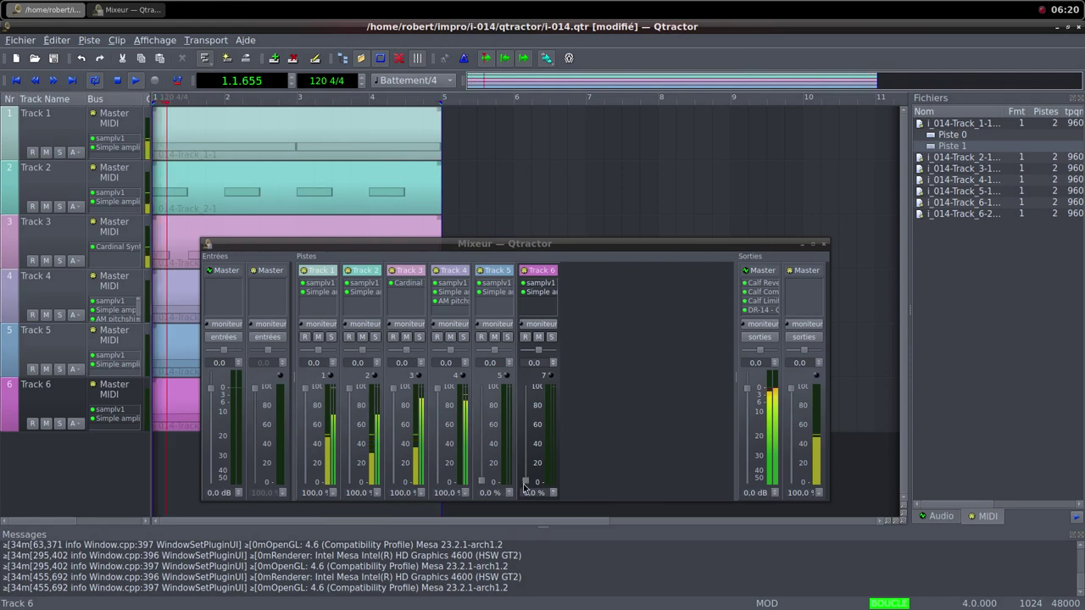
Gradually raise Track 6's volume to 100 % and set its Simple amplifier gain to about 10.6 dB.
{"action": "left_click_drag", "start_coordinate": [526, 480], "coordinate": [525, 468]}
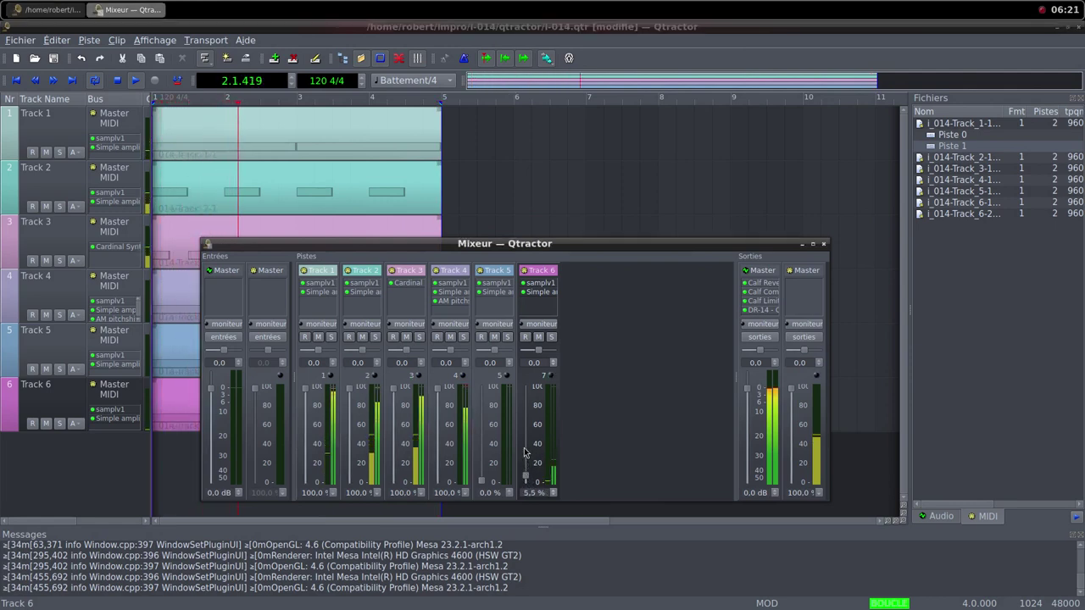
{"action": "left_click", "coordinate": [526, 452]}
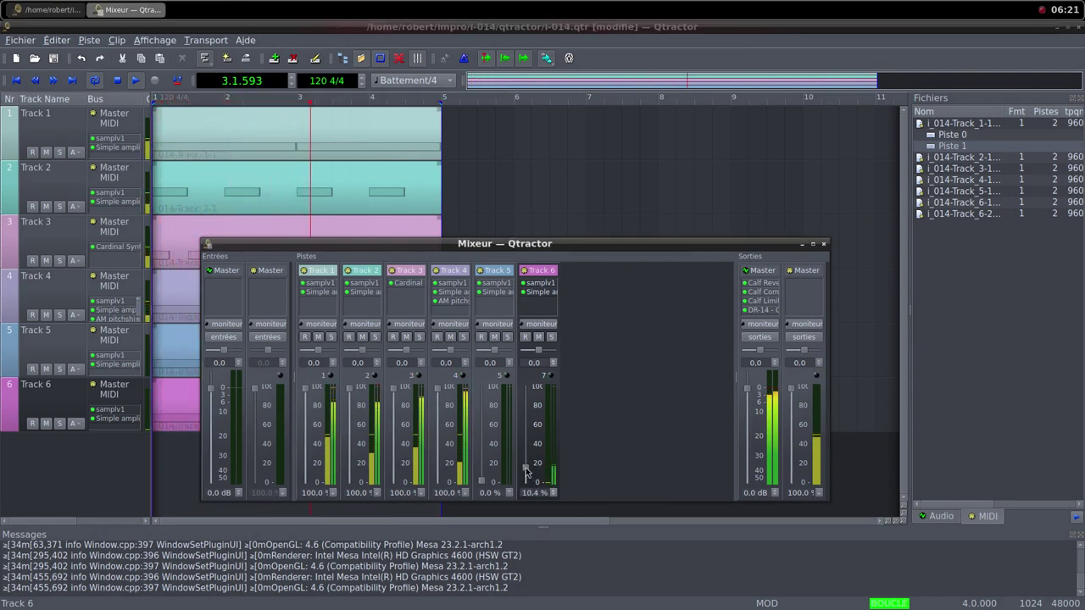
{"action": "left_click_drag", "start_coordinate": [526, 452], "coordinate": [531, 387]}
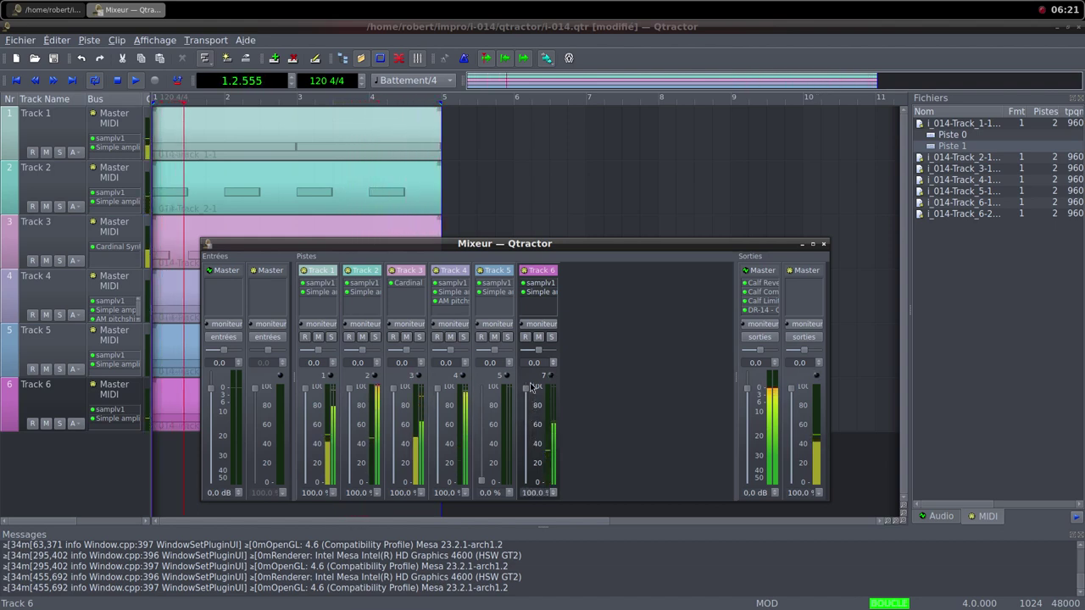
{"action": "double_click", "coordinate": [535, 292]}
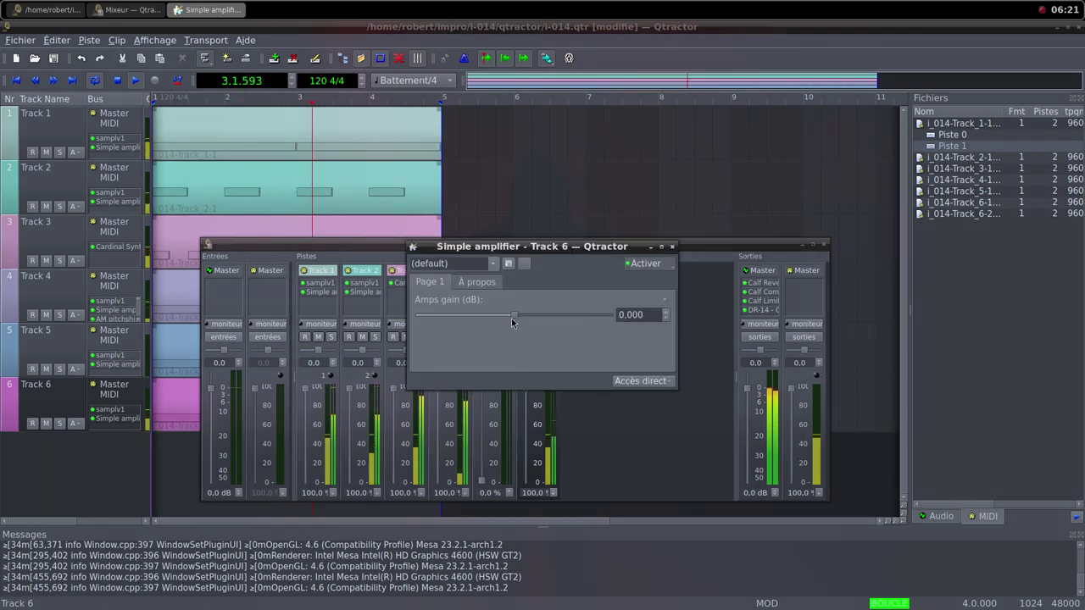
{"action": "left_click_drag", "start_coordinate": [515, 318], "coordinate": [532, 315]}
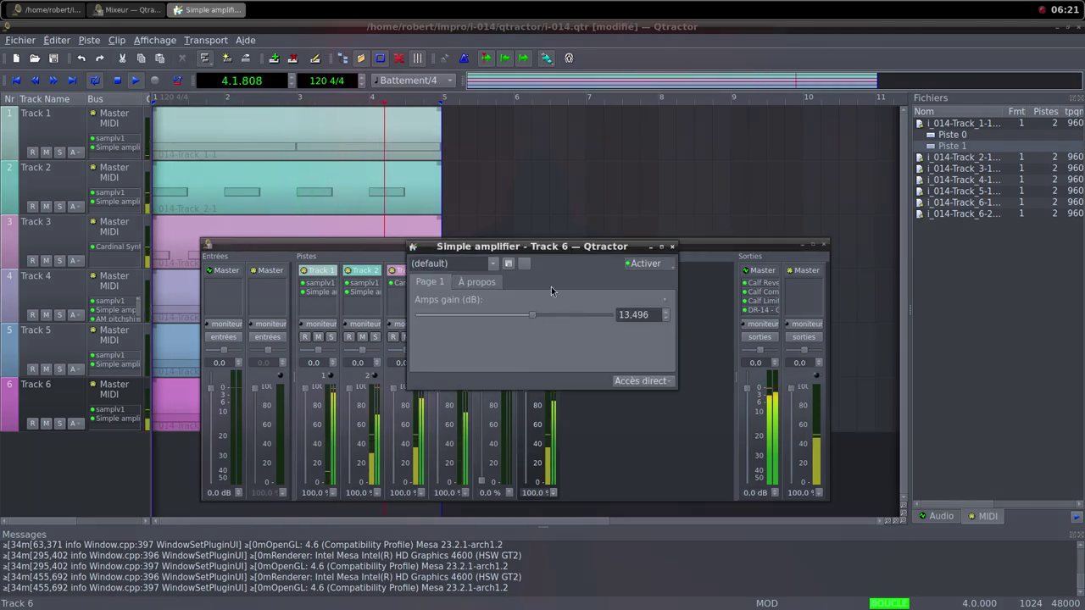
{"action": "left_click_drag", "start_coordinate": [554, 252], "coordinate": [570, 153]}
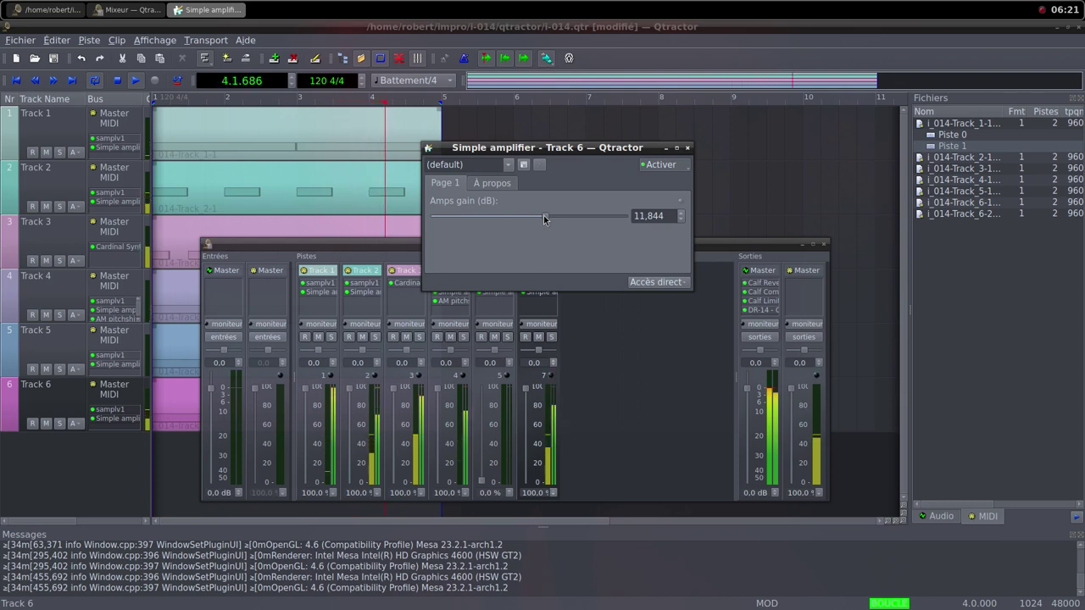
{"action": "left_click_drag", "start_coordinate": [543, 220], "coordinate": [543, 221]}
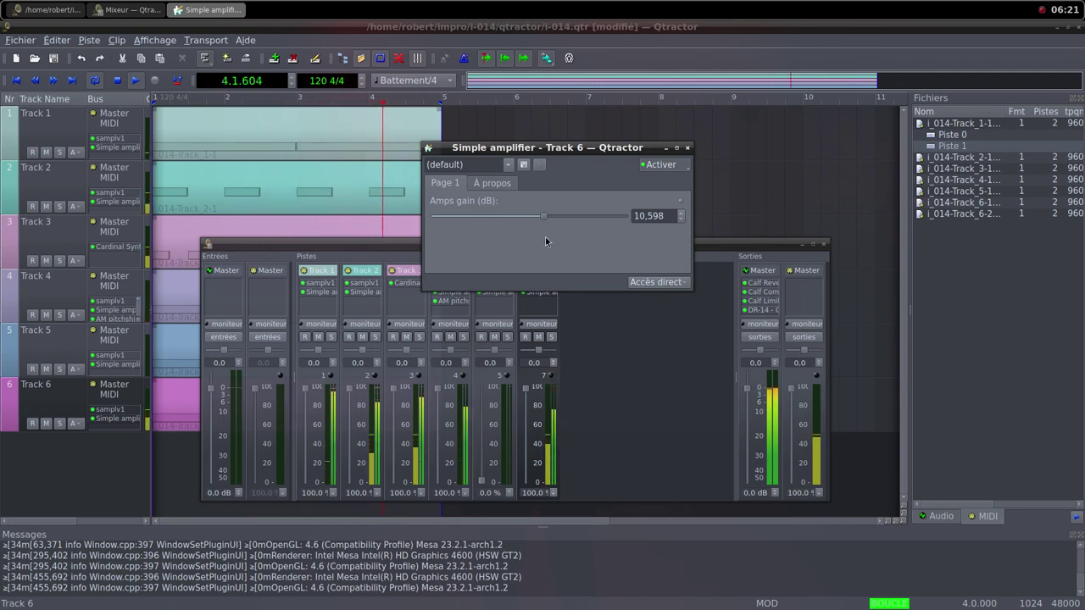
Fade Tracks 4 and 2 to 0 % volume and turn down the Host Audio level in Track 3's Cardinal Synth.
{"action": "left_click", "coordinate": [446, 390]}
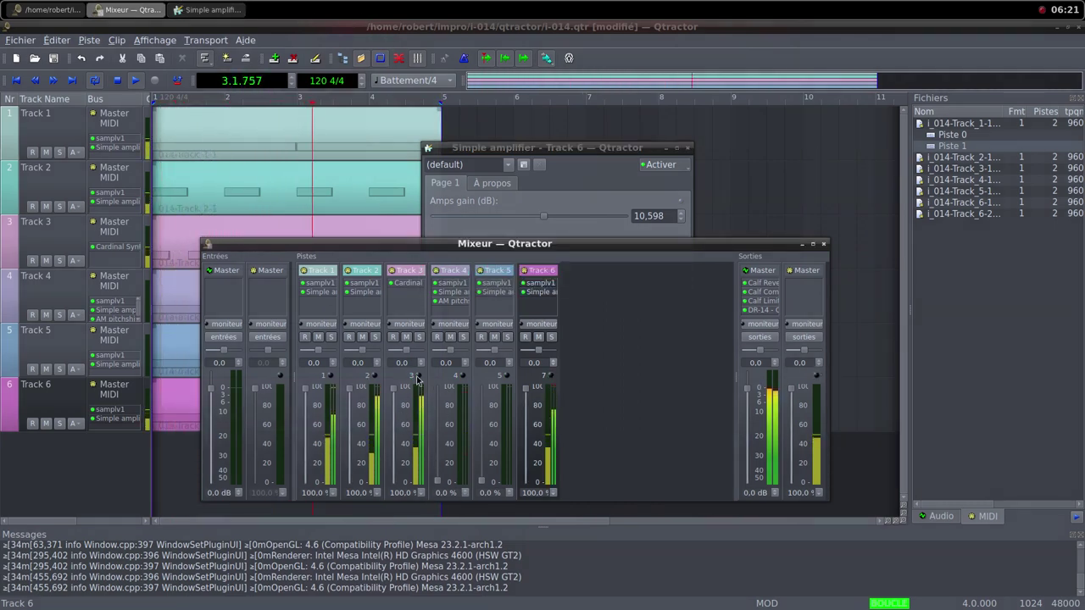
{"action": "double_click", "coordinate": [410, 291]}
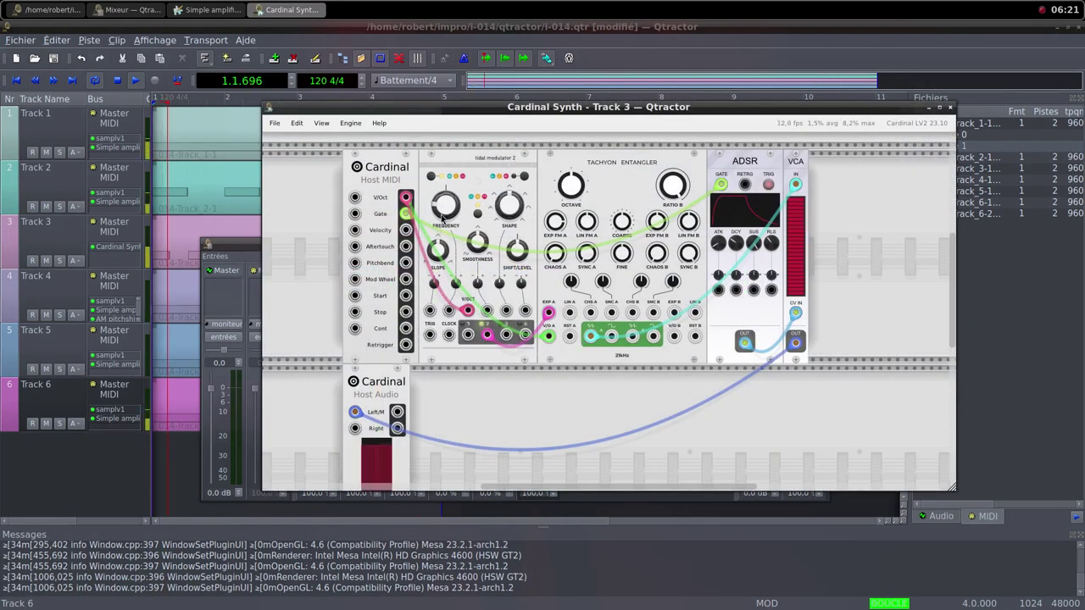
{"action": "scroll", "coordinate": [522, 454], "scroll_direction": "down", "scroll_amount": 3}
{"action": "scroll", "coordinate": [522, 454], "scroll_direction": "down", "scroll_amount": 1}
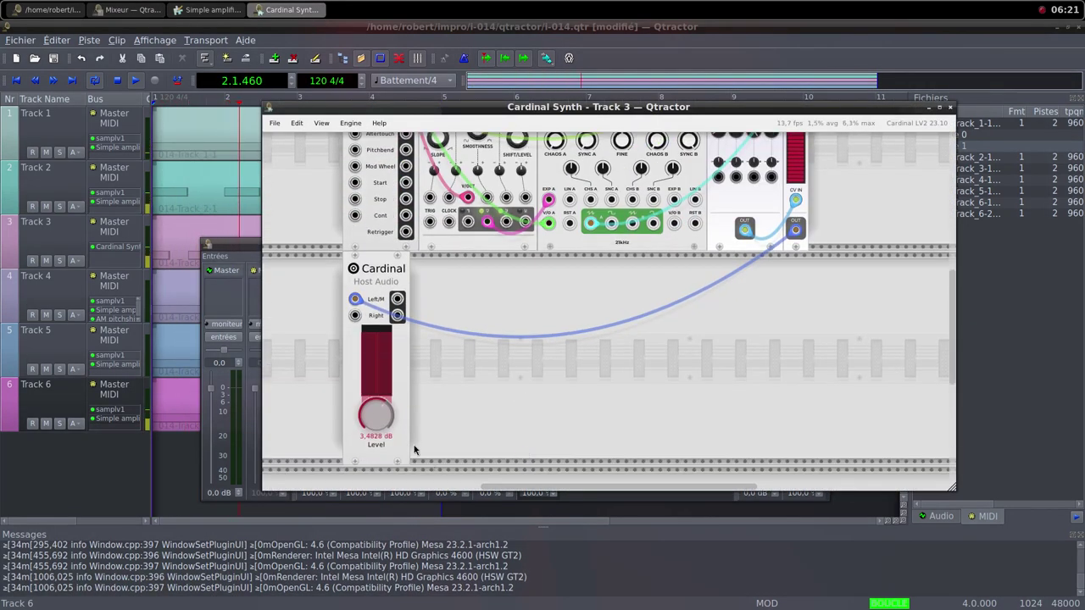
{"action": "left_click_drag", "start_coordinate": [375, 413], "coordinate": [343, 603]}
{"action": "left_click", "coordinate": [951, 108]}
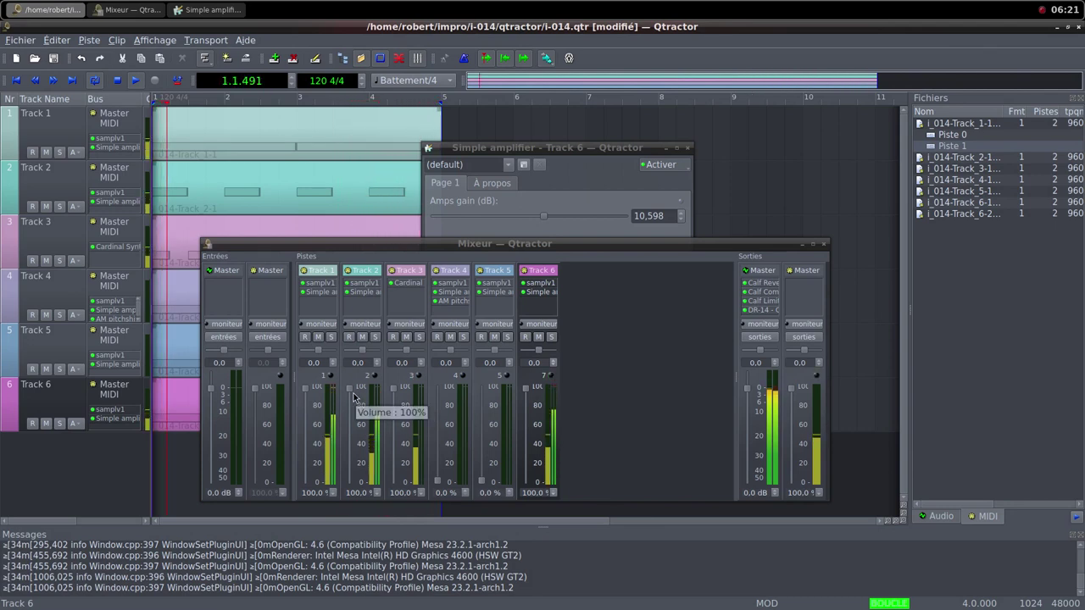
{"action": "left_click_drag", "start_coordinate": [353, 395], "coordinate": [365, 494]}
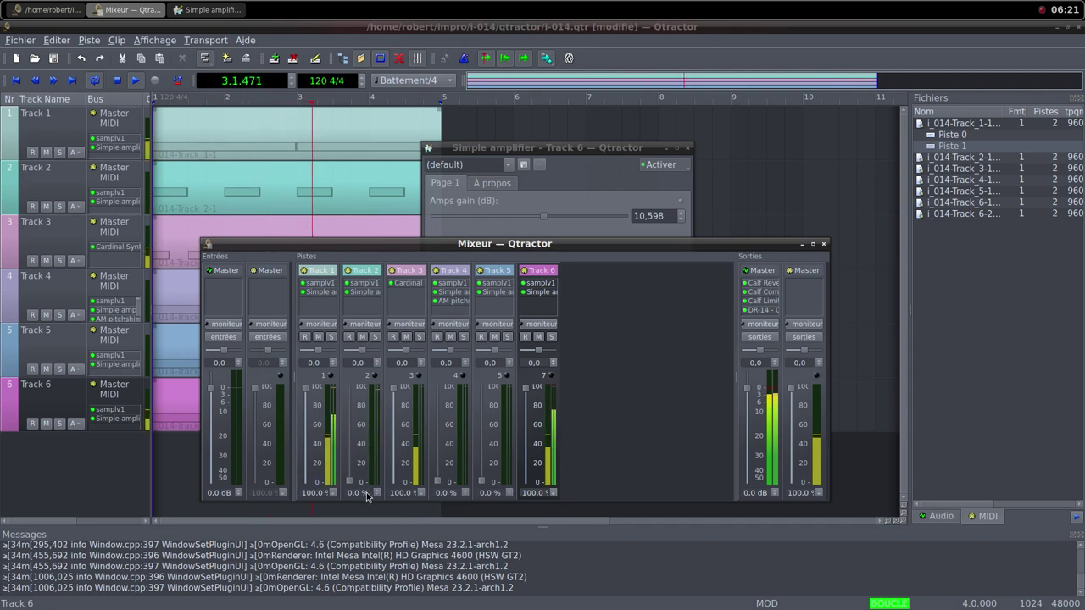
Add the AM pitchshifter plugin to Track 6 and lower its pitch shift to 0.321.
{"action": "right_click", "coordinate": [537, 306]}
{"action": "left_click", "coordinate": [551, 308]}
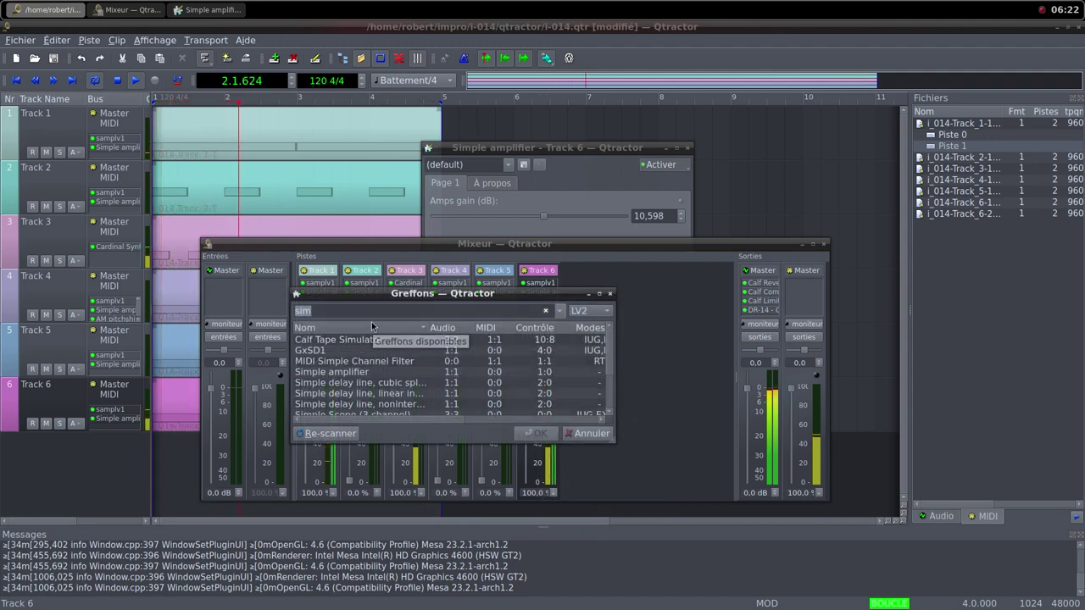
{"action": "type", "text": "pit"}
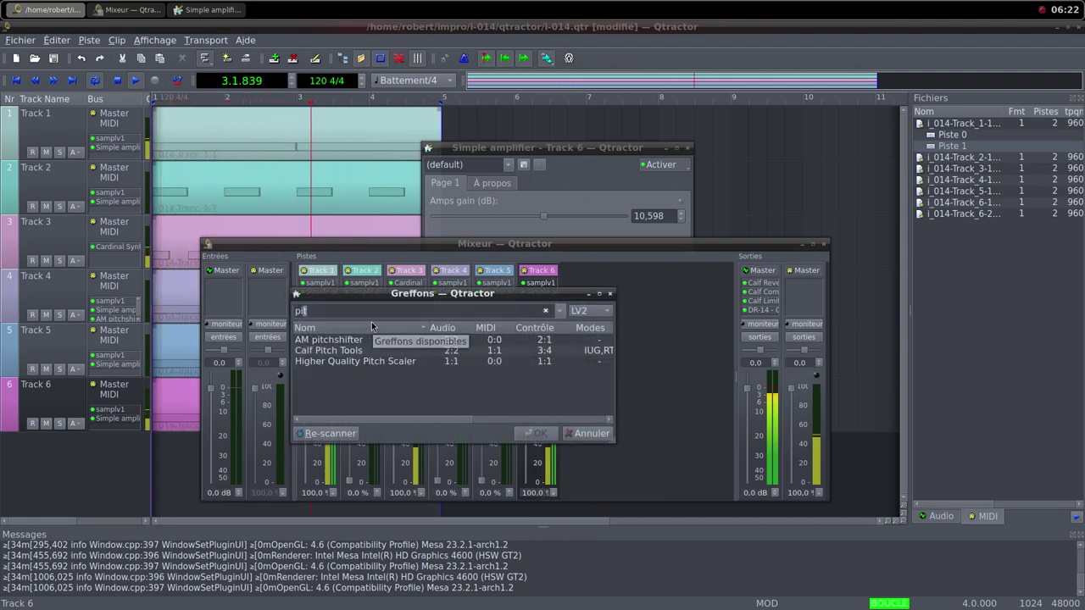
{"action": "double_click", "coordinate": [432, 340]}
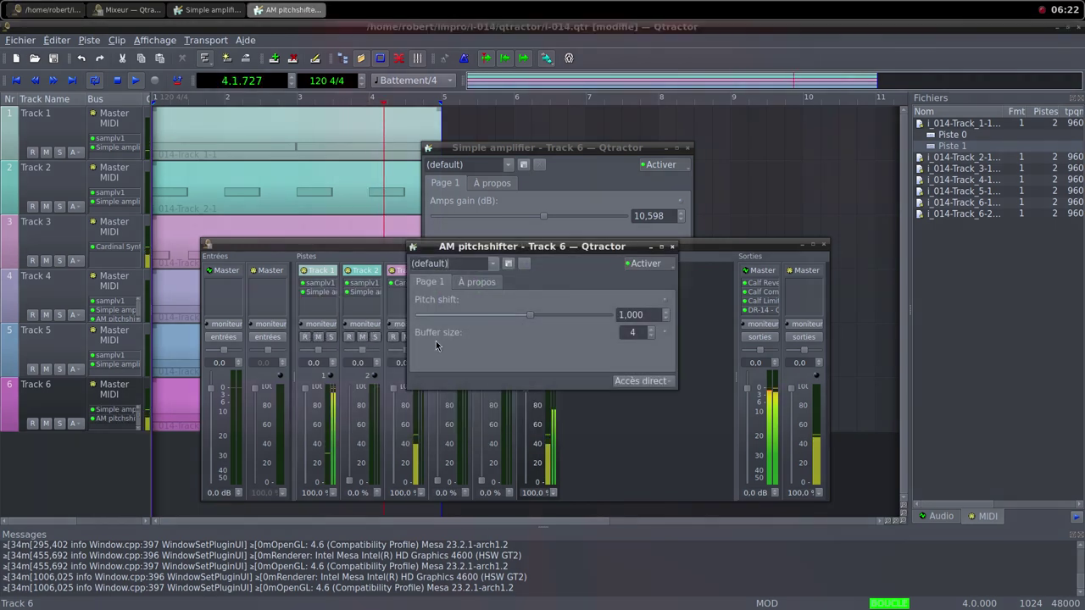
{"action": "left_click_drag", "start_coordinate": [532, 254], "coordinate": [741, 208]}
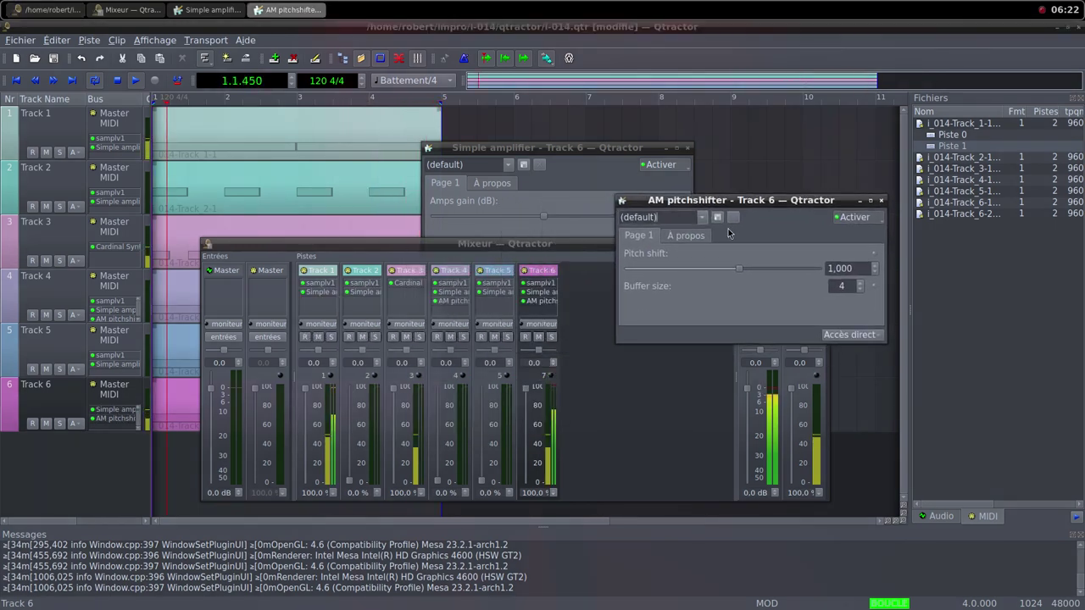
{"action": "left_click_drag", "start_coordinate": [739, 271], "coordinate": [679, 264]}
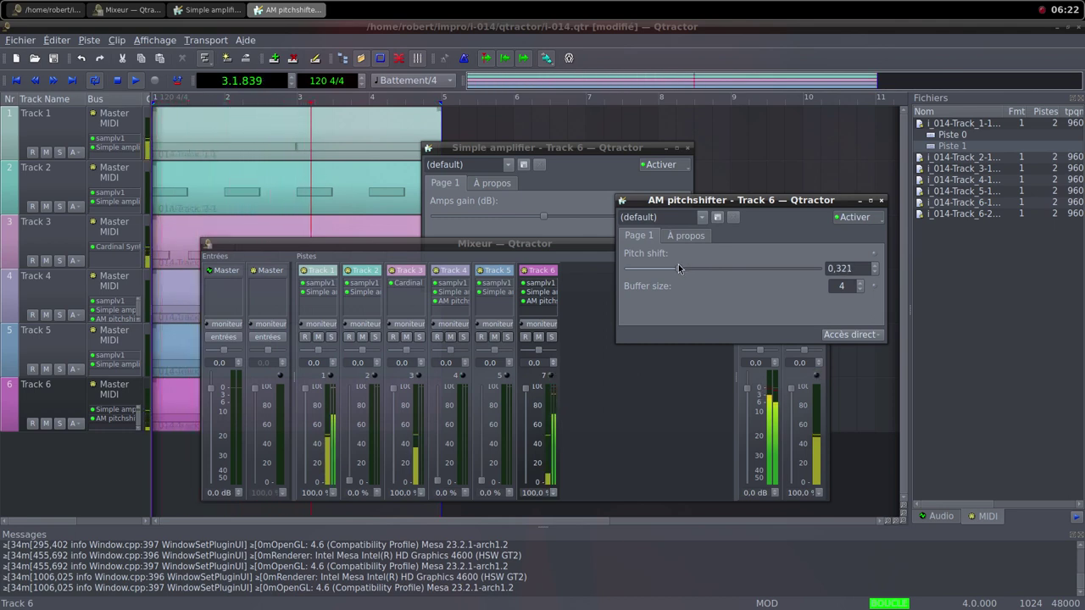
Raise the gain of Track 6's Simple amplifier to about 13.1 dB and close its window.
{"action": "double_click", "coordinate": [532, 292]}
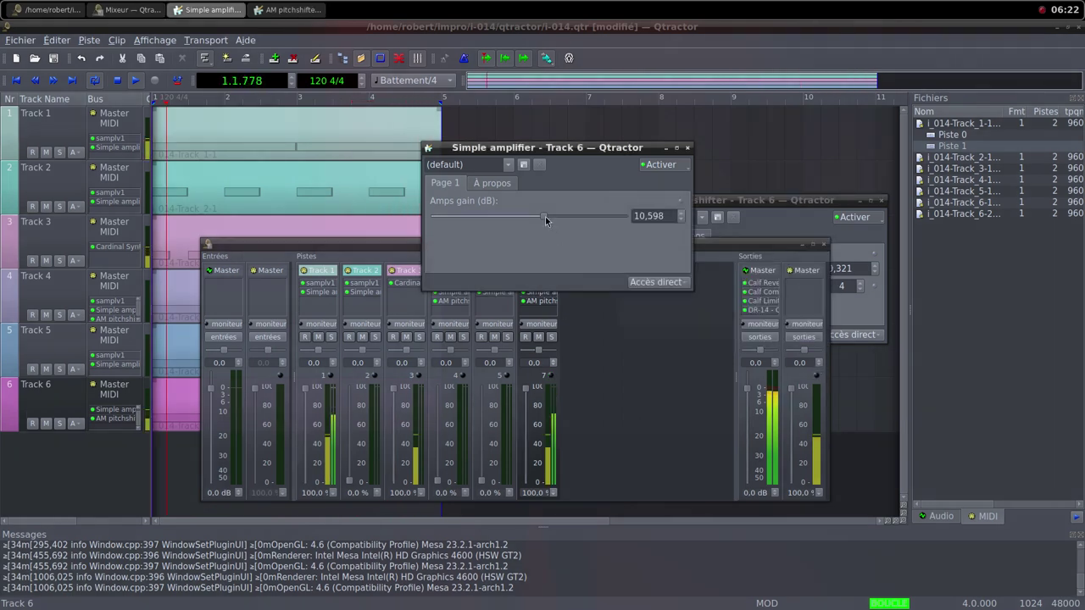
{"action": "left_click_drag", "start_coordinate": [545, 216], "coordinate": [551, 219]}
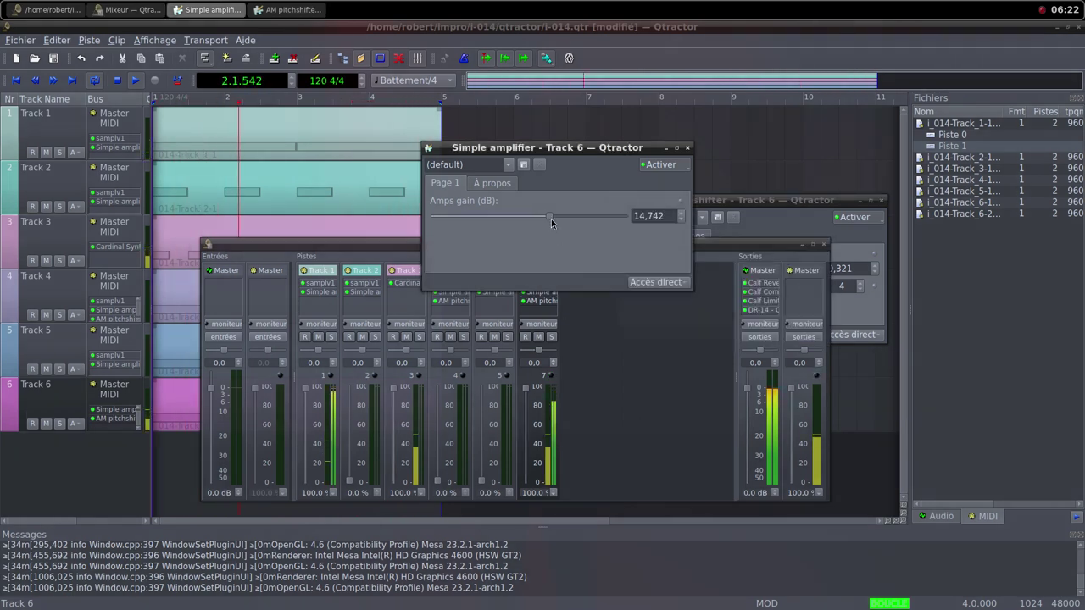
{"action": "left_click_drag", "start_coordinate": [551, 219], "coordinate": [549, 218]}
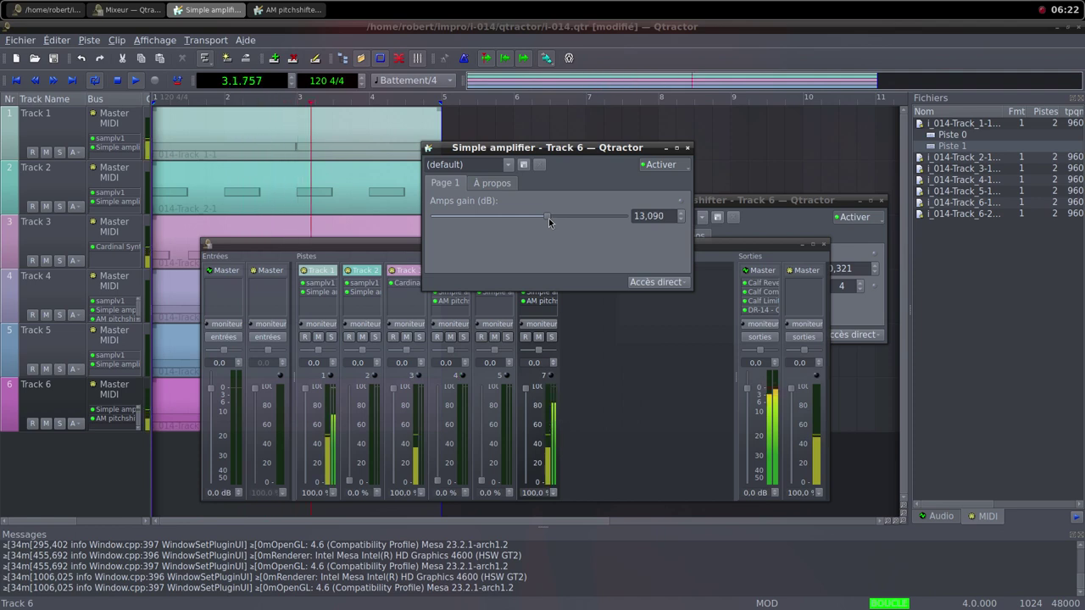
{"action": "left_click", "coordinate": [688, 148]}
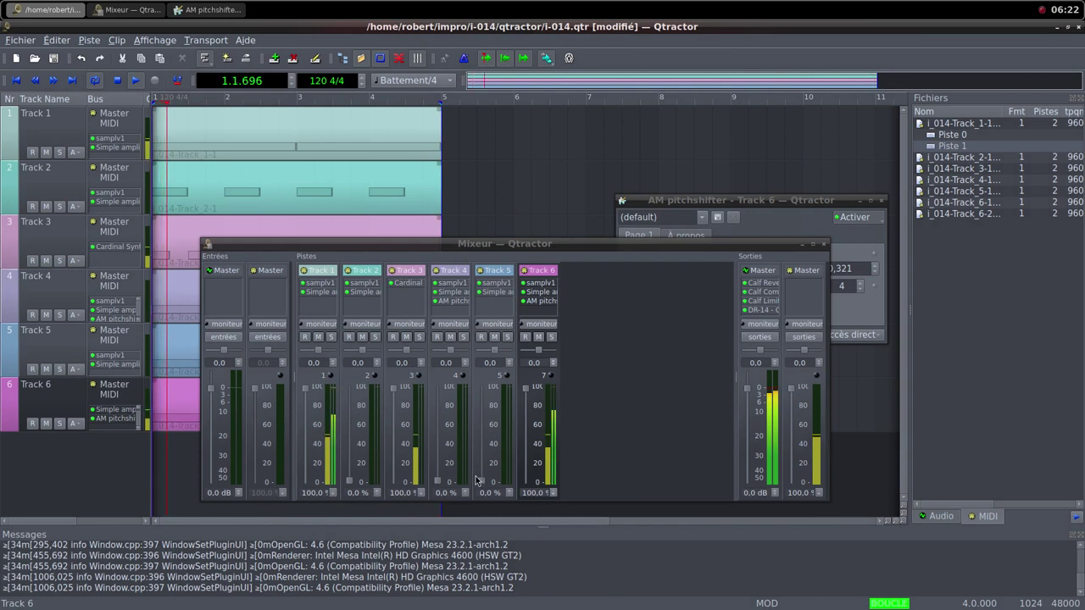
Gradually raise the volumes of Track 5 and Track 4 to 100 % in the mixer.
{"action": "left_click_drag", "start_coordinate": [491, 449], "coordinate": [497, 400]}
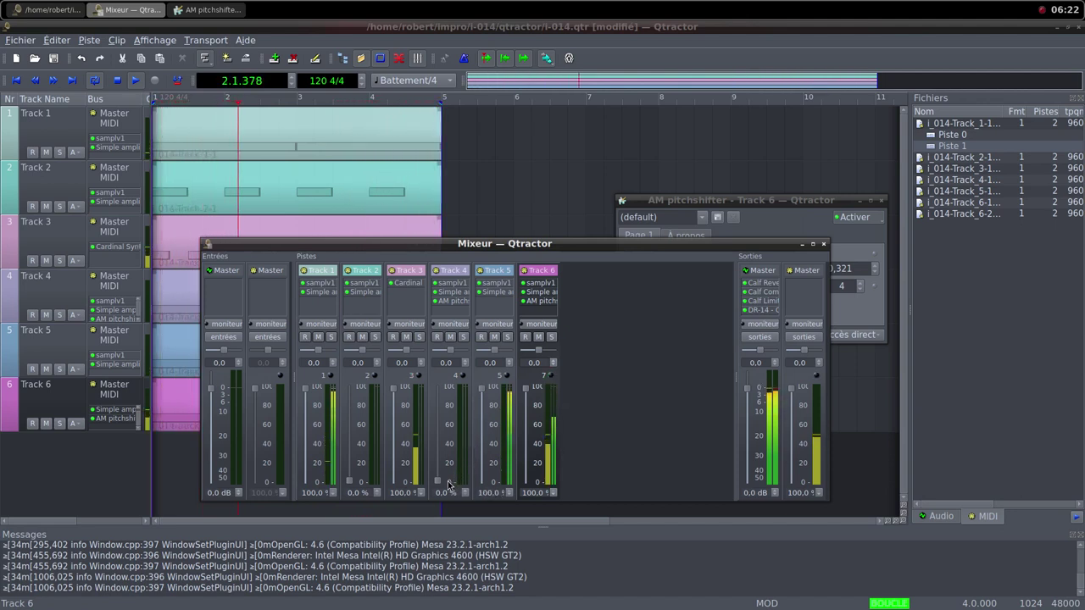
{"action": "left_click_drag", "start_coordinate": [438, 484], "coordinate": [444, 465]}
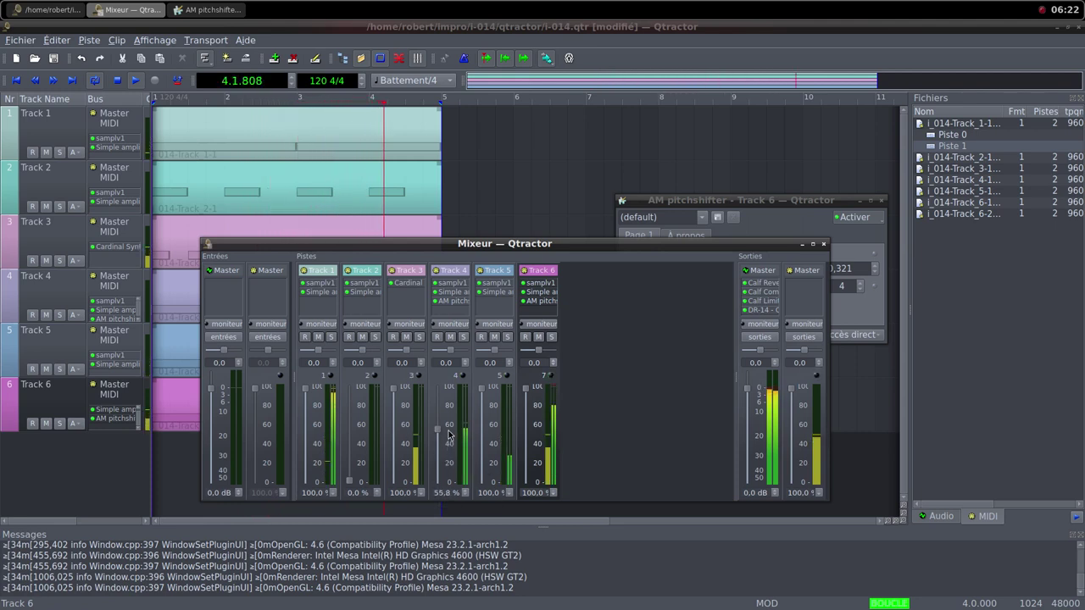
{"action": "left_click_drag", "start_coordinate": [447, 418], "coordinate": [451, 390]}
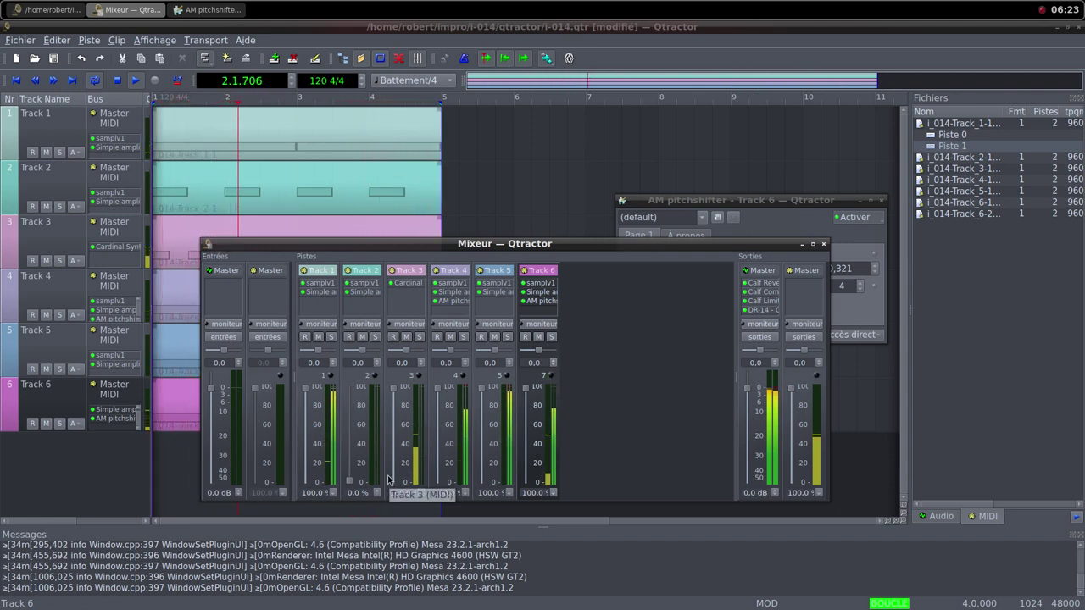
Switch to Freesound in Firefox, fetch another random sound and save Duct Tape_Short_1.wav into the i-014 samples folder.
{"action": "middle_click", "coordinate": [594, 8]}
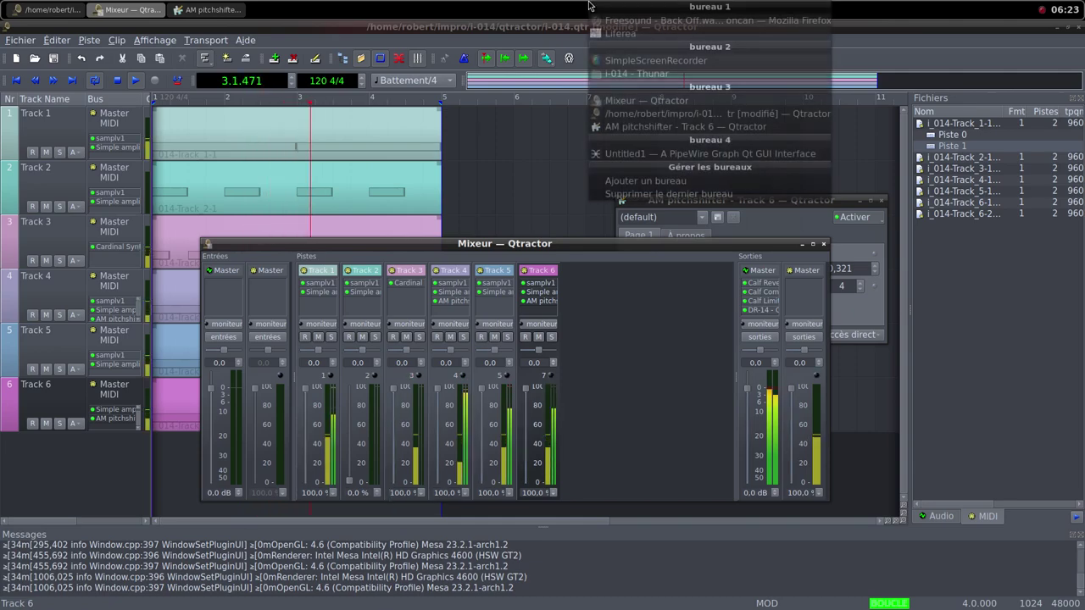
{"action": "left_click", "coordinate": [615, 20]}
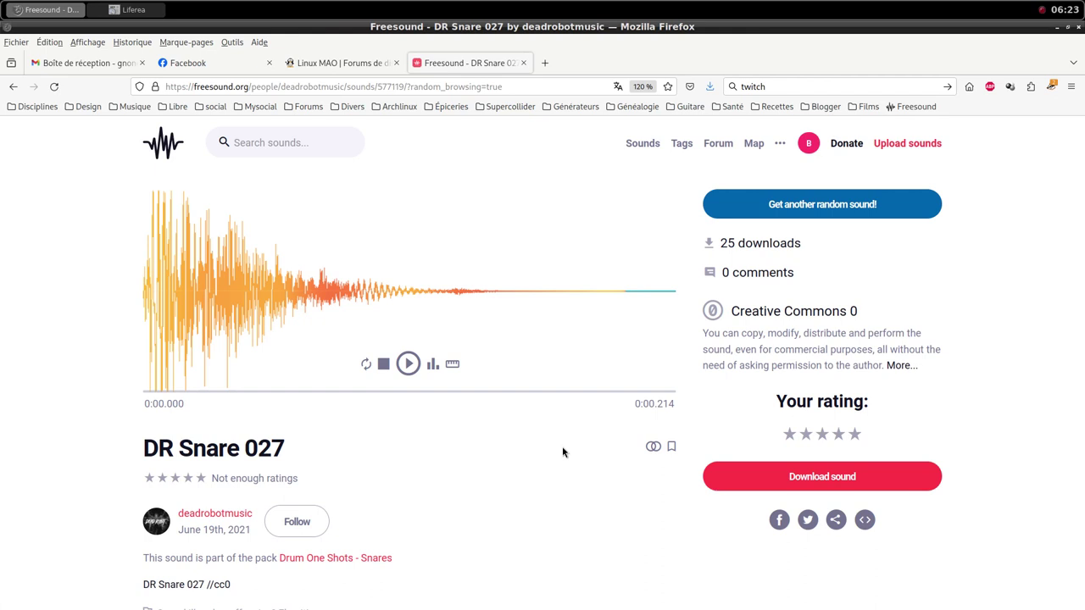
{"action": "left_click", "coordinate": [827, 208]}
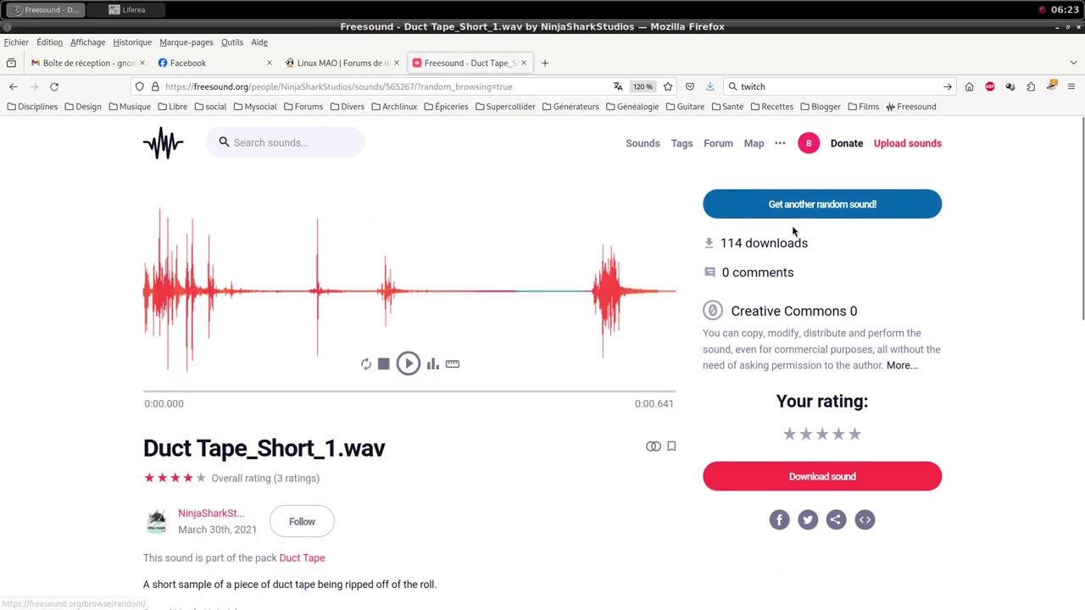
{"action": "scroll", "coordinate": [575, 463], "scroll_direction": "down", "scroll_amount": 2}
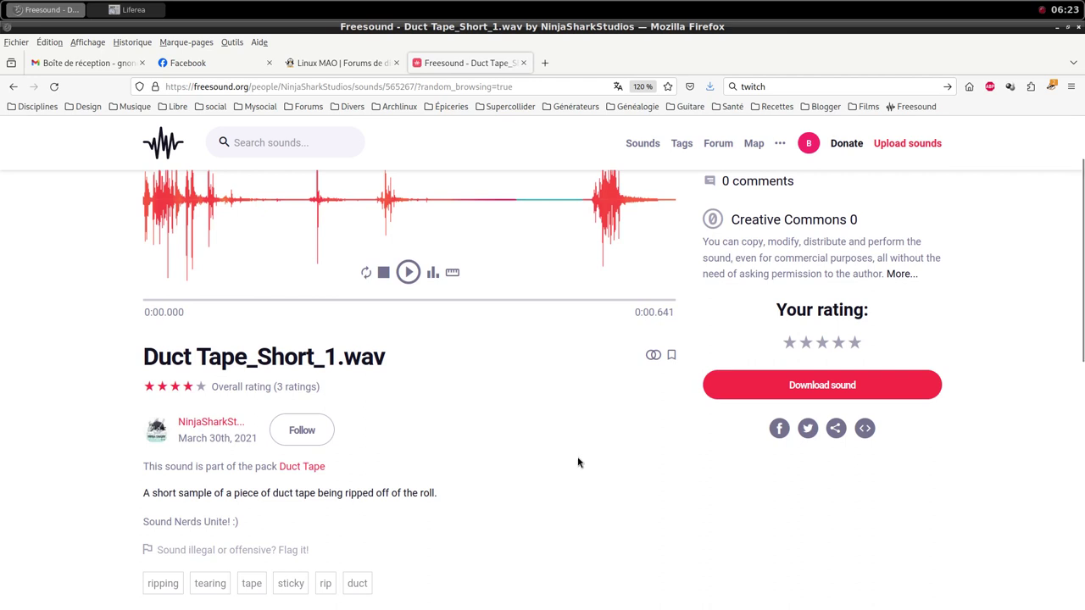
{"action": "scroll", "coordinate": [685, 429], "scroll_direction": "up", "scroll_amount": 2}
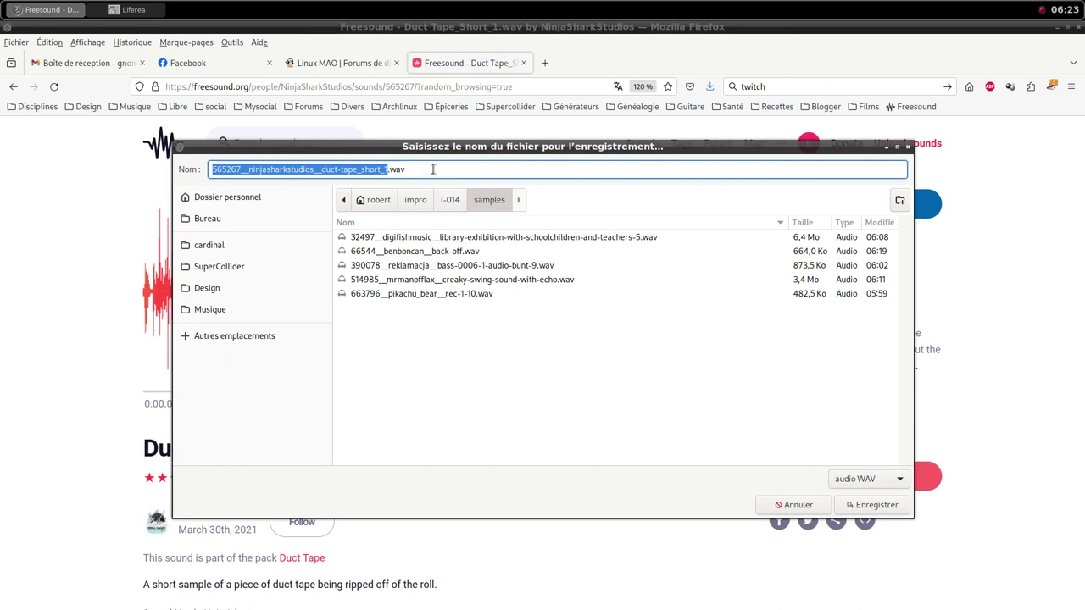
{"action": "left_click", "coordinate": [869, 507]}
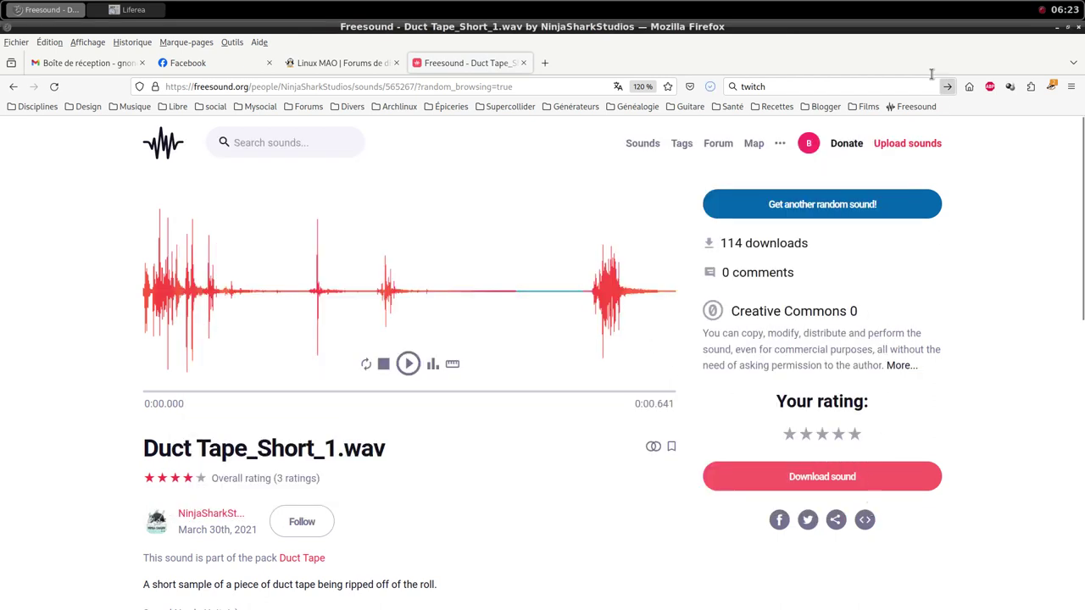
Return to the Qtractor mixer and gradually raise Track 2's volume to 100 %.
{"action": "middle_click", "coordinate": [579, 3]}
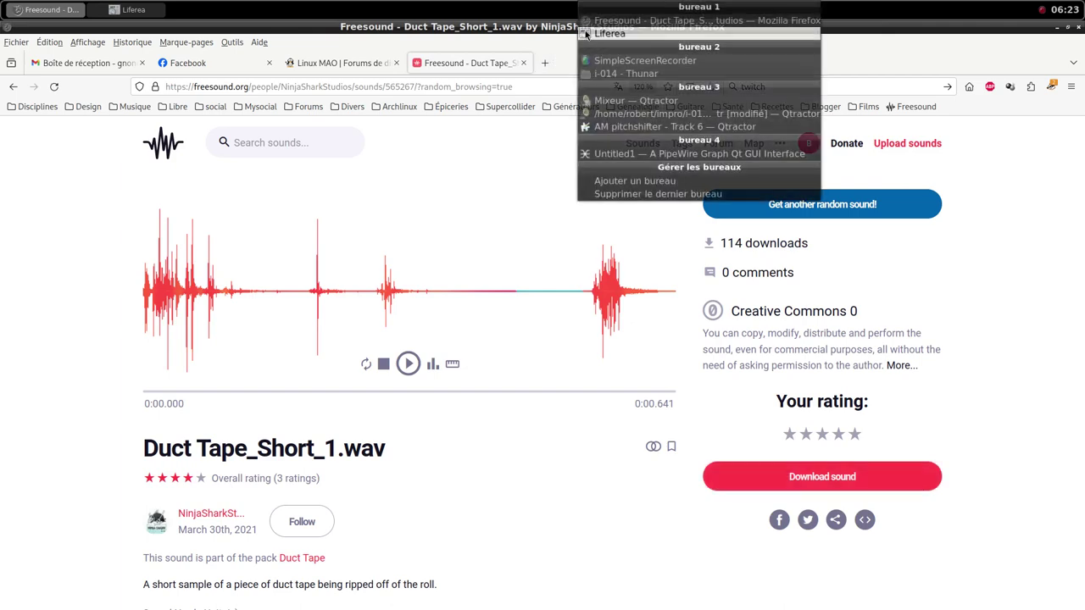
{"action": "left_click", "coordinate": [616, 102]}
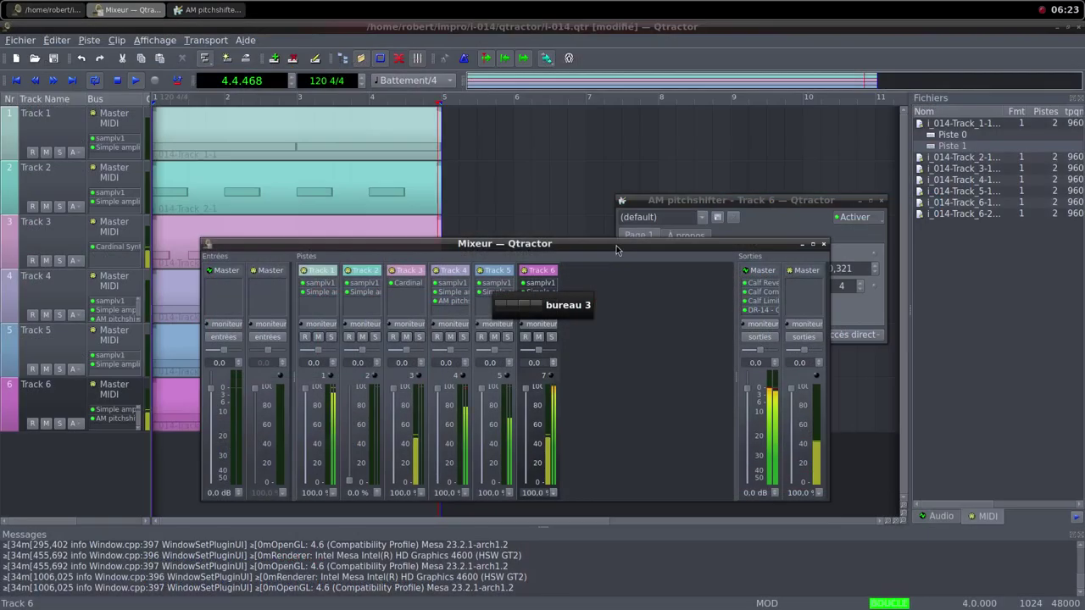
{"action": "right_click", "coordinate": [601, 323]}
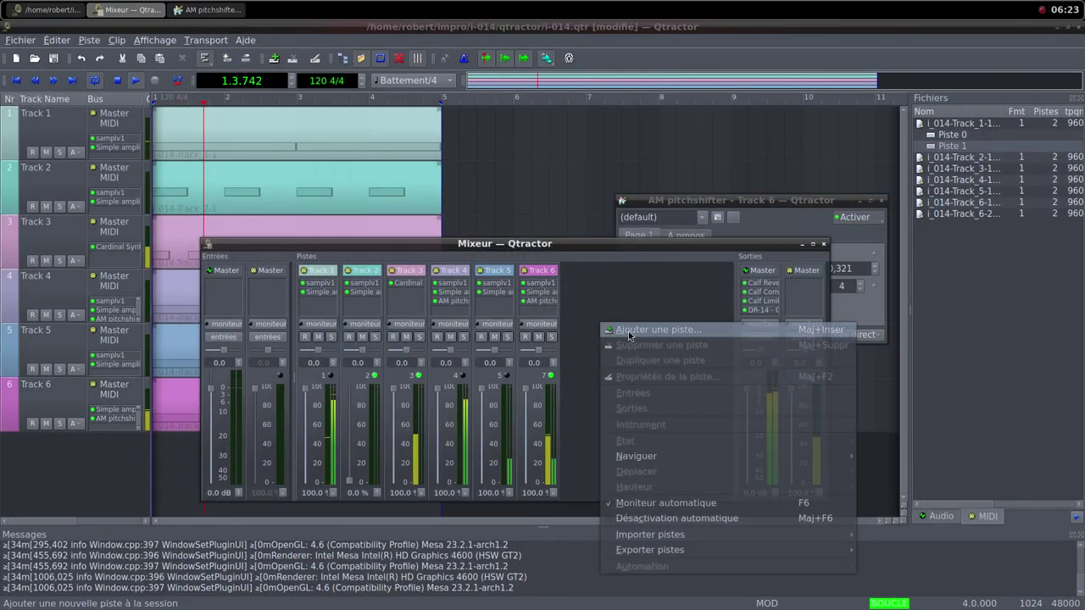
{"action": "left_click", "coordinate": [588, 368]}
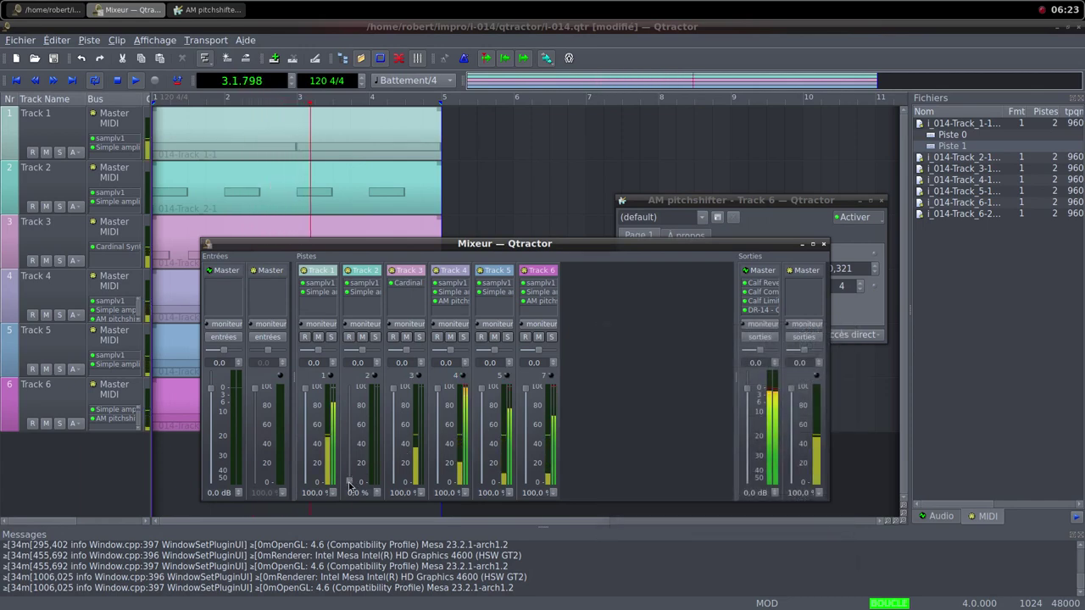
{"action": "left_click_drag", "start_coordinate": [348, 481], "coordinate": [356, 387]}
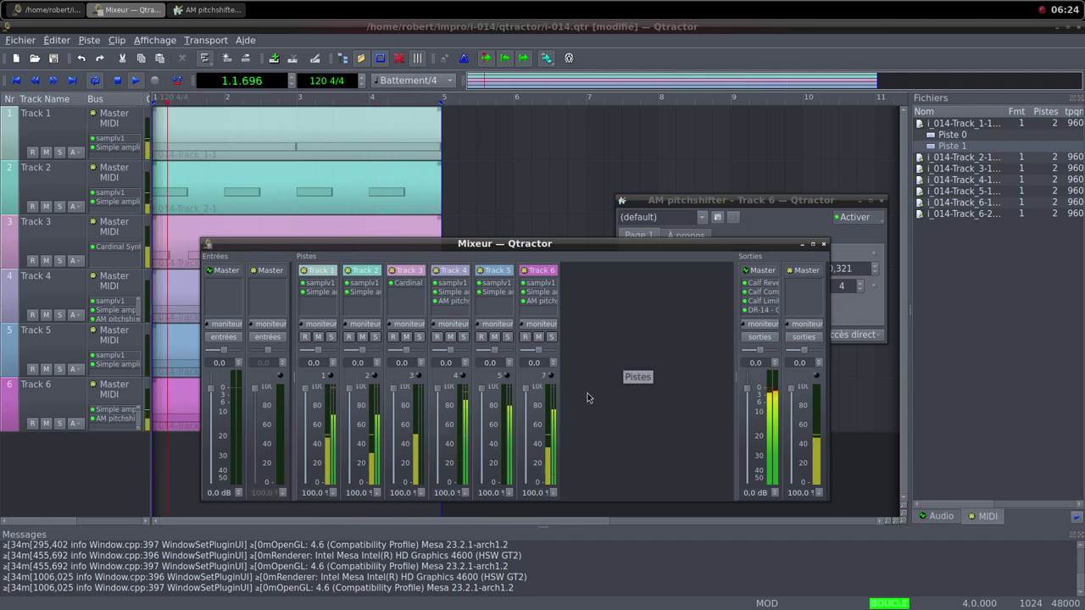
Raise the Host Audio level in Track 3's Cardinal Synth to about 1.5 dB, and close the synth and AM pitchshifter windows.
{"action": "double_click", "coordinate": [406, 283]}
{"action": "left_click_drag", "start_coordinate": [378, 398], "coordinate": [350, 386]}
{"action": "left_click_drag", "start_coordinate": [344, 337], "coordinate": [342, 328]}
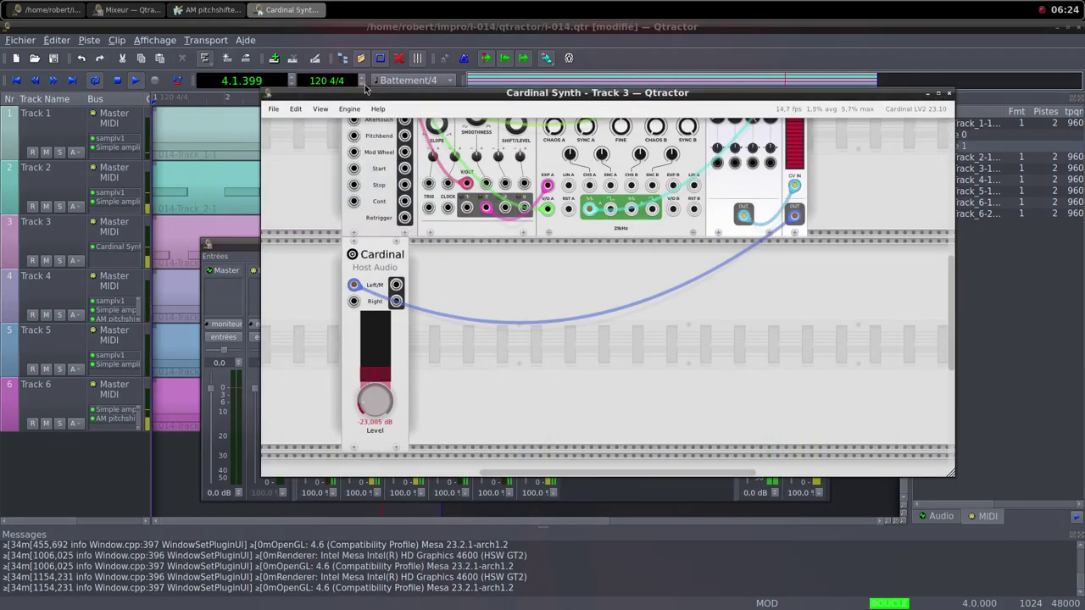
{"action": "left_click_drag", "start_coordinate": [369, 98], "coordinate": [635, 95]}
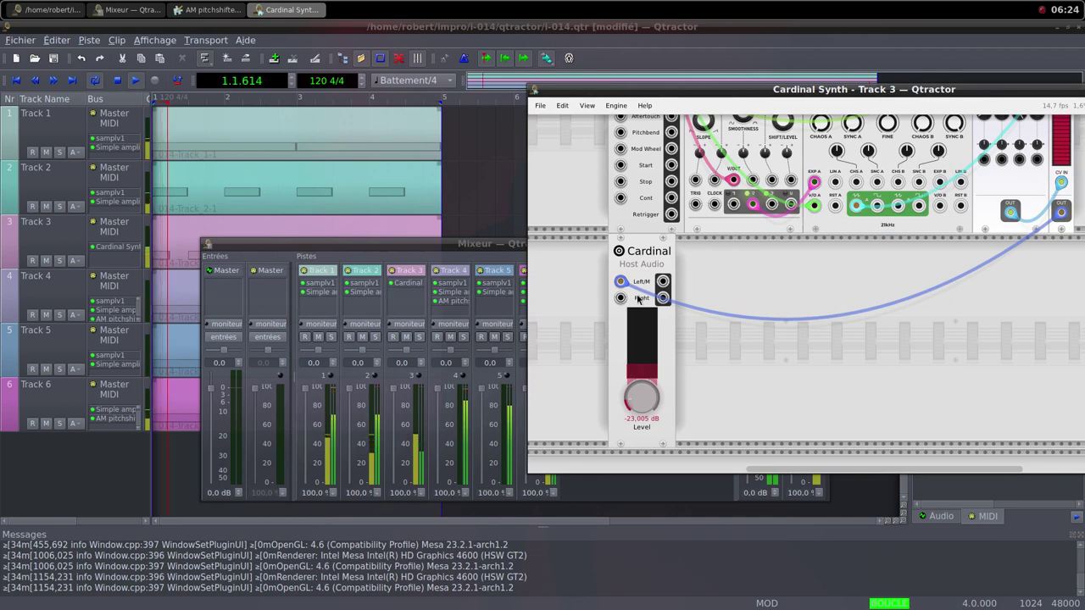
{"action": "mouse_move", "coordinate": [628, 367]}
{"action": "left_mouse_down"}
{"action": "mouse_move", "coordinate": [601, 208]}
{"action": "mouse_move", "coordinate": [628, 368]}
{"action": "mouse_move", "coordinate": [628, 350]}
{"action": "left_mouse_up"}
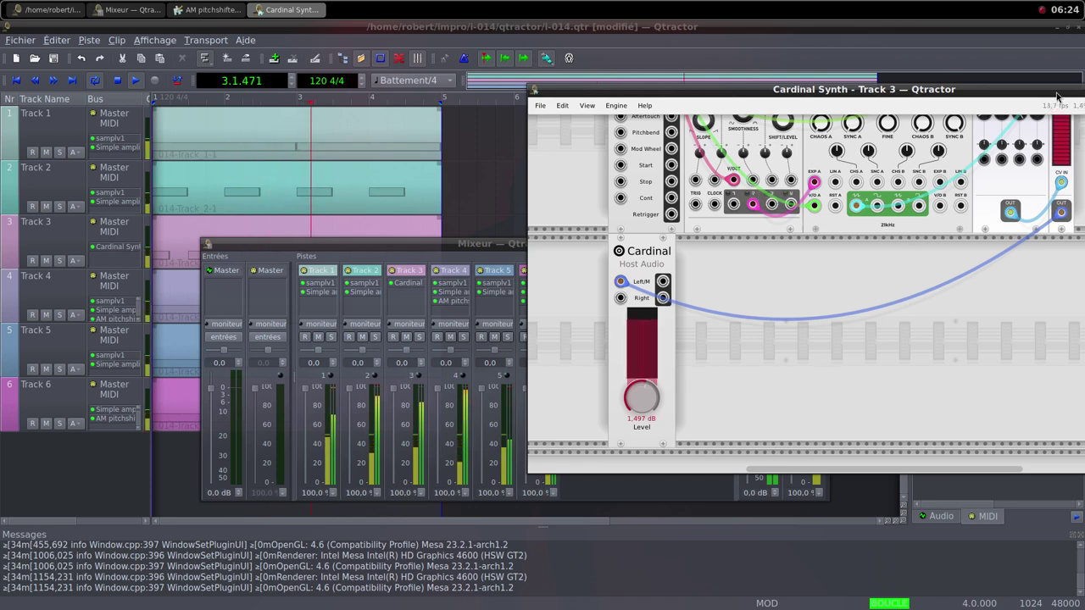
{"action": "left_click_drag", "start_coordinate": [1056, 91], "coordinate": [676, 115]}
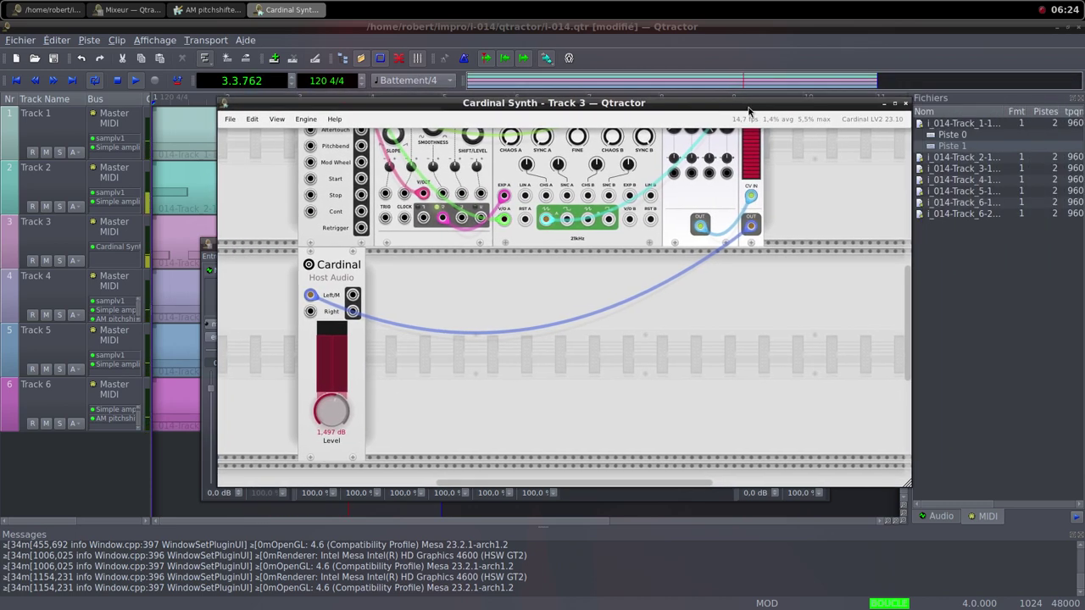
{"action": "left_click", "coordinate": [896, 114]}
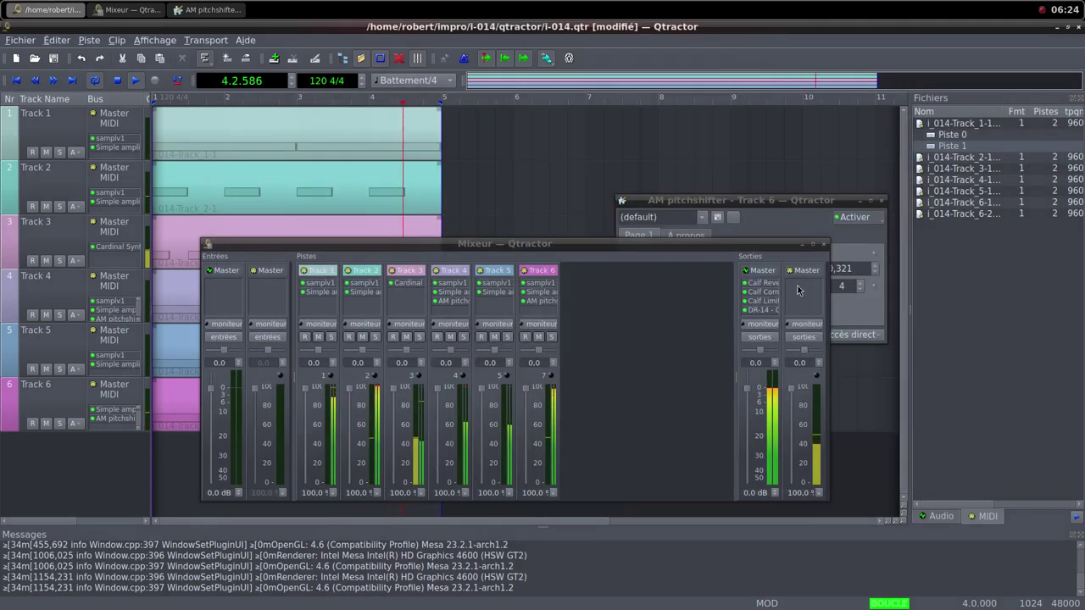
{"action": "left_click", "coordinate": [731, 202]}
{"action": "left_click", "coordinate": [881, 200]}
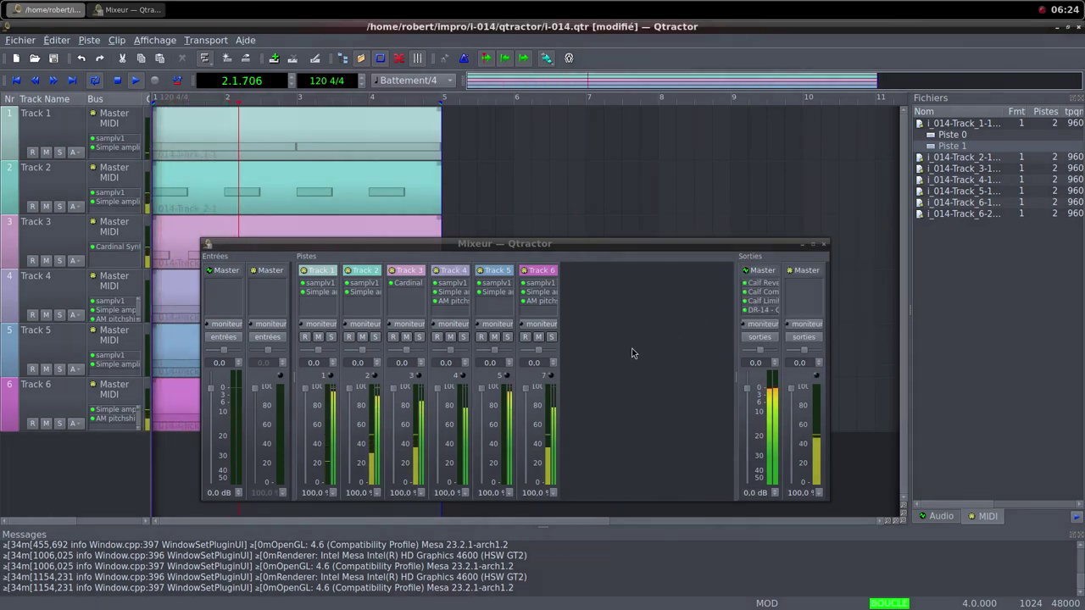
Start a new MIDI track, Track 7, and add the samplv1 sampler plugin to it.
{"action": "right_click", "coordinate": [623, 347]}
{"action": "left_click", "coordinate": [657, 351]}
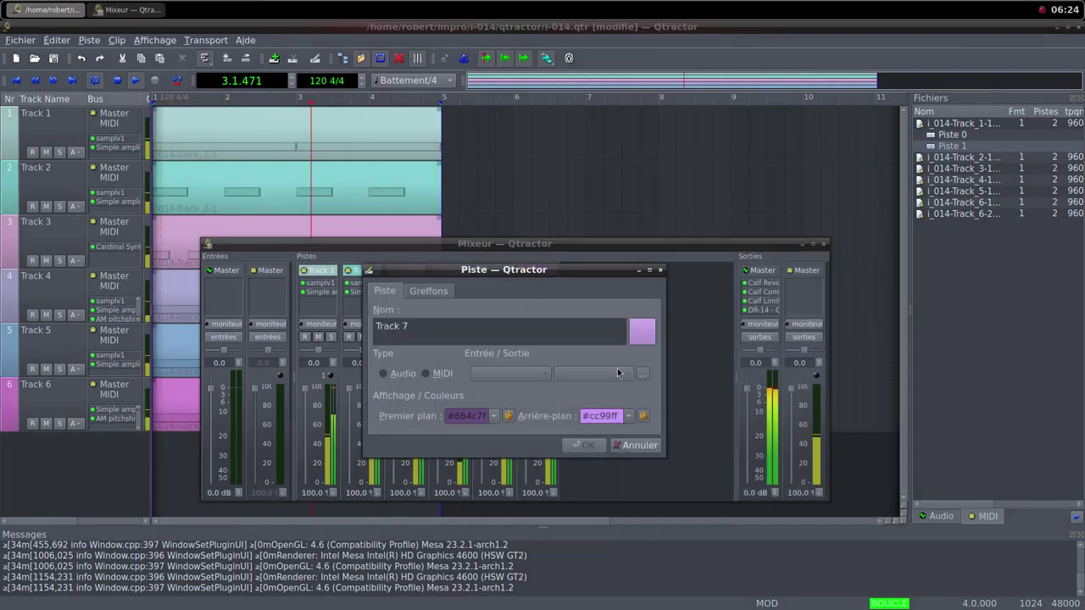
{"action": "left_click", "coordinate": [426, 374]}
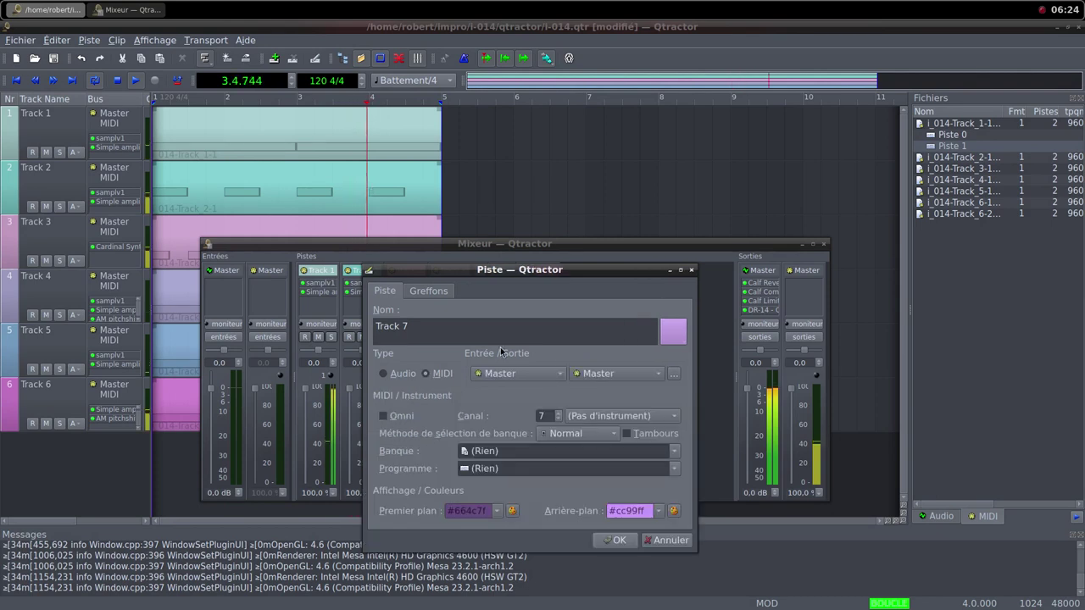
{"action": "left_click", "coordinate": [428, 291]}
{"action": "left_click", "coordinate": [655, 313]}
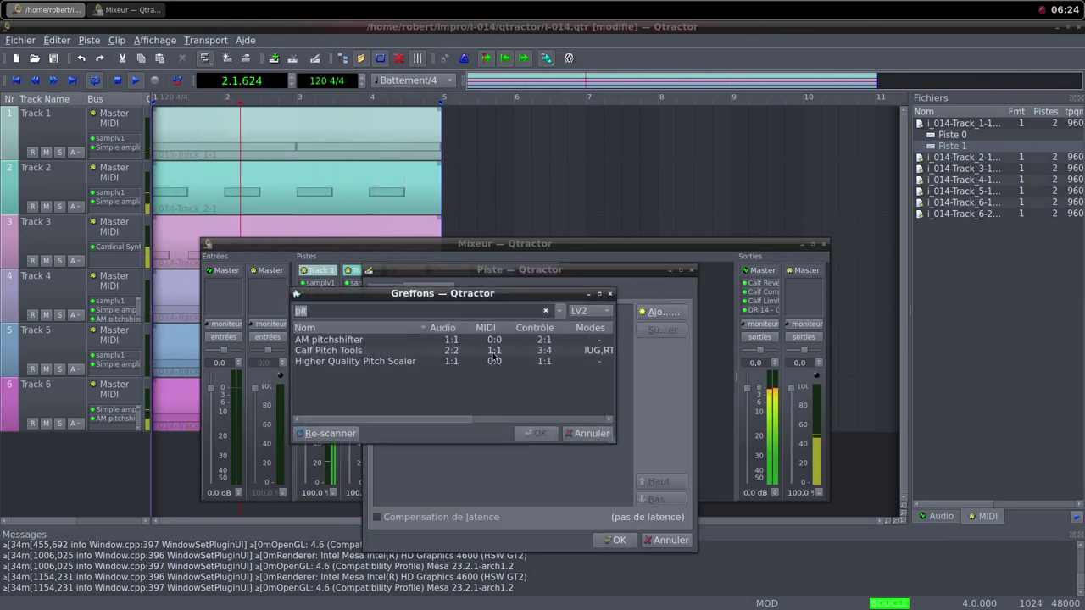
{"action": "type", "text": "sam"}
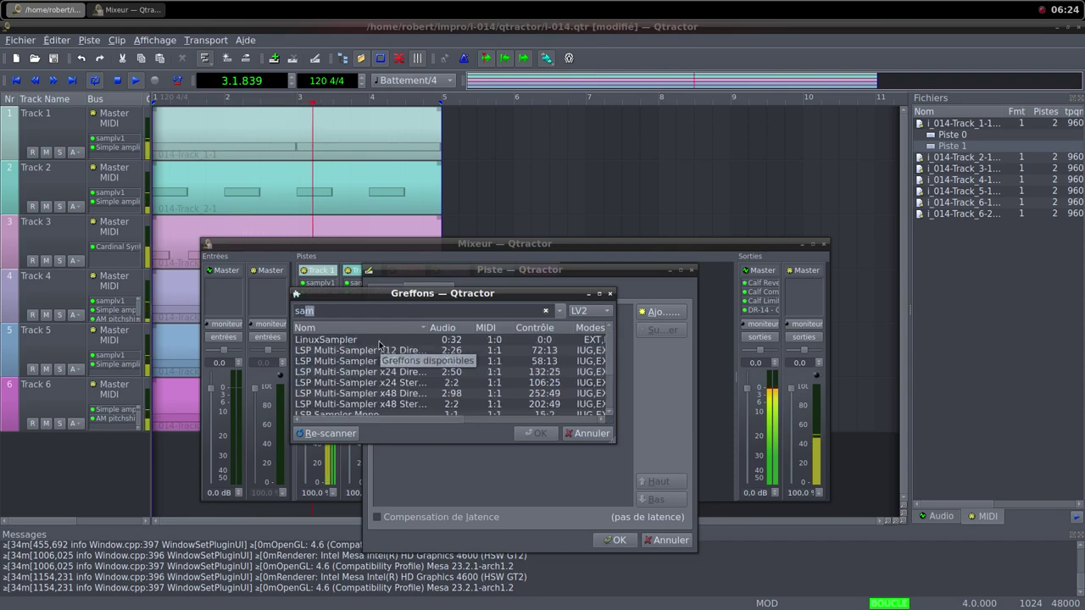
{"action": "scroll", "coordinate": [377, 356], "scroll_direction": "down", "scroll_amount": 2}
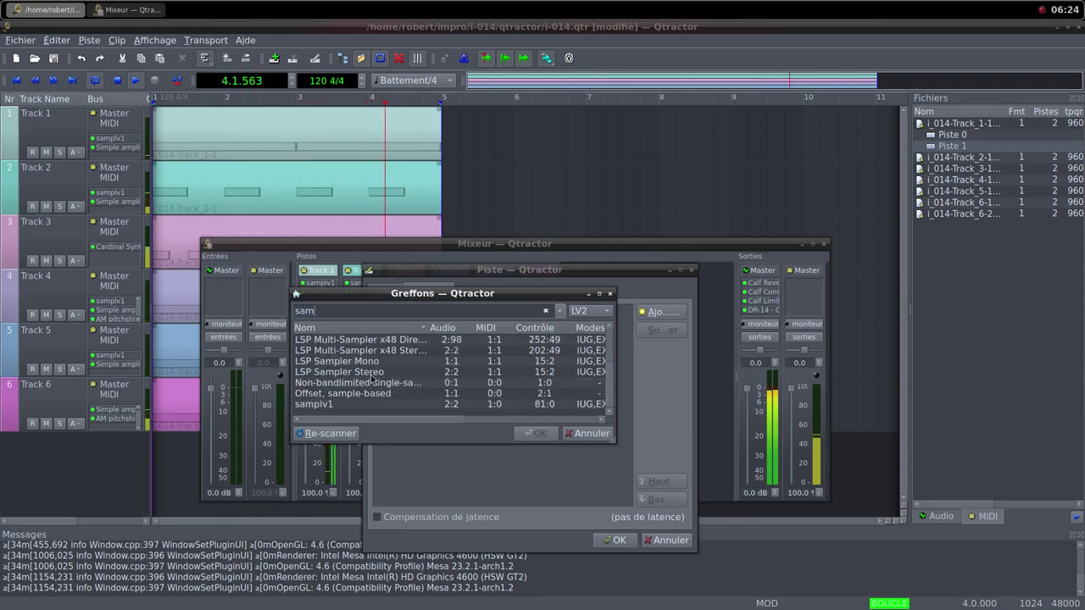
{"action": "double_click", "coordinate": [369, 405]}
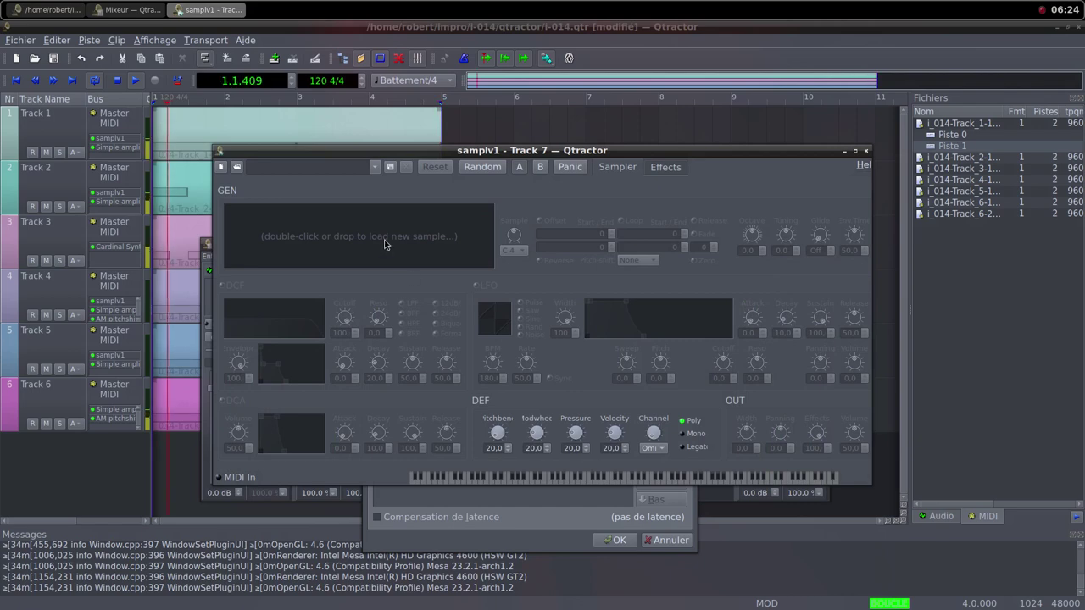
Load the duct-tape_short_1.wav sample from i-014/samples into Track 7's samplv1, set its DCA and OUT volumes to 100, and close it.
{"action": "double_click", "coordinate": [386, 244]}
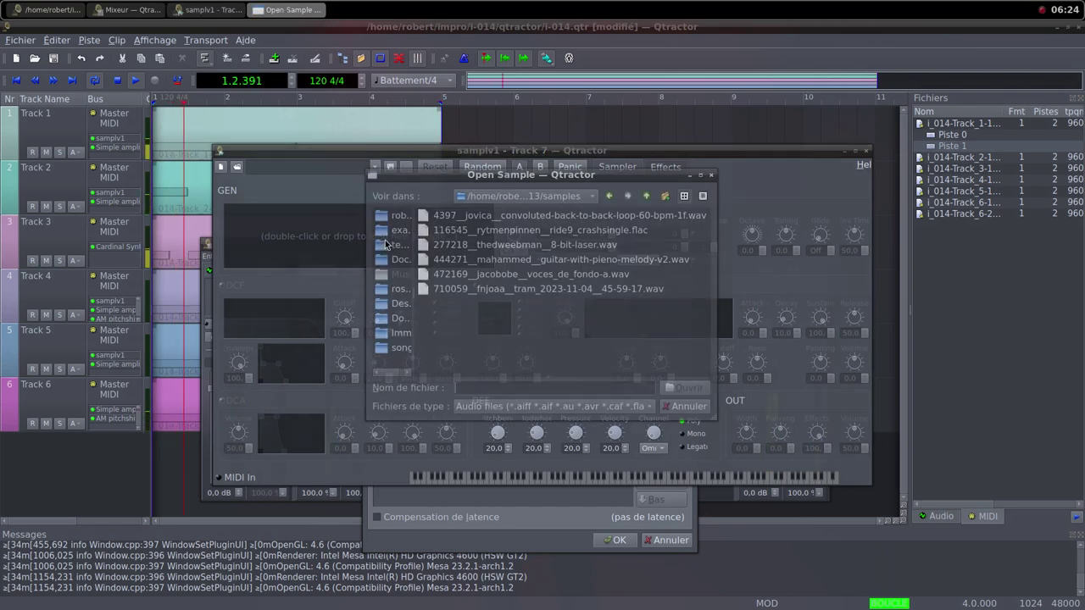
{"action": "left_click", "coordinate": [646, 202]}
{"action": "left_click", "coordinate": [646, 202]}
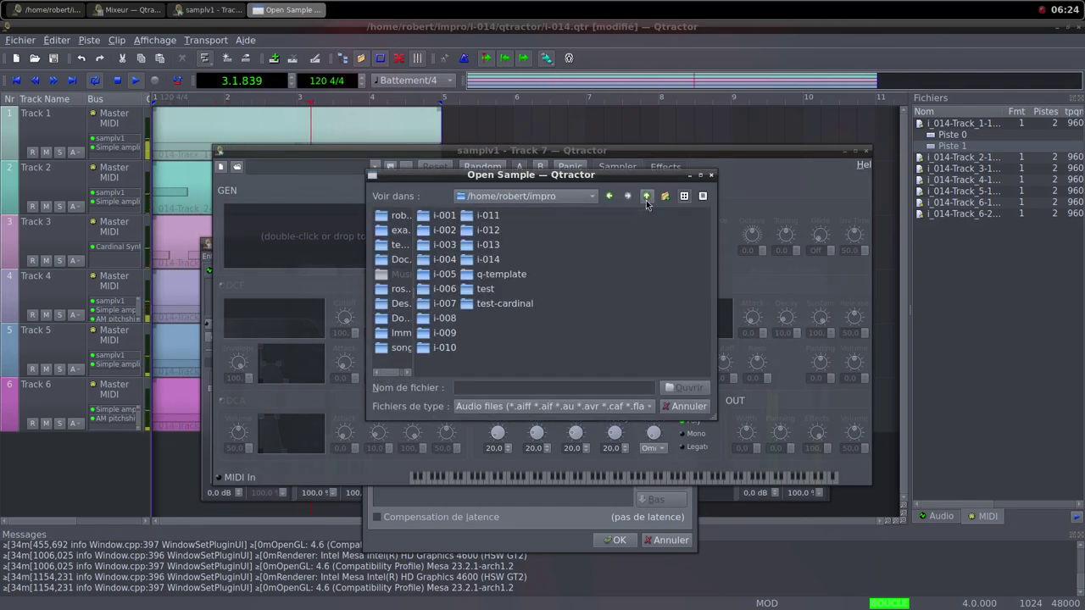
{"action": "double_click", "coordinate": [490, 258]}
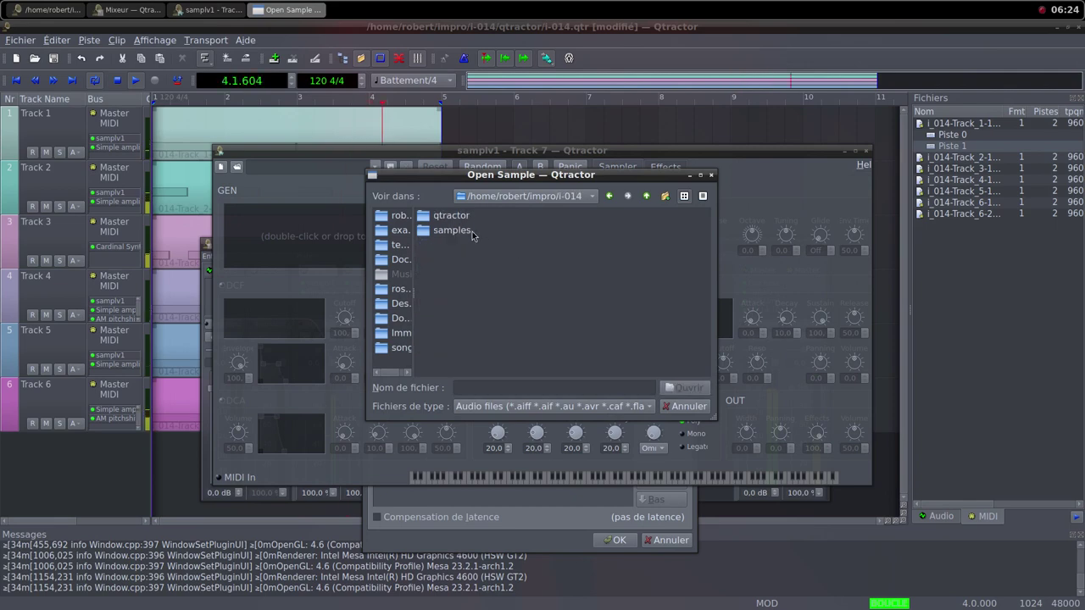
{"action": "double_click", "coordinate": [474, 236]}
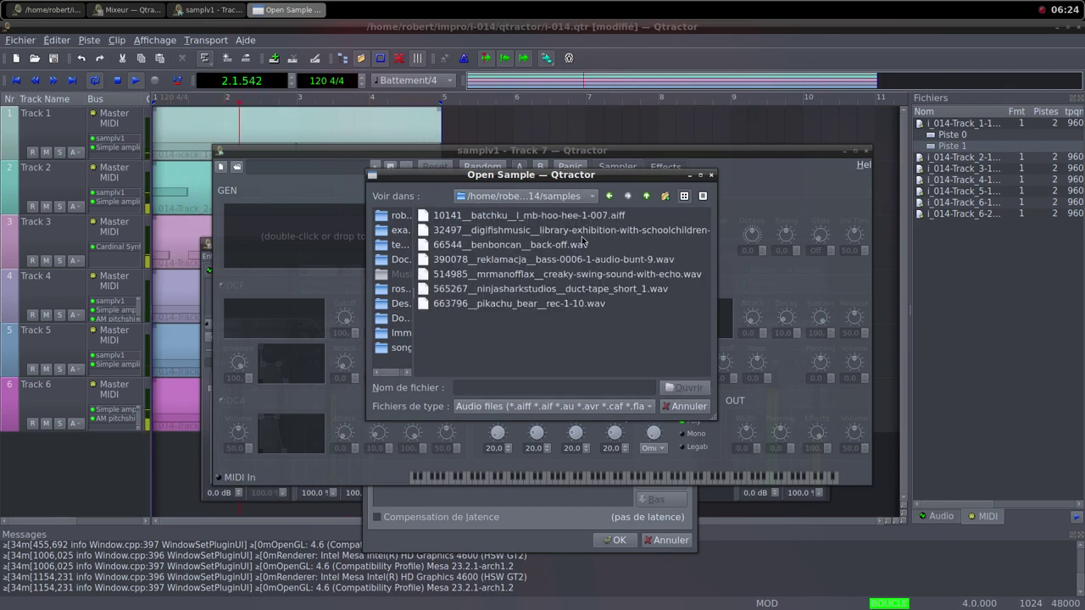
{"action": "left_click", "coordinate": [597, 289]}
{"action": "left_click", "coordinate": [683, 389]}
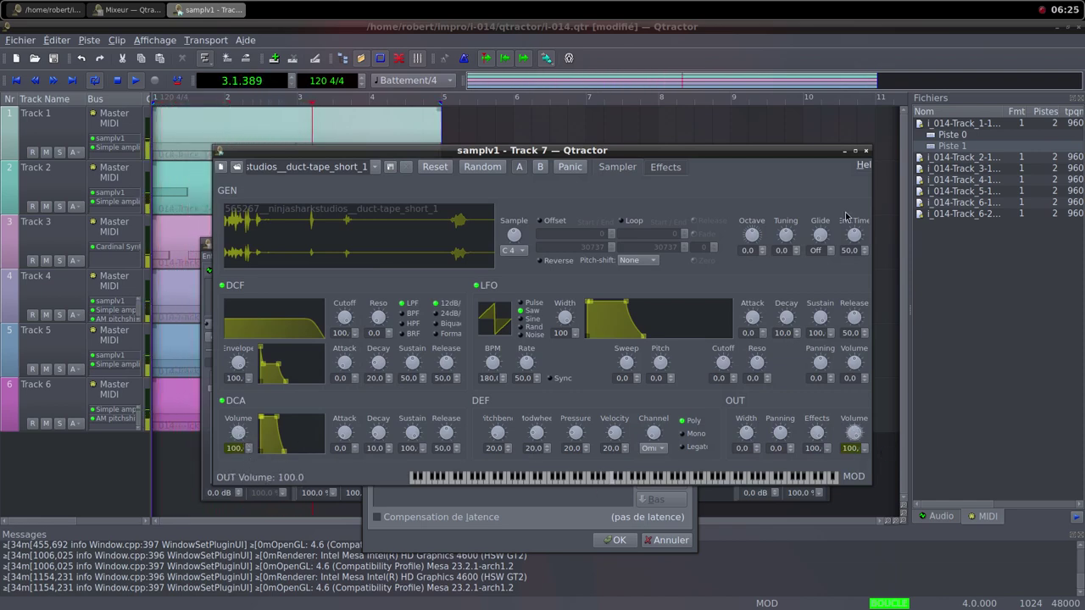
{"action": "left_click", "coordinate": [865, 152]}
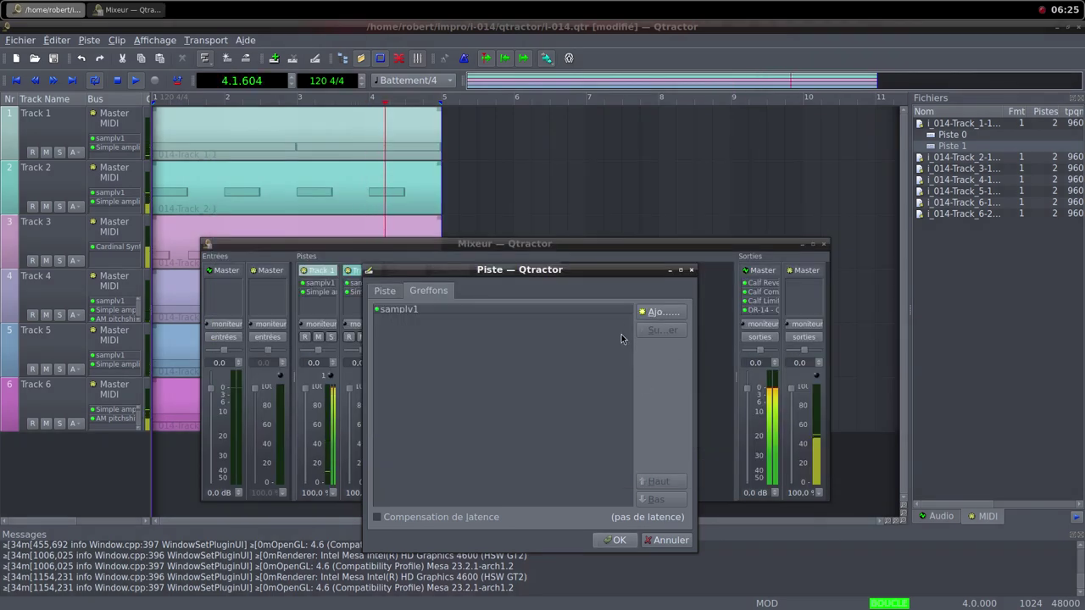
Add a Simple amplifier plugin after samplv1 on Track 7 and close its window.
{"action": "left_click", "coordinate": [651, 313]}
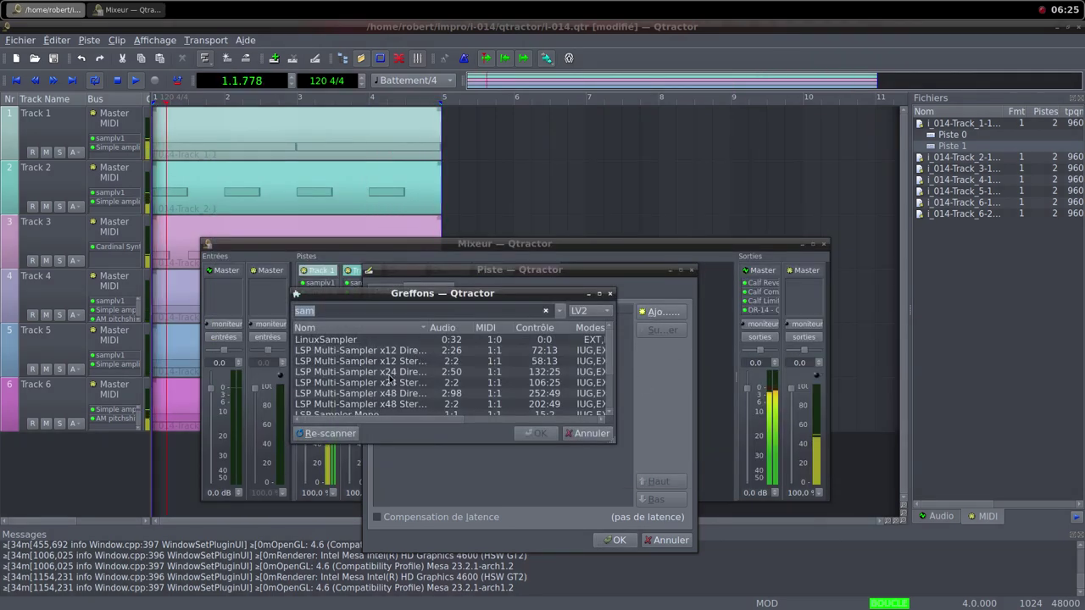
{"action": "scroll", "coordinate": [390, 379], "scroll_direction": "down", "scroll_amount": 2}
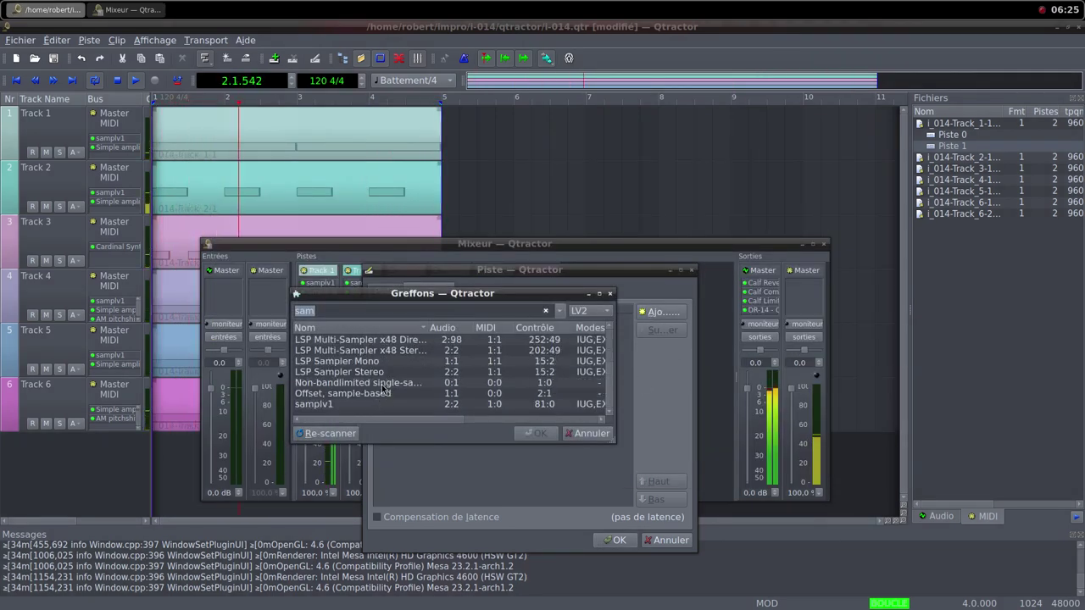
{"action": "scroll", "coordinate": [383, 390], "scroll_direction": "up", "scroll_amount": 2}
{"action": "type", "text": "d"}
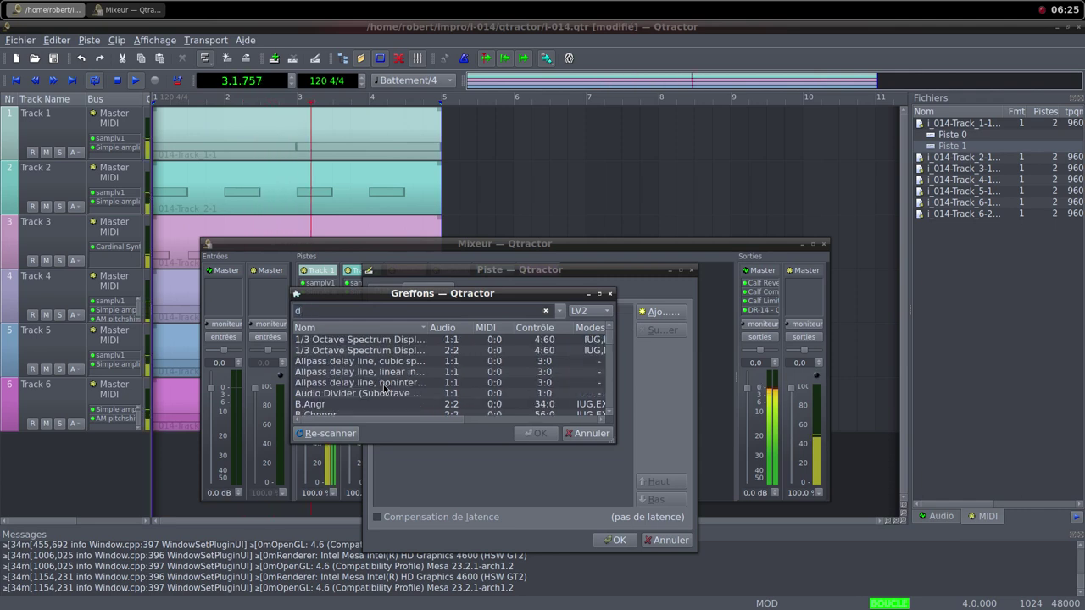
{"action": "key", "text": "ctrl+z"}
{"action": "type", "text": "sim"}
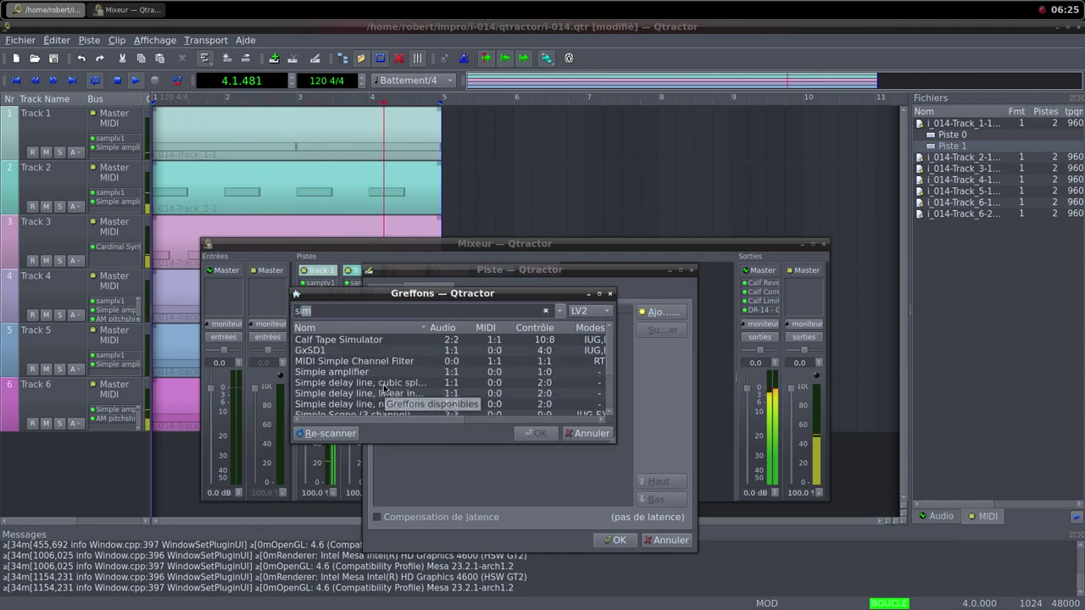
{"action": "double_click", "coordinate": [447, 373]}
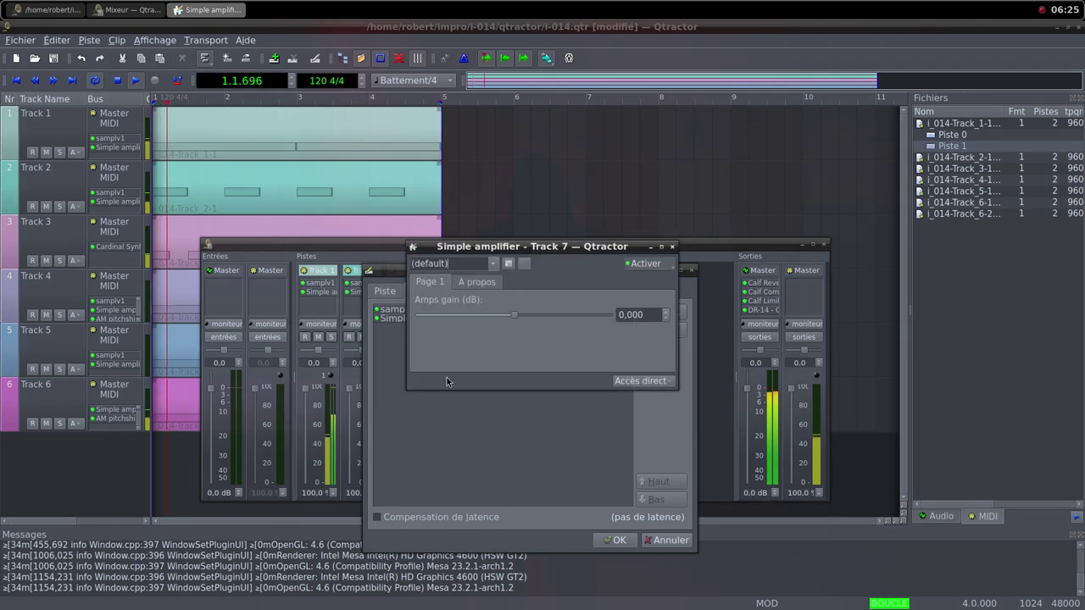
{"action": "left_click", "coordinate": [673, 247]}
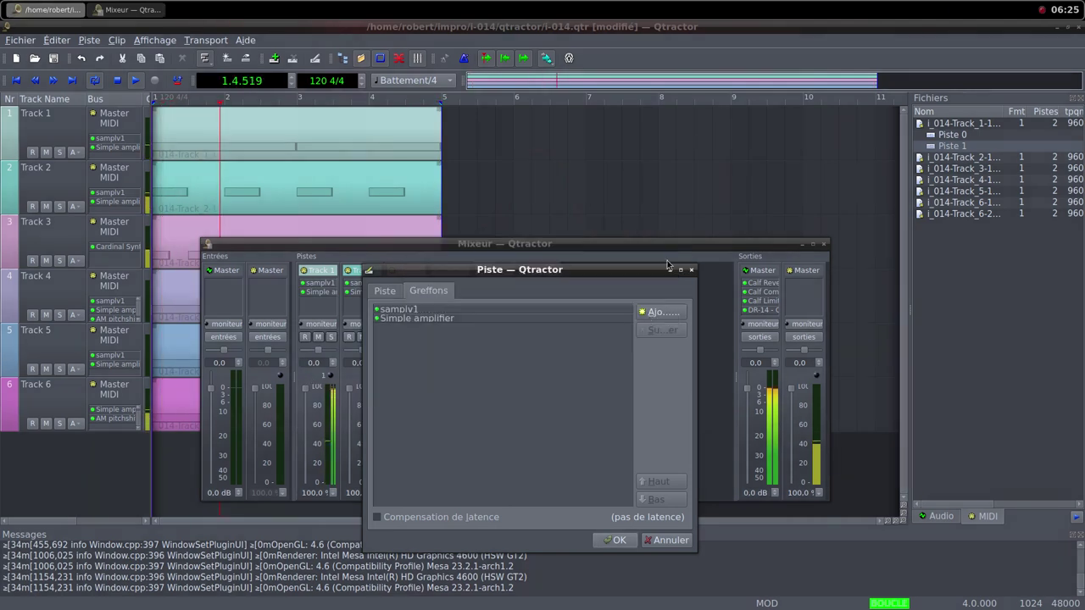
Confirm the Track 7 setup and lower the mixer levels of Tracks 7, 6, 5, 4 and 2 to 0 %.
{"action": "left_click", "coordinate": [612, 540]}
{"action": "left_click_drag", "start_coordinate": [569, 388], "coordinate": [568, 487]}
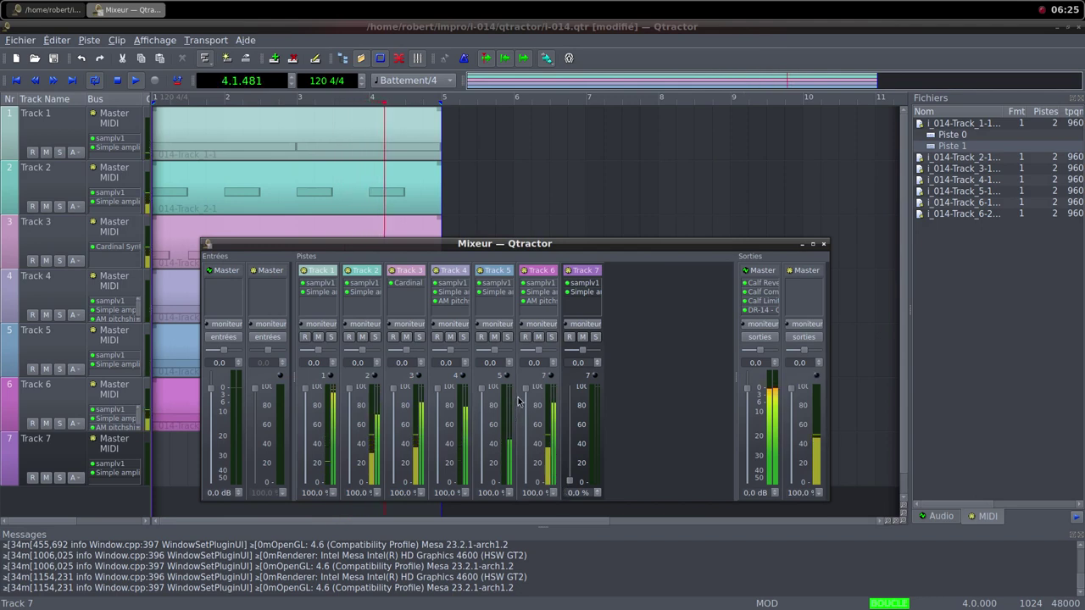
{"action": "left_click_drag", "start_coordinate": [525, 389], "coordinate": [525, 486]}
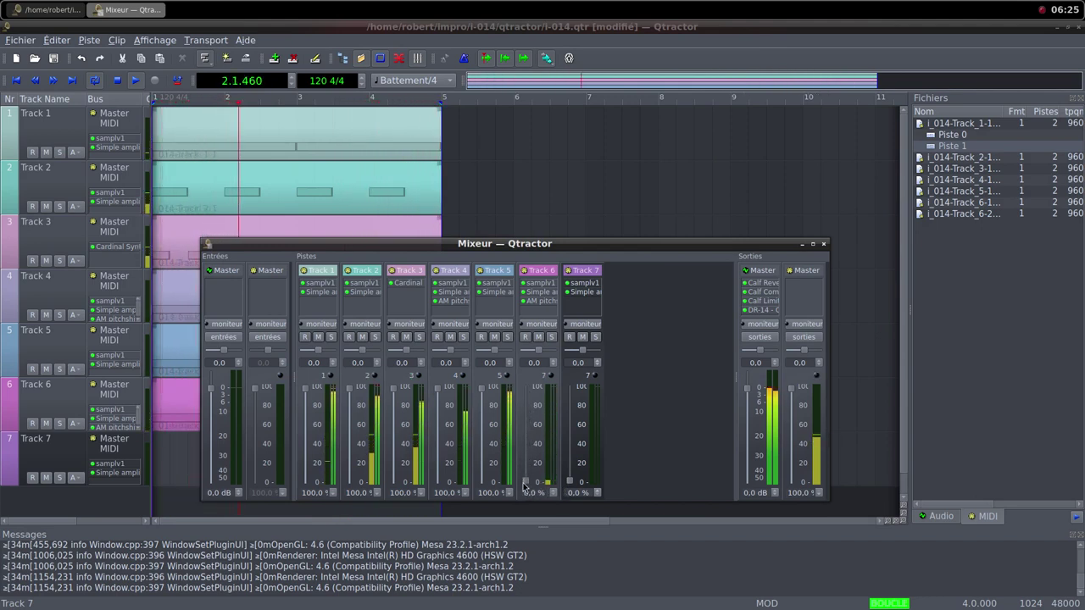
{"action": "left_click_drag", "start_coordinate": [481, 388], "coordinate": [484, 485]}
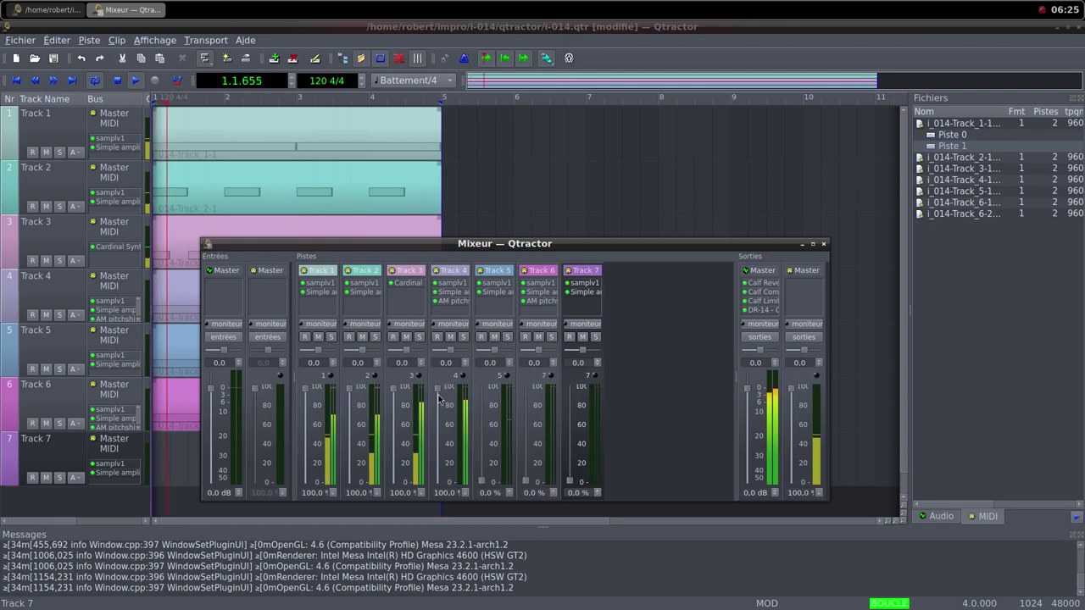
{"action": "left_click_drag", "start_coordinate": [437, 391], "coordinate": [441, 487]}
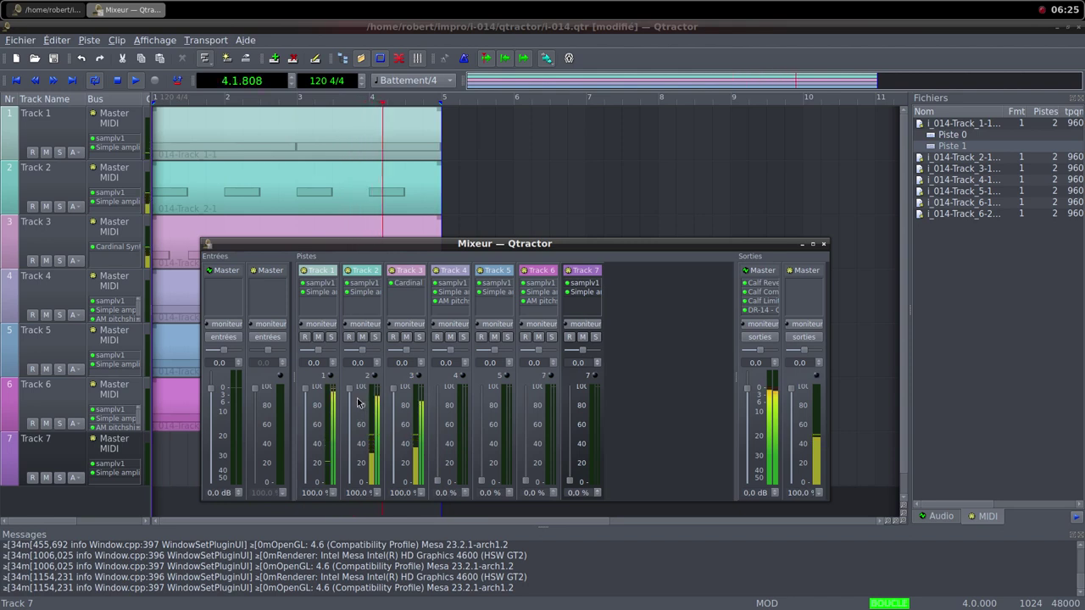
{"action": "left_click_drag", "start_coordinate": [351, 396], "coordinate": [355, 455]}
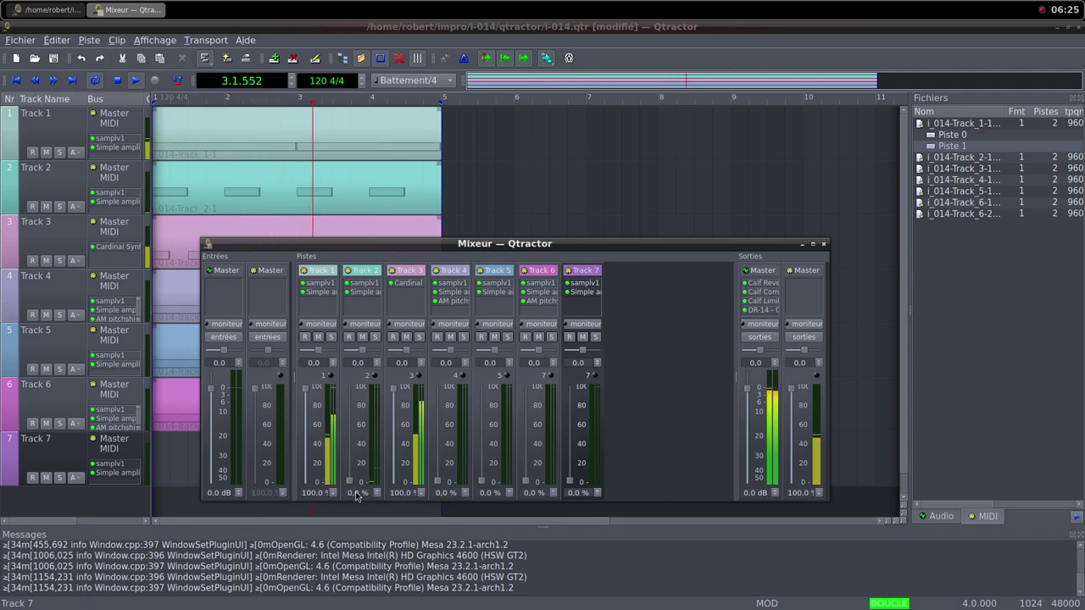
Create a new MIDI clip on Track 7 and open it in the clip editor.
{"action": "right_click", "coordinate": [188, 449]}
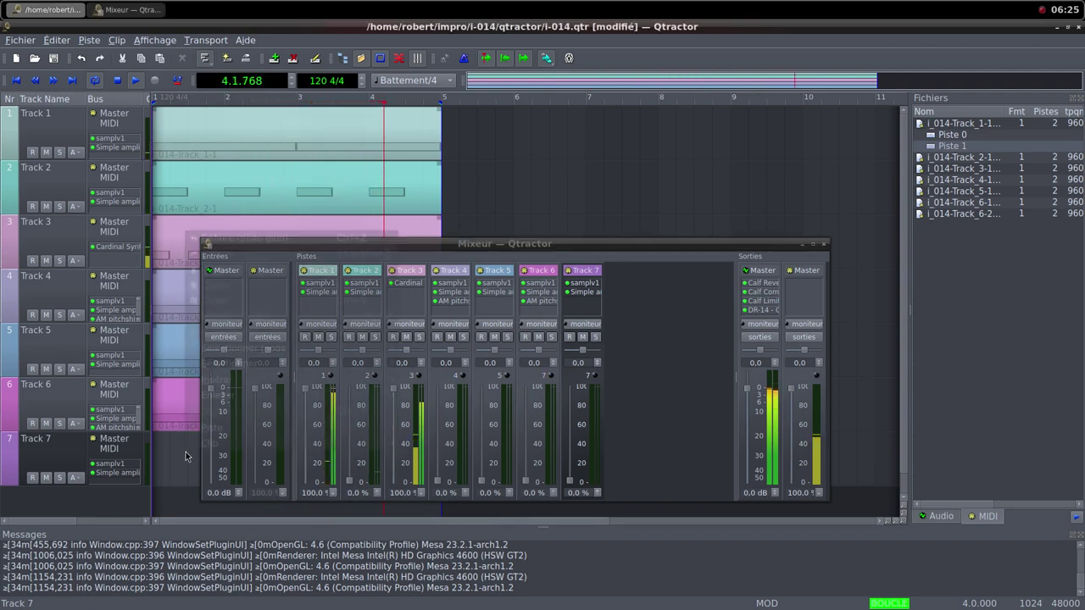
{"action": "mouse_move", "coordinate": [224, 442]}
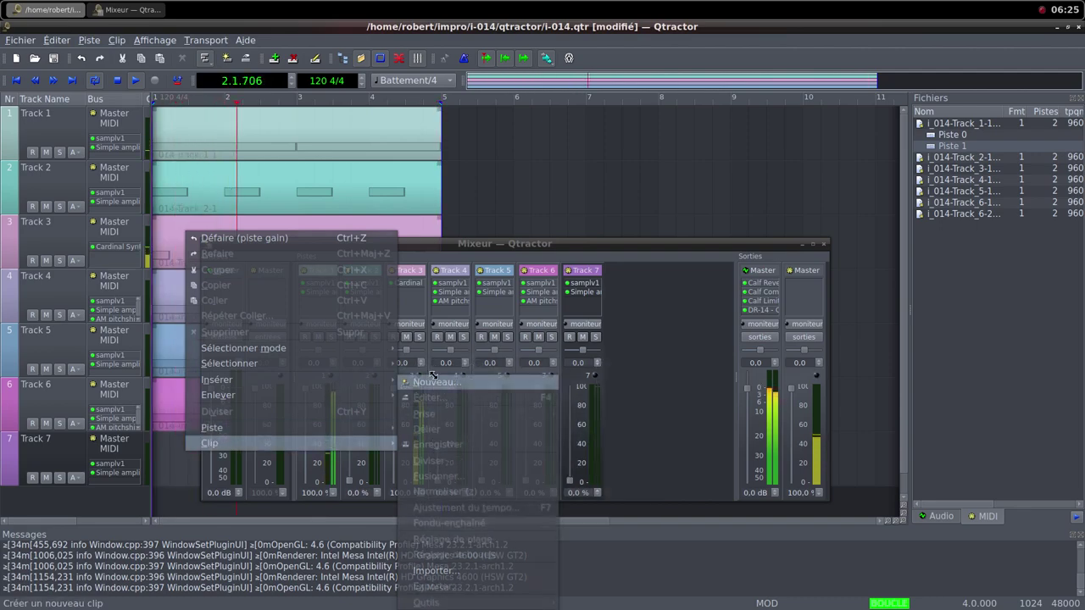
{"action": "left_click", "coordinate": [434, 381]}
Switch to Firefox to check the Duct Tape_Short_1.wav page on Freesound, and return to Track 7's clip editor in Qtractor.
{"action": "left_click", "coordinate": [677, 6]}
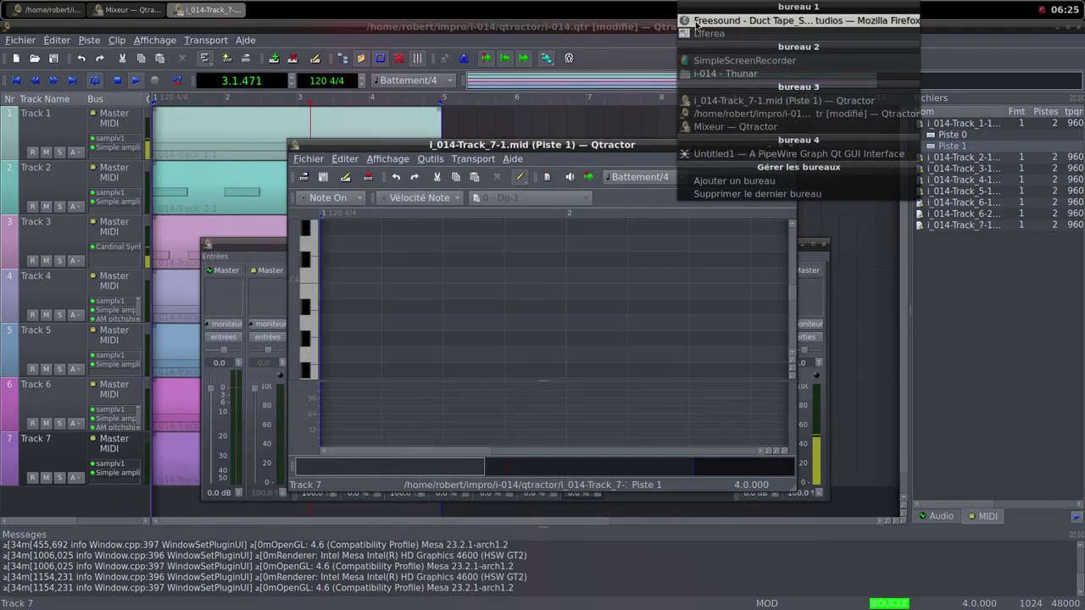
{"action": "left_click", "coordinate": [703, 34]}
{"action": "left_click", "coordinate": [606, 5]}
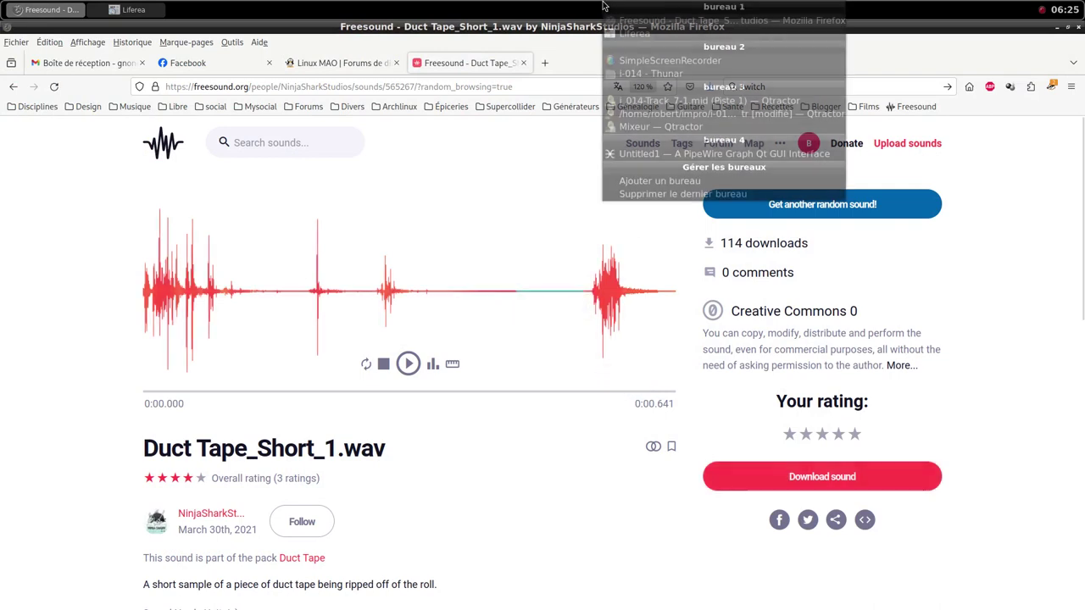
{"action": "left_click", "coordinate": [621, 26]}
{"action": "left_click", "coordinate": [602, 6]}
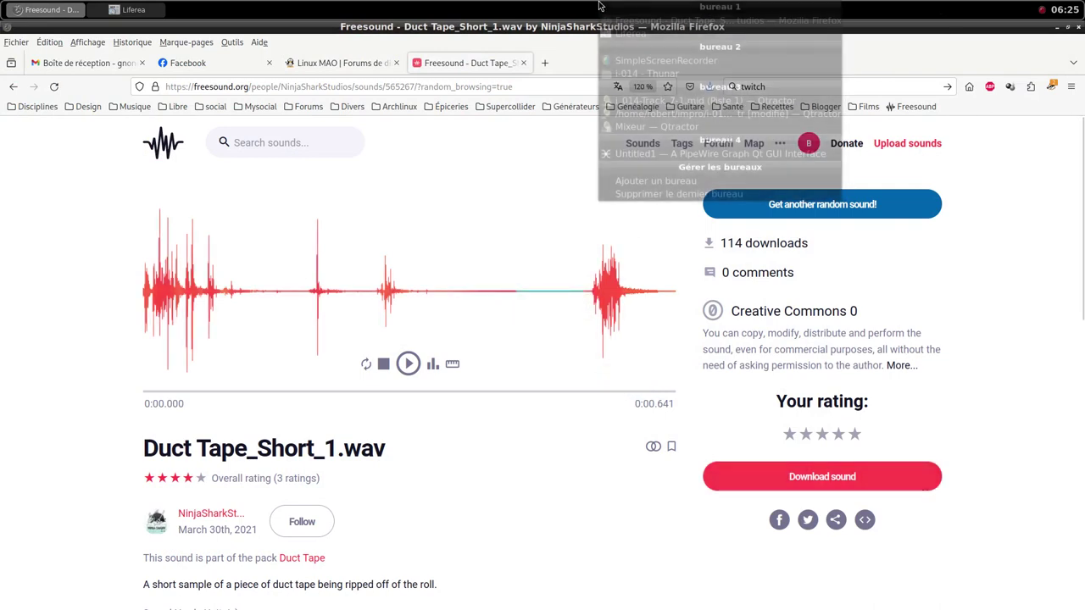
{"action": "left_click", "coordinate": [627, 101]}
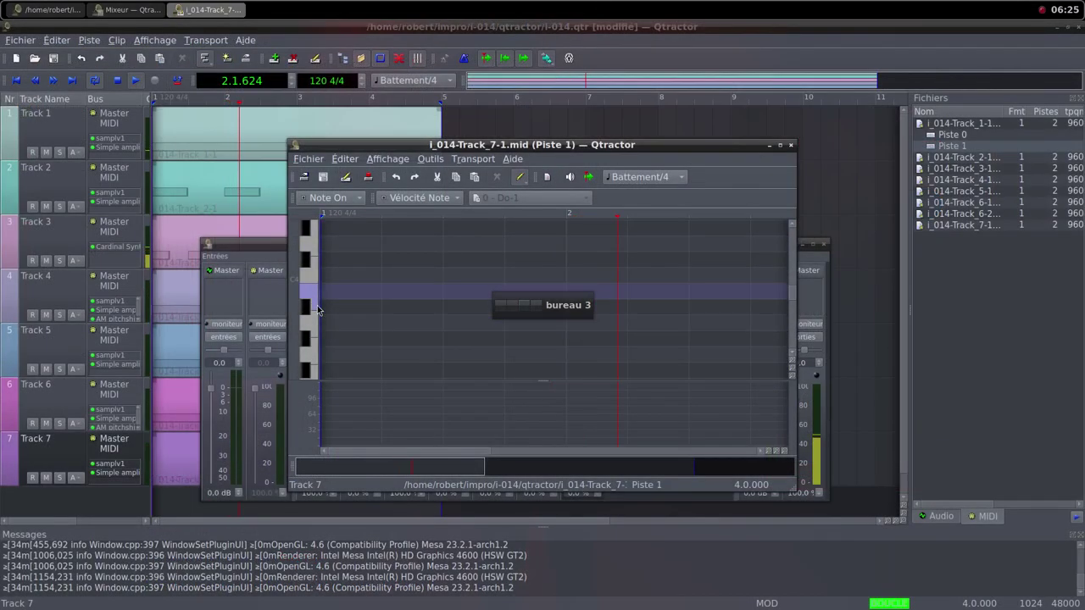
Draw one-beat C4 notes on beats 2 and 4 of all four bars in Track 7's clip, and close the clip editor.
{"action": "left_click", "coordinate": [781, 146]}
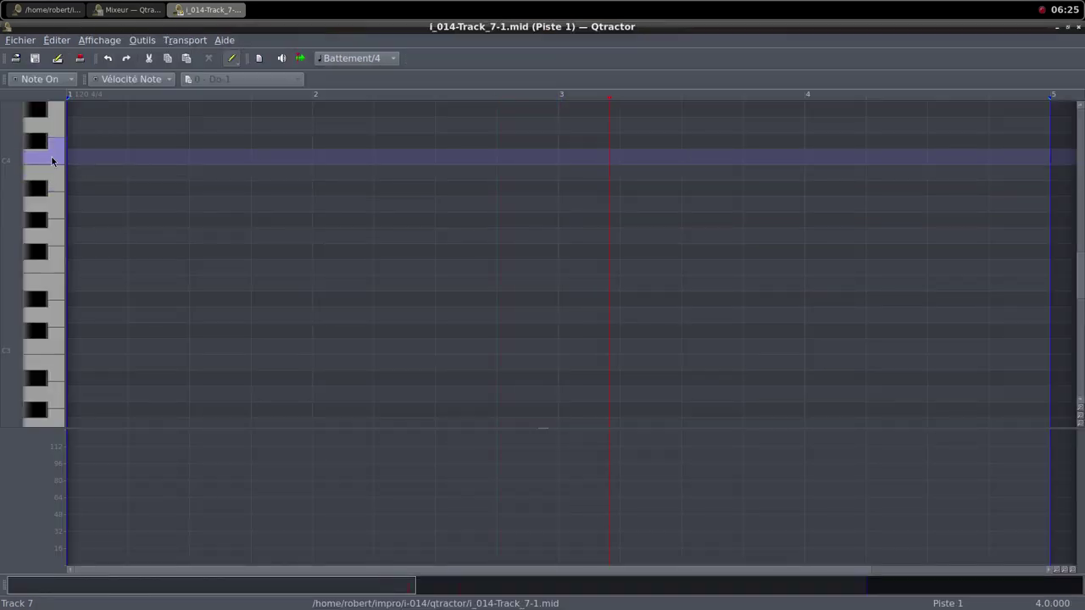
{"action": "mouse_move", "coordinate": [72, 157]}
{"action": "left_mouse_down"}
{"action": "mouse_move", "coordinate": [111, 157]}
{"action": "mouse_move", "coordinate": [97, 159]}
{"action": "left_mouse_up"}
{"action": "left_click", "coordinate": [116, 163]}
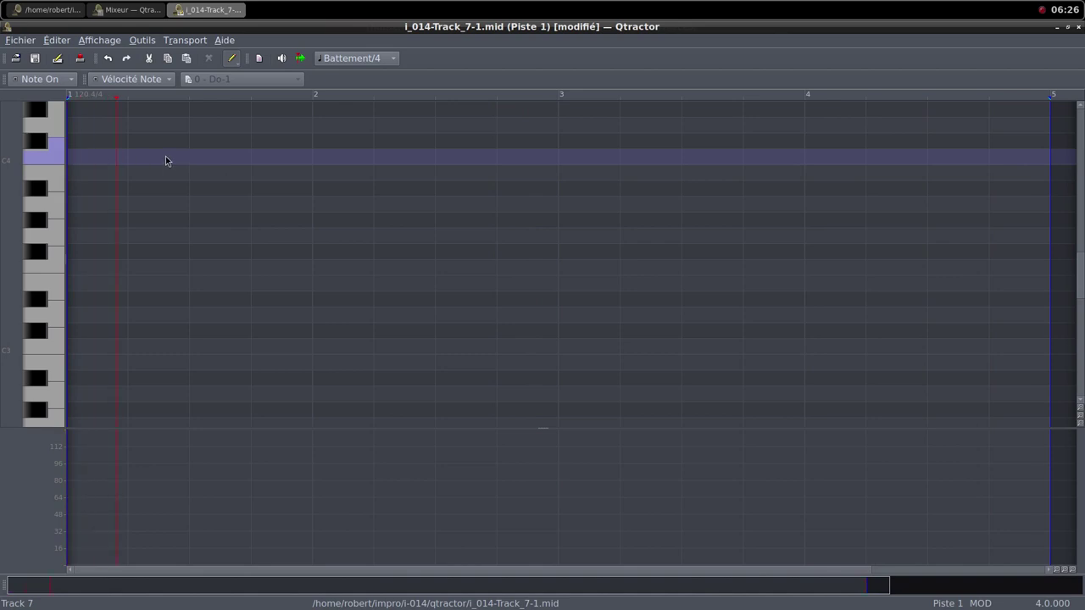
{"action": "left_click_drag", "start_coordinate": [141, 151], "coordinate": [185, 155]}
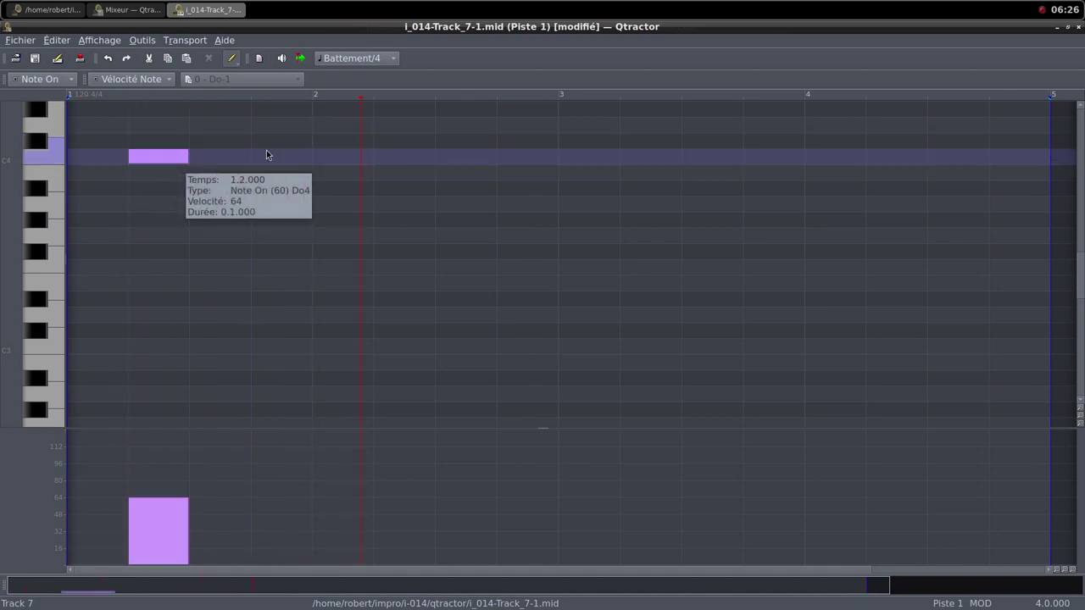
{"action": "left_click_drag", "start_coordinate": [264, 144], "coordinate": [311, 160]}
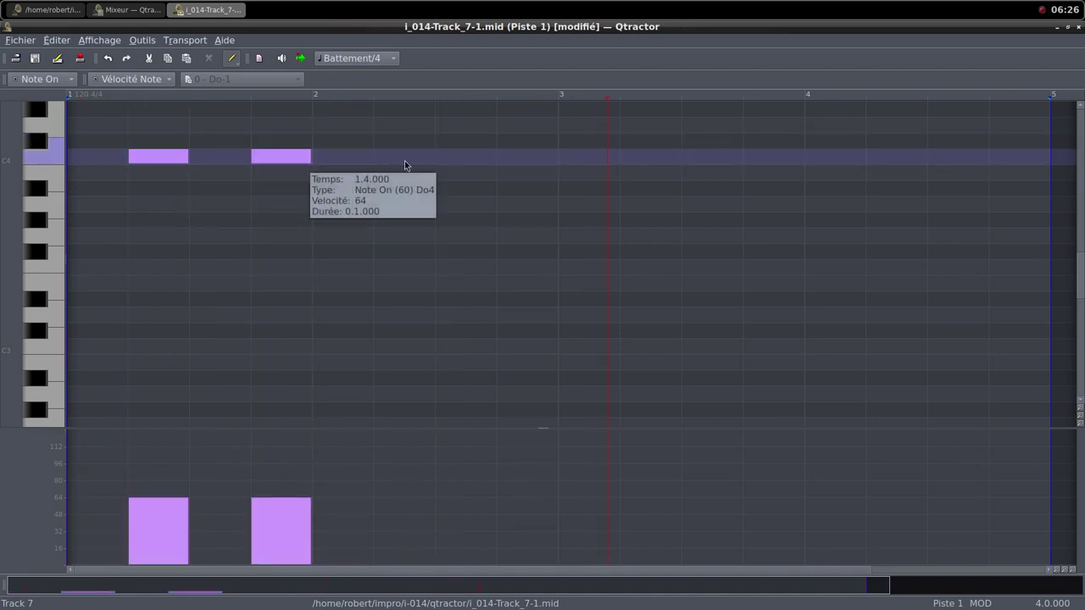
{"action": "left_click_drag", "start_coordinate": [380, 158], "coordinate": [434, 156]}
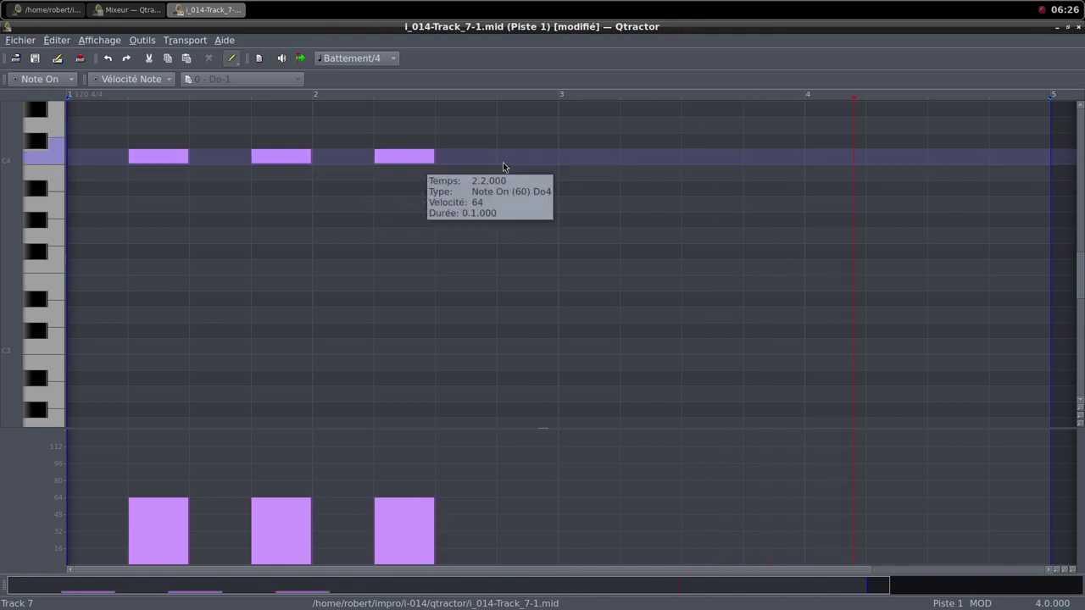
{"action": "left_click_drag", "start_coordinate": [507, 157], "coordinate": [556, 158]}
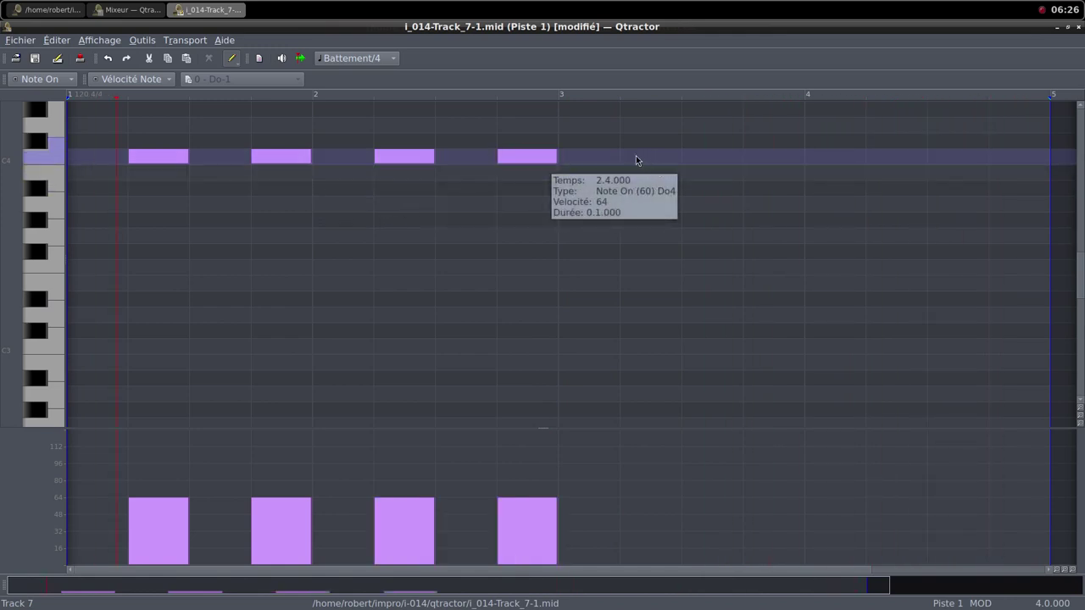
{"action": "left_click_drag", "start_coordinate": [631, 157], "coordinate": [680, 158]}
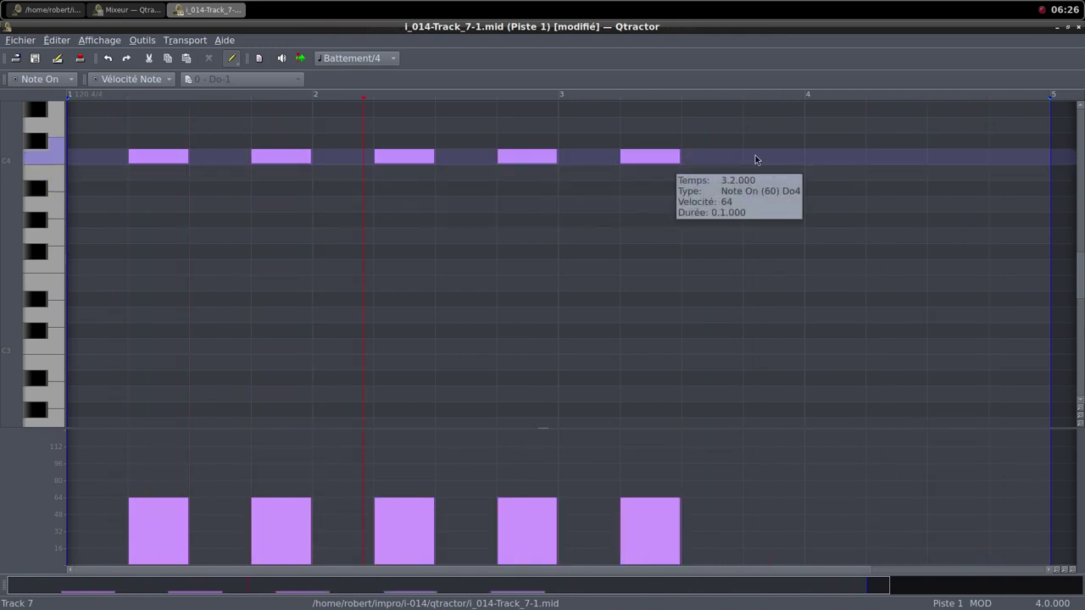
{"action": "left_click_drag", "start_coordinate": [757, 159], "coordinate": [803, 158]}
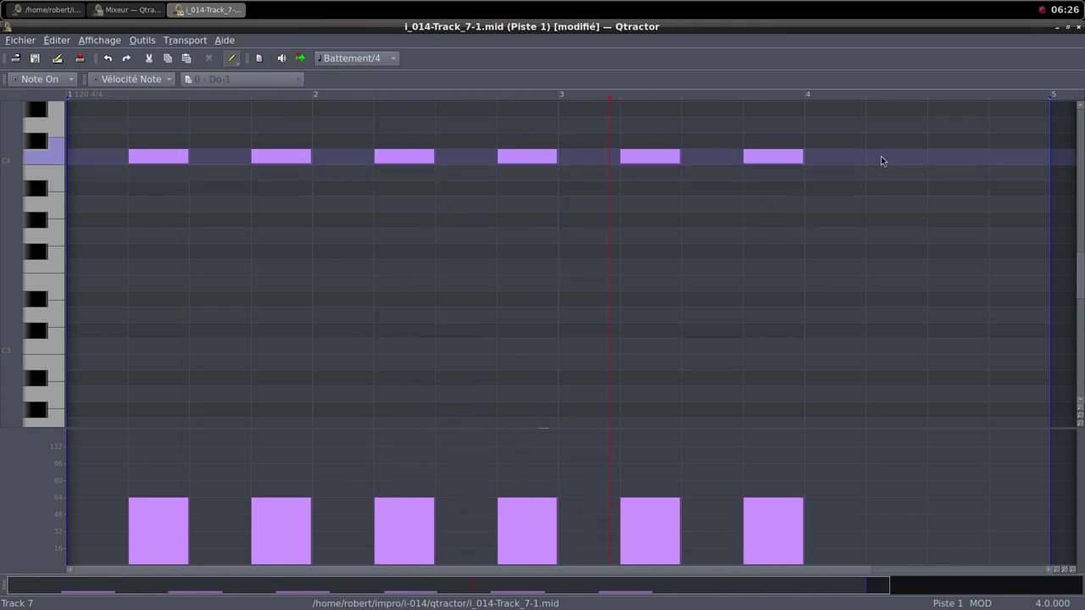
{"action": "left_click_drag", "start_coordinate": [875, 159], "coordinate": [926, 158]}
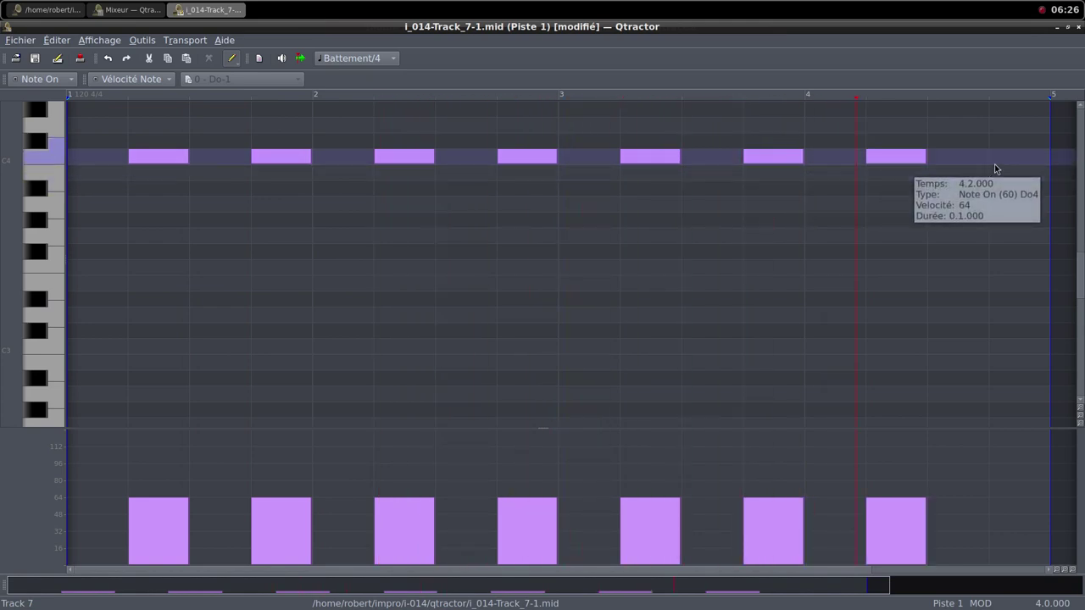
{"action": "left_click_drag", "start_coordinate": [994, 157], "coordinate": [1049, 156]}
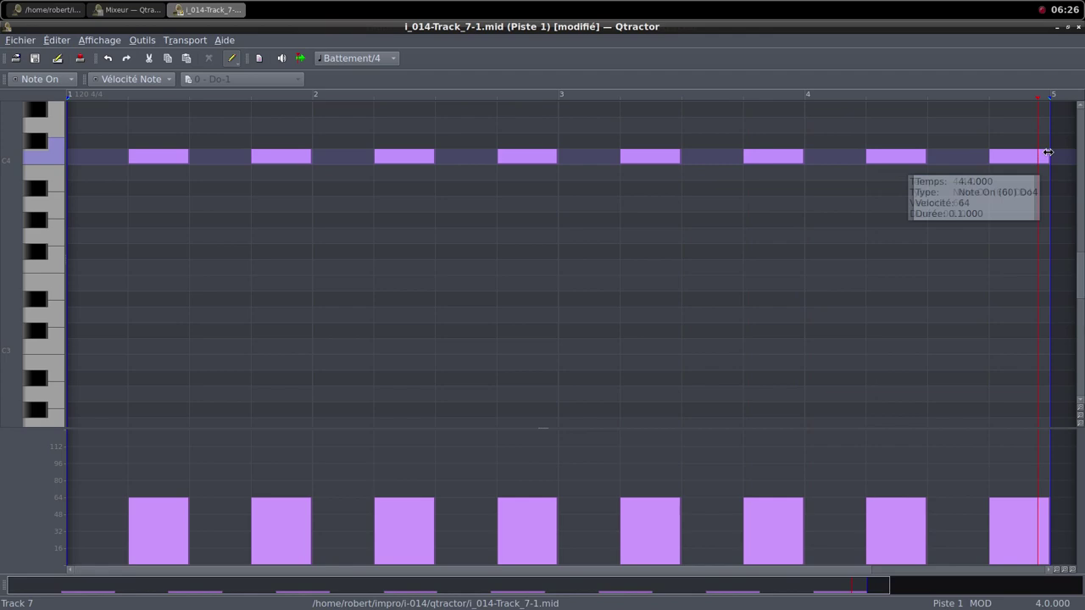
{"action": "left_click", "coordinate": [1068, 28]}
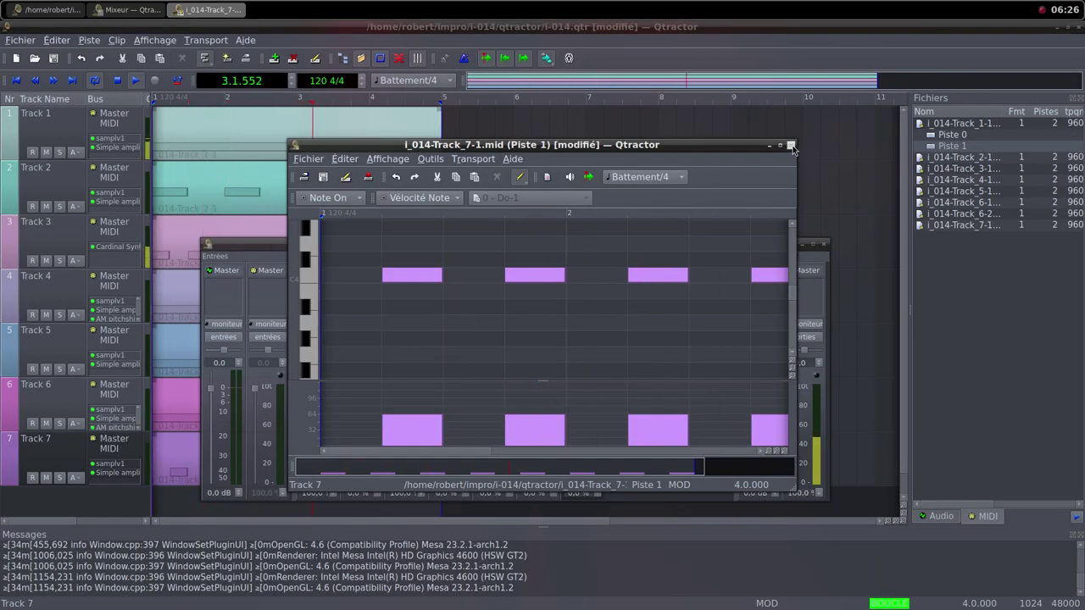
{"action": "left_click", "coordinate": [791, 146]}
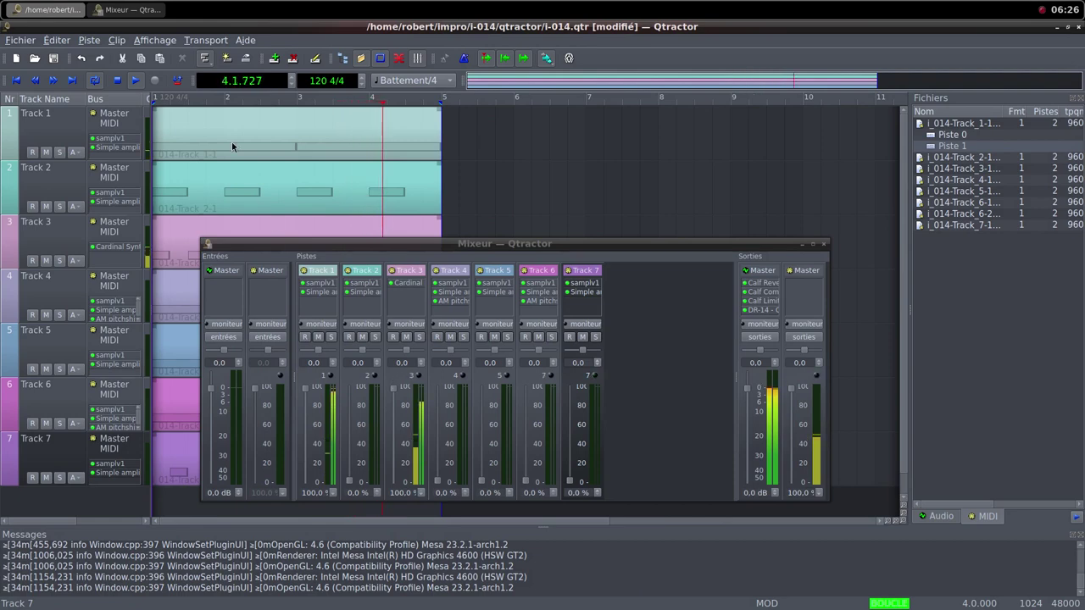
Lower the Host Audio level in Track 3's Cardinal Synth to -inf dB and close the synth window.
{"action": "double_click", "coordinate": [407, 282]}
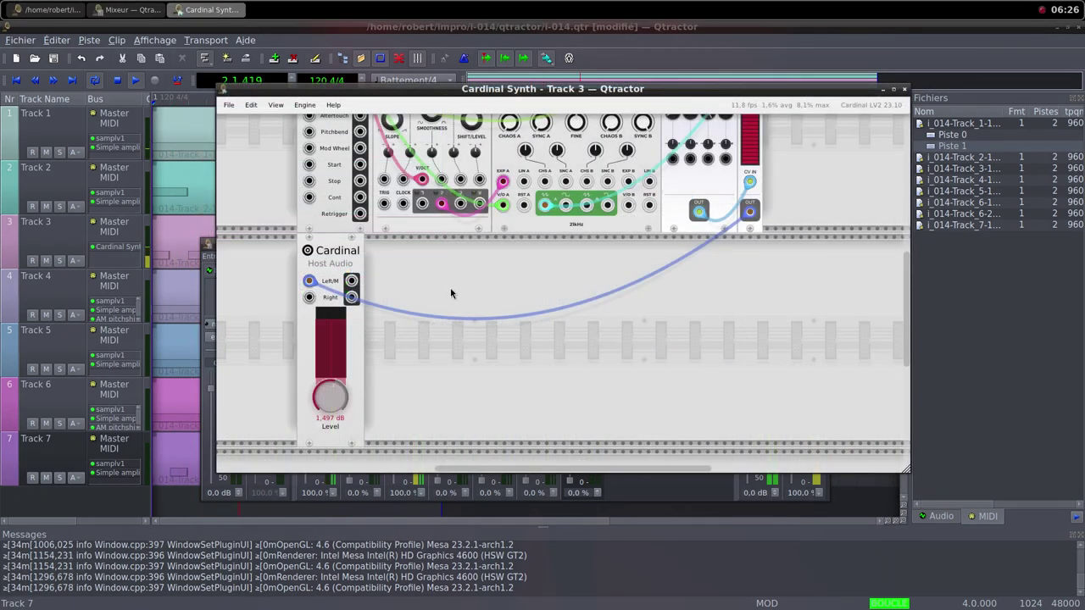
{"action": "mouse_move", "coordinate": [318, 396]}
{"action": "left_click_drag", "start_coordinate": [318, 396], "coordinate": [269, 609]}
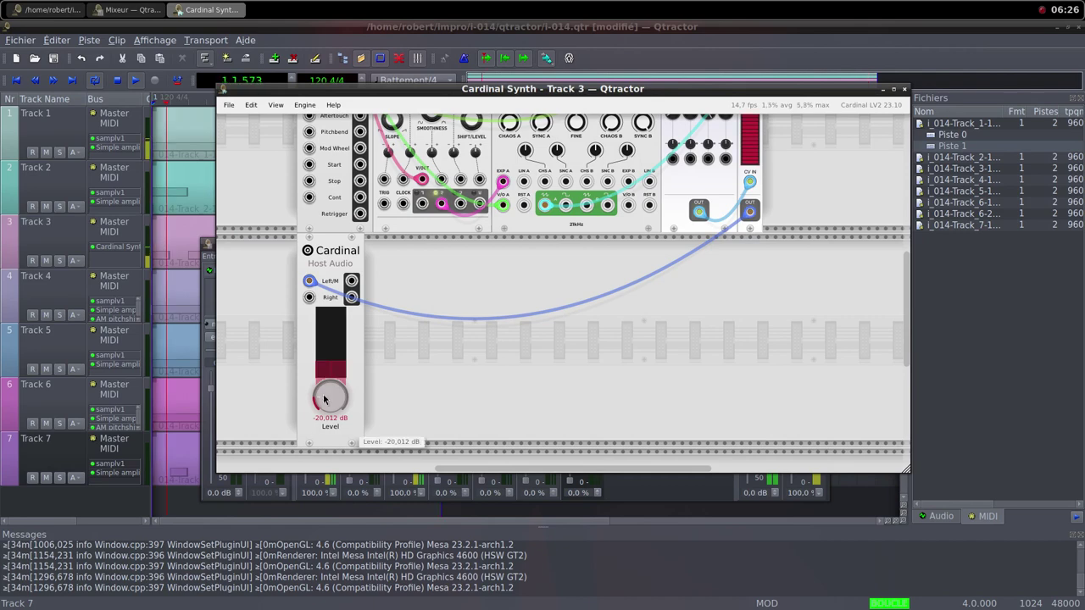
{"action": "left_click_drag", "start_coordinate": [322, 462], "coordinate": [321, 509]}
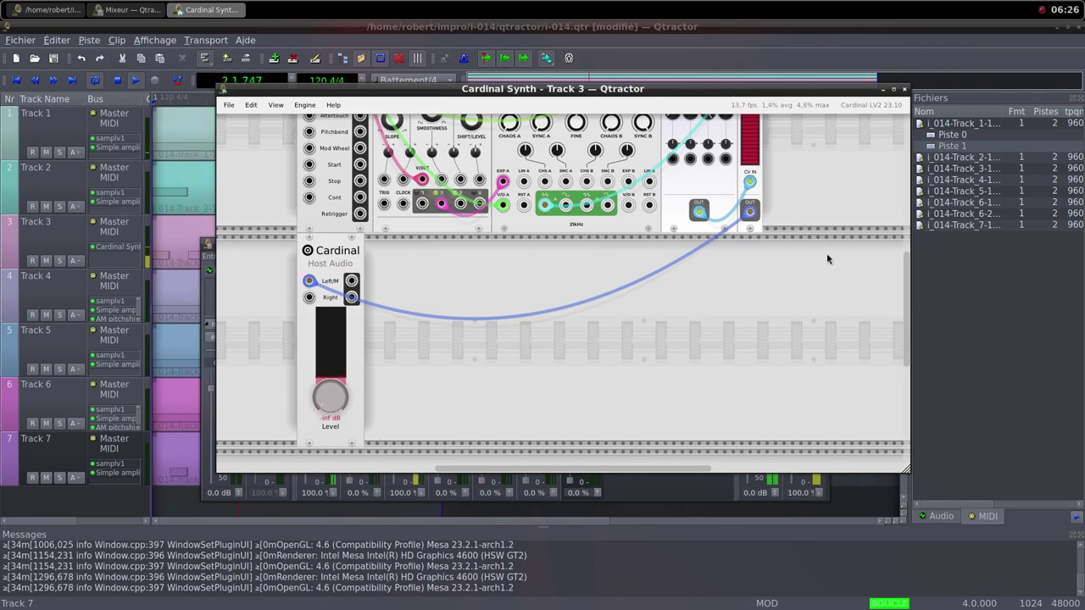
{"action": "left_click", "coordinate": [904, 89]}
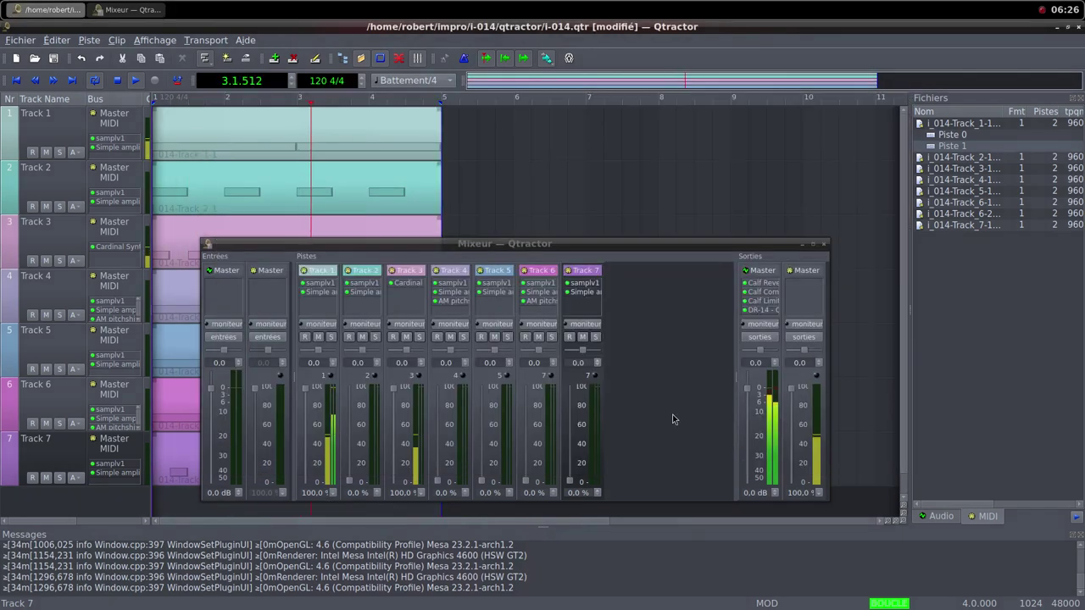
Raise Track 7's mixer level to 100 % and set its Simple amplifier gain to about 11.4 dB.
{"action": "left_click_drag", "start_coordinate": [571, 483], "coordinate": [573, 463]}
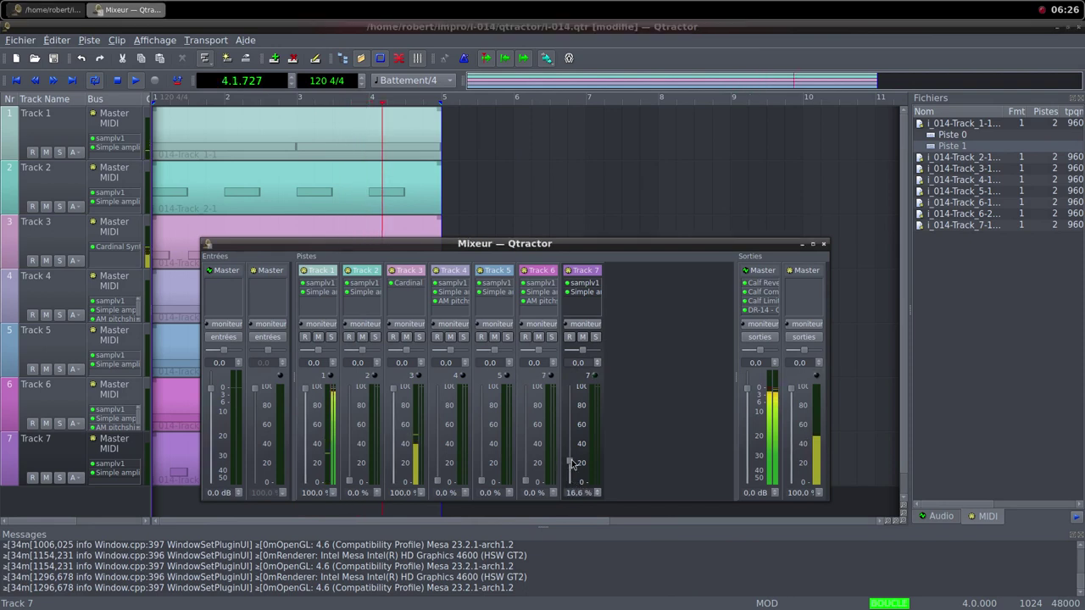
{"action": "left_click_drag", "start_coordinate": [574, 424], "coordinate": [574, 386]}
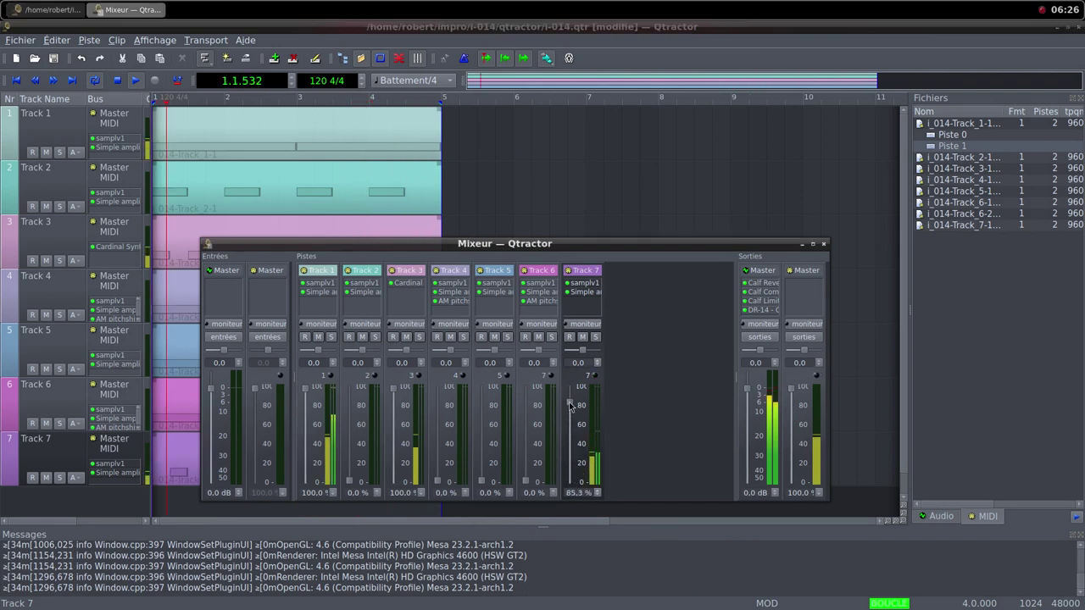
{"action": "double_click", "coordinate": [584, 293]}
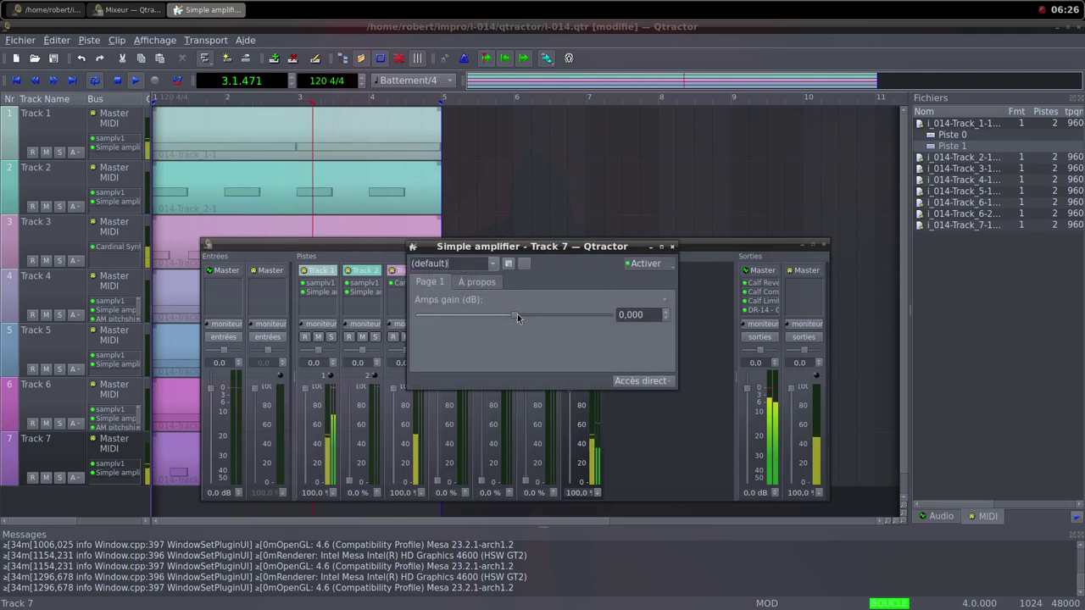
{"action": "left_click_drag", "start_coordinate": [517, 314], "coordinate": [530, 317]}
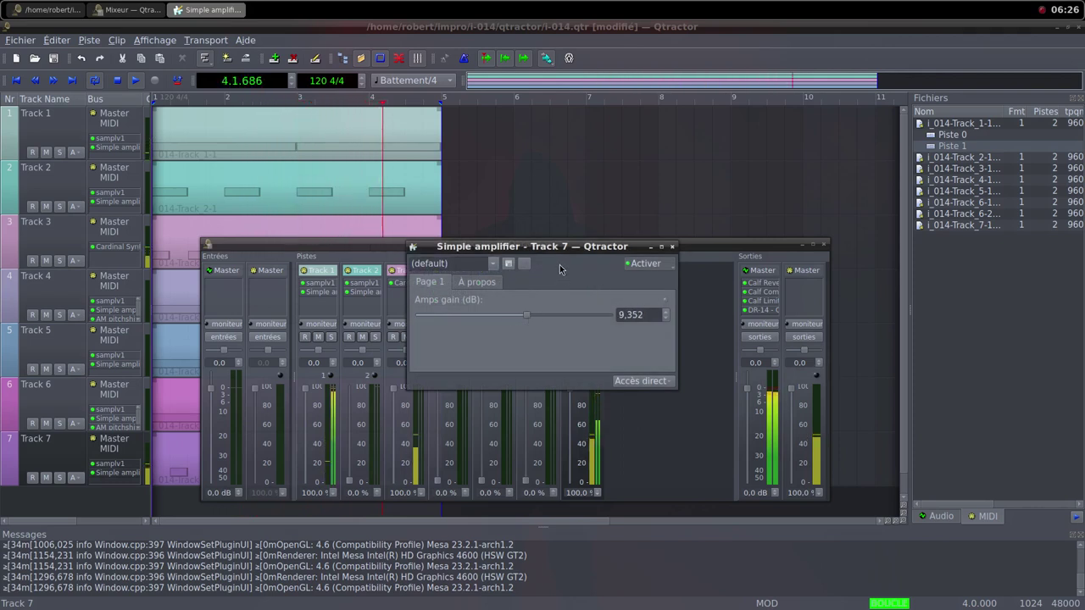
{"action": "left_click_drag", "start_coordinate": [563, 247], "coordinate": [644, 159]}
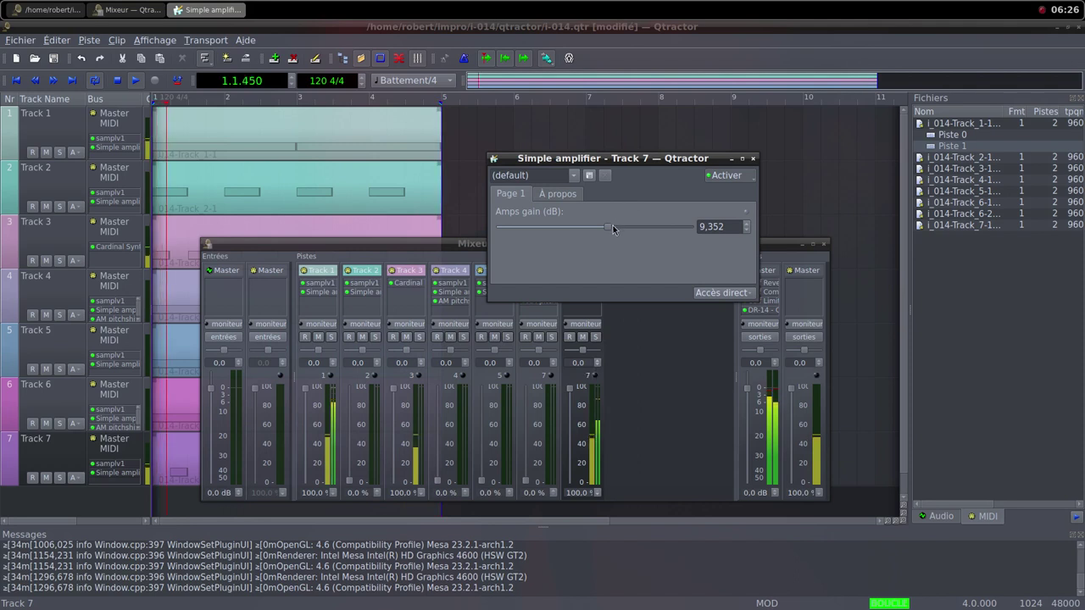
{"action": "left_click_drag", "start_coordinate": [611, 224], "coordinate": [614, 232]}
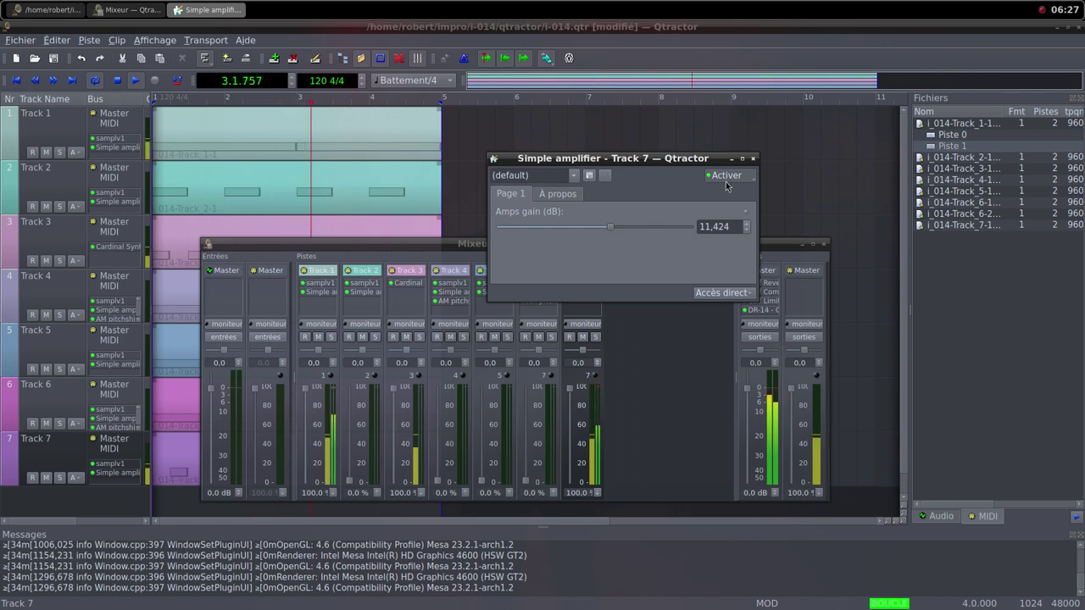
{"action": "left_click", "coordinate": [753, 158]}
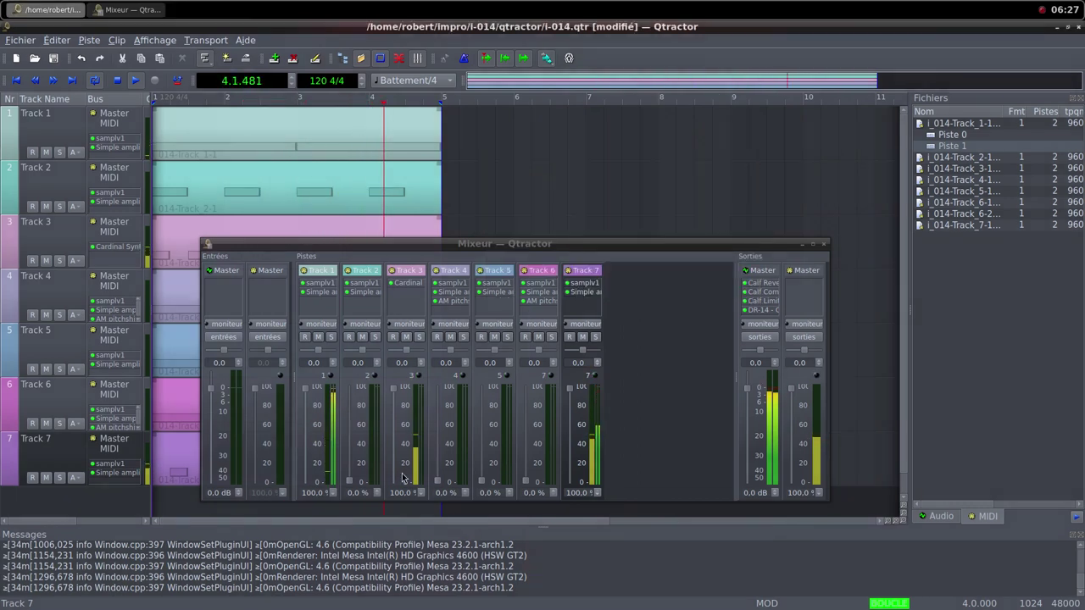
Gradually raise Track 2's mixer level to 98.8 % during loop playback.
{"action": "left_click_drag", "start_coordinate": [353, 485], "coordinate": [357, 461]}
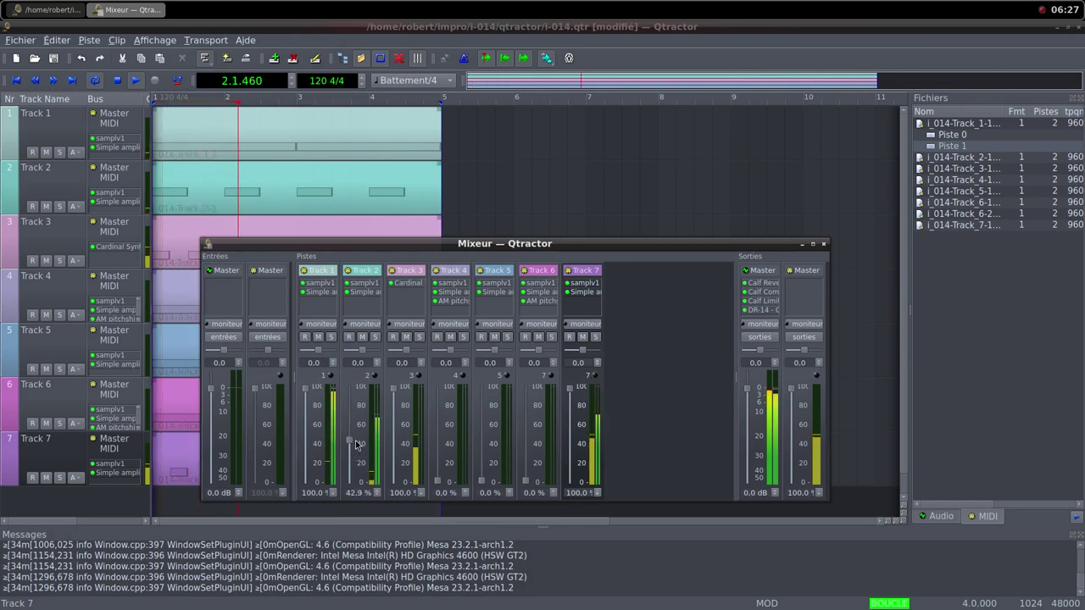
{"action": "left_click_drag", "start_coordinate": [357, 439], "coordinate": [359, 416]}
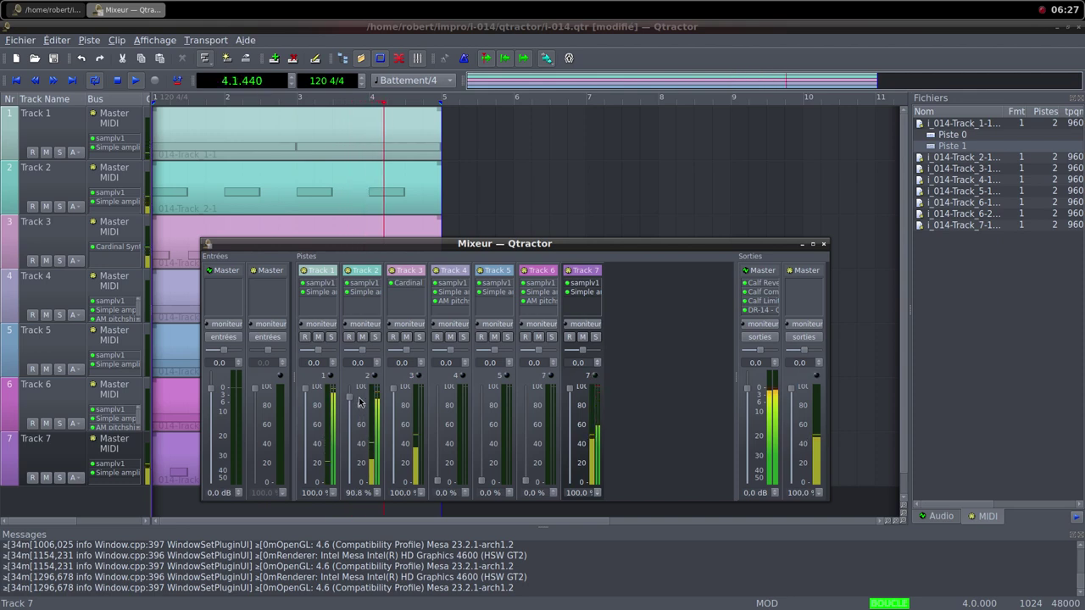
{"action": "left_click_drag", "start_coordinate": [359, 400], "coordinate": [360, 394]}
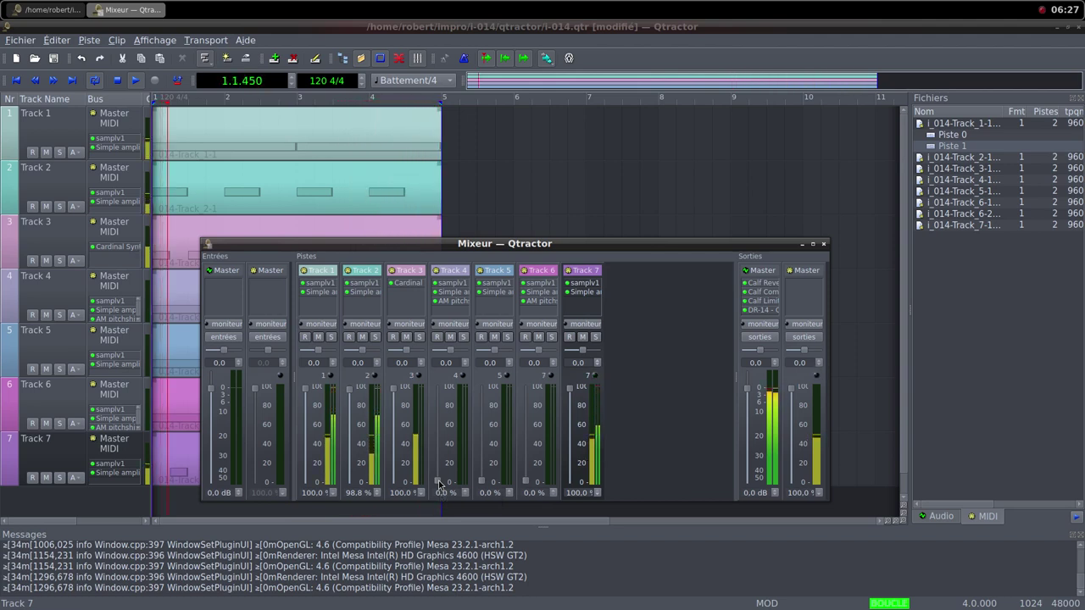
Bring in Tracks 4, 5 and 6 one after another by raising each mixer level to 100 %.
{"action": "left_click_drag", "start_coordinate": [439, 485], "coordinate": [433, 456]}
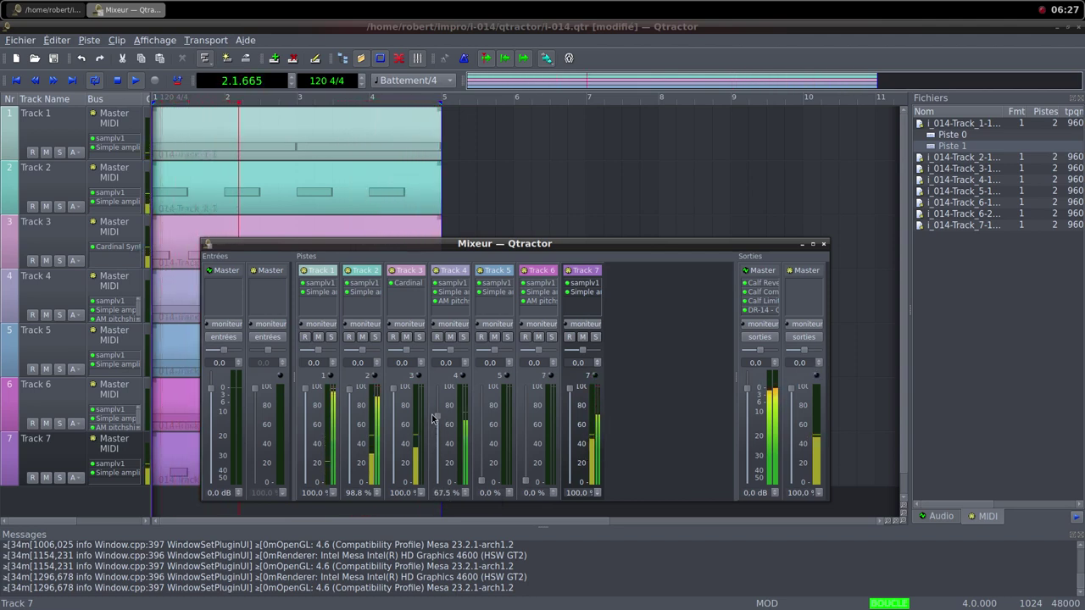
{"action": "left_click_drag", "start_coordinate": [433, 402], "coordinate": [433, 379]}
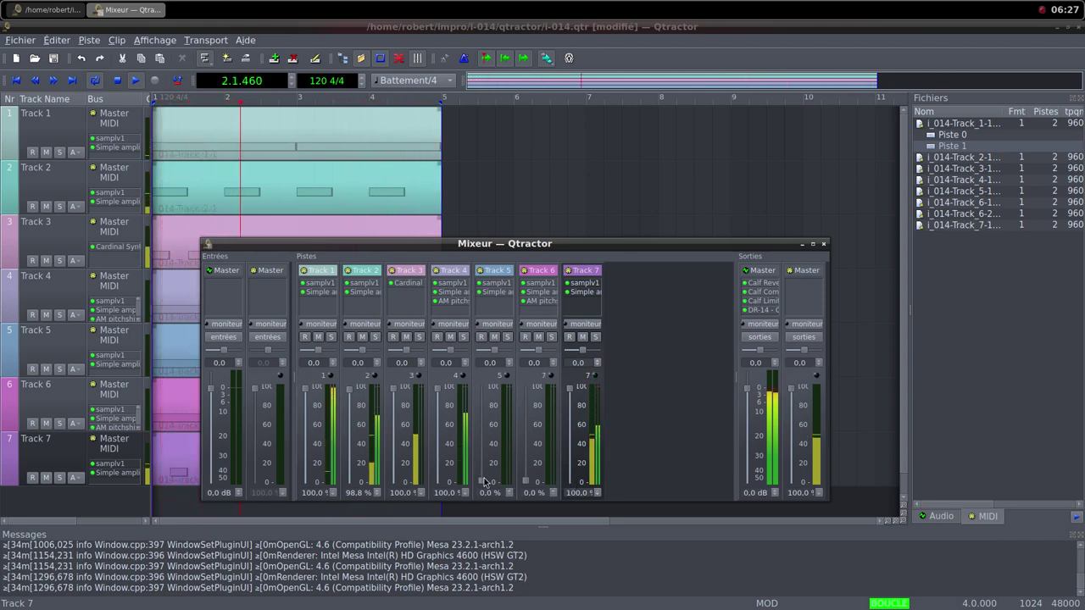
{"action": "left_click_drag", "start_coordinate": [482, 459], "coordinate": [490, 386]}
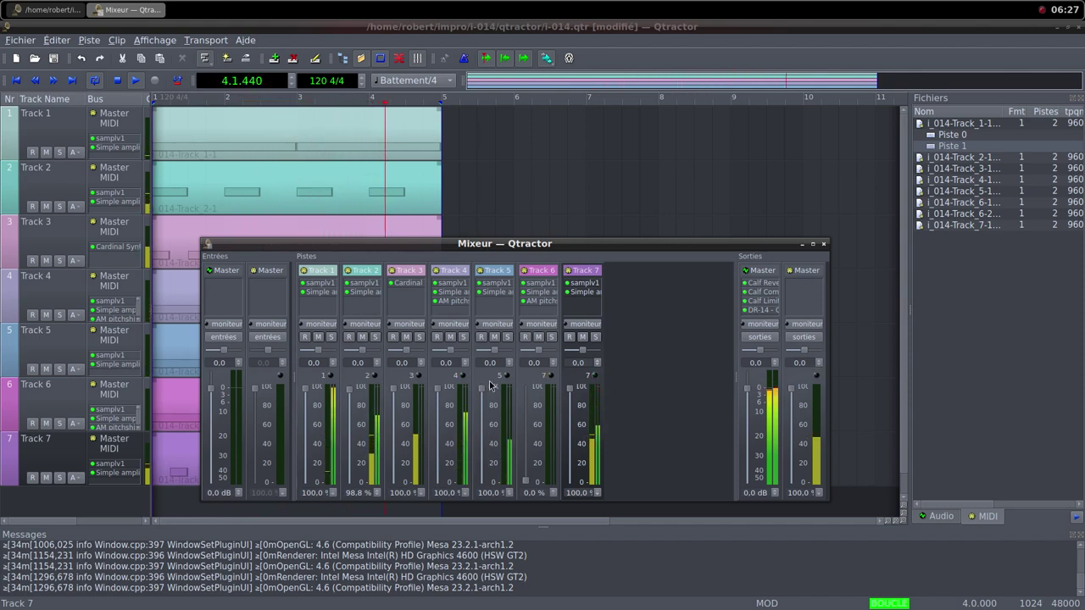
{"action": "left_click", "coordinate": [526, 489]}
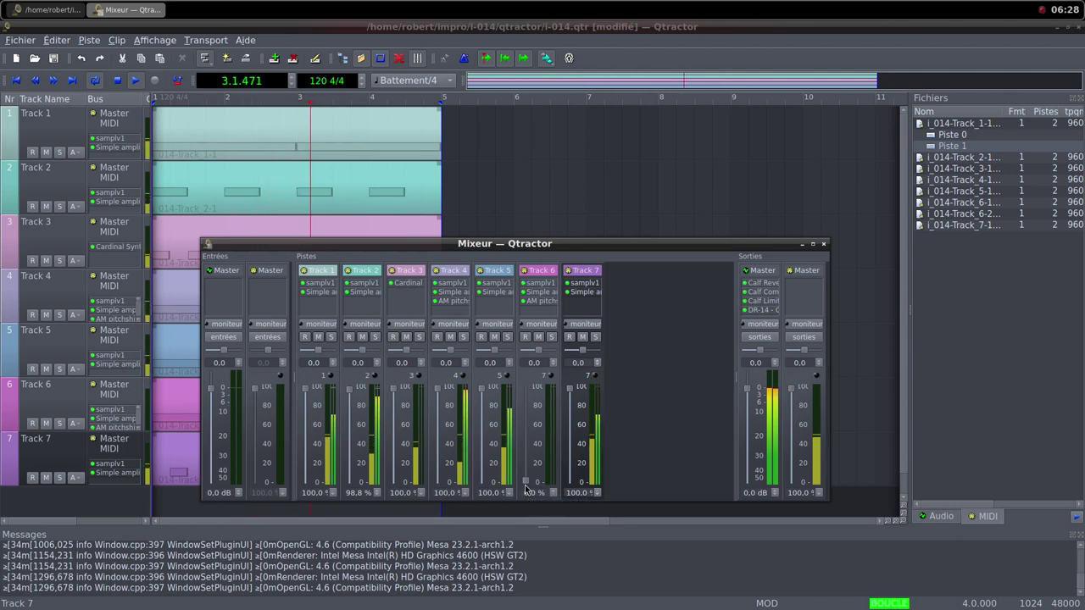
{"action": "left_click_drag", "start_coordinate": [526, 488], "coordinate": [528, 392]}
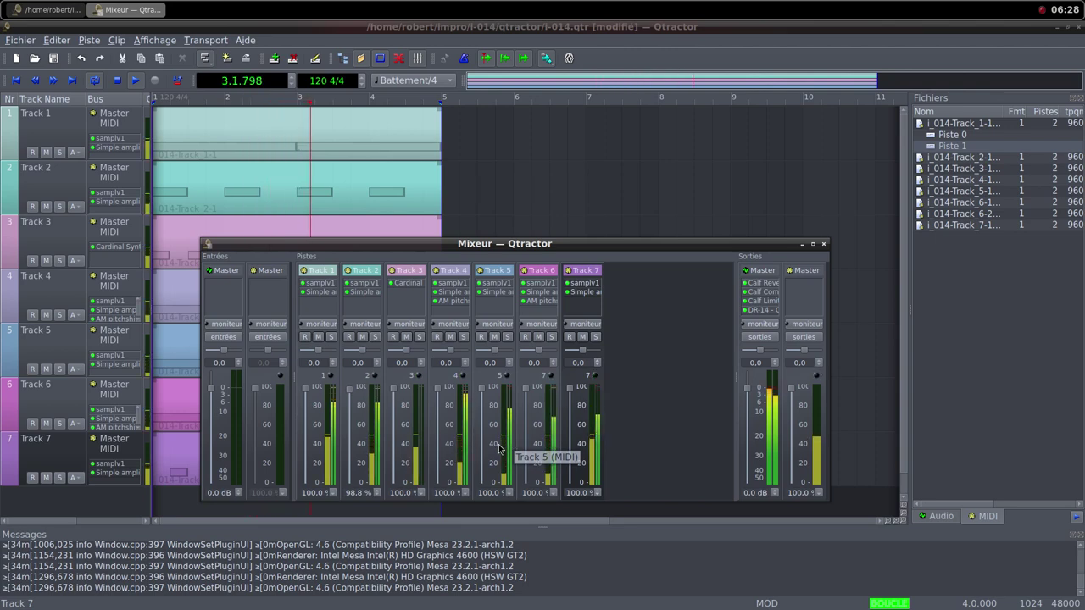
Raise the Host Audio level in Track 3's Cardinal Synth gradually to about 4.37 dB, and close the synth window.
{"action": "double_click", "coordinate": [408, 294]}
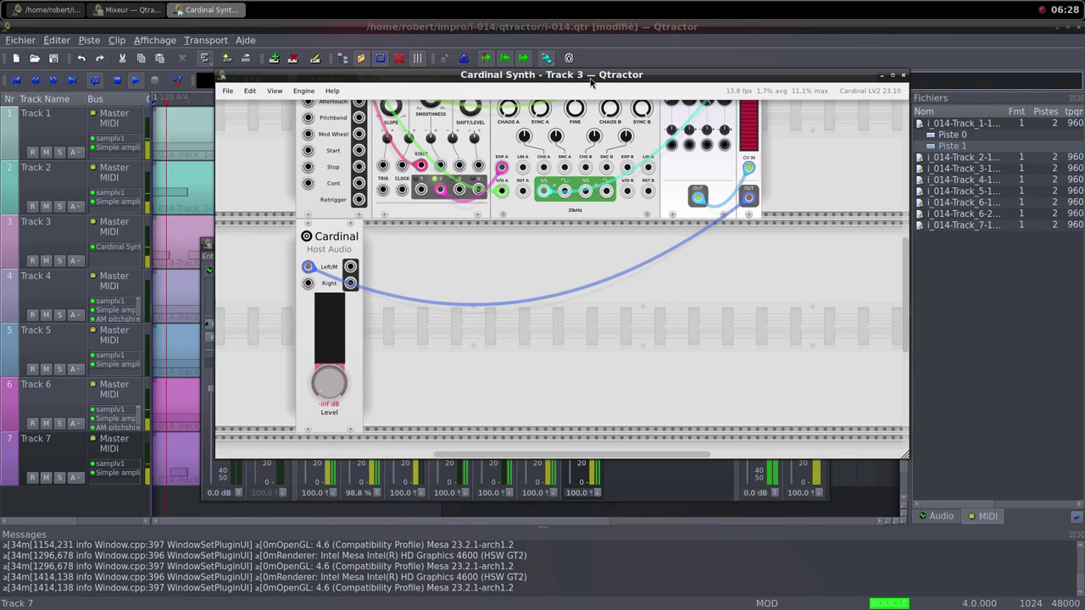
{"action": "left_click_drag", "start_coordinate": [588, 77], "coordinate": [956, 99]}
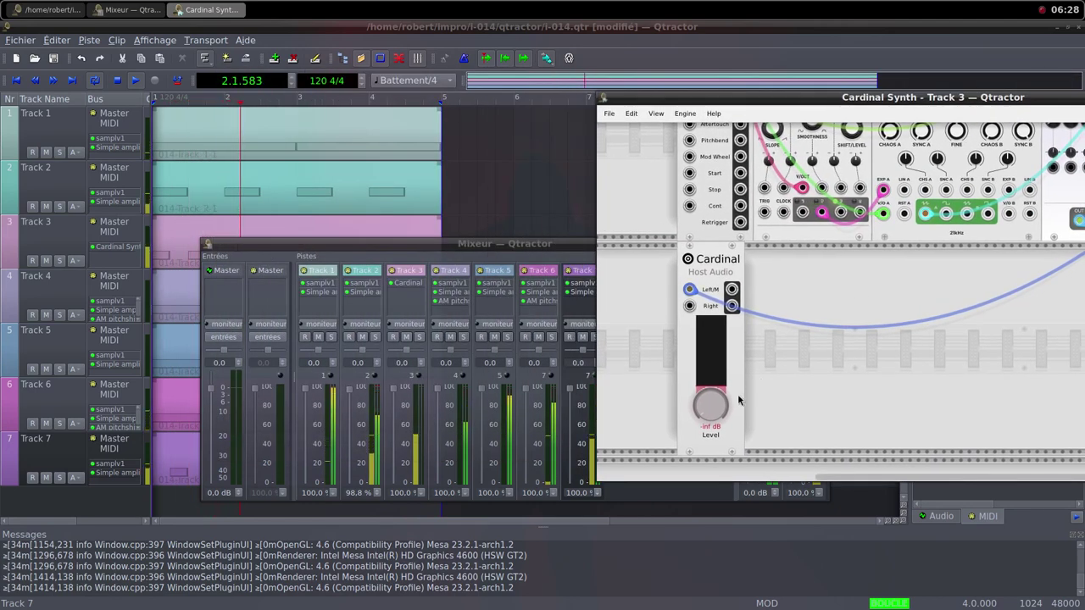
{"action": "left_click_drag", "start_coordinate": [714, 410], "coordinate": [624, 250]}
{"action": "left_click_drag", "start_coordinate": [674, 361], "coordinate": [660, 308]}
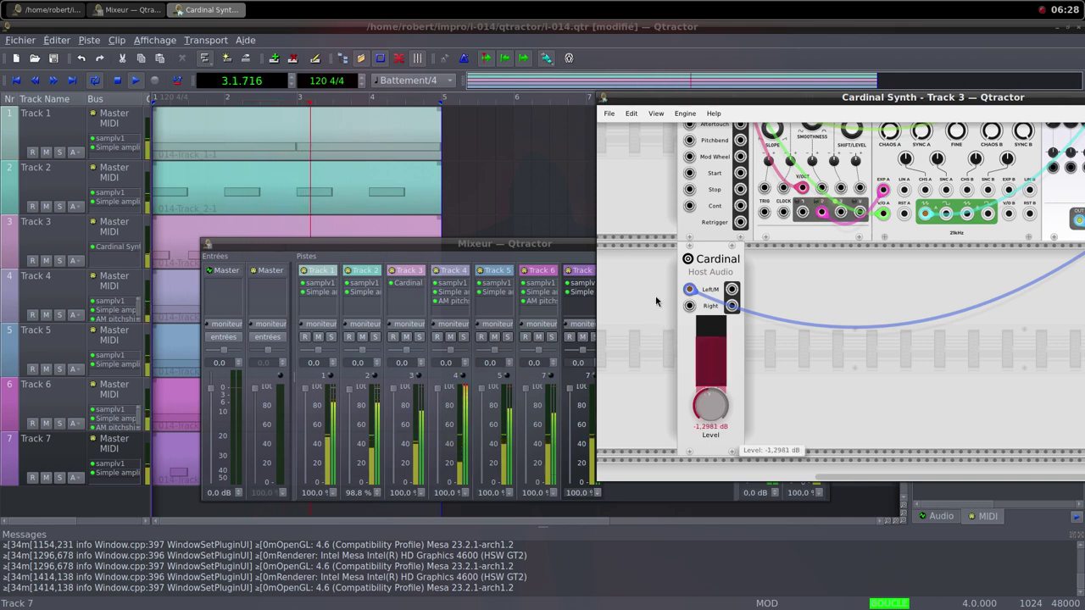
{"action": "left_click_drag", "start_coordinate": [705, 411], "coordinate": [682, 355]}
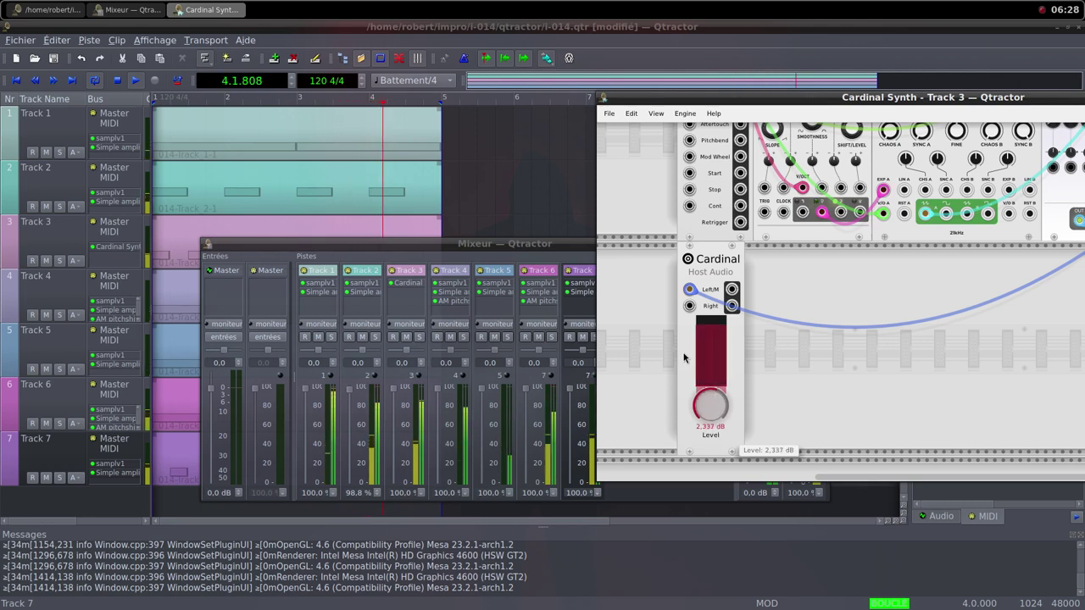
{"action": "mouse_move", "coordinate": [709, 406]}
{"action": "left_mouse_down"}
{"action": "mouse_move", "coordinate": [695, 382]}
{"action": "mouse_move", "coordinate": [697, 402]}
{"action": "left_mouse_up"}
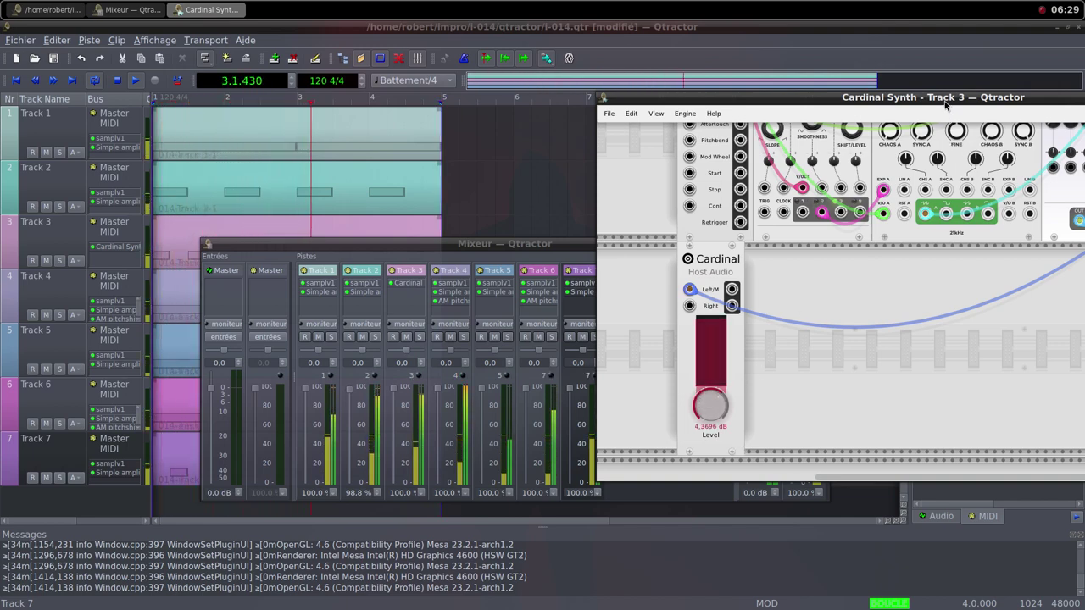
{"action": "left_click_drag", "start_coordinate": [945, 99], "coordinate": [599, 138]}
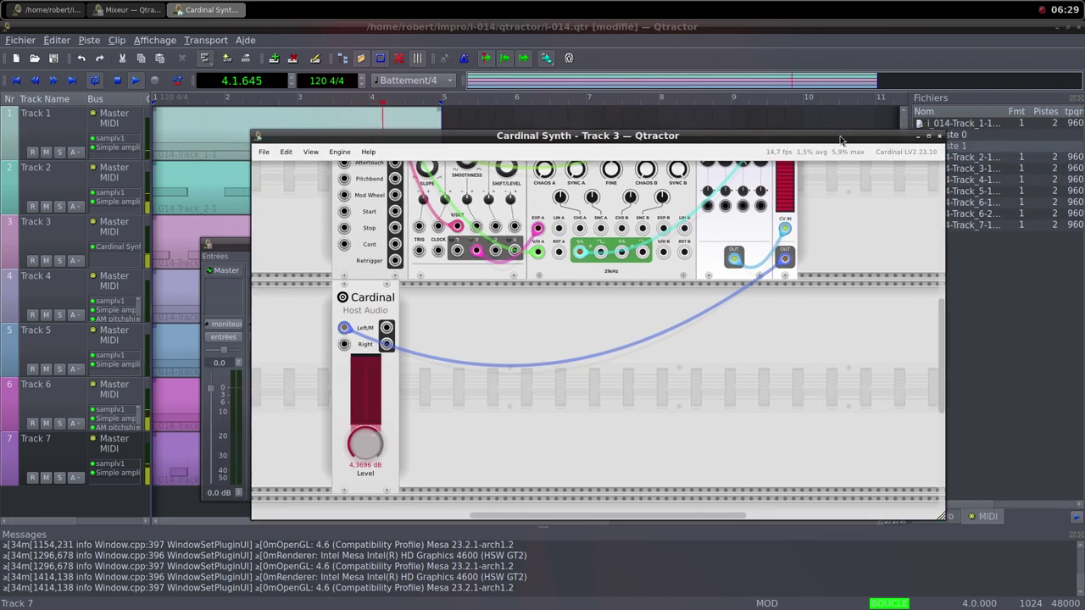
{"action": "left_click", "coordinate": [939, 137]}
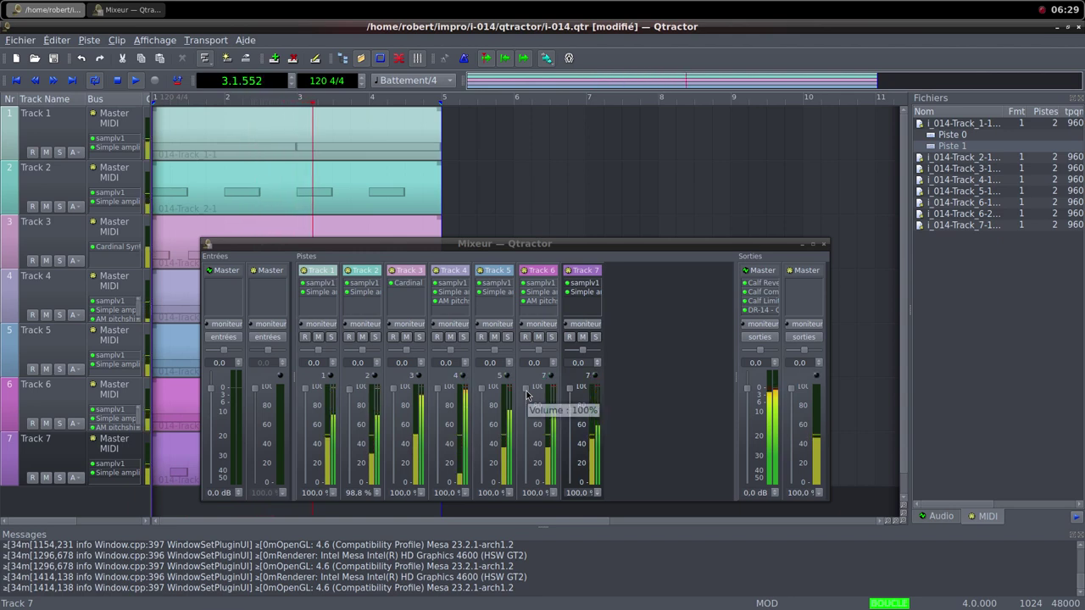
Fade out Tracks 6, 5 and 4 in that order by lowering each mixer level to 0 %.
{"action": "left_click_drag", "start_coordinate": [526, 394], "coordinate": [525, 482]}
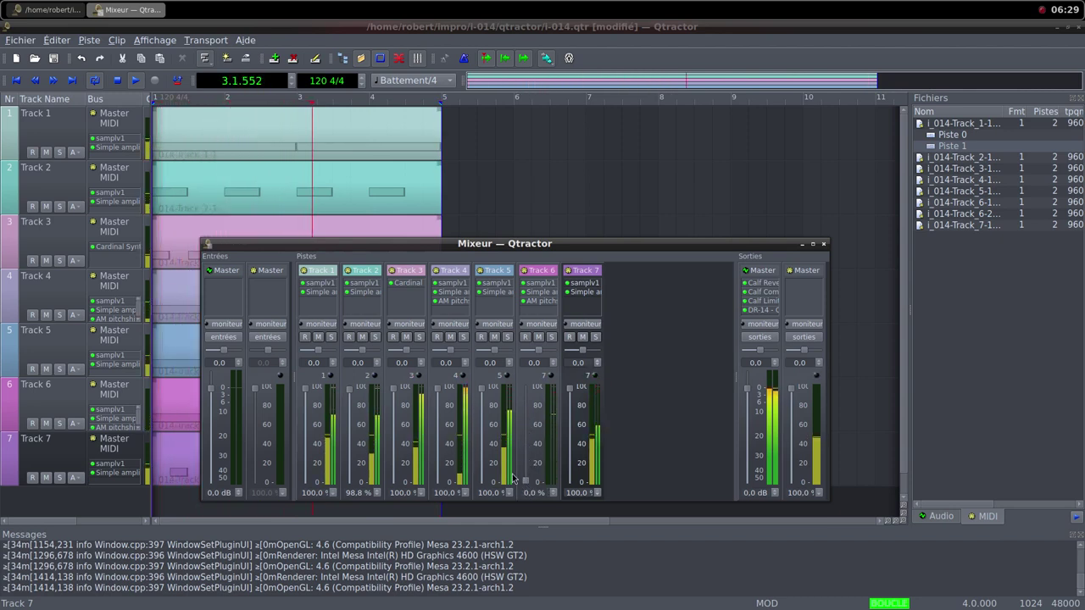
{"action": "left_click_drag", "start_coordinate": [482, 396], "coordinate": [482, 486]}
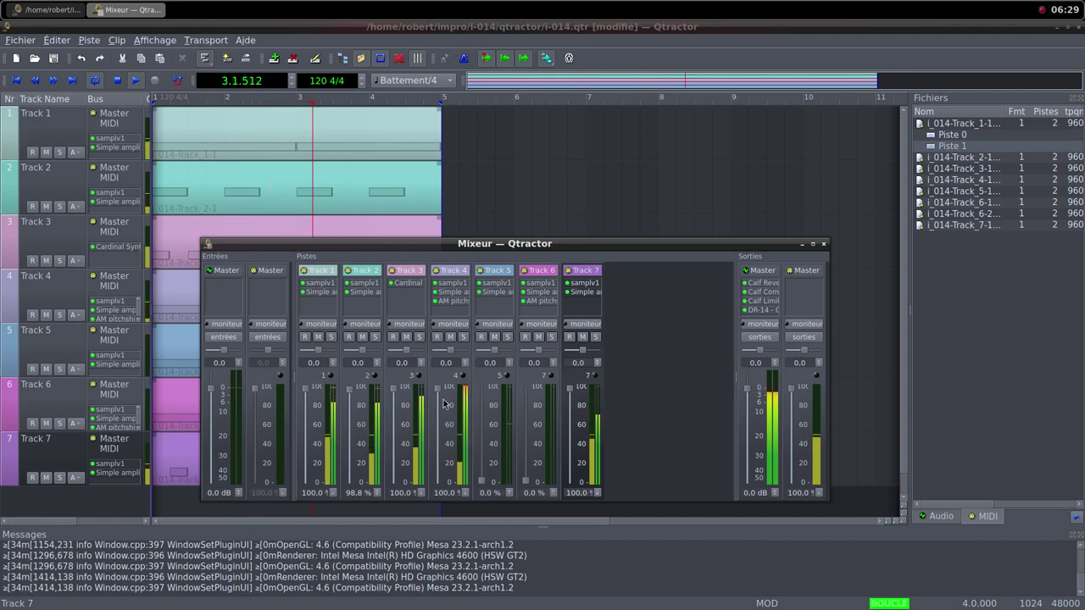
{"action": "left_click_drag", "start_coordinate": [437, 389], "coordinate": [438, 497]}
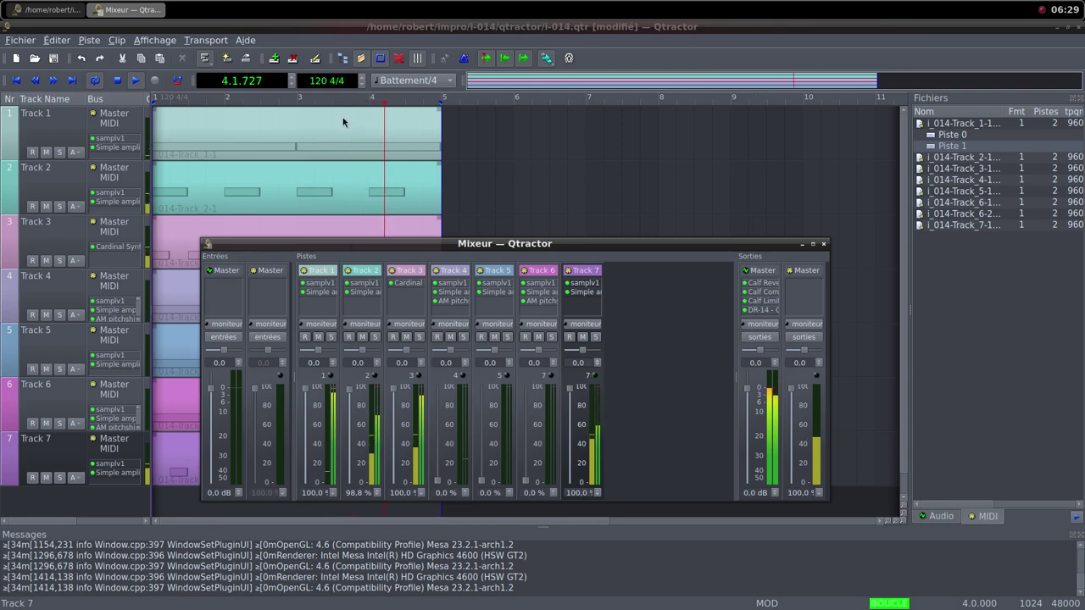
Fade Track 3's Cardinal Synth Host Audio level down to about -95.9 dB and close the synth window.
{"action": "double_click", "coordinate": [409, 284]}
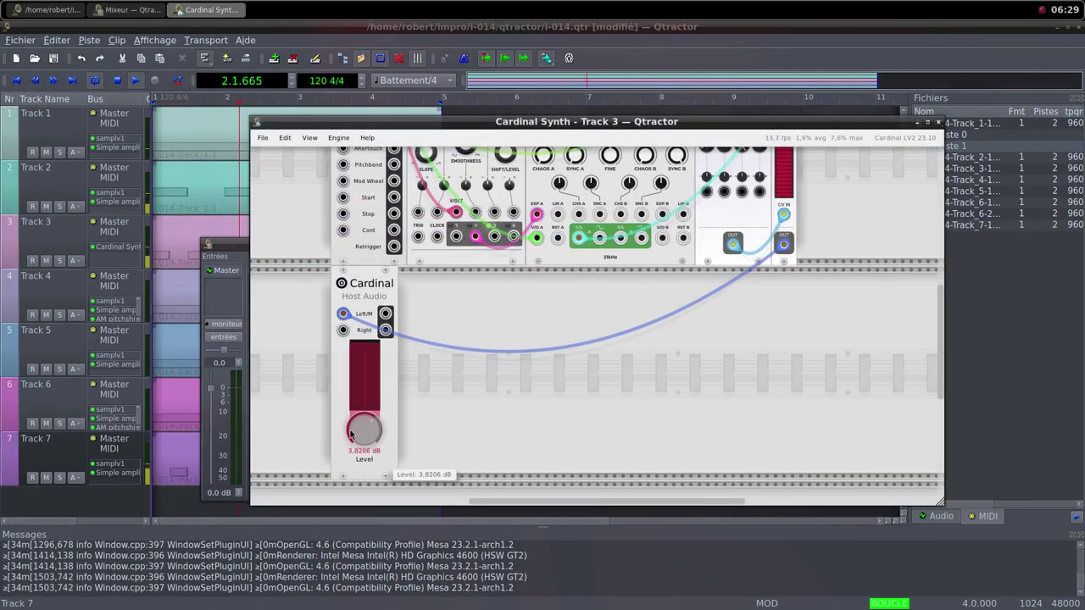
{"action": "left_click_drag", "start_coordinate": [367, 421], "coordinate": [329, 535]}
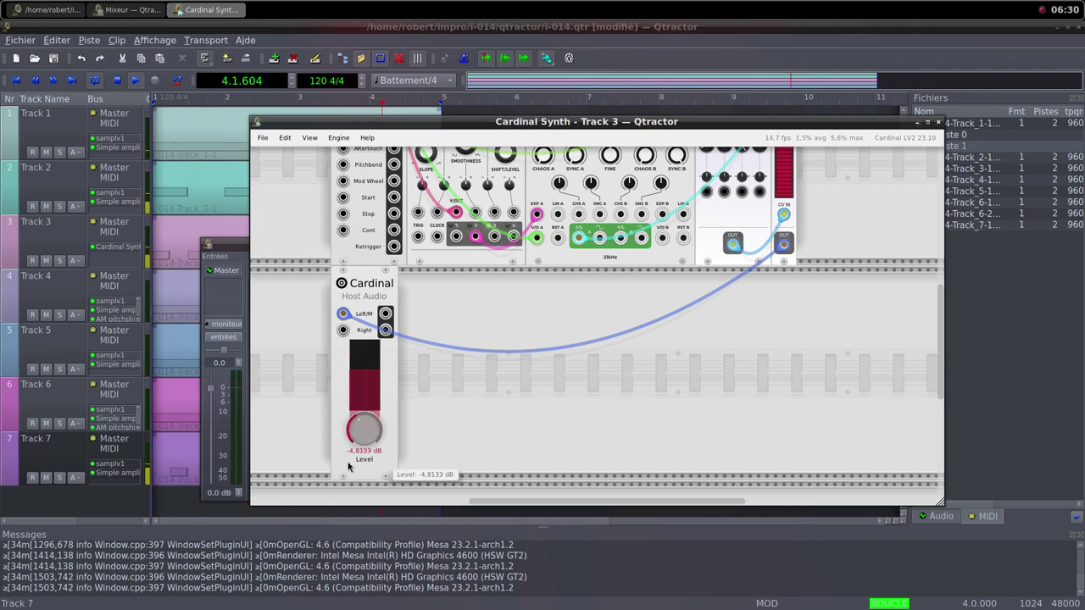
{"action": "left_click_drag", "start_coordinate": [343, 492], "coordinate": [350, 440]}
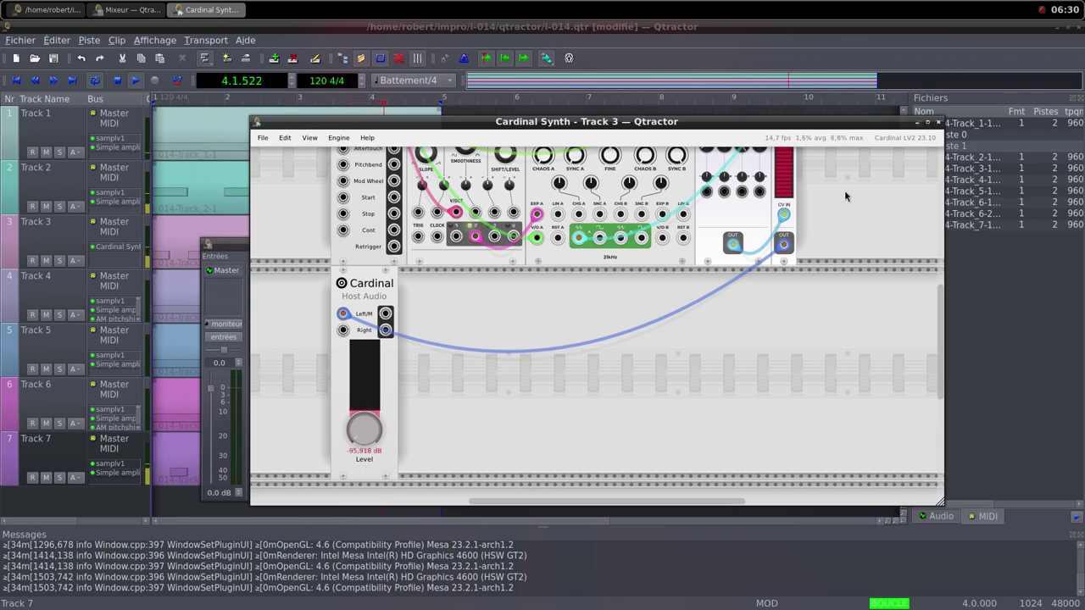
{"action": "left_click", "coordinate": [937, 123]}
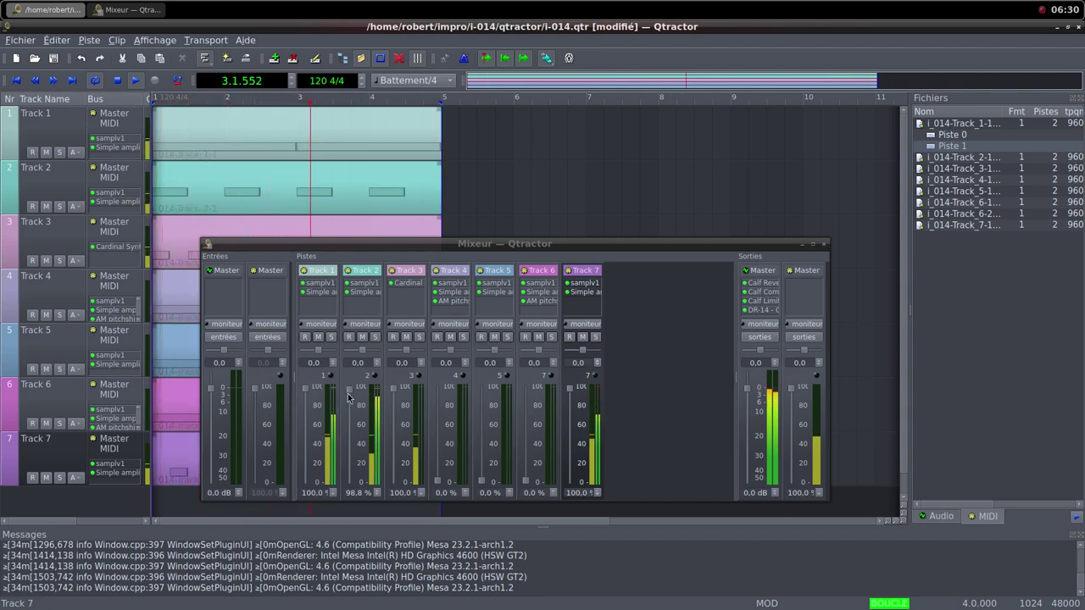
Fade out the remaining tracks in the mixer, lowering Track 2 and Track 1 to 0 % and Track 7 to about 3.7 %.
{"action": "left_click_drag", "start_coordinate": [348, 394], "coordinate": [346, 488]}
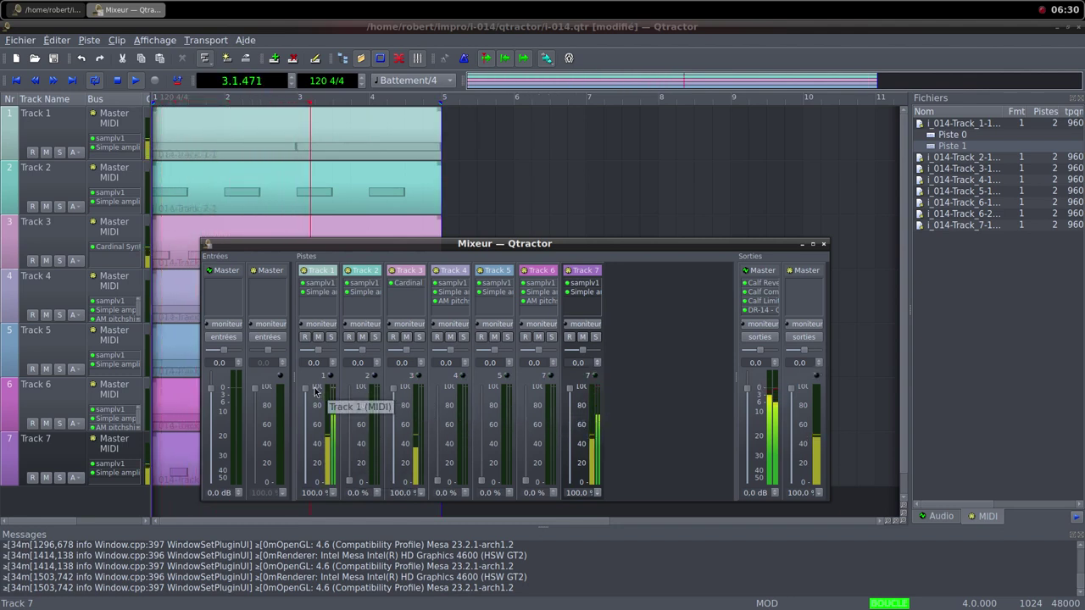
{"action": "left_click_drag", "start_coordinate": [306, 390], "coordinate": [308, 408]}
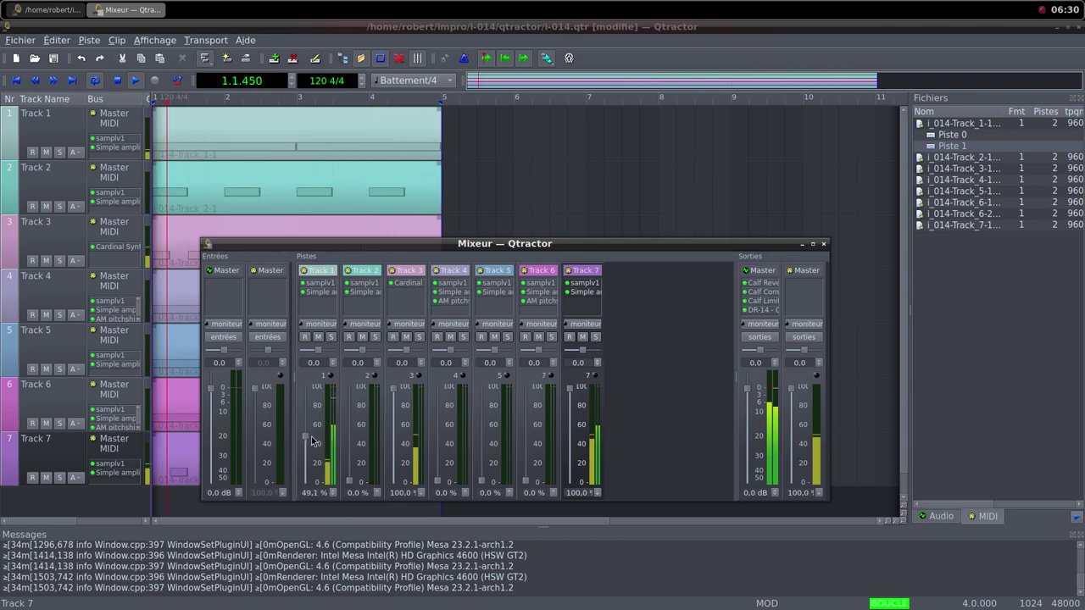
{"action": "left_click_drag", "start_coordinate": [312, 437], "coordinate": [312, 487]}
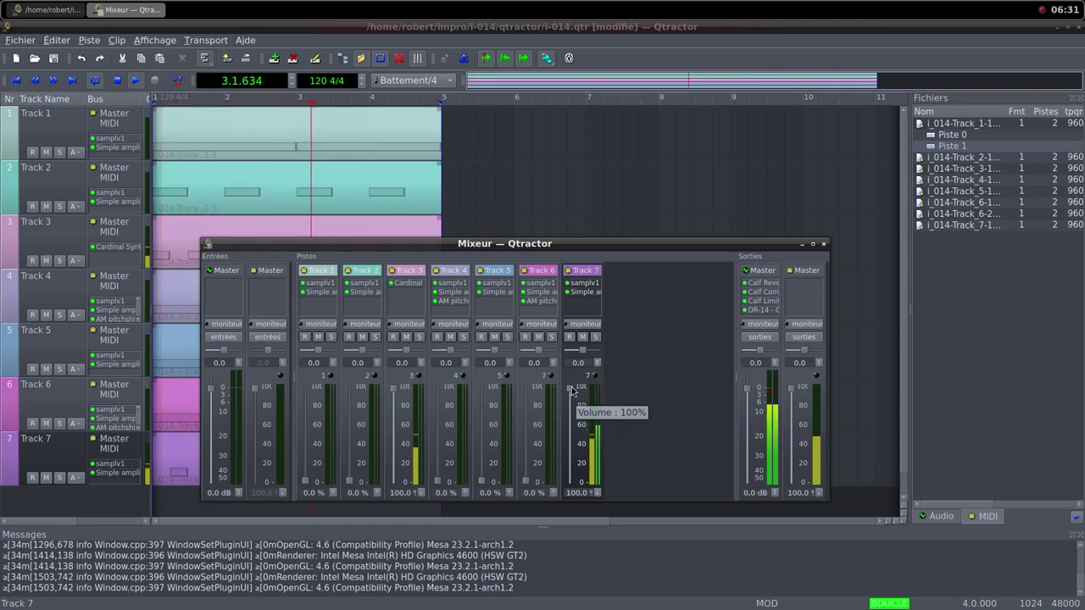
{"action": "left_click_drag", "start_coordinate": [569, 391], "coordinate": [571, 479]}
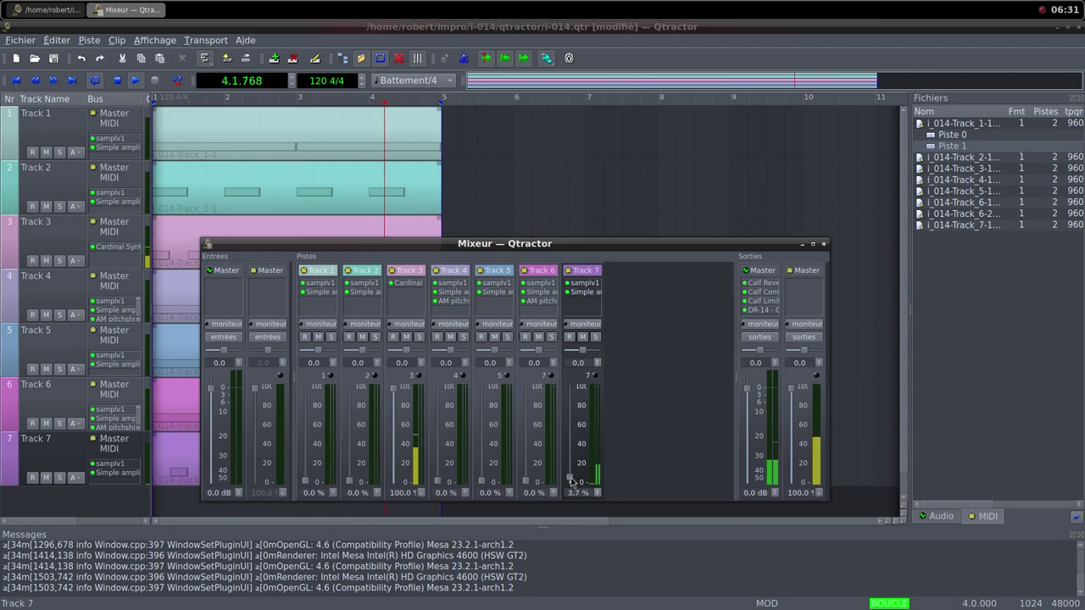